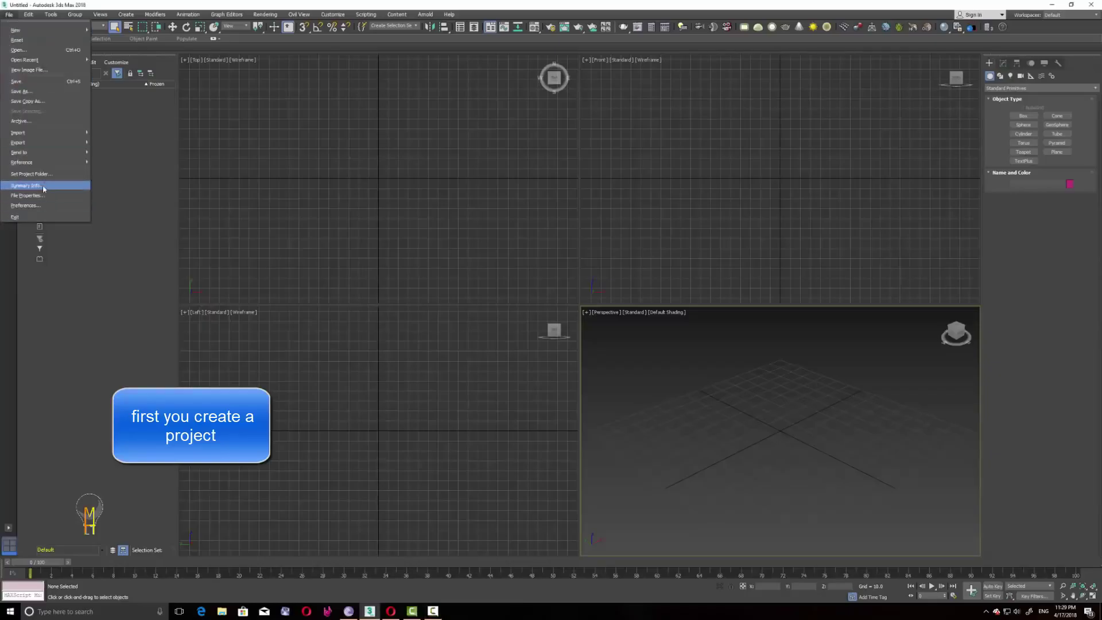
Create a 'Luxury leather chair' folder inside 3dmodel_Guide and set it as the project folder.
{"action": "left_click", "coordinate": [51, 173]}
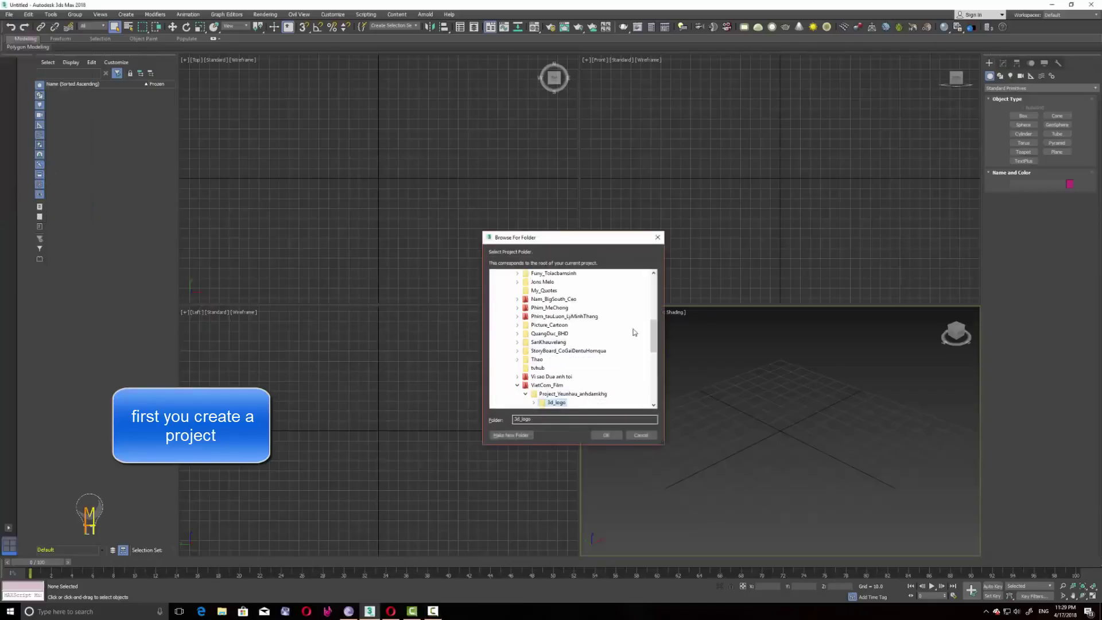
{"action": "left_click_drag", "start_coordinate": [653, 340], "coordinate": [653, 313]}
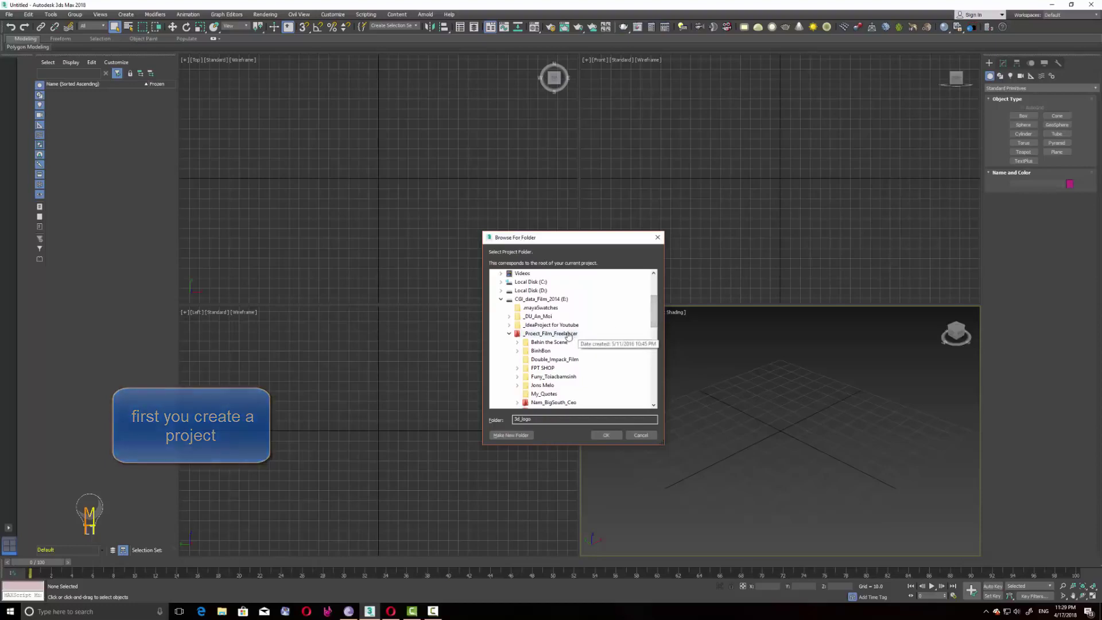
{"action": "left_click", "coordinate": [552, 325]}
{"action": "left_click", "coordinate": [509, 324]}
{"action": "left_click", "coordinate": [507, 437]}
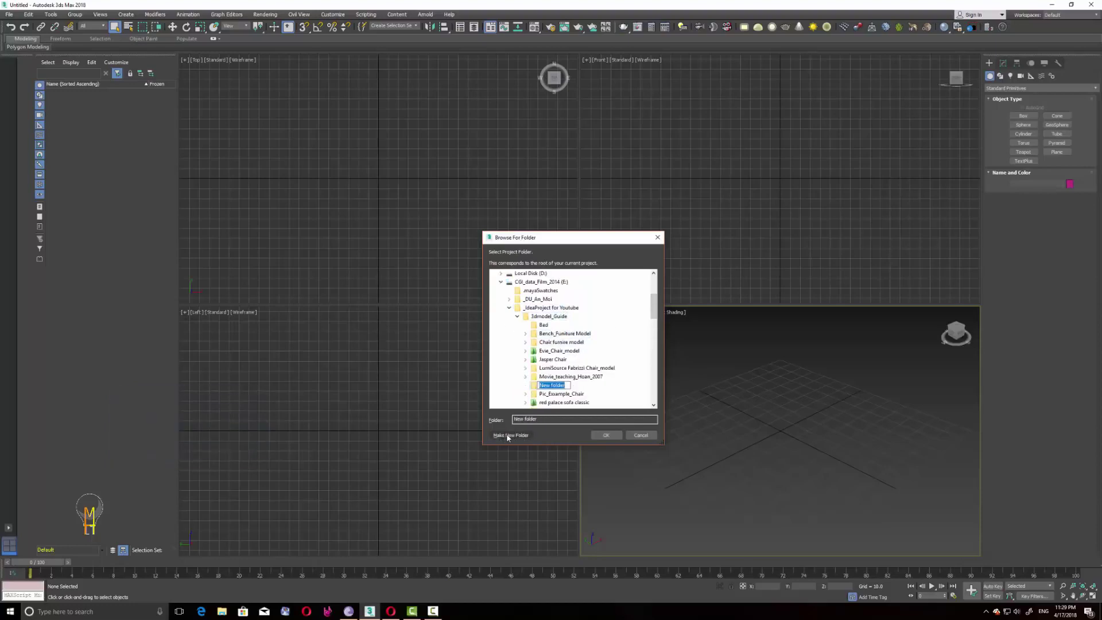
{"action": "type", "text": "Luxyry leather chair"}
{"action": "key", "text": "Return"}
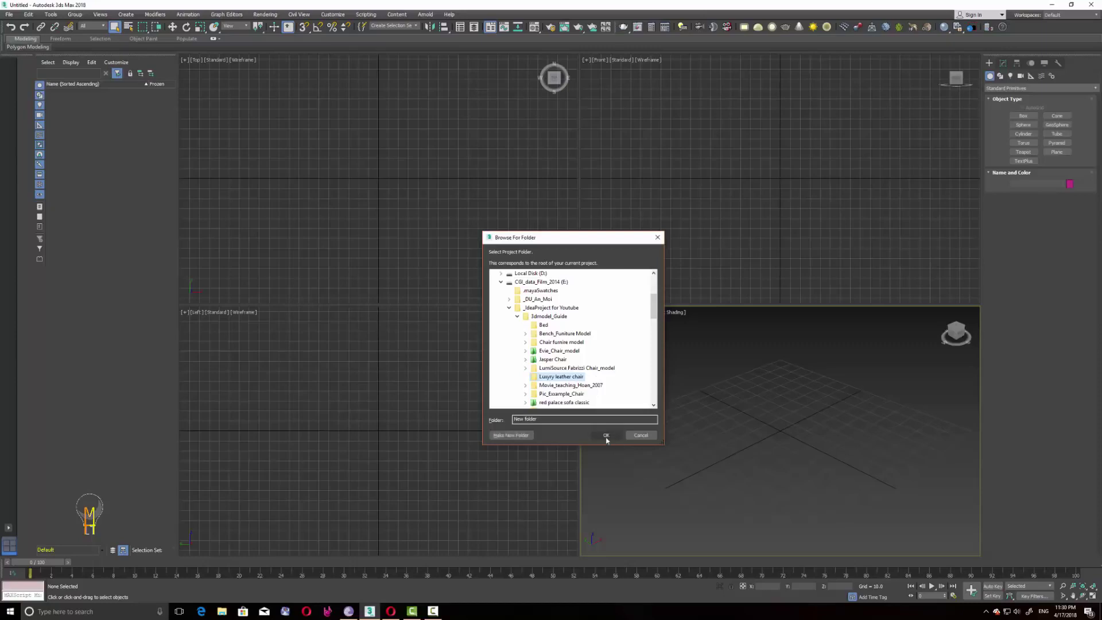
{"action": "left_click", "coordinate": [606, 435]}
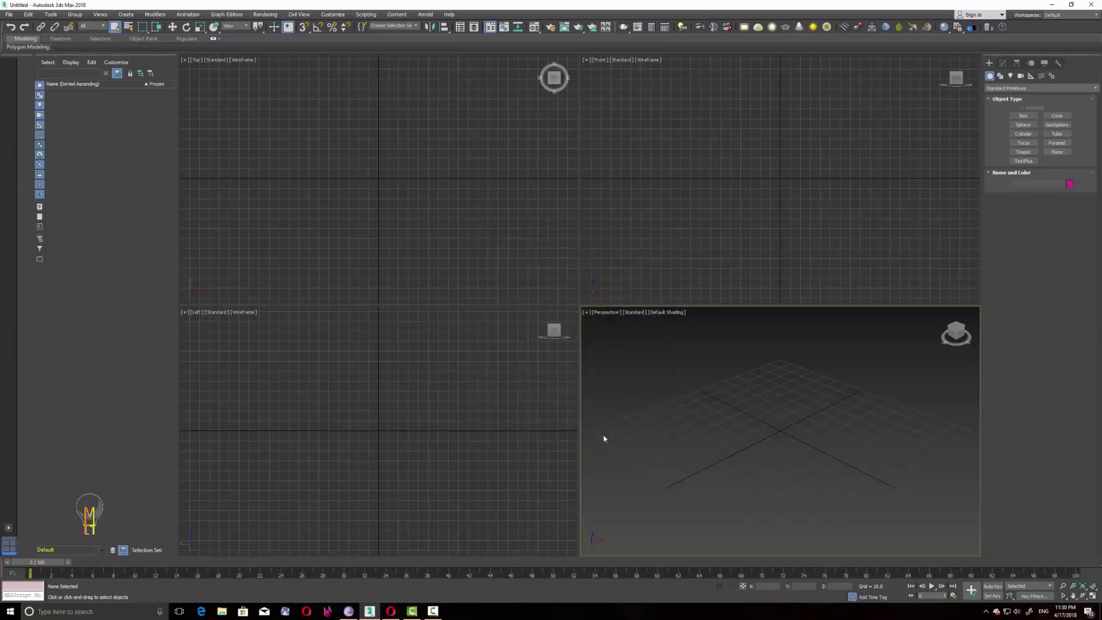
Open luxury-leather-chair-9.jpg in the View Image File viewer.
{"action": "left_click", "coordinate": [8, 15]}
{"action": "left_click", "coordinate": [27, 70]}
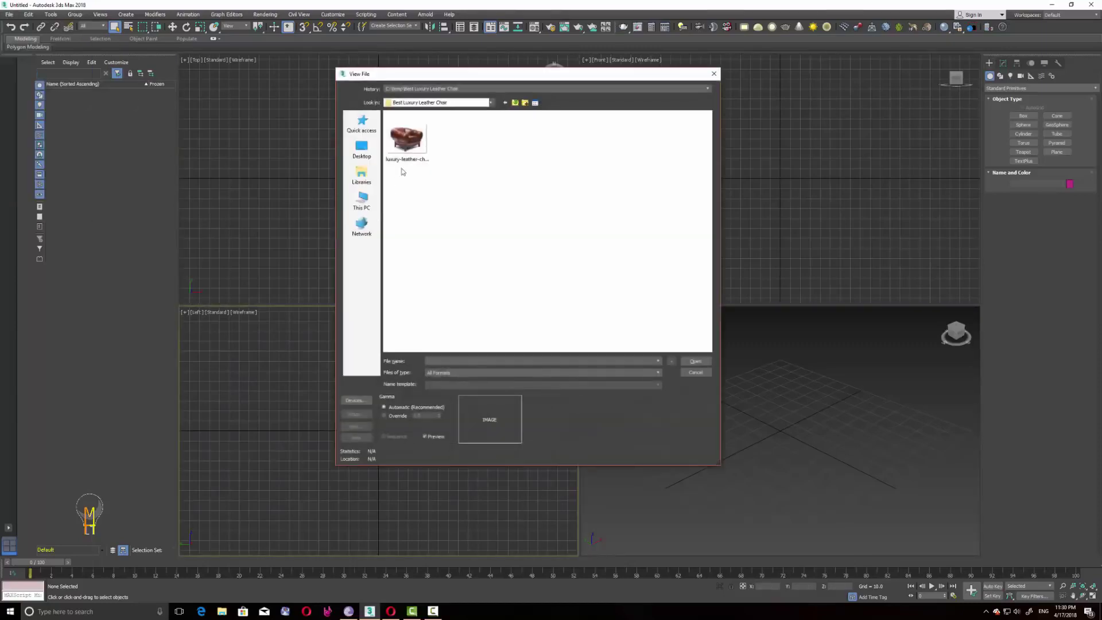
{"action": "left_click", "coordinate": [406, 147]}
{"action": "left_click", "coordinate": [682, 362]}
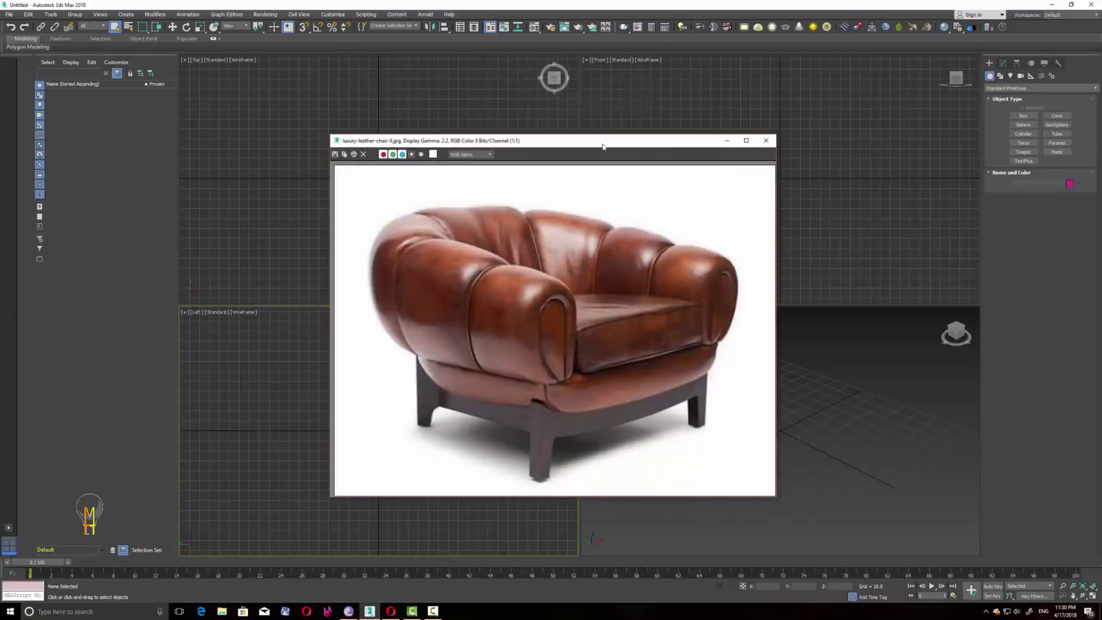
Move and shrink the reference photo window to the lower left of the screen.
{"action": "left_click_drag", "start_coordinate": [603, 146], "coordinate": [323, 146]}
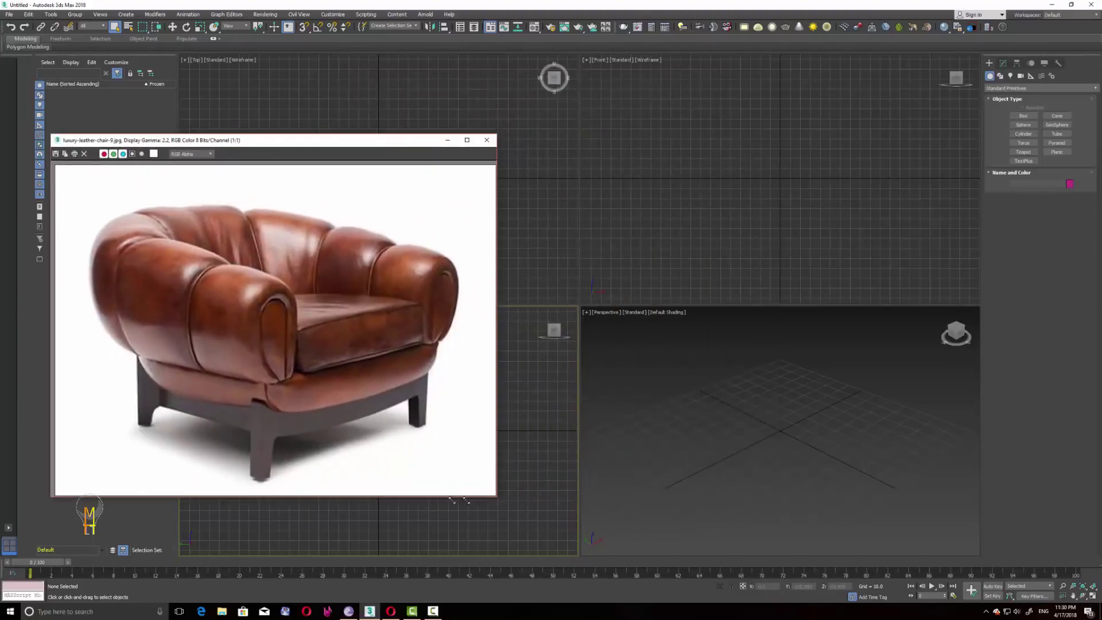
{"action": "mouse_move", "coordinate": [500, 499]}
{"action": "left_mouse_down"}
{"action": "mouse_move", "coordinate": [393, 454]}
{"action": "mouse_move", "coordinate": [337, 381]}
{"action": "left_mouse_up"}
{"action": "scroll", "coordinate": [311, 341], "scroll_direction": "down", "scroll_amount": 1}
{"action": "left_click_drag", "start_coordinate": [201, 140], "coordinate": [216, 252]}
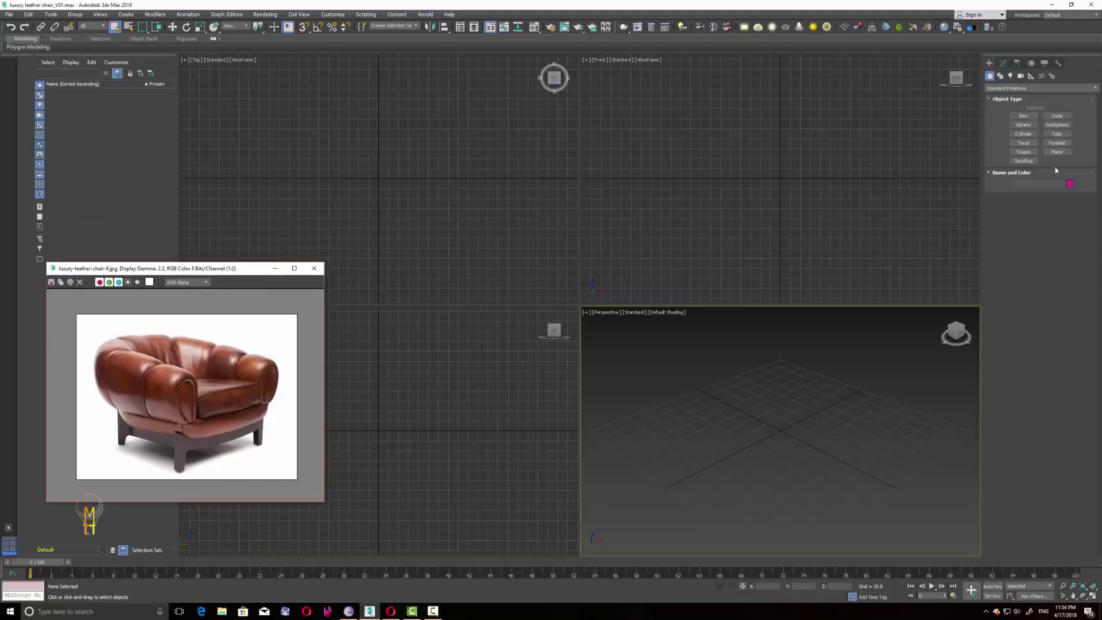
Draw a long box in the Top view.
{"action": "left_click_drag", "start_coordinate": [278, 177], "coordinate": [506, 212]}
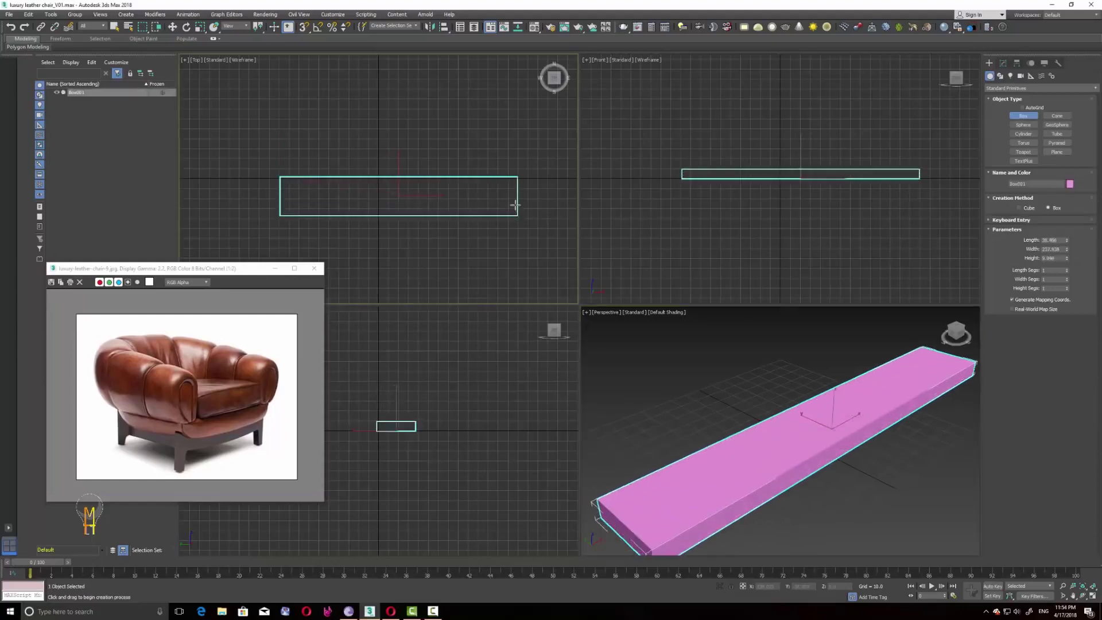
{"action": "right_click", "coordinate": [517, 204]}
{"action": "left_click_drag", "start_coordinate": [275, 171], "coordinate": [505, 203]}
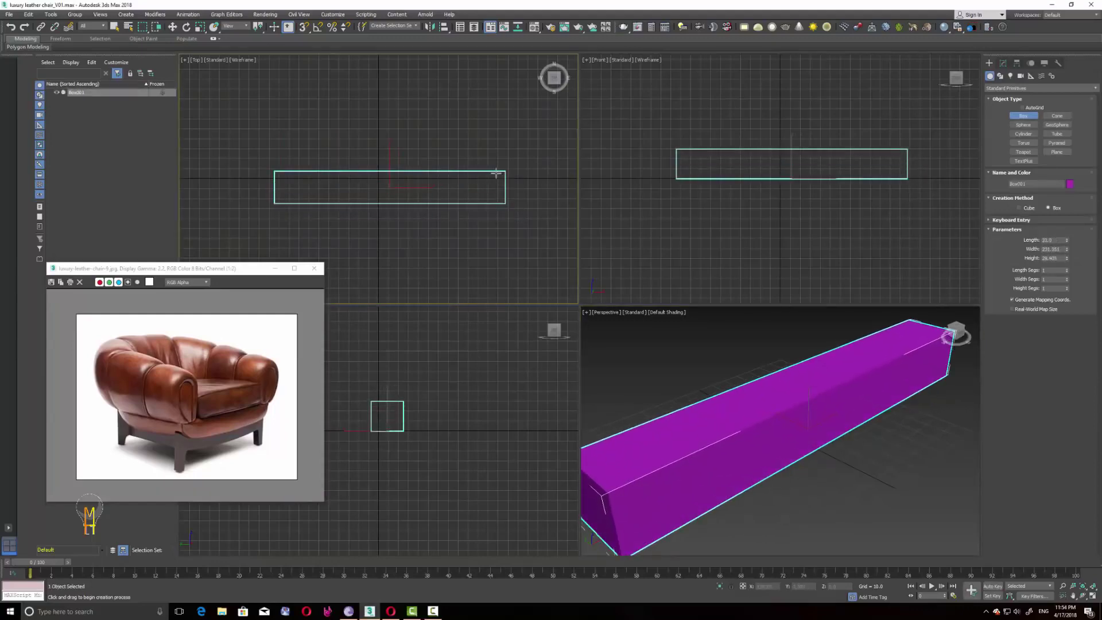
{"action": "left_click", "coordinate": [489, 180]}
Centre the box at the origin by zeroing X and Y in Move Type-In.
{"action": "left_click", "coordinate": [1003, 62]}
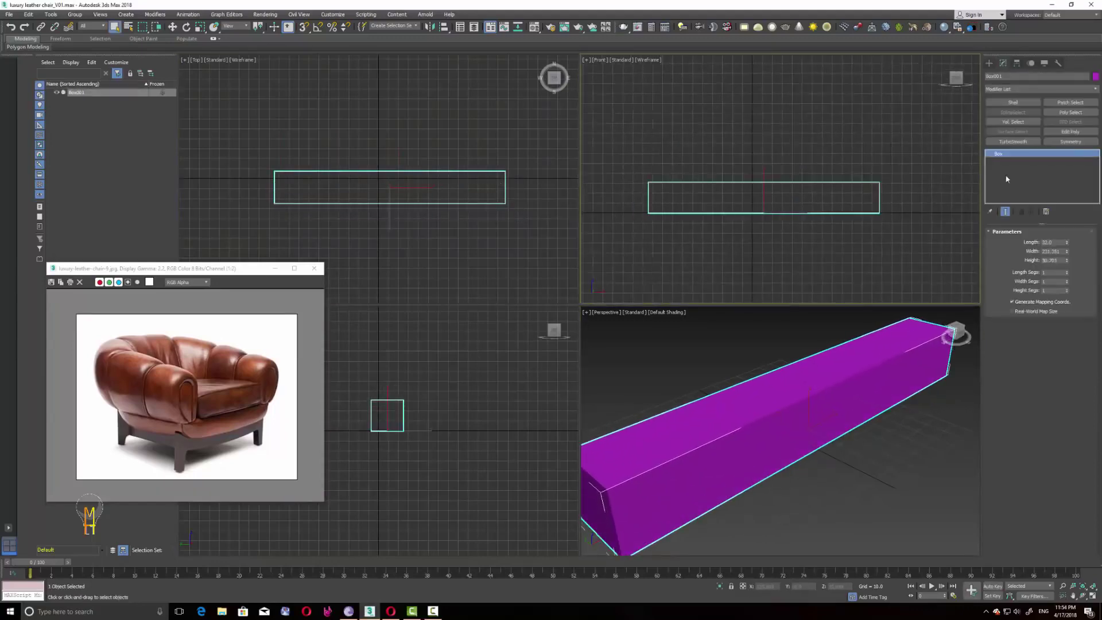
{"action": "right_click", "coordinate": [172, 26]}
{"action": "right_click", "coordinate": [541, 288]}
{"action": "right_click", "coordinate": [541, 298]}
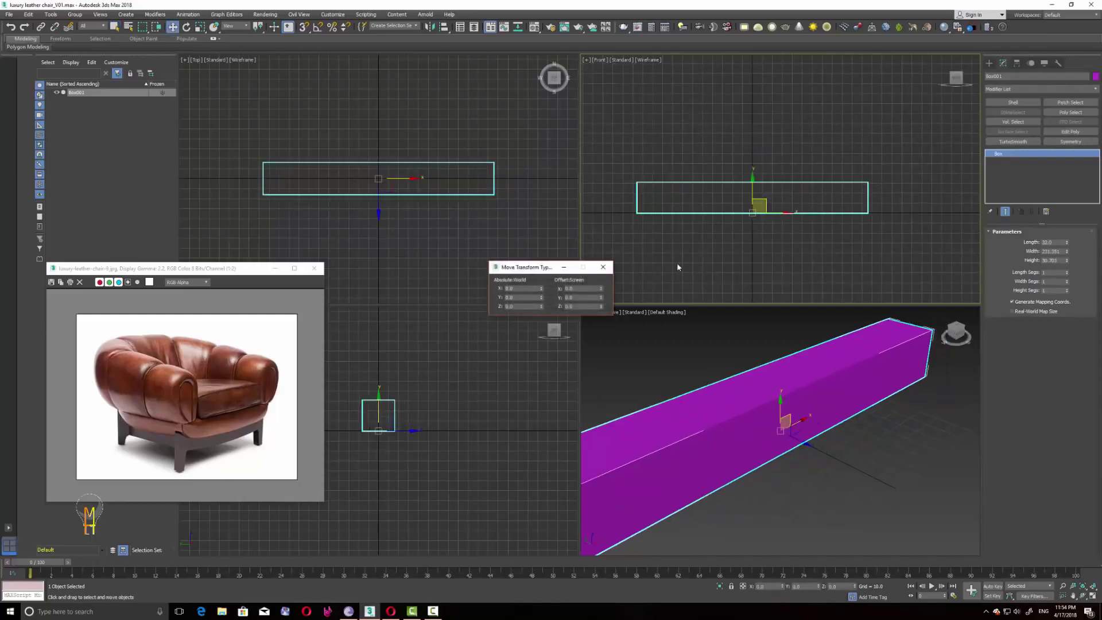
{"action": "left_click", "coordinate": [603, 267]}
Show edged faces in perspective with F4 and reduce the box length to 27.2.
{"action": "middle_click_drag", "start_coordinate": [718, 402], "coordinate": [834, 386], "text": "alt"}
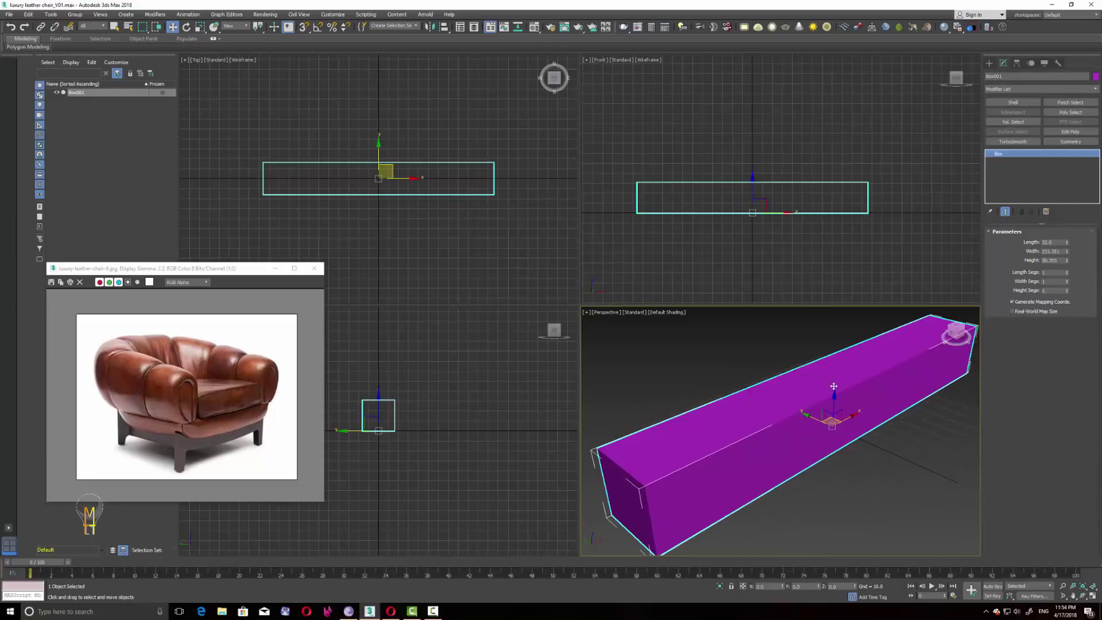
{"action": "scroll", "coordinate": [822, 422], "scroll_direction": "up", "scroll_amount": 2}
{"action": "scroll", "coordinate": [822, 422], "scroll_direction": "down", "scroll_amount": 4}
{"action": "scroll", "coordinate": [809, 422], "scroll_direction": "down", "scroll_amount": 1}
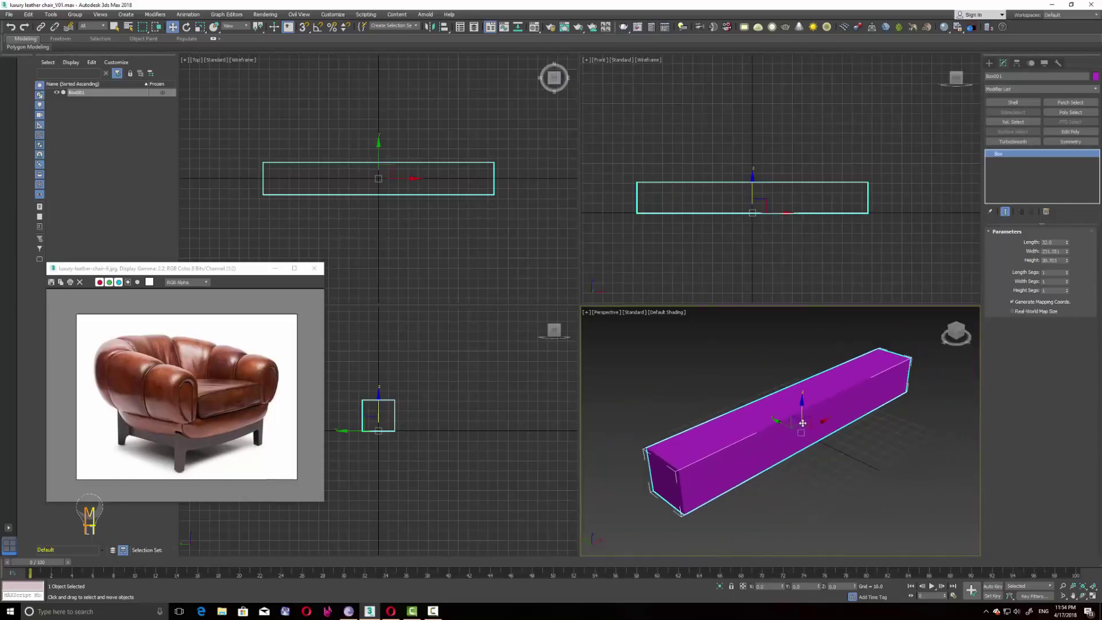
{"action": "key", "text": "F4"}
{"action": "middle_click_drag", "start_coordinate": [791, 434], "coordinate": [903, 322], "text": "alt"}
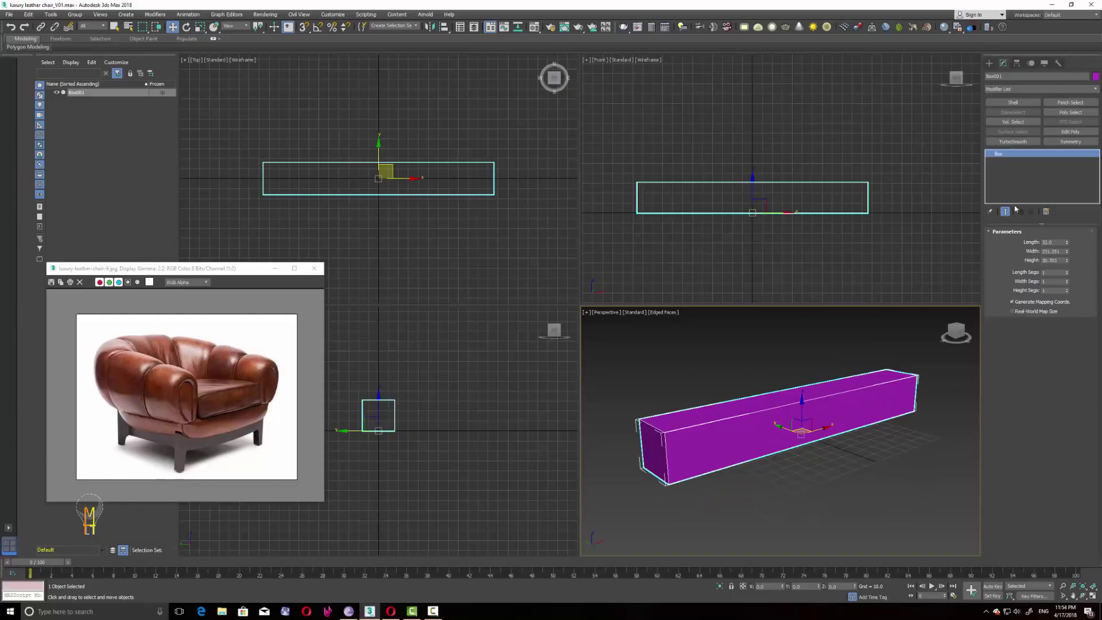
{"action": "left_click_drag", "start_coordinate": [1066, 242], "coordinate": [1069, 251]}
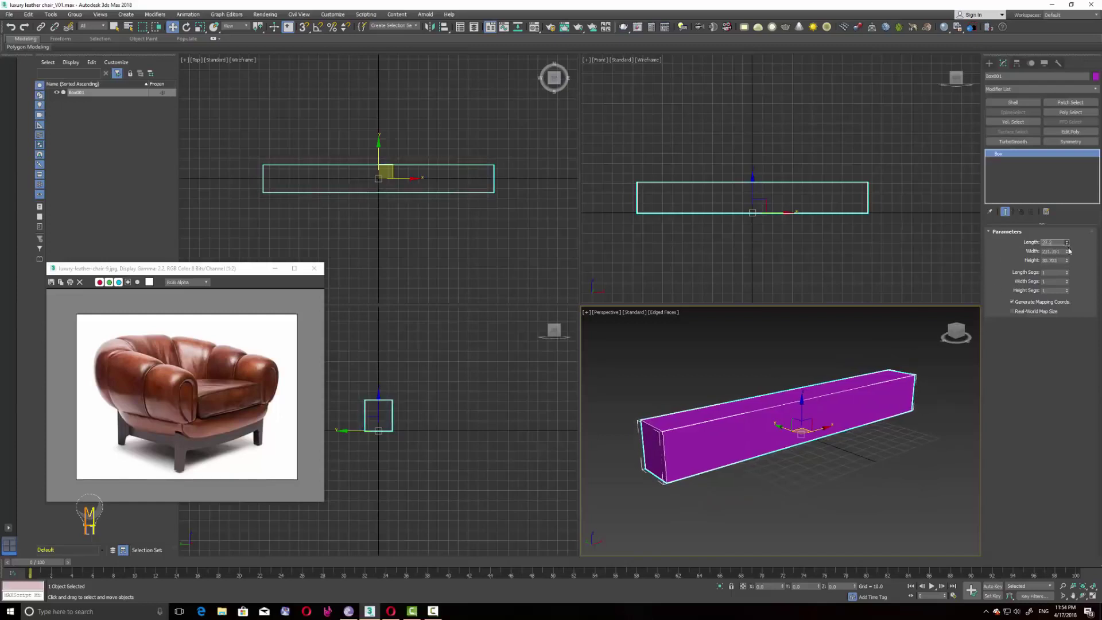
Set the box to 2 length segments and 8 width segments.
{"action": "left_click", "coordinate": [1067, 271]}
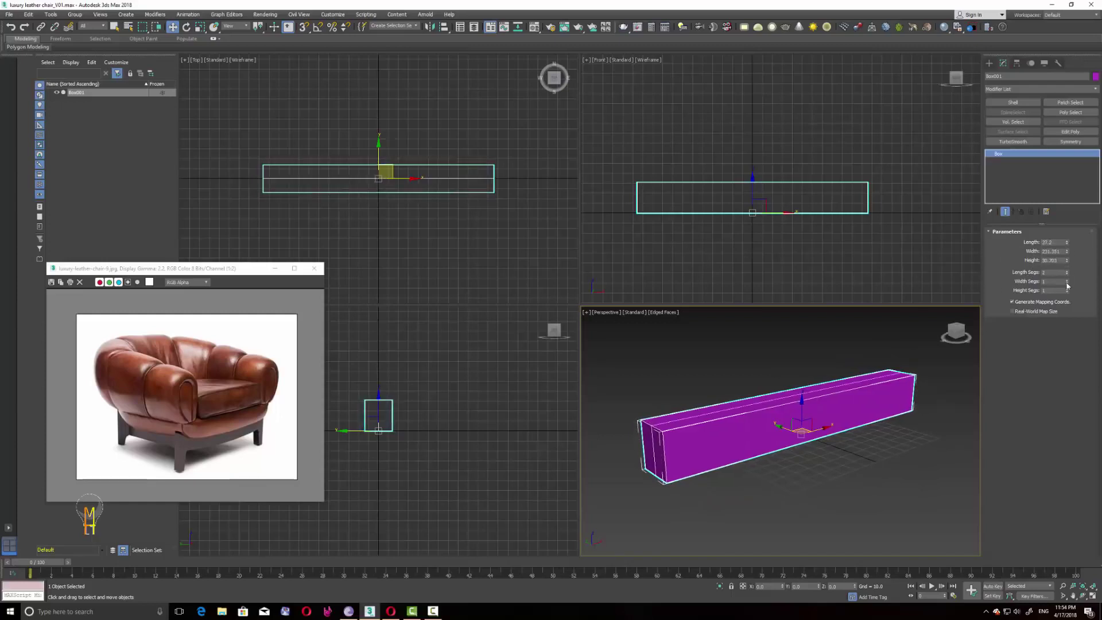
{"action": "left_click", "coordinate": [1067, 281]}
{"action": "left_click", "coordinate": [1067, 289]}
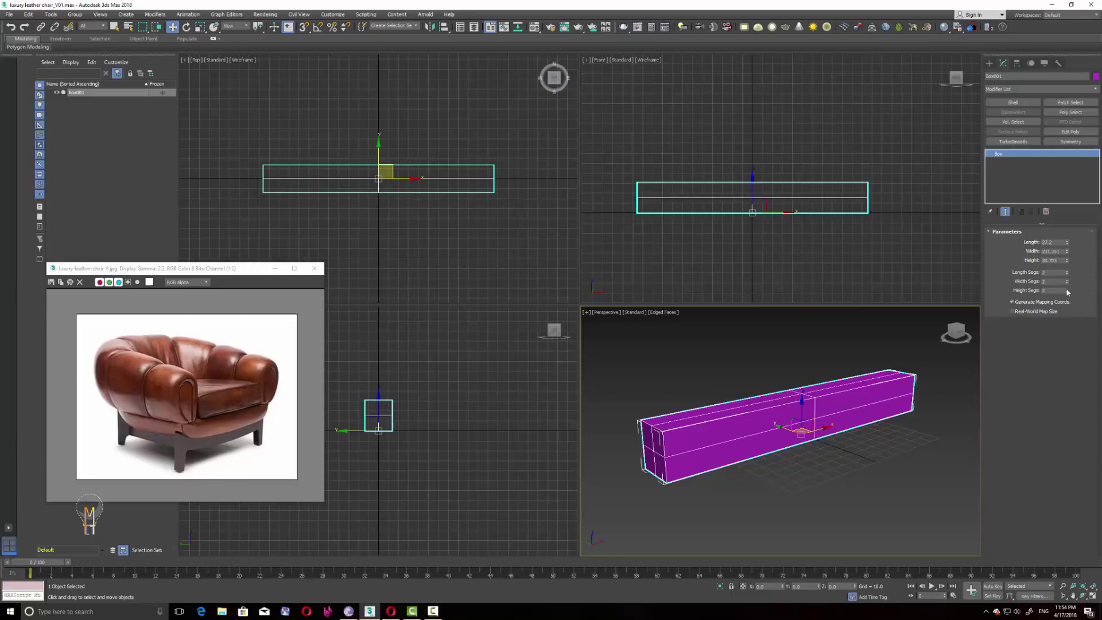
{"action": "left_click", "coordinate": [1068, 292]}
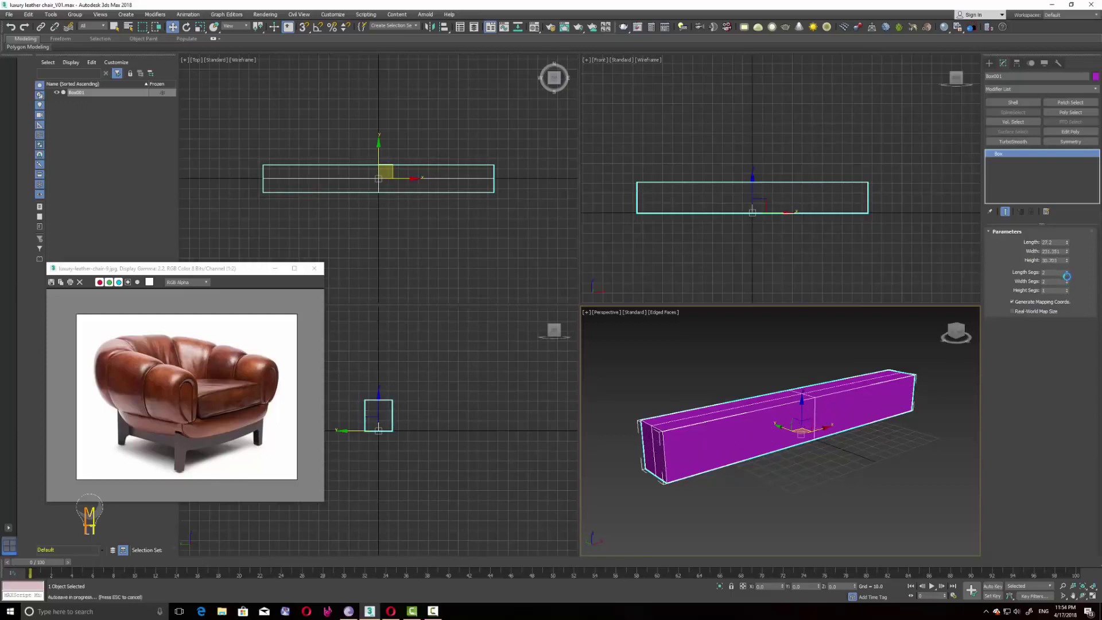
{"action": "left_click", "coordinate": [1067, 280]}
{"action": "left_click", "coordinate": [1068, 279]}
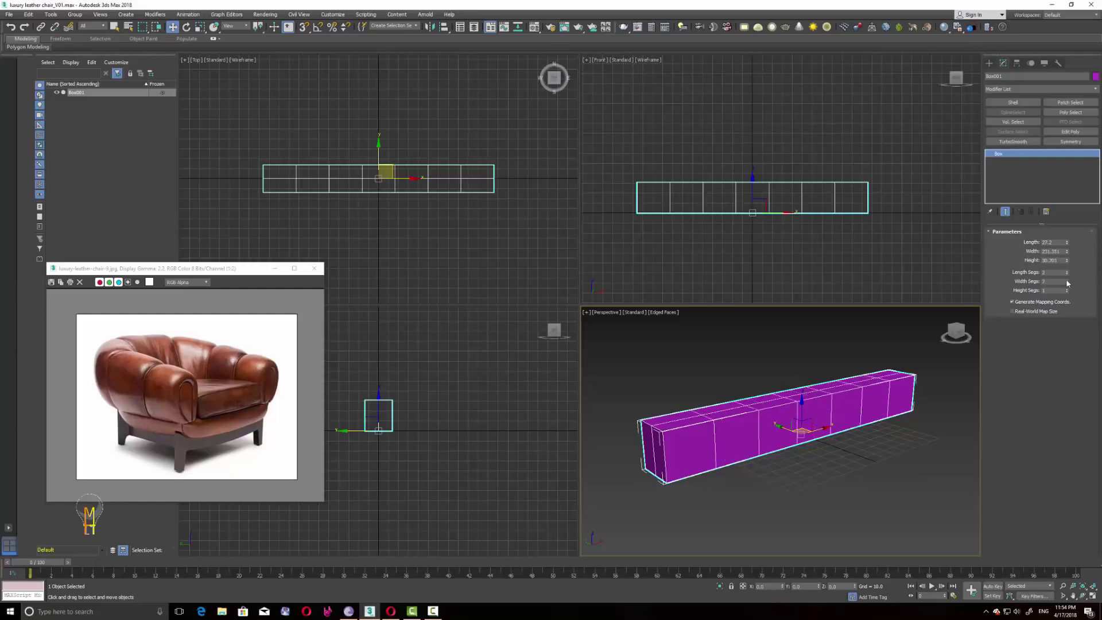
{"action": "left_click", "coordinate": [1067, 280]}
Split the box height into 2 segments and inspect the divisions.
{"action": "left_click", "coordinate": [861, 505]}
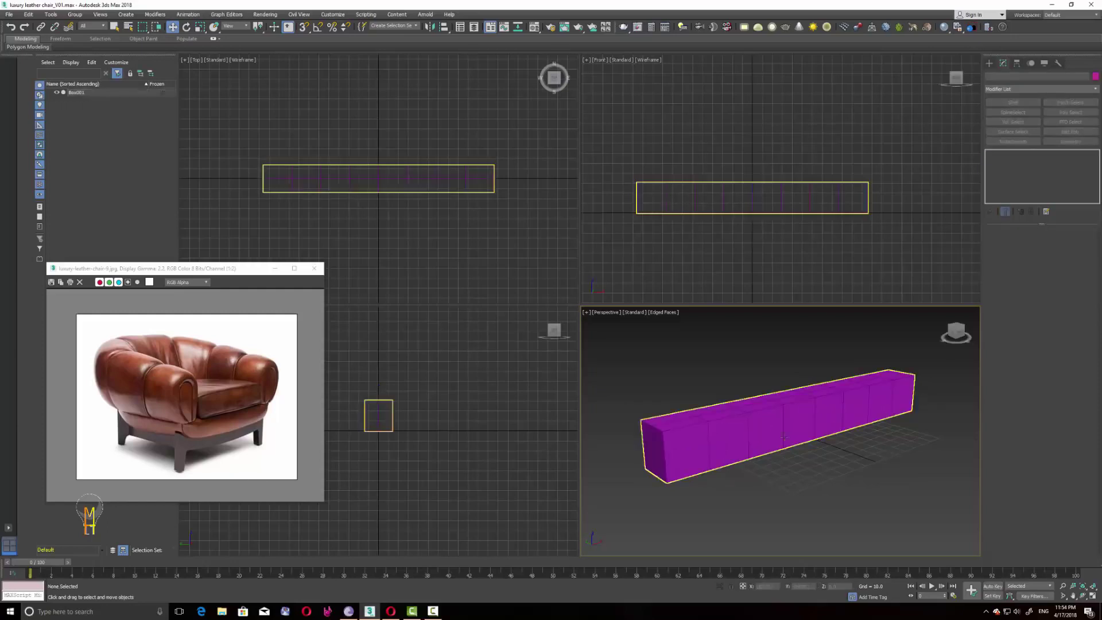
{"action": "left_click", "coordinate": [791, 416]}
{"action": "middle_click_drag", "start_coordinate": [791, 416], "coordinate": [815, 402], "text": "alt"}
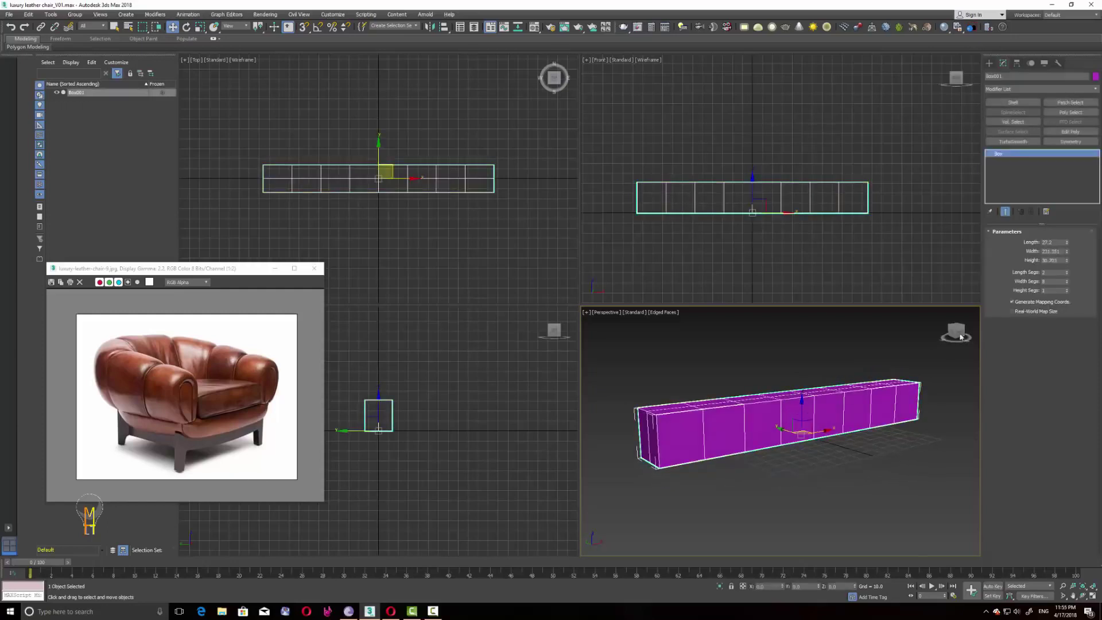
{"action": "left_click", "coordinate": [1067, 289]}
{"action": "left_click", "coordinate": [821, 458]}
{"action": "left_click", "coordinate": [814, 415]}
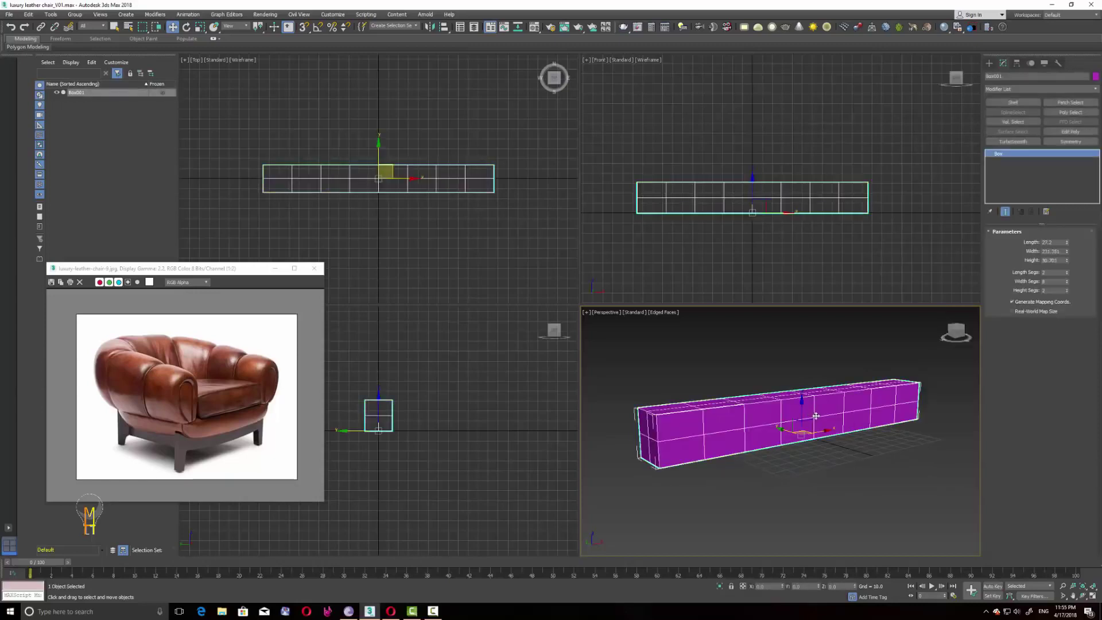
{"action": "left_click", "coordinate": [821, 458]}
{"action": "left_click", "coordinate": [827, 432]}
Set the box height to 45 and width to 230.
{"action": "middle_click_drag", "start_coordinate": [715, 230], "coordinate": [714, 221]}
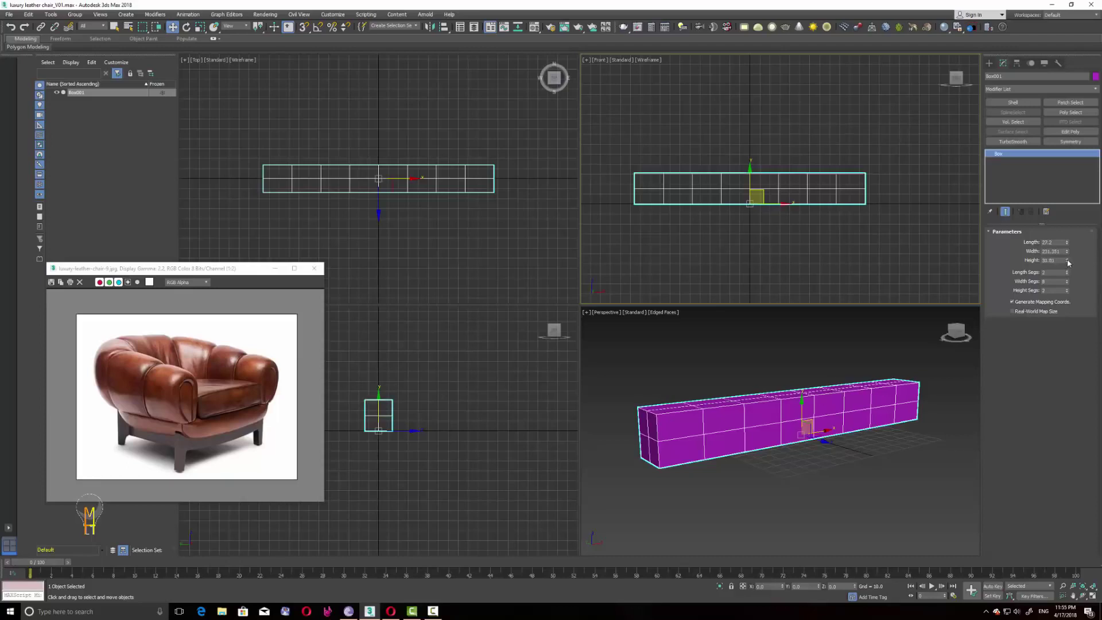
{"action": "left_click_drag", "start_coordinate": [1067, 261], "coordinate": [1066, 228]}
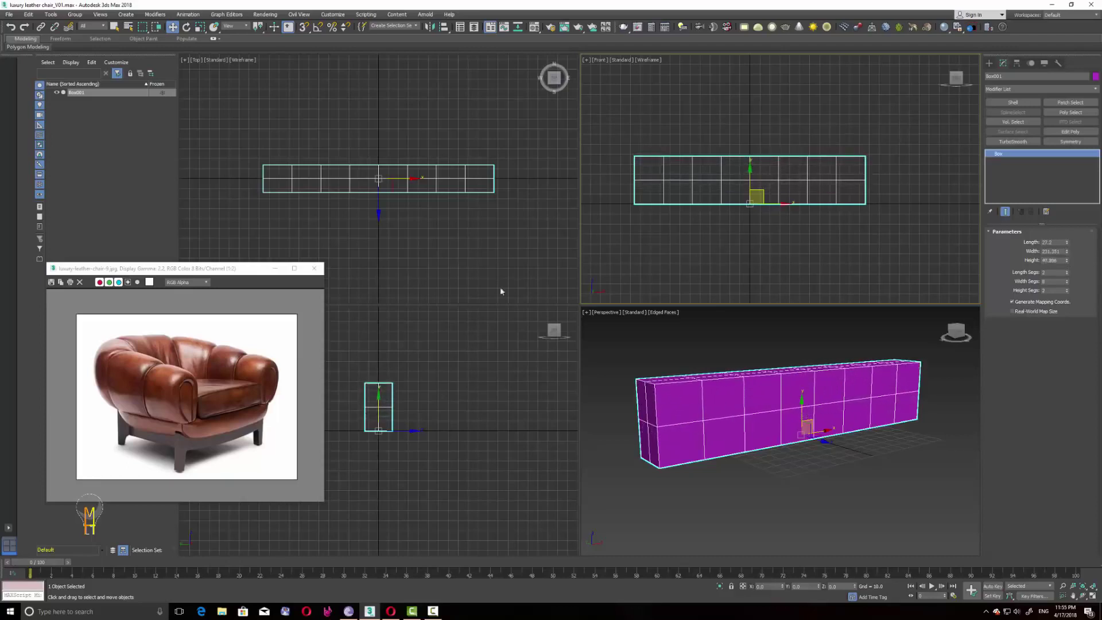
{"action": "left_click", "coordinate": [1062, 261]}
{"action": "type", "text": "45"}
{"action": "key", "text": "Return"}
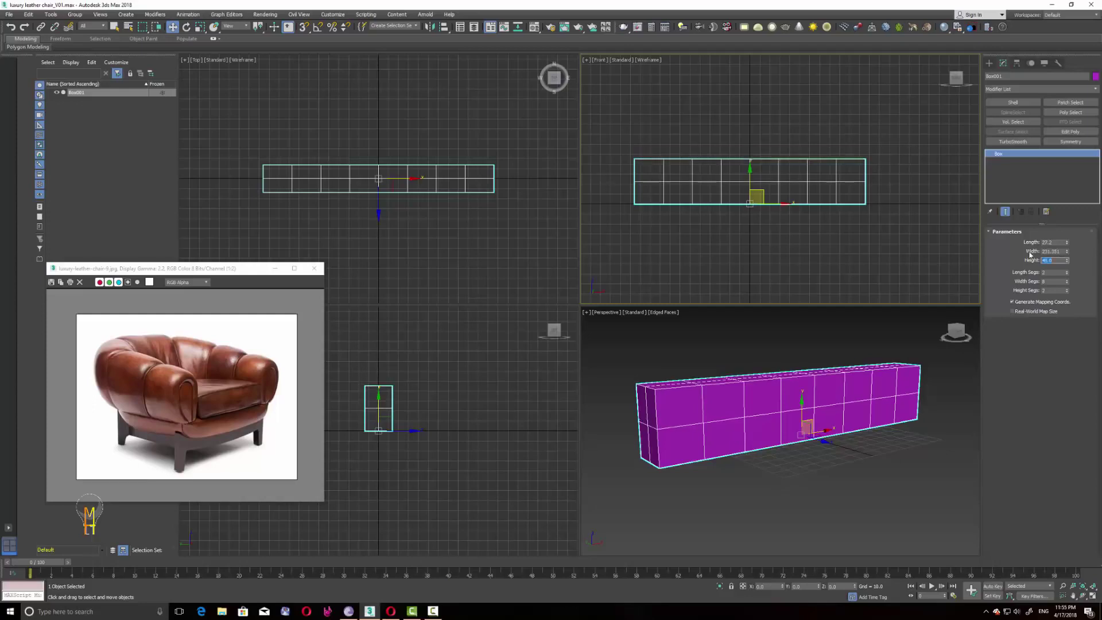
{"action": "left_click", "coordinate": [1044, 244]}
{"action": "key", "text": "Tab"}
{"action": "type", "text": "230"}
{"action": "key", "text": "Return"}
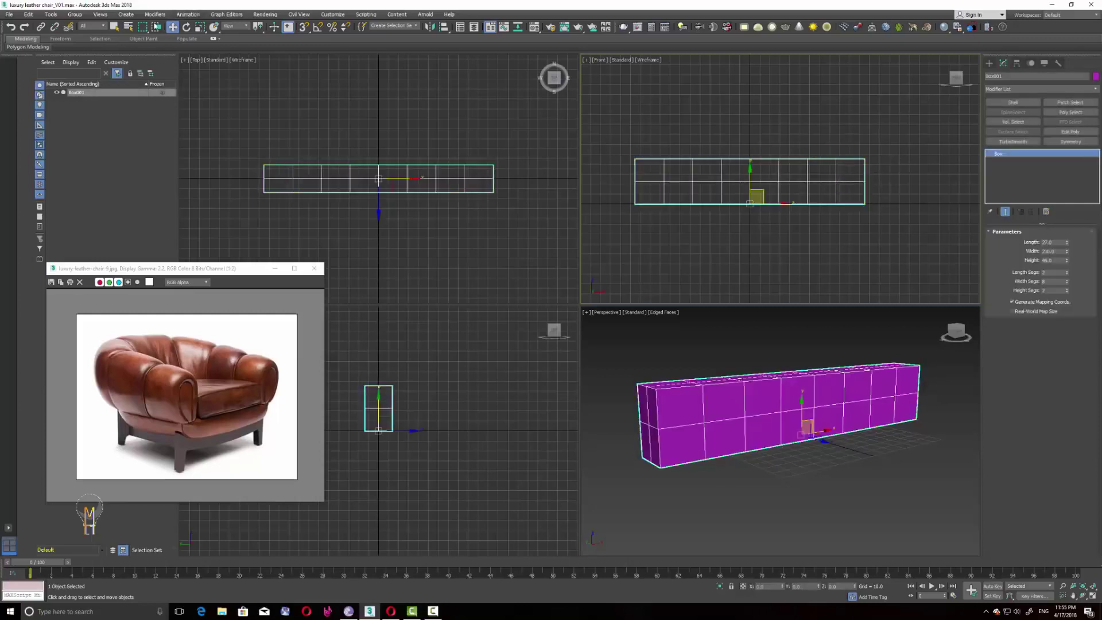
{"action": "left_click", "coordinate": [155, 15]}
{"action": "mouse_move", "coordinate": [163, 52]}
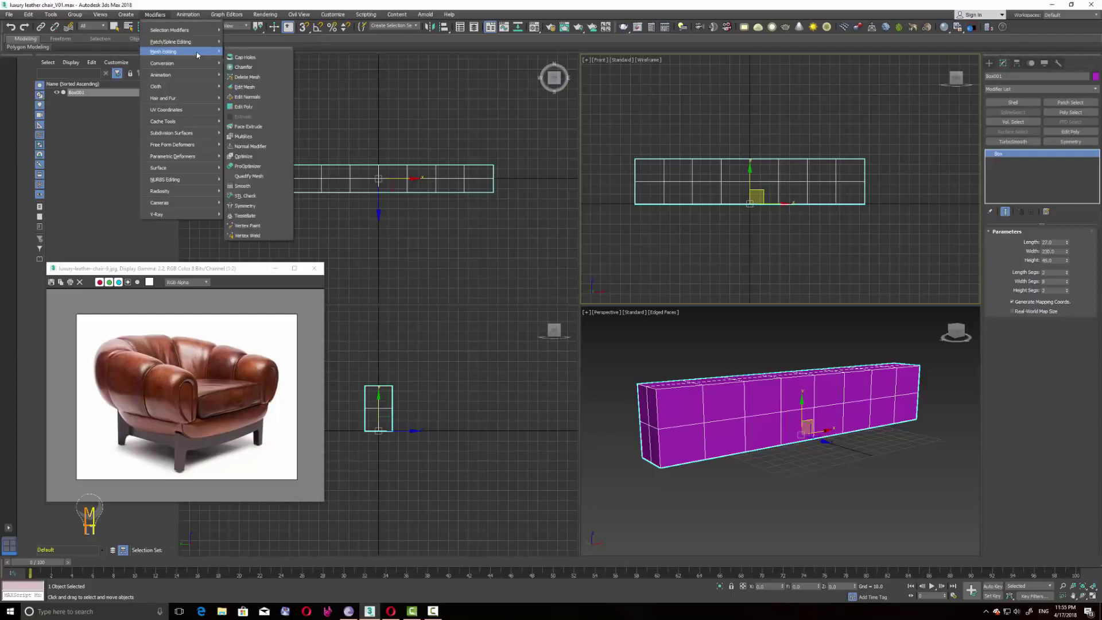
{"action": "mouse_move", "coordinate": [177, 157]}
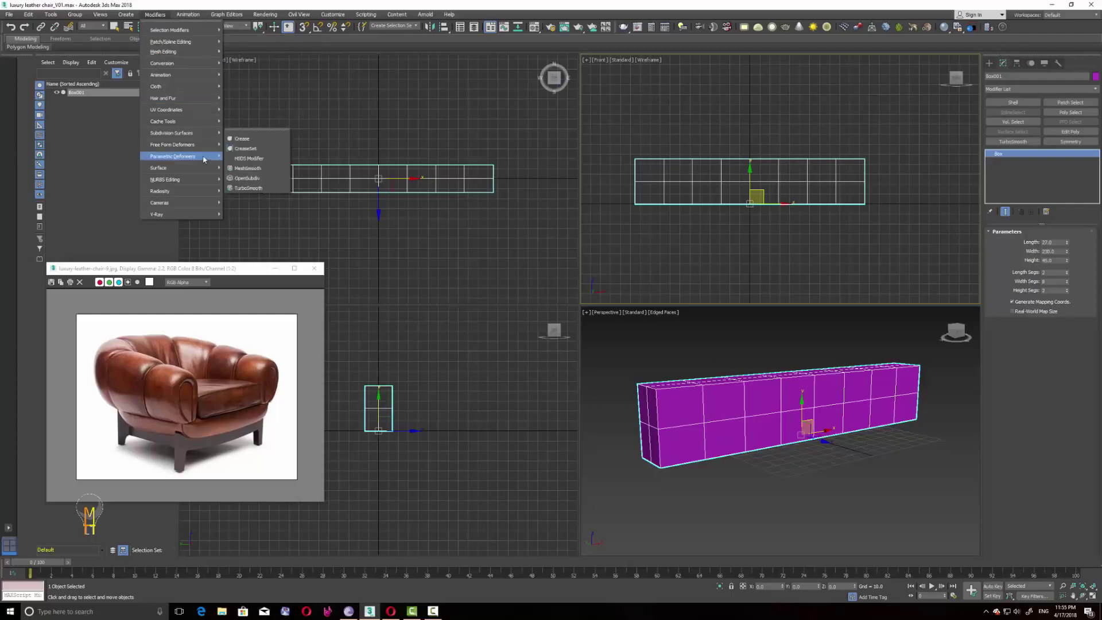
Add a Bend modifier with angle 180, X axis and direction 90 to arch the box.
{"action": "left_click", "coordinate": [235, 164]}
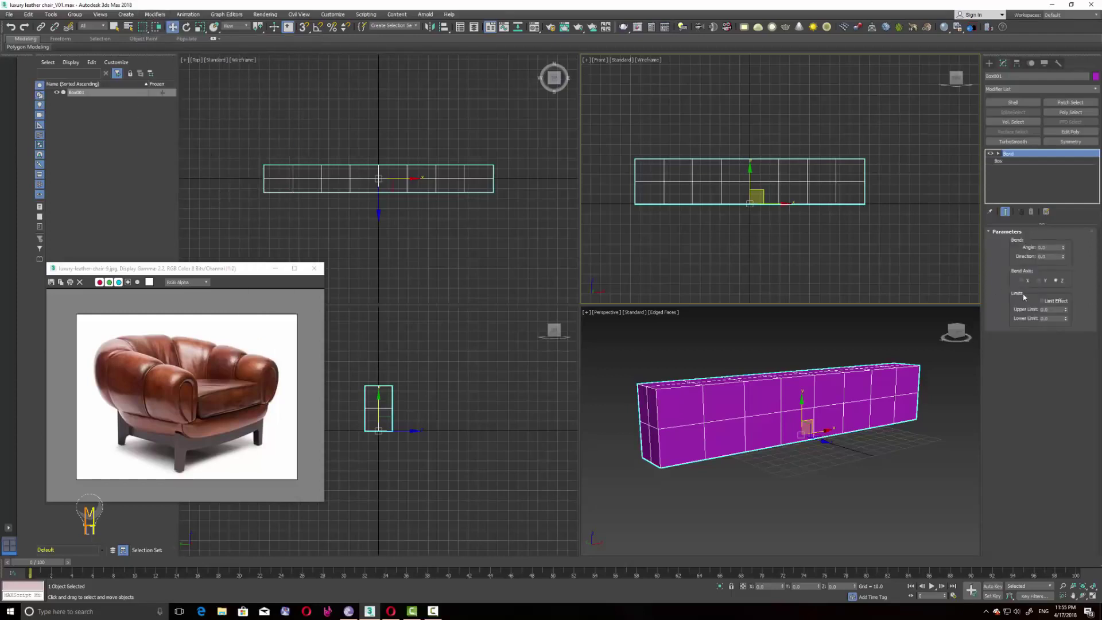
{"action": "left_click", "coordinate": [1056, 247]}
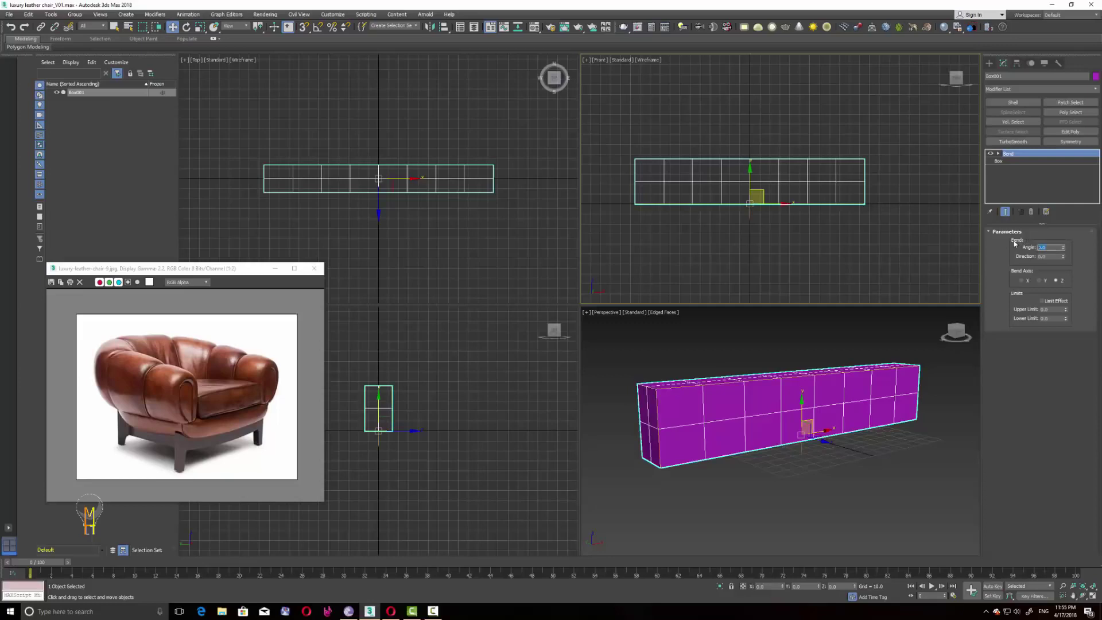
{"action": "key", "text": "Return"}
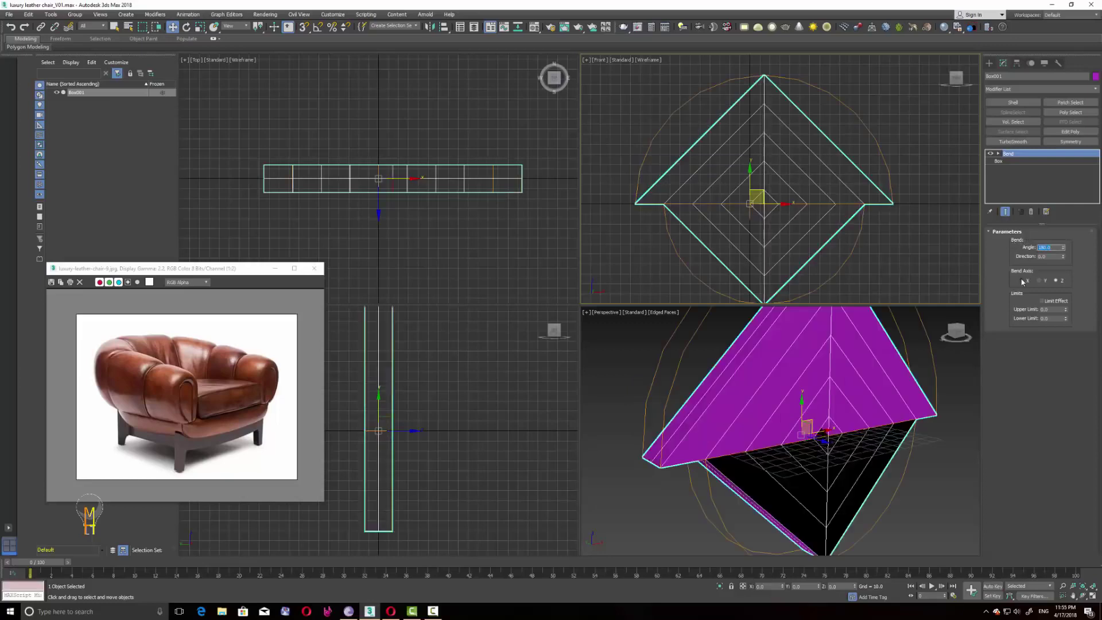
{"action": "left_click", "coordinate": [1022, 280]}
{"action": "scroll", "coordinate": [854, 391], "scroll_direction": "down", "scroll_amount": 3}
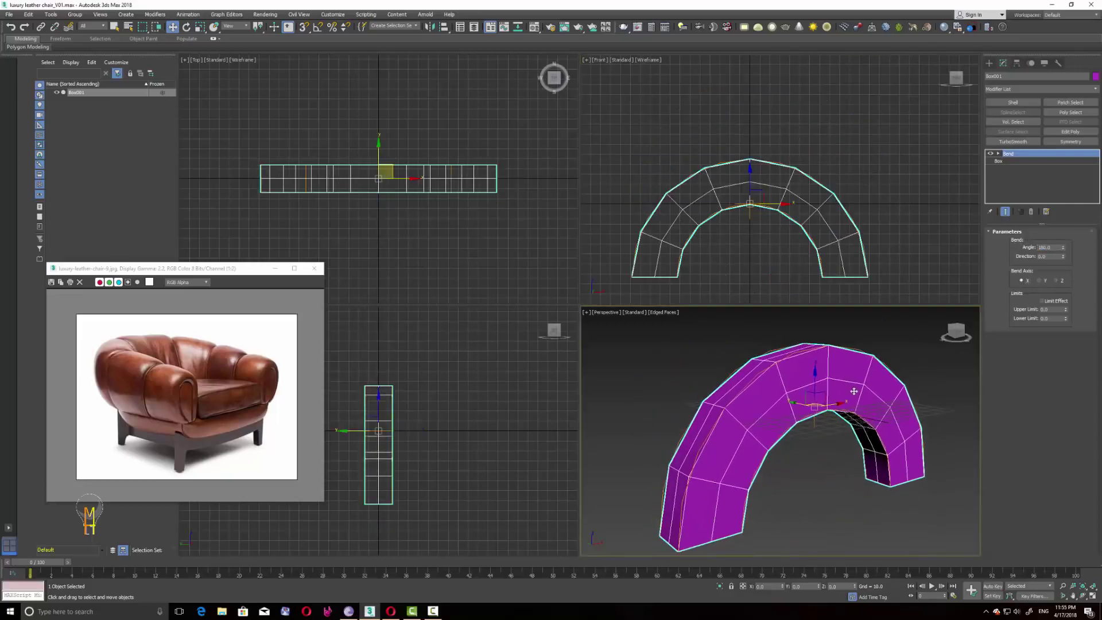
{"action": "double_click", "coordinate": [1049, 257]}
{"action": "type", "text": "90"}
{"action": "key", "text": "Return"}
{"action": "middle_click_drag", "start_coordinate": [851, 374], "coordinate": [803, 402], "text": "alt"}
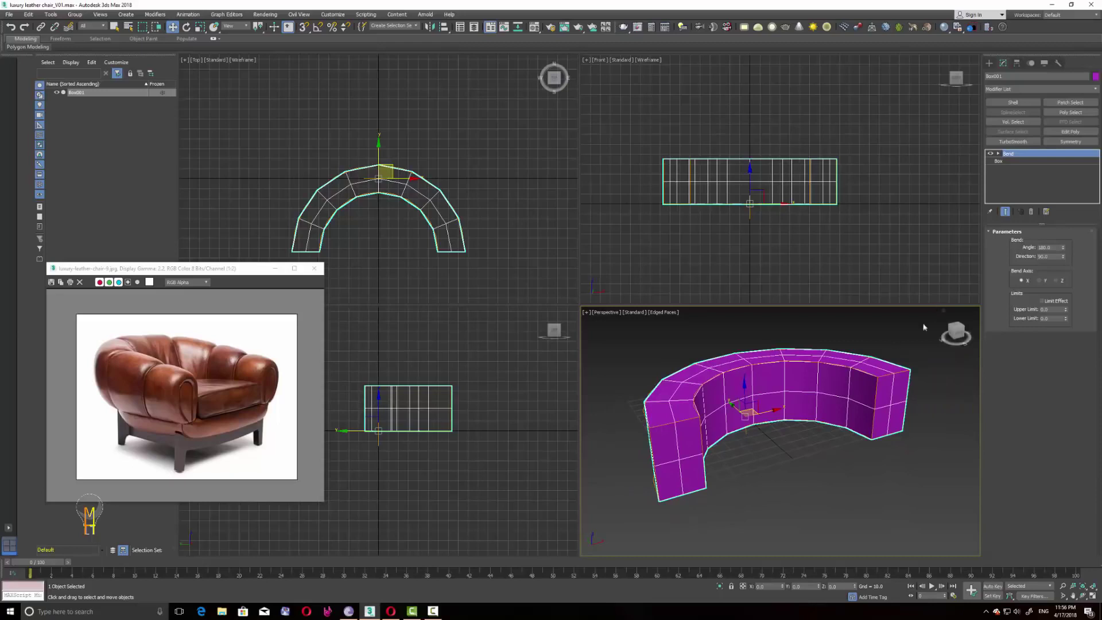
{"action": "middle_click_drag", "start_coordinate": [813, 397], "coordinate": [807, 408], "text": "alt"}
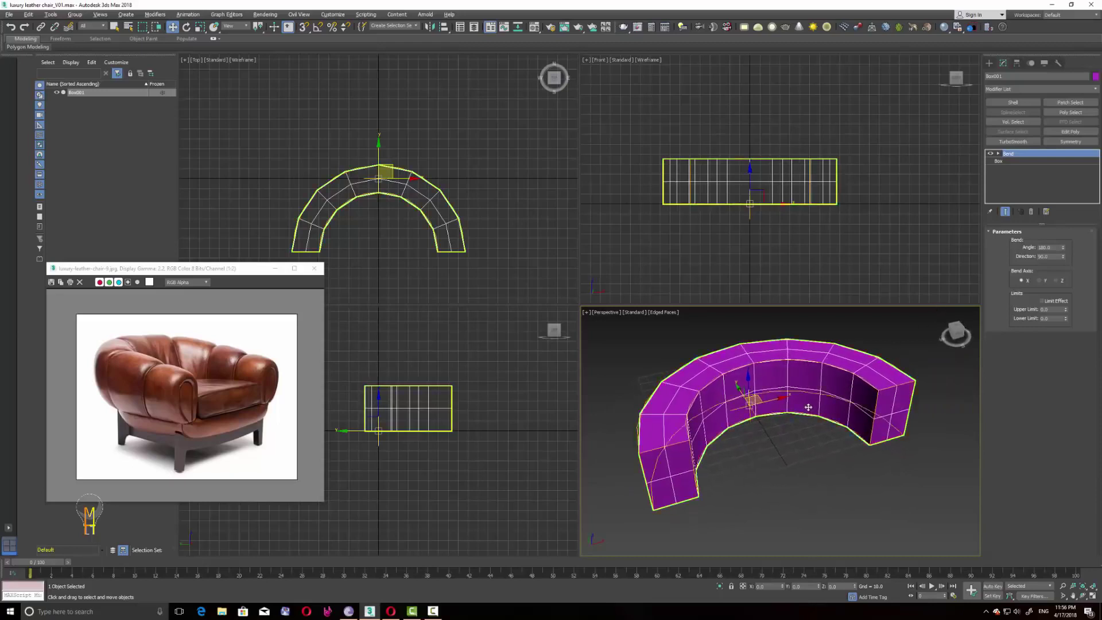
Turn the Bend off so the box is straight and return to the Box parameters.
{"action": "left_click", "coordinate": [991, 154]}
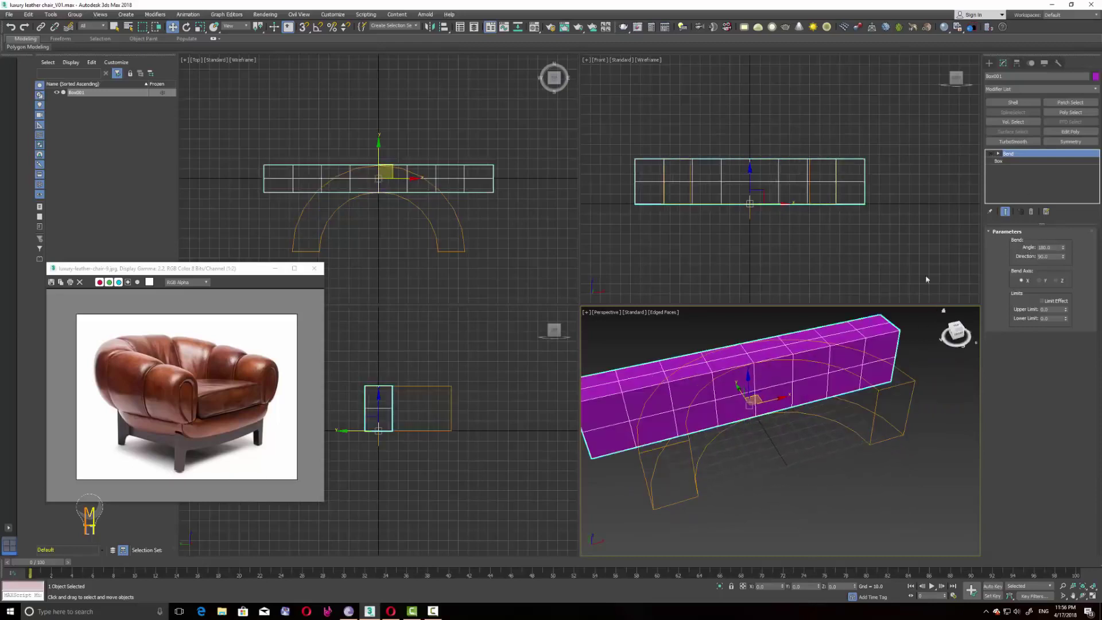
{"action": "right_click", "coordinate": [488, 184]}
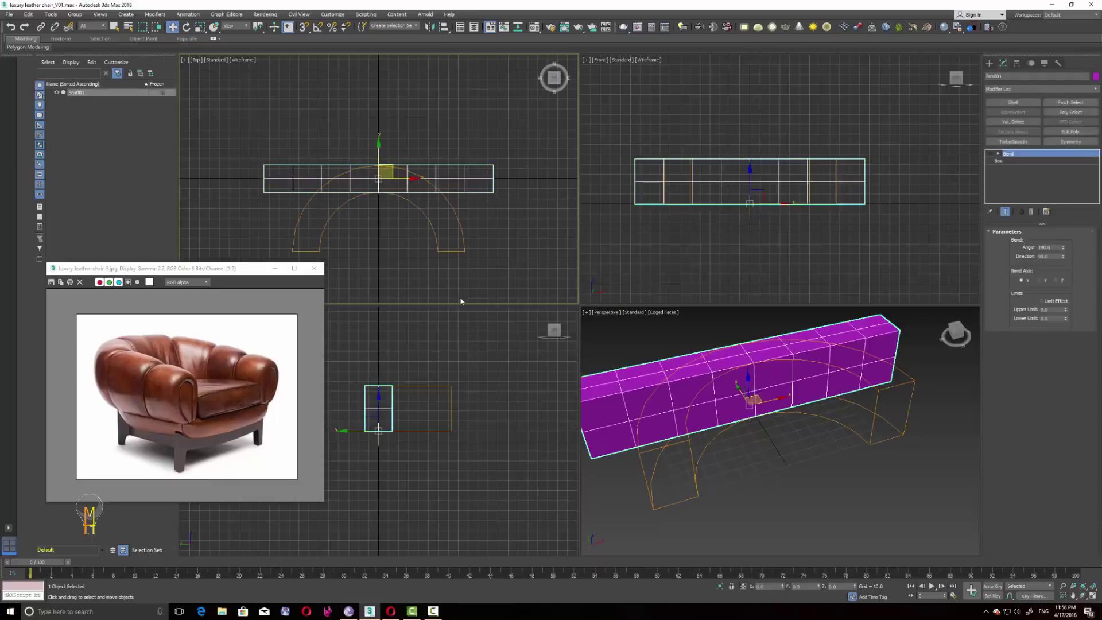
{"action": "middle_click_drag", "start_coordinate": [763, 418], "coordinate": [775, 411], "text": "alt"}
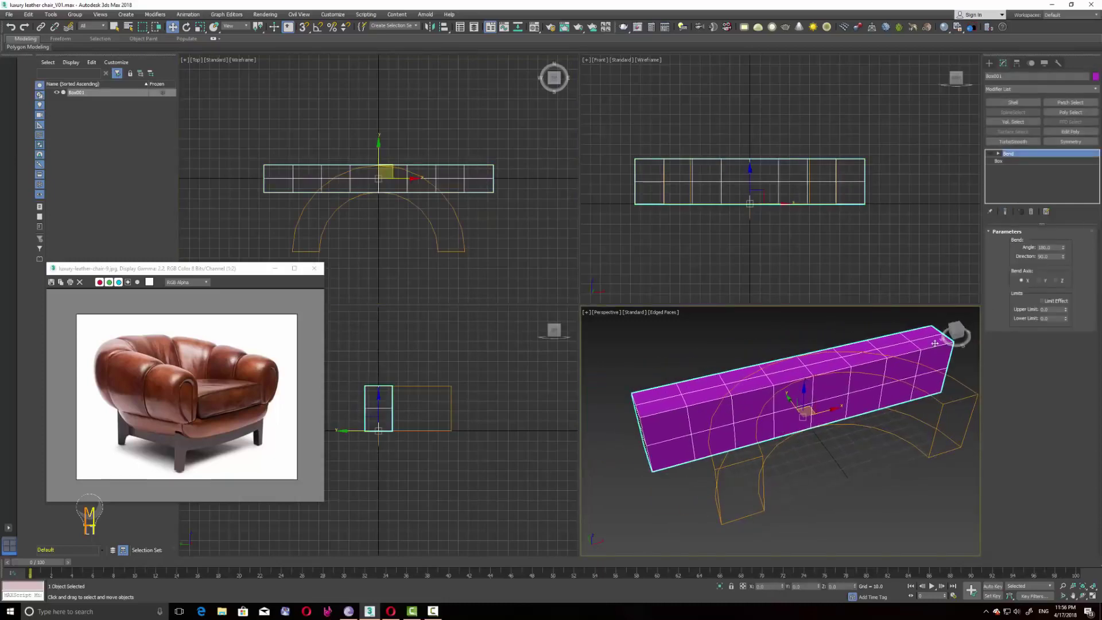
{"action": "left_click", "coordinate": [1010, 162]}
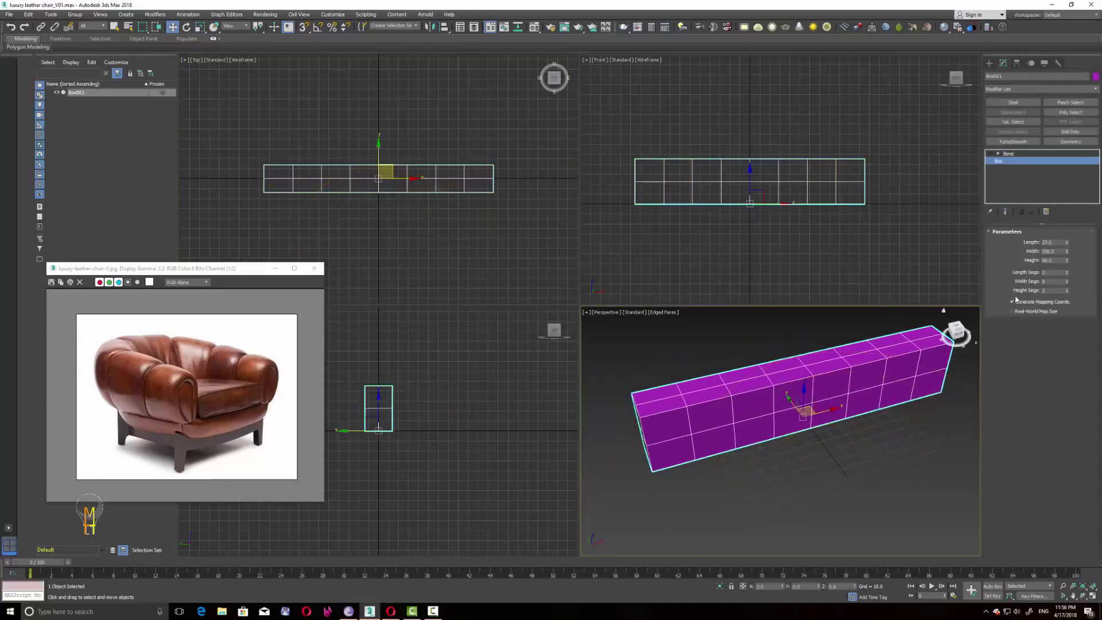
{"action": "middle_click_drag", "start_coordinate": [898, 389], "coordinate": [804, 436], "text": "alt"}
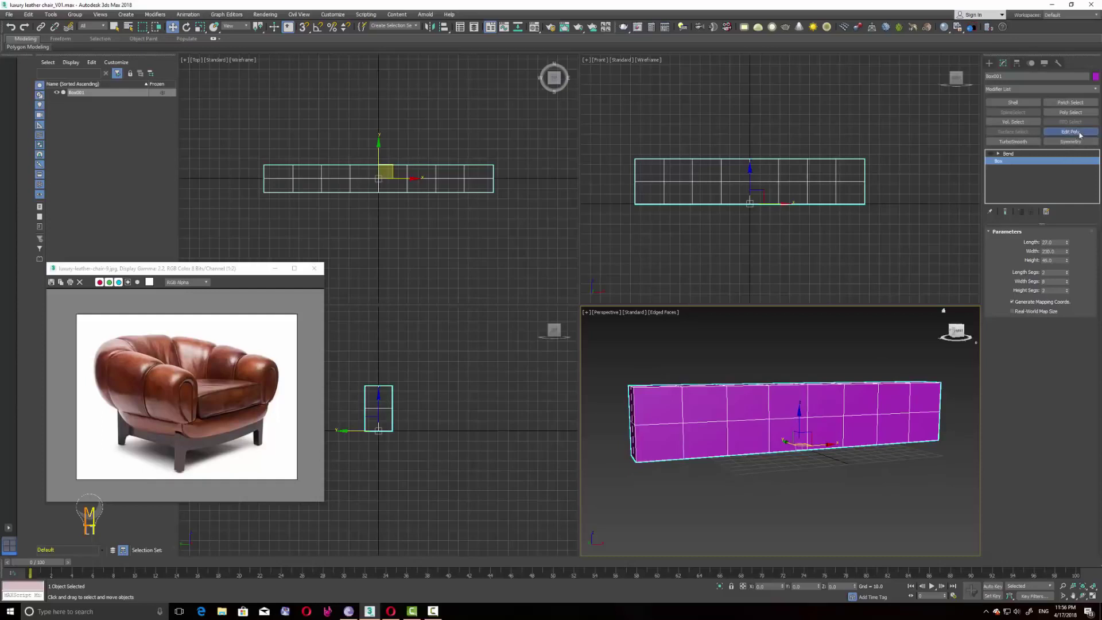
Add Edit Poly and loop-select the box's vertical edges.
{"action": "left_click", "coordinate": [1071, 131]}
{"action": "left_click", "coordinate": [683, 442]}
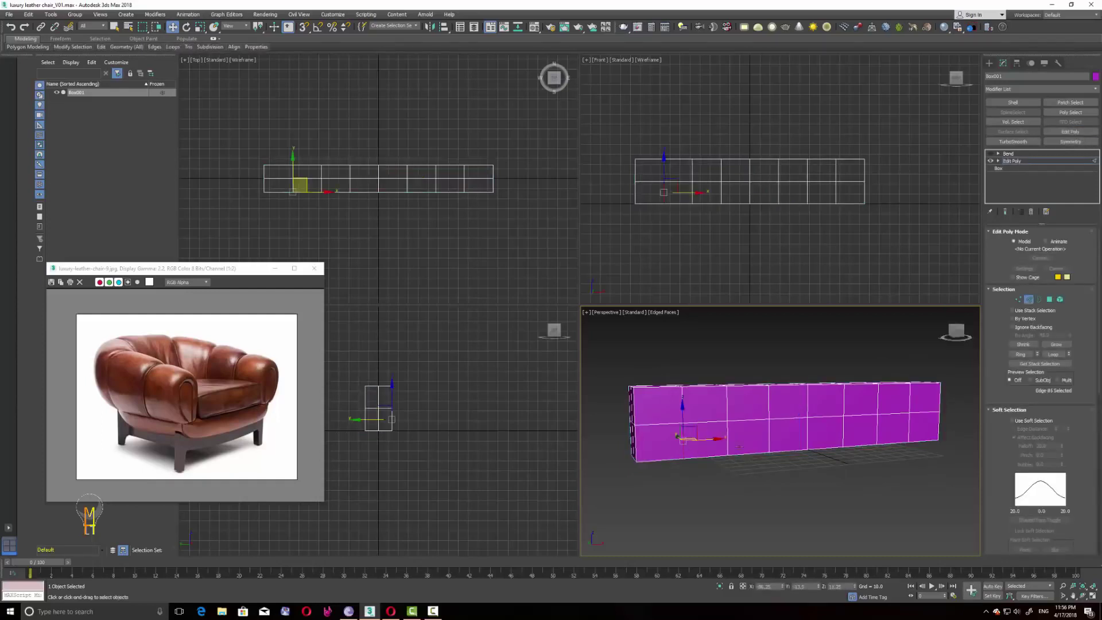
{"action": "left_click", "coordinate": [768, 441], "text": "ctrl"}
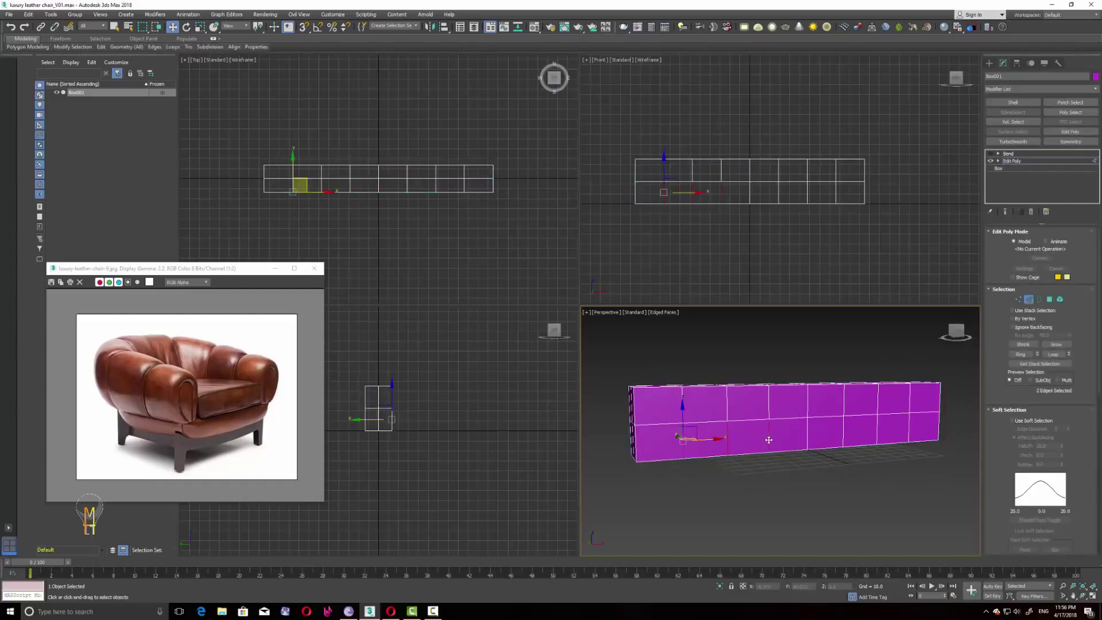
{"action": "left_click", "coordinate": [843, 435], "text": "ctrl"}
{"action": "left_click", "coordinate": [877, 433], "text": "ctrl"}
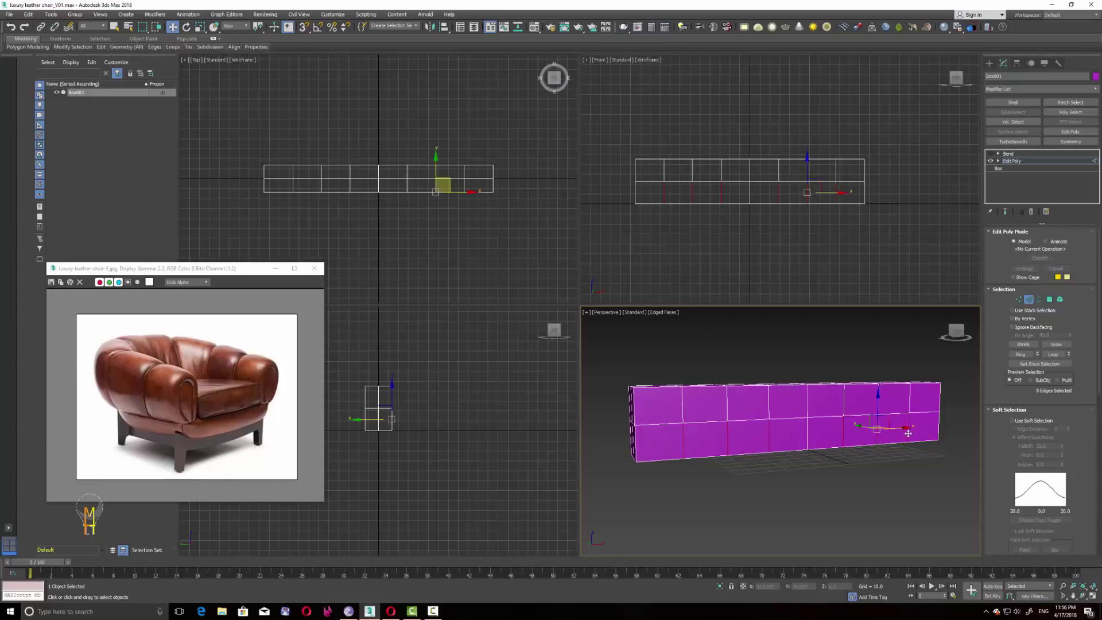
{"action": "left_click", "coordinate": [1053, 354]}
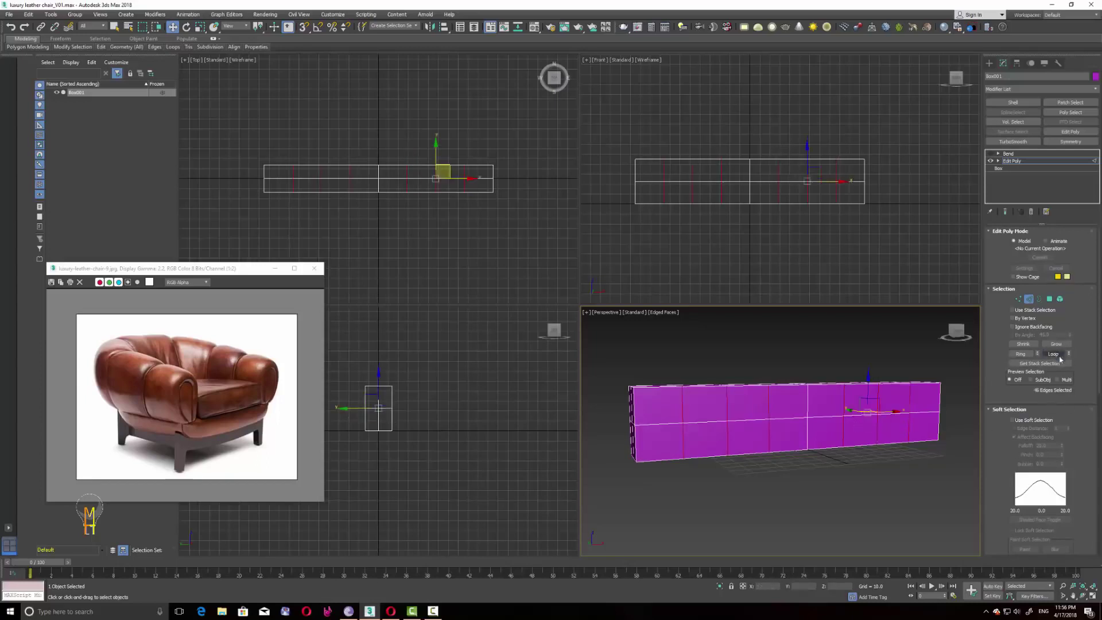
Chamfer the edge loops by about 2.07 with 2 segments.
{"action": "scroll", "coordinate": [1072, 416], "scroll_direction": "down", "scroll_amount": 5}
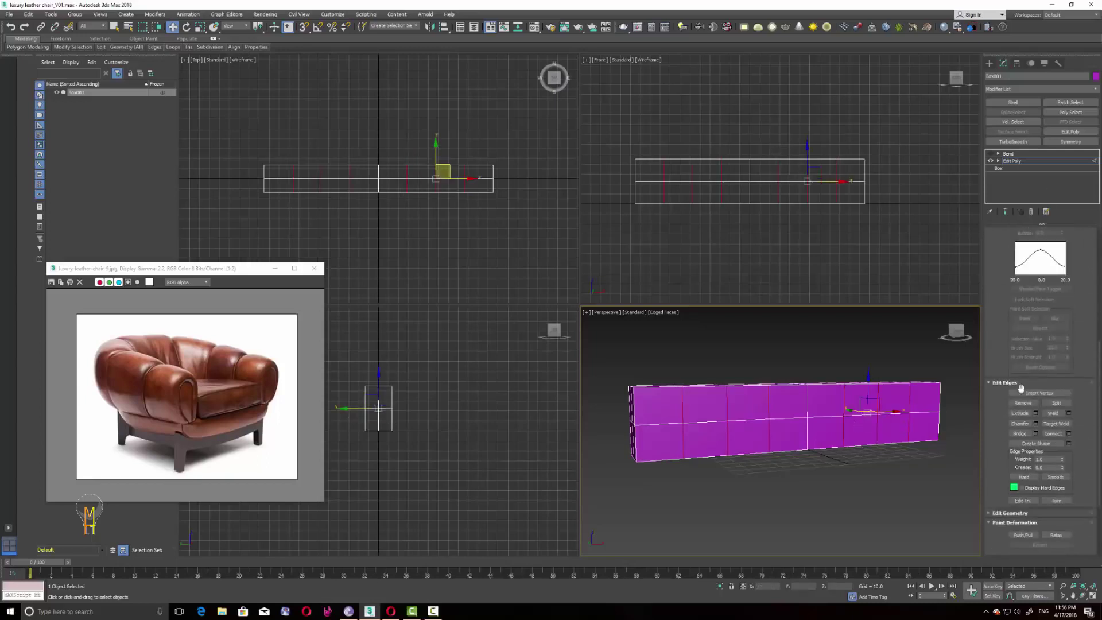
{"action": "left_click", "coordinate": [1036, 423]}
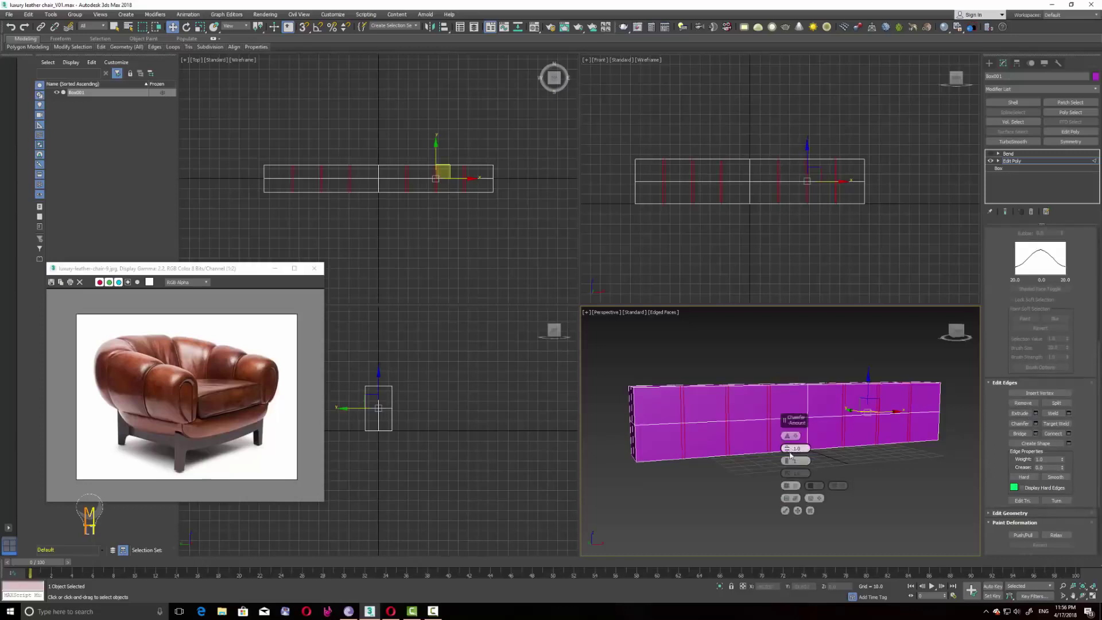
{"action": "left_click_drag", "start_coordinate": [787, 449], "coordinate": [788, 455]}
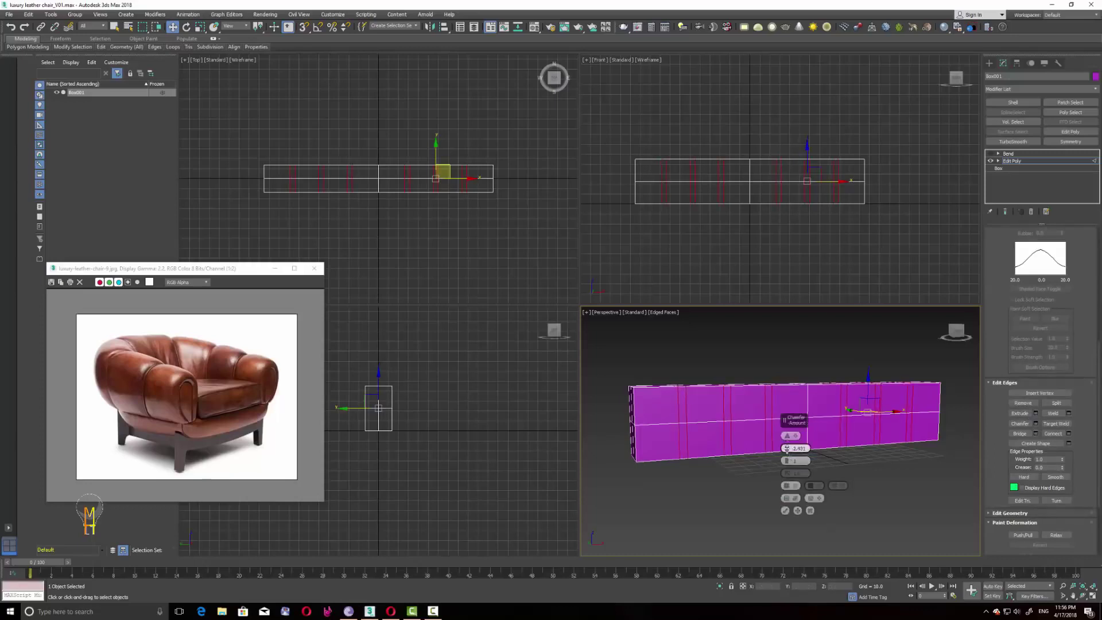
{"action": "left_click", "coordinate": [787, 460]}
{"action": "left_click", "coordinate": [785, 511]}
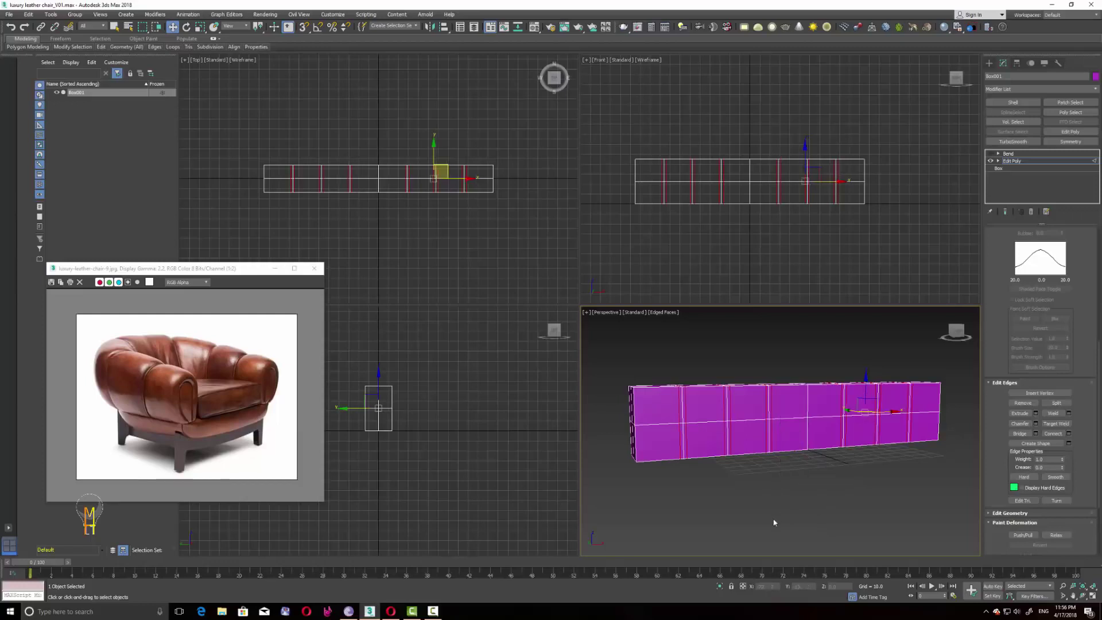
{"action": "left_click", "coordinate": [916, 478]}
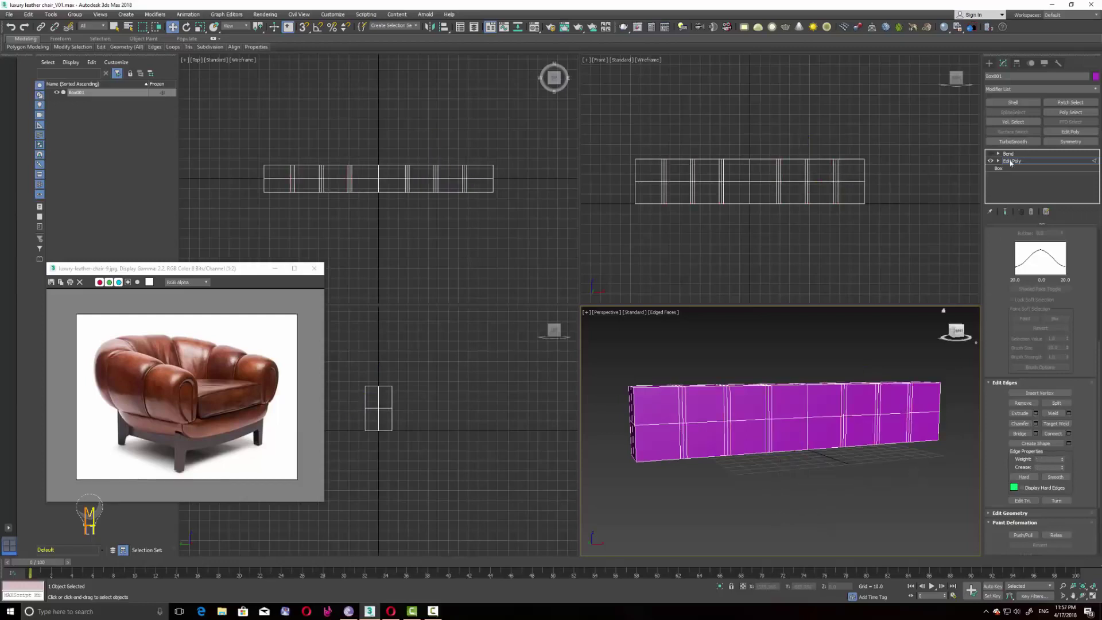
Select the middle vertex row, then clear the selection.
{"action": "key", "text": "1"}
{"action": "left_click_drag", "start_coordinate": [356, 402], "coordinate": [401, 414]}
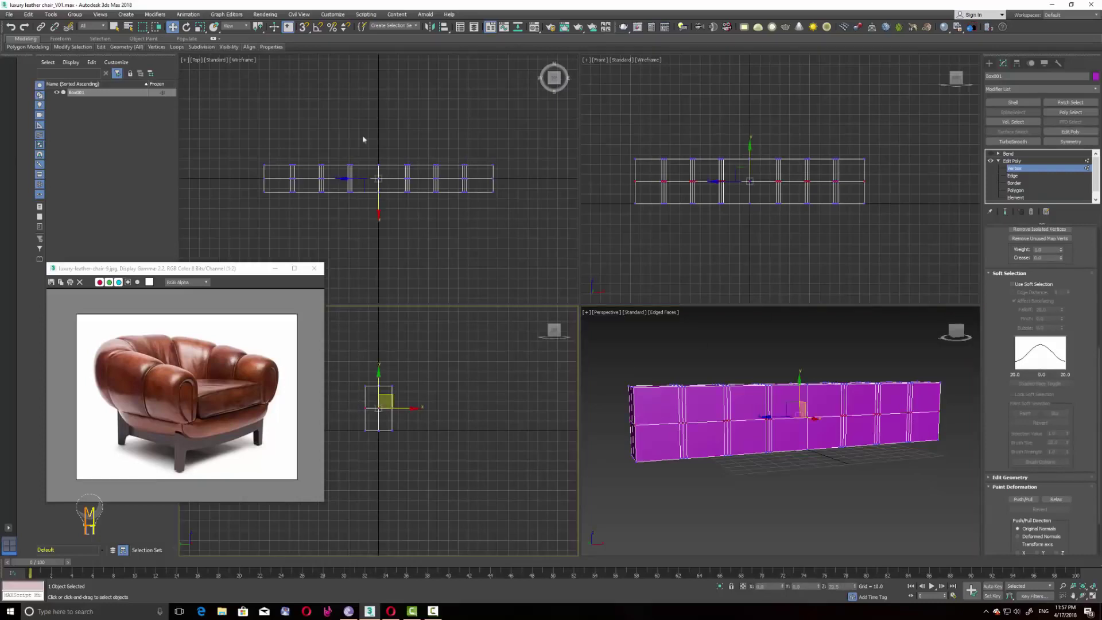
{"action": "key", "text": "r"}
{"action": "left_click", "coordinate": [647, 434]}
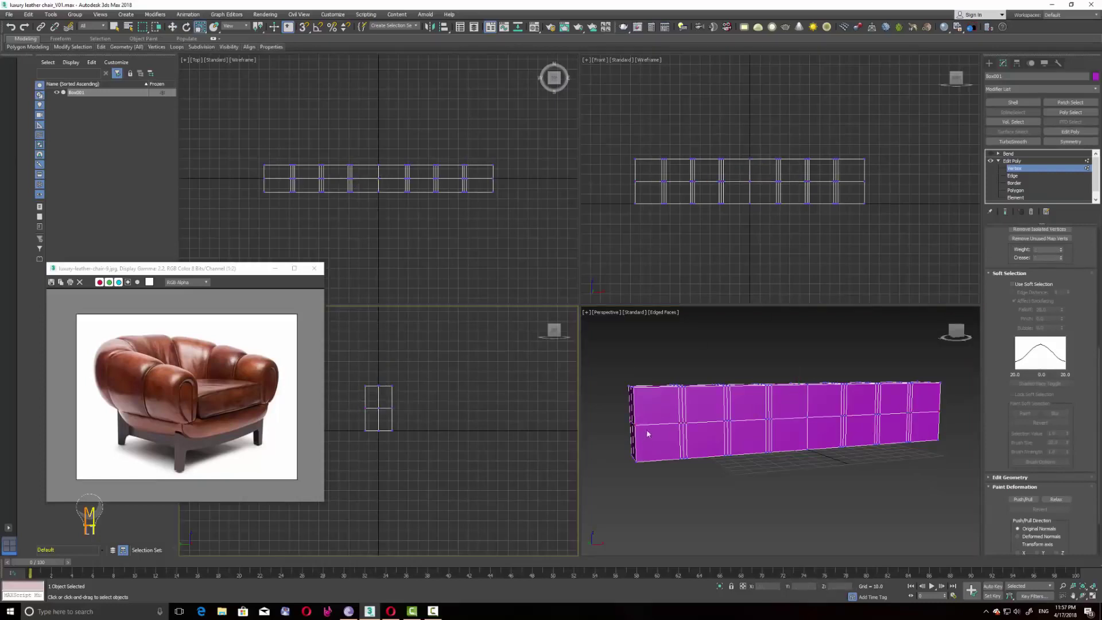
Select edges along the box and extend them into a ring selection.
{"action": "left_click", "coordinate": [1014, 176]}
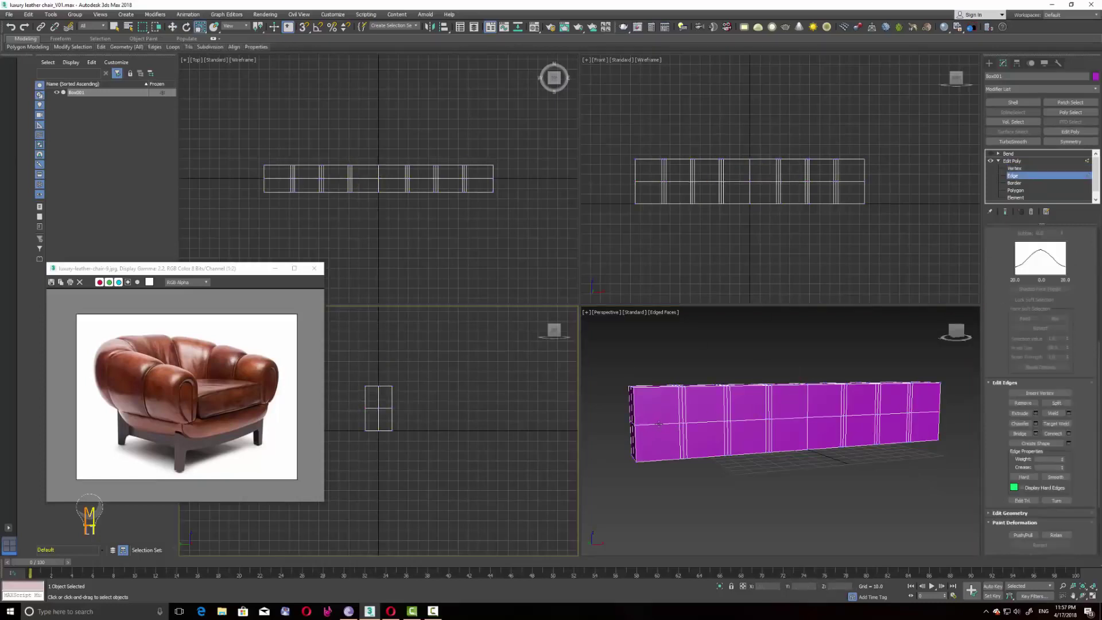
{"action": "left_click", "coordinate": [643, 424]}
{"action": "left_click", "coordinate": [705, 422]}
{"action": "left_click", "coordinate": [746, 420]}
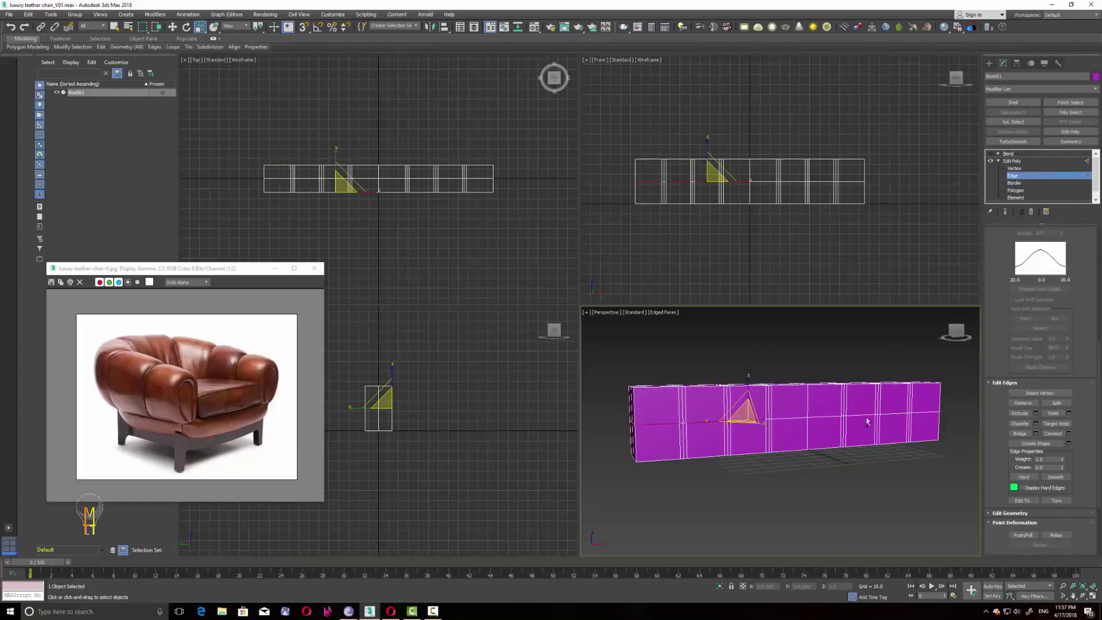
{"action": "left_click", "coordinate": [867, 422]}
{"action": "left_click", "coordinate": [896, 418]}
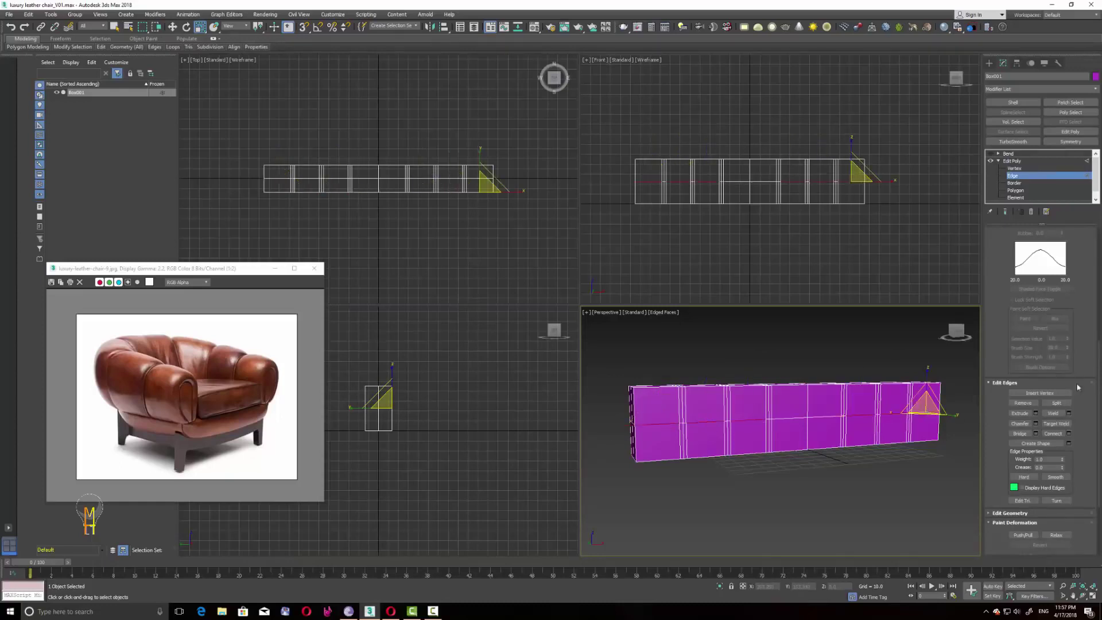
{"action": "scroll", "coordinate": [1071, 405], "scroll_direction": "up", "scroll_amount": 1}
{"action": "scroll", "coordinate": [1071, 404], "scroll_direction": "up", "scroll_amount": 2}
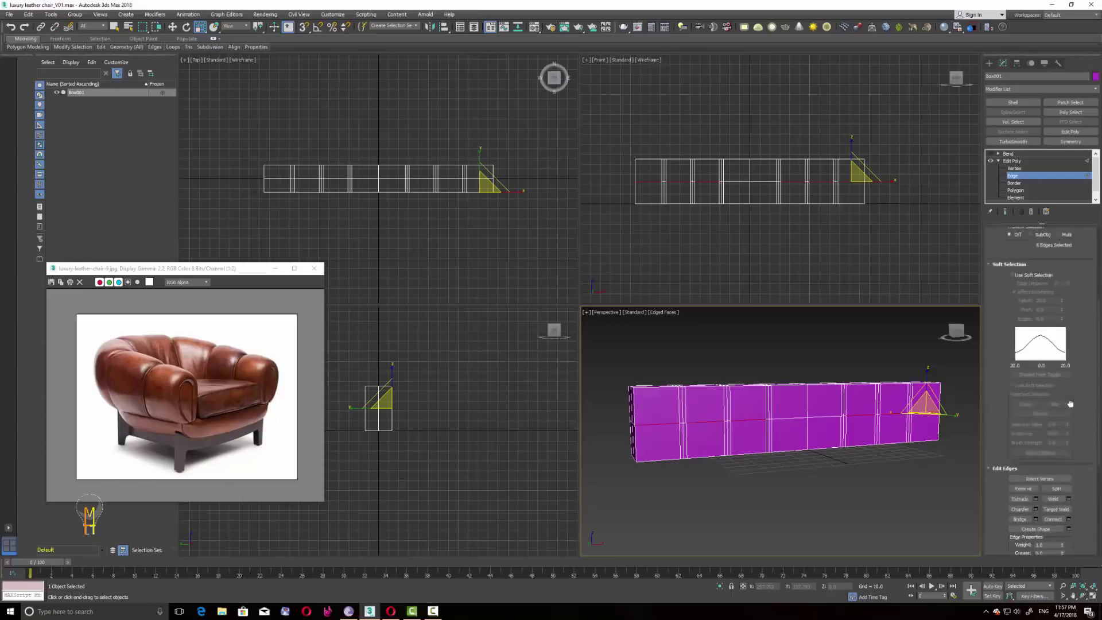
{"action": "key", "text": "ctrl+z"}
{"action": "scroll", "coordinate": [1069, 425], "scroll_direction": "down", "scroll_amount": 3}
{"action": "scroll", "coordinate": [1068, 436], "scroll_direction": "down", "scroll_amount": 1}
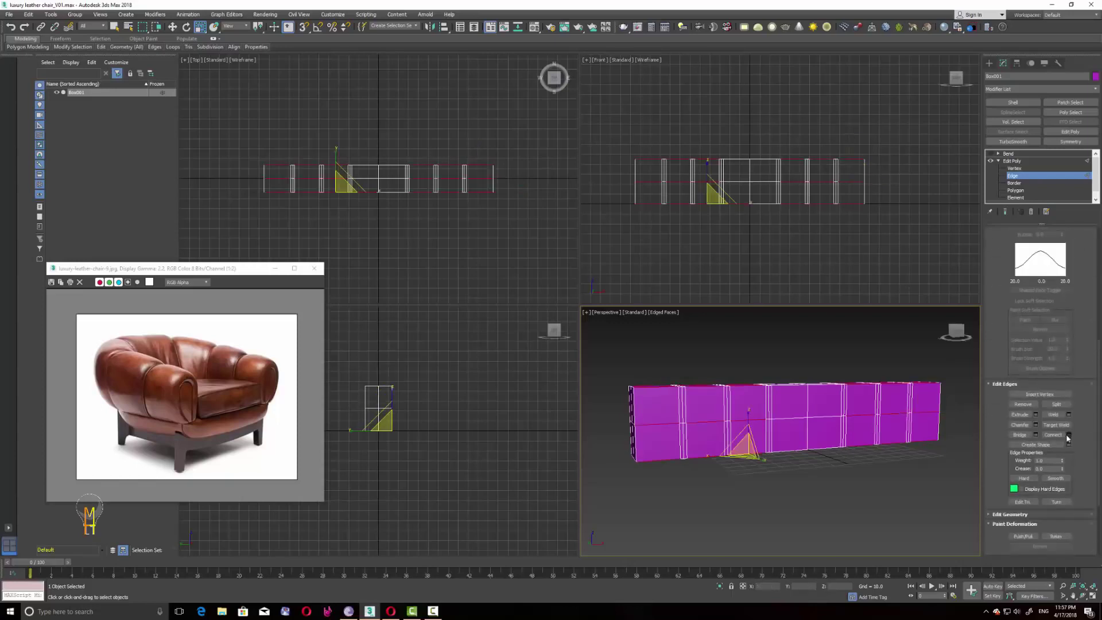
Connect the ring edges with 2 segments per panel.
{"action": "left_click", "coordinate": [1069, 435]}
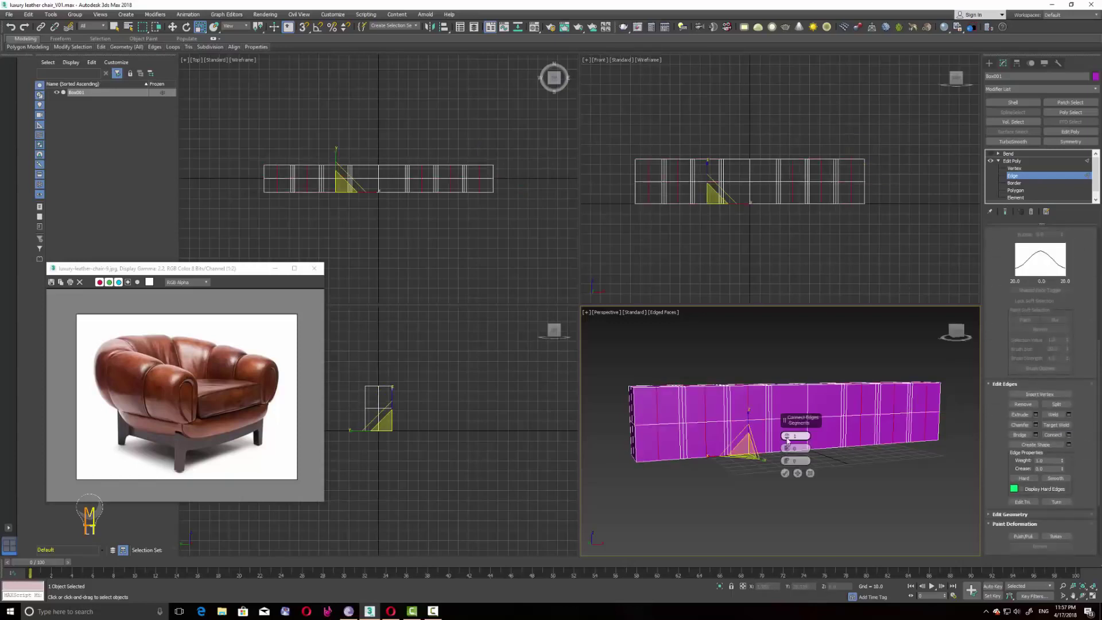
{"action": "left_click_drag", "start_coordinate": [787, 436], "coordinate": [786, 456]}
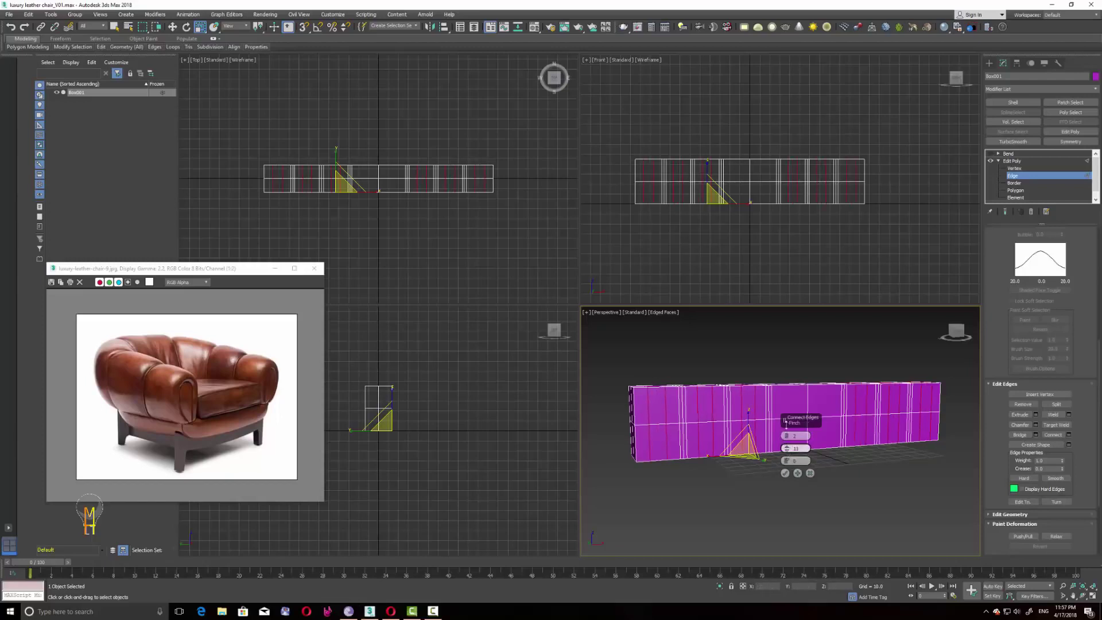
{"action": "left_click", "coordinate": [786, 472]}
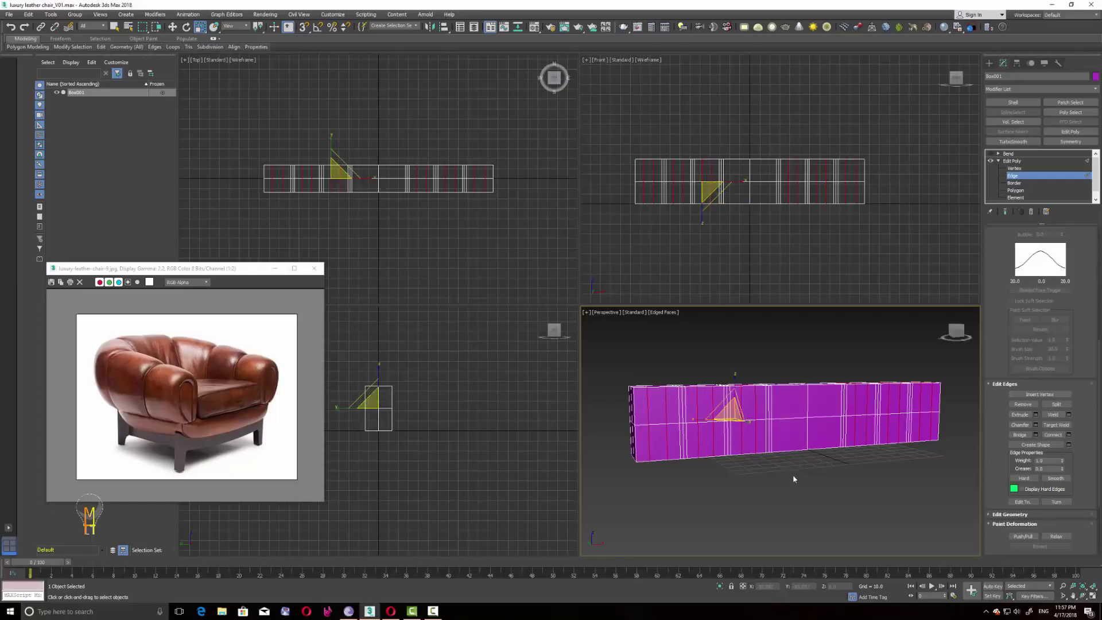
{"action": "left_click", "coordinate": [474, 280]}
Scale the middle vertex row outward to round the tube's profile.
{"action": "key", "text": "1"}
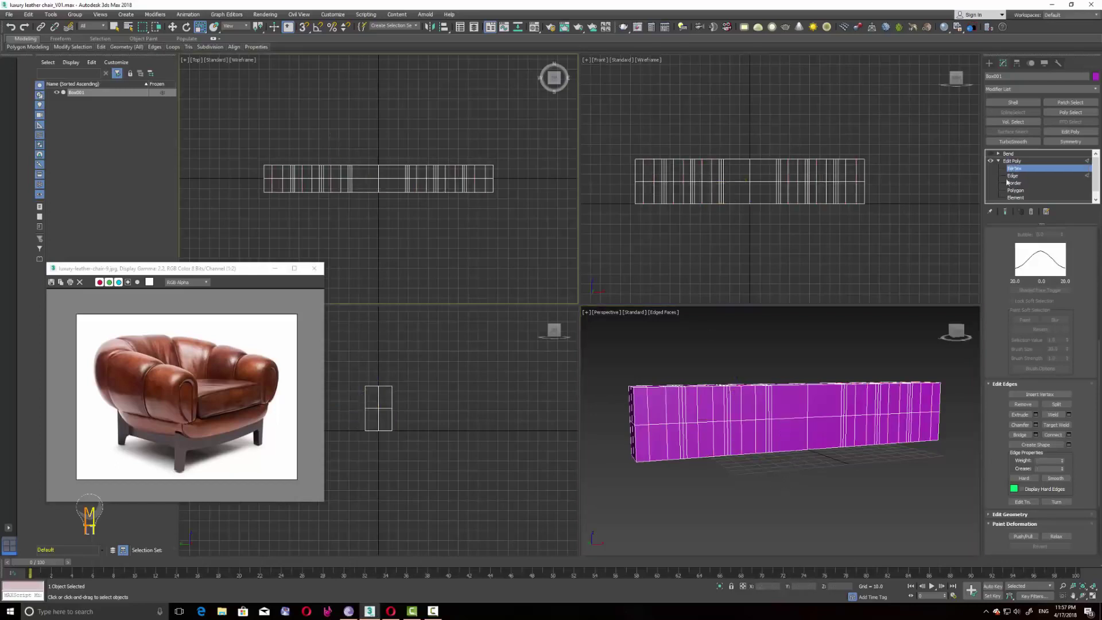
{"action": "left_click_drag", "start_coordinate": [403, 414], "coordinate": [359, 402]}
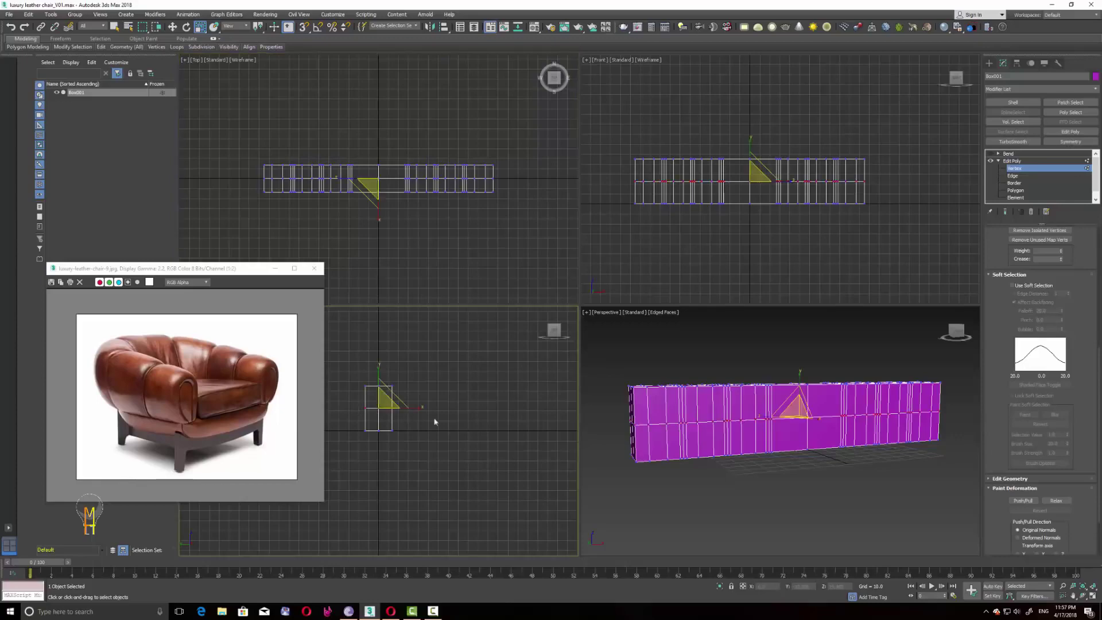
{"action": "left_click_drag", "start_coordinate": [427, 410], "coordinate": [437, 409]}
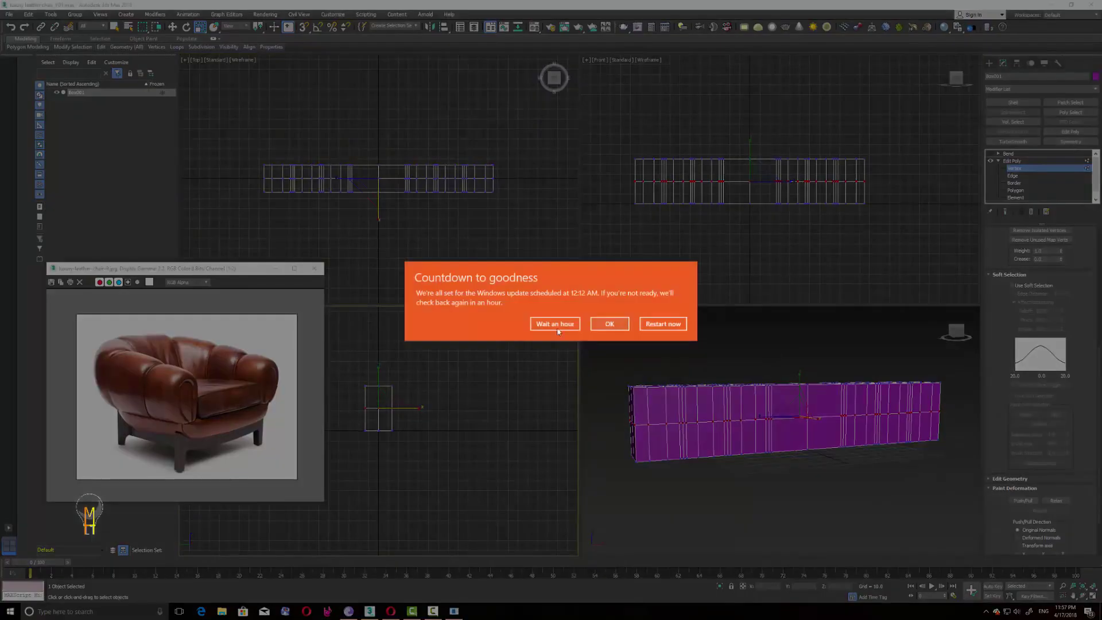
{"action": "left_click", "coordinate": [555, 324]}
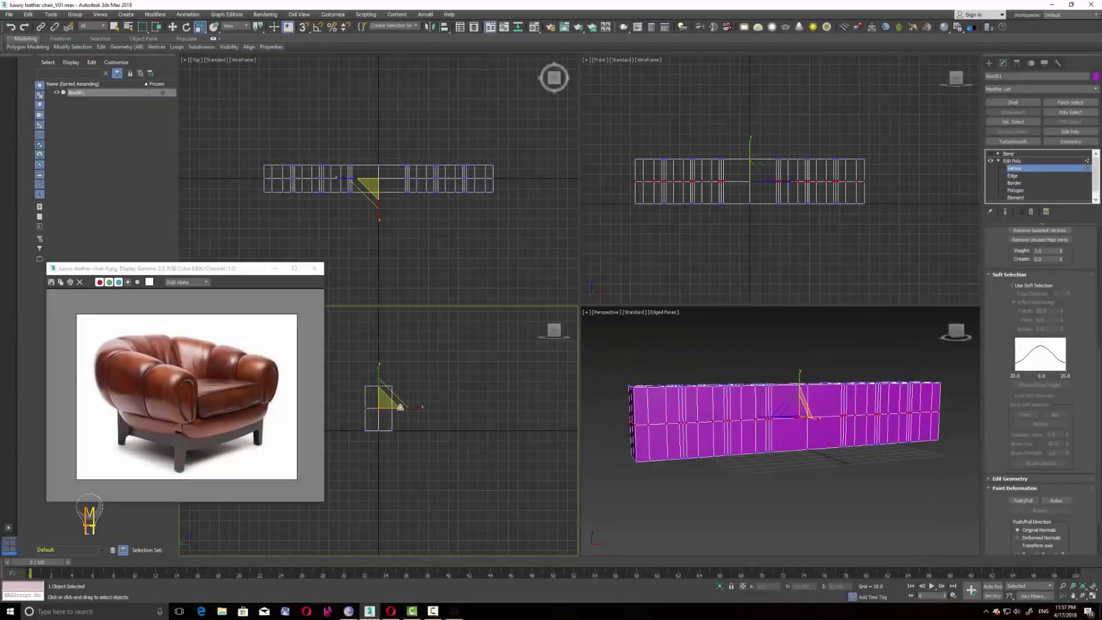
{"action": "left_click_drag", "start_coordinate": [396, 402], "coordinate": [667, 437]}
{"action": "middle_click_drag", "start_coordinate": [667, 438], "coordinate": [643, 425], "text": "alt"}
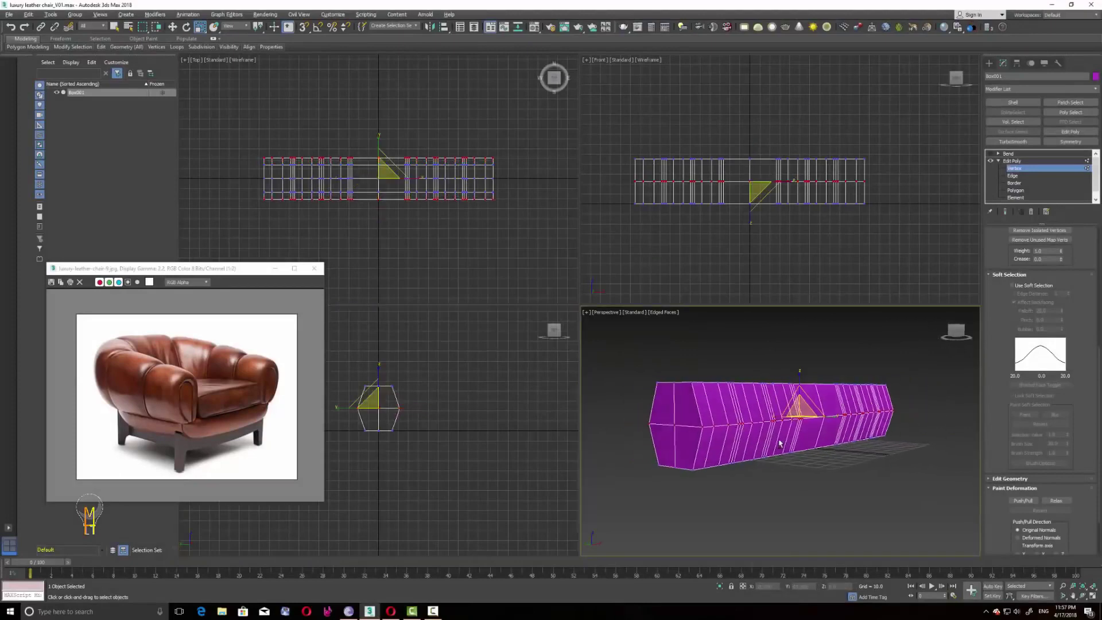
{"action": "left_click_drag", "start_coordinate": [342, 448], "coordinate": [436, 425]}
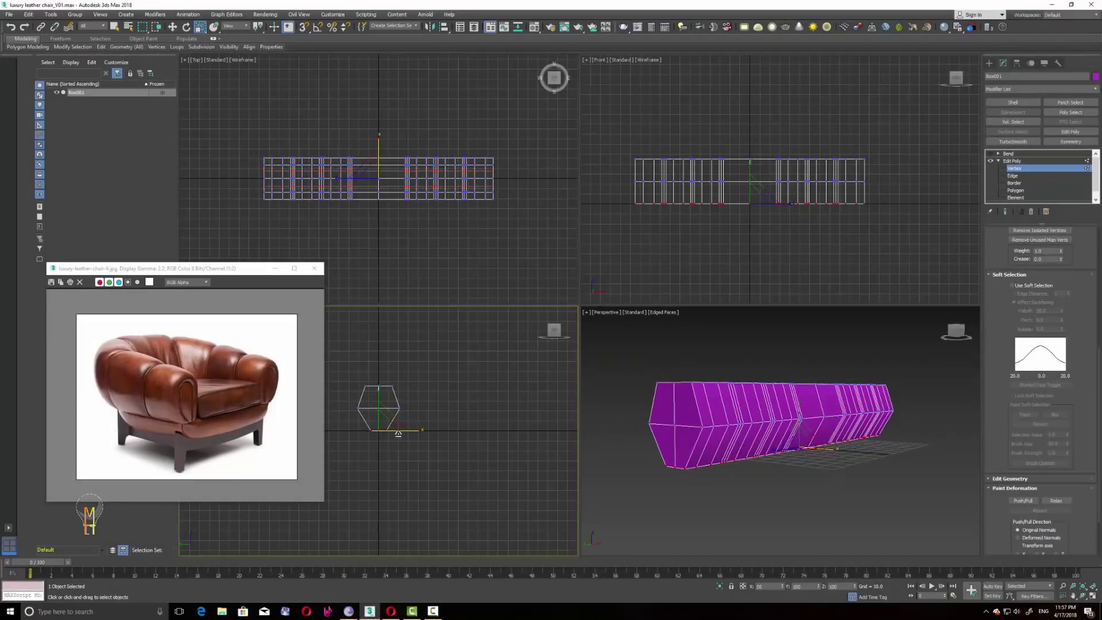
Raise the top cross-section vertices along Y and pick a blue object colour.
{"action": "left_click_drag", "start_coordinate": [345, 367], "coordinate": [424, 396]}
{"action": "key", "text": "w"}
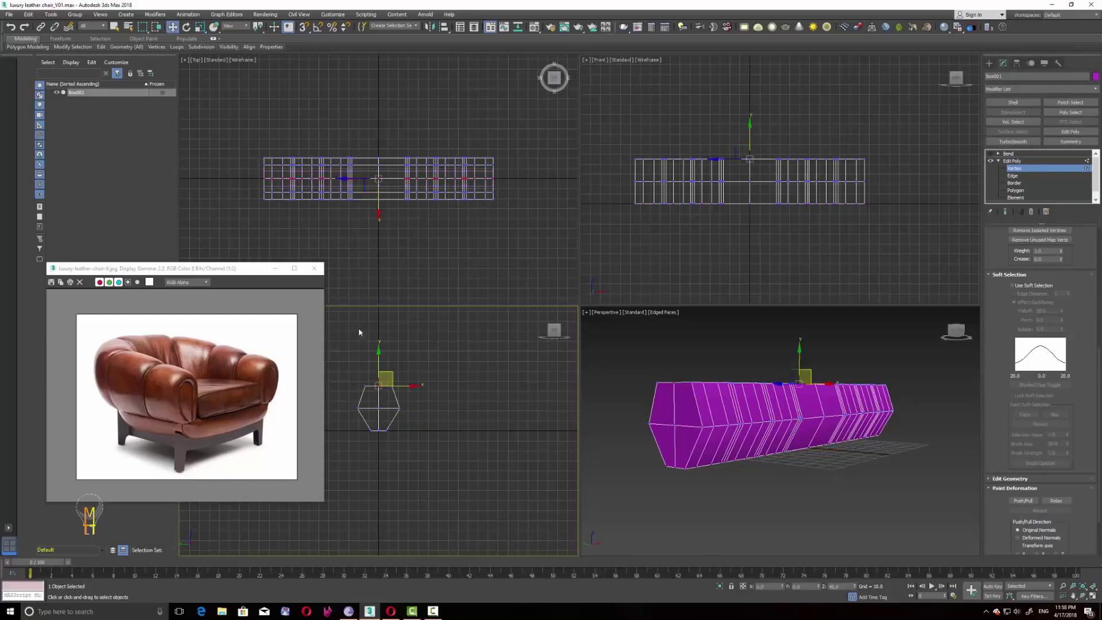
{"action": "left_click_drag", "start_coordinate": [378, 363], "coordinate": [378, 352]}
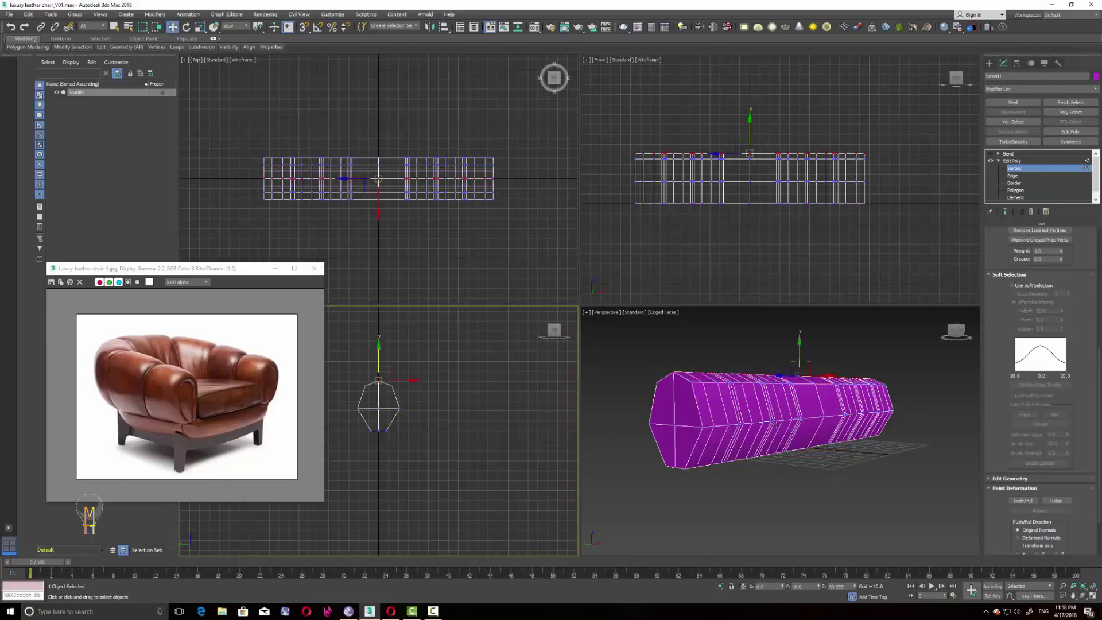
{"action": "middle_click_drag", "start_coordinate": [723, 431], "coordinate": [764, 434], "text": "alt"}
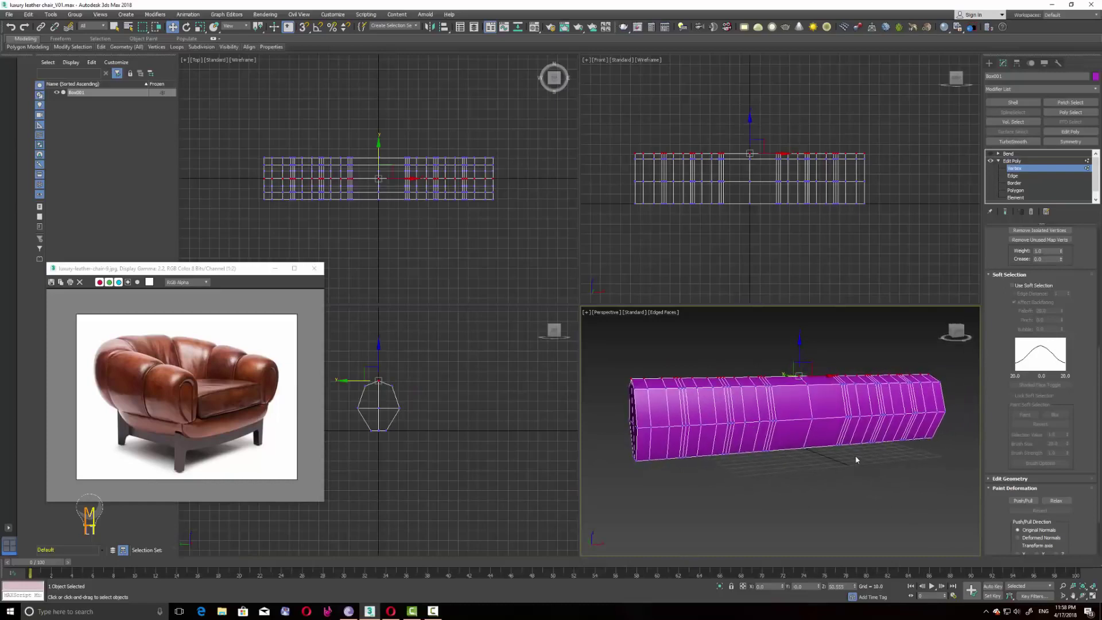
{"action": "left_click", "coordinate": [682, 415]}
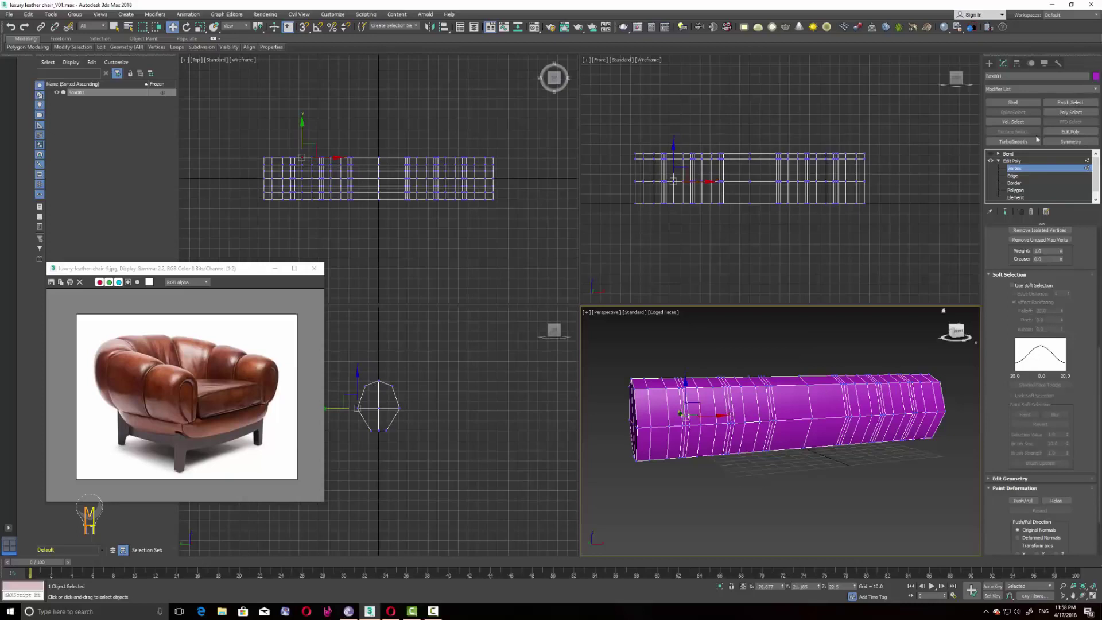
{"action": "left_click", "coordinate": [1096, 76]}
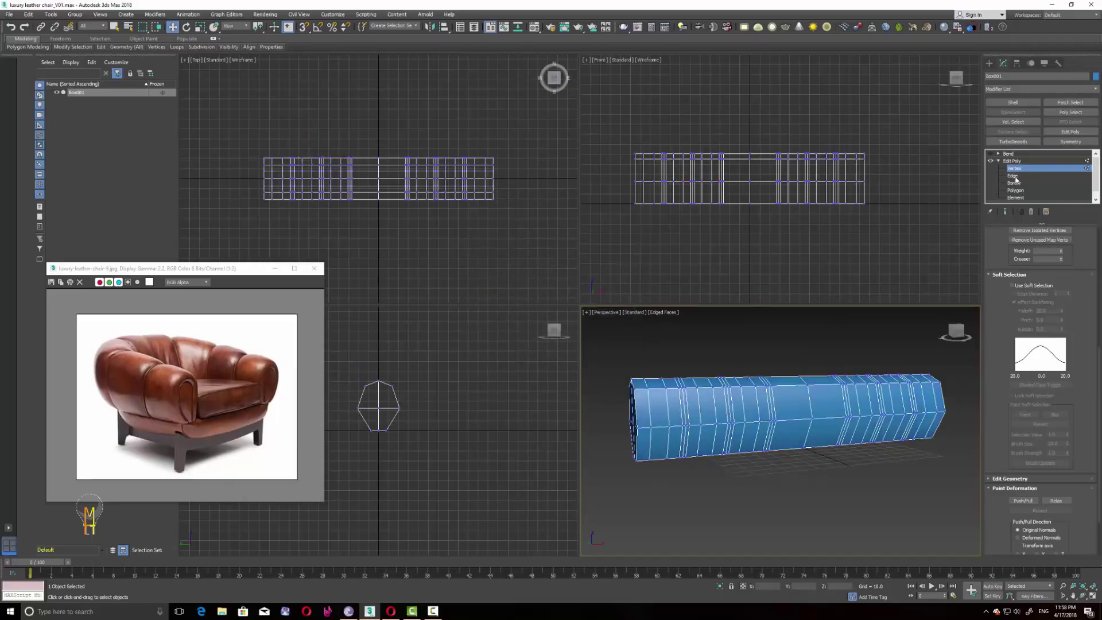
Select the spaced ring edges and extend them into full loops.
{"action": "left_click", "coordinate": [1014, 176]}
{"action": "double_click", "coordinate": [686, 408]}
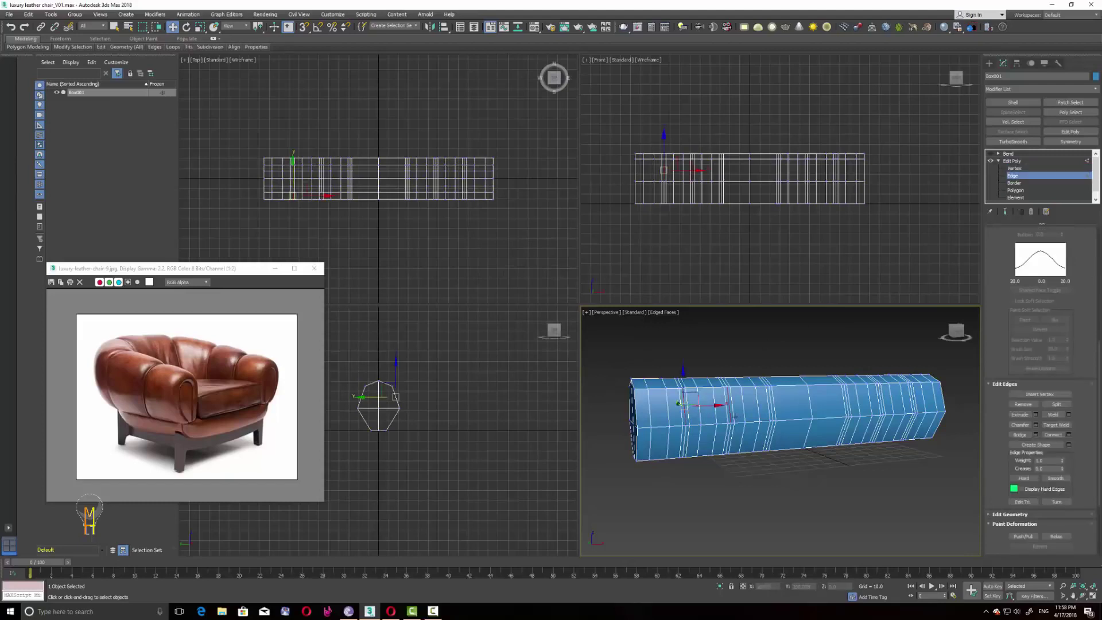
{"action": "double_click", "coordinate": [848, 403]}
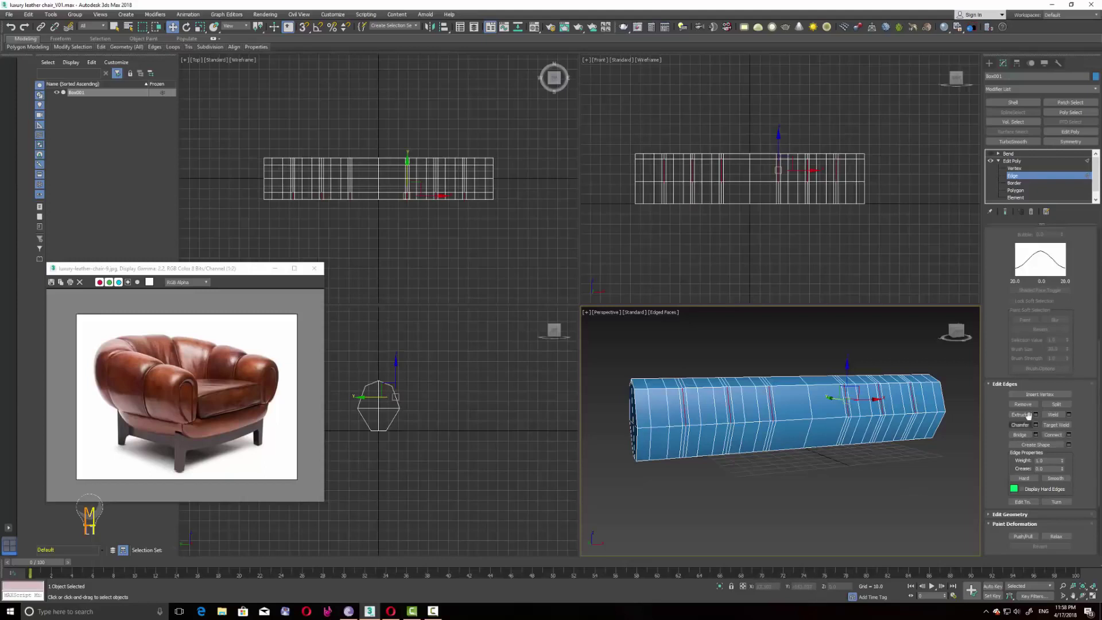
{"action": "scroll", "coordinate": [1085, 404], "scroll_direction": "up", "scroll_amount": 5}
{"action": "left_click", "coordinate": [1054, 304]}
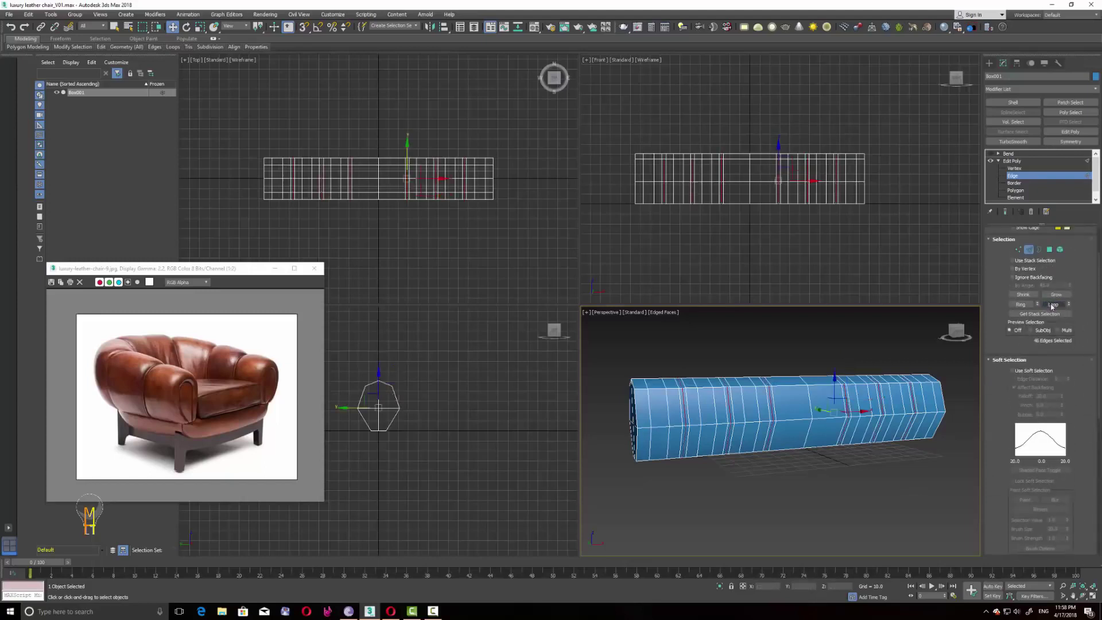
Scale the selected loops inward into grooves between puffy padded segments.
{"action": "left_click", "coordinate": [201, 27]}
{"action": "middle_click_drag", "start_coordinate": [441, 352], "coordinate": [517, 352]}
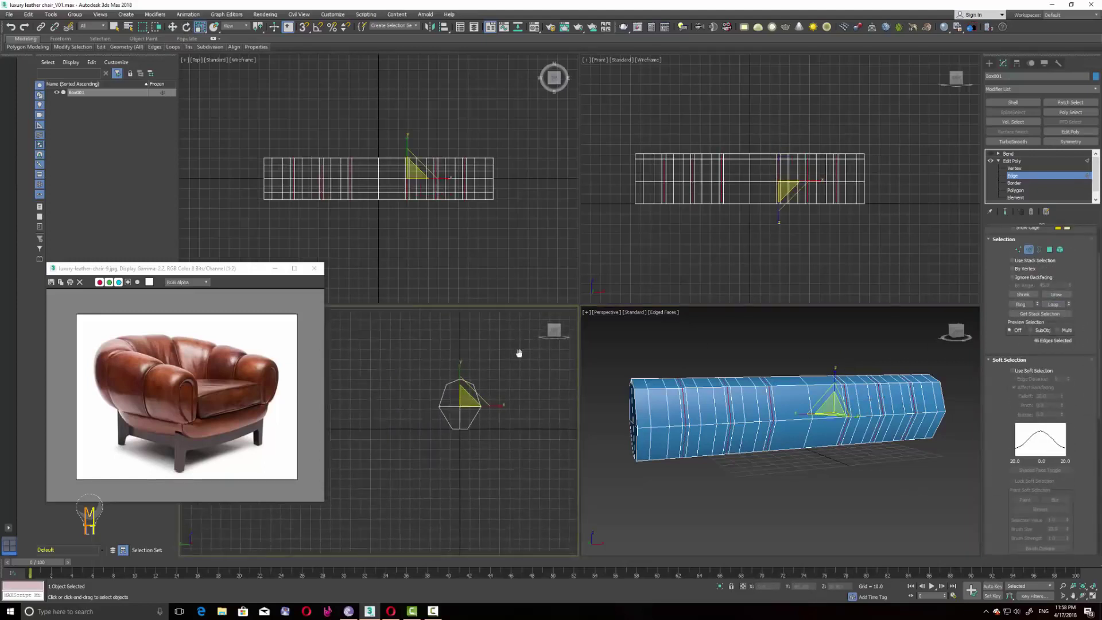
{"action": "left_click_drag", "start_coordinate": [482, 413], "coordinate": [457, 410]}
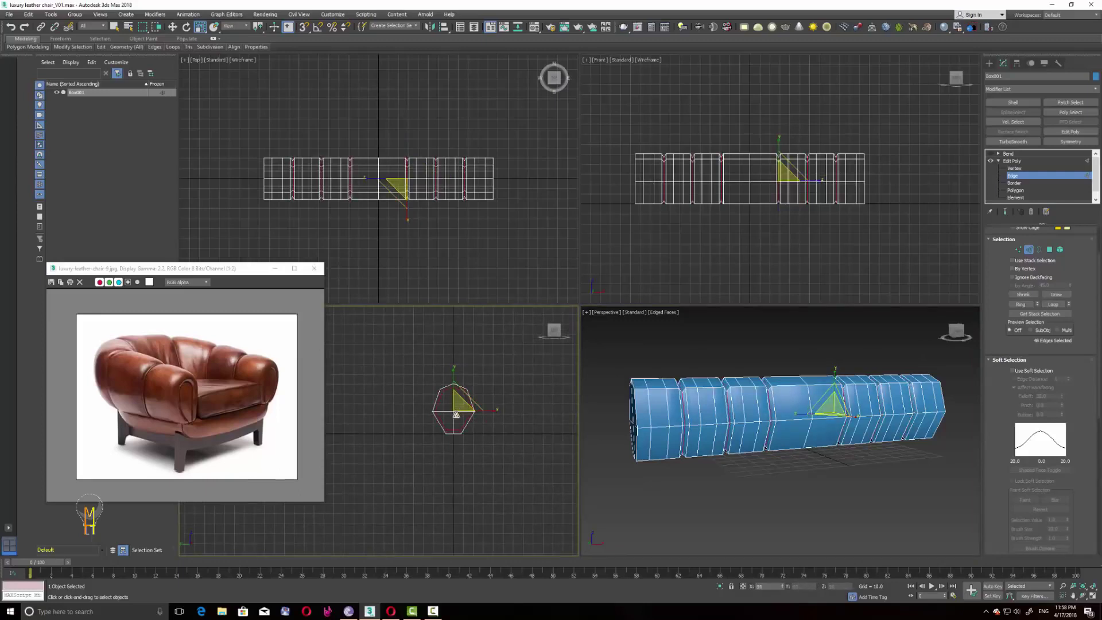
{"action": "mouse_move", "coordinate": [843, 453]}
{"action": "middle_mouse_down", "text": "alt"}
{"action": "mouse_move", "coordinate": [767, 448]}
{"action": "mouse_move", "coordinate": [845, 453]}
{"action": "middle_mouse_up", "text": "alt"}
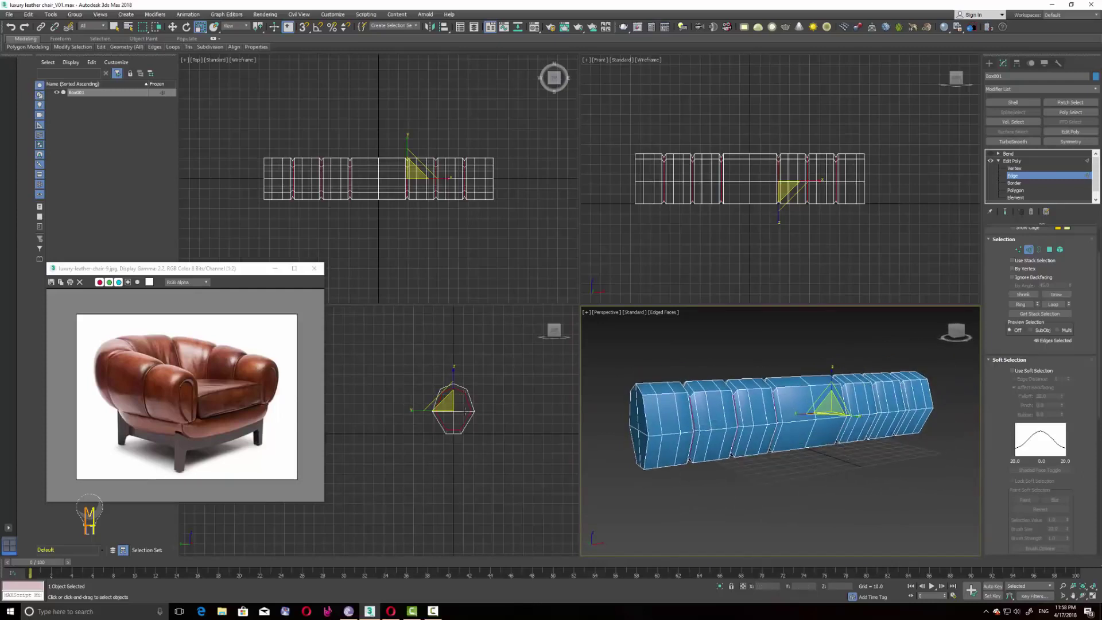
{"action": "left_click", "coordinate": [460, 408]}
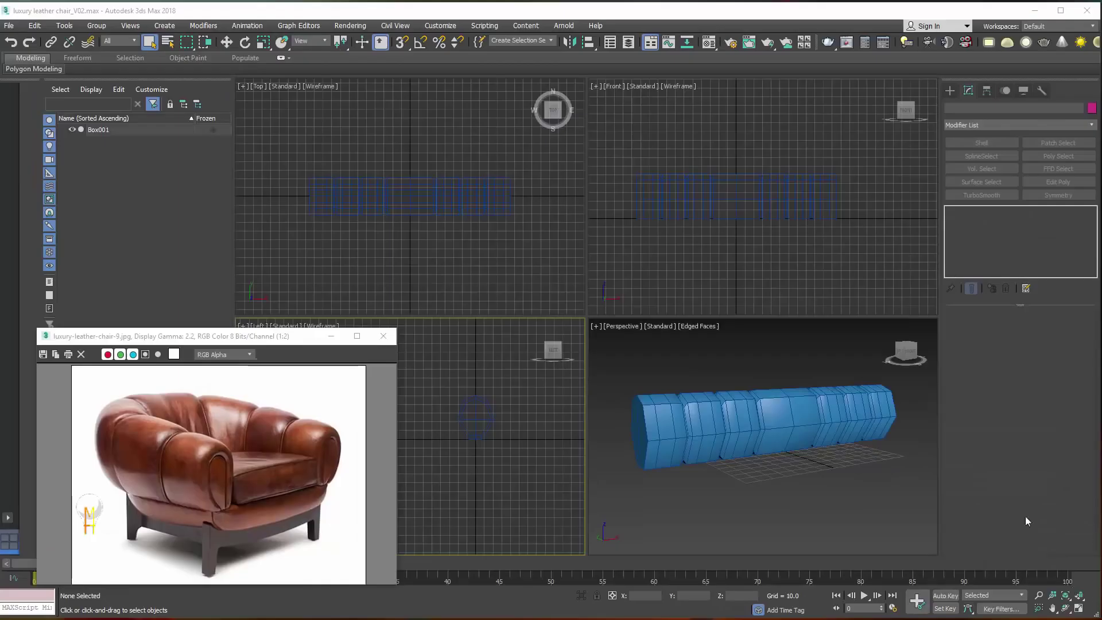
Chamfer the tube's lengthwise edge loop into a double seam.
{"action": "left_click", "coordinate": [1007, 289]}
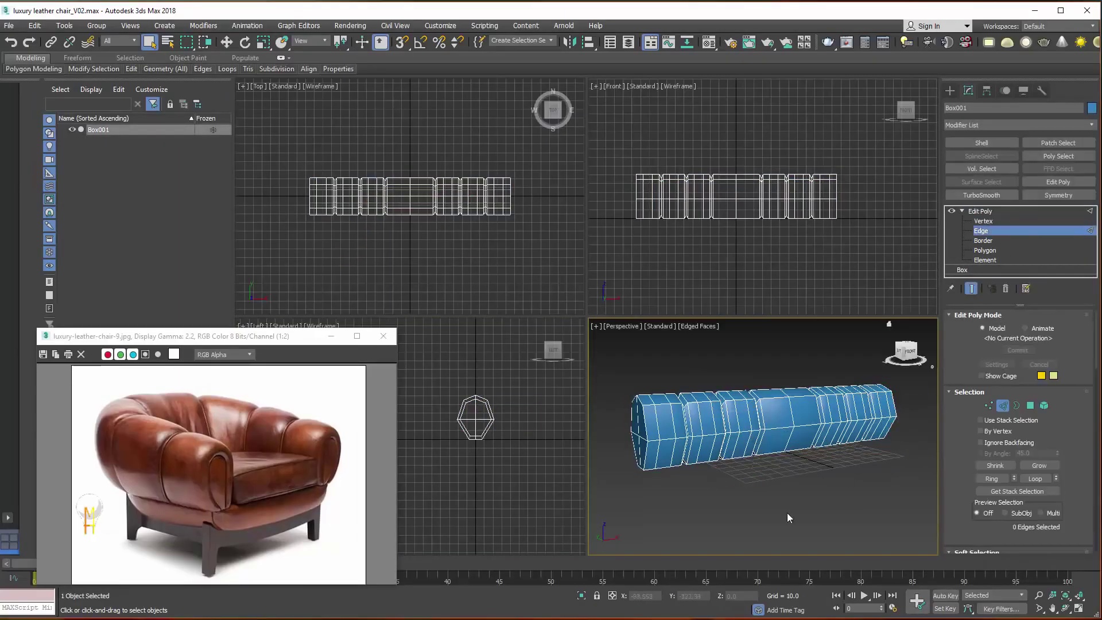
{"action": "left_click", "coordinate": [1036, 479]}
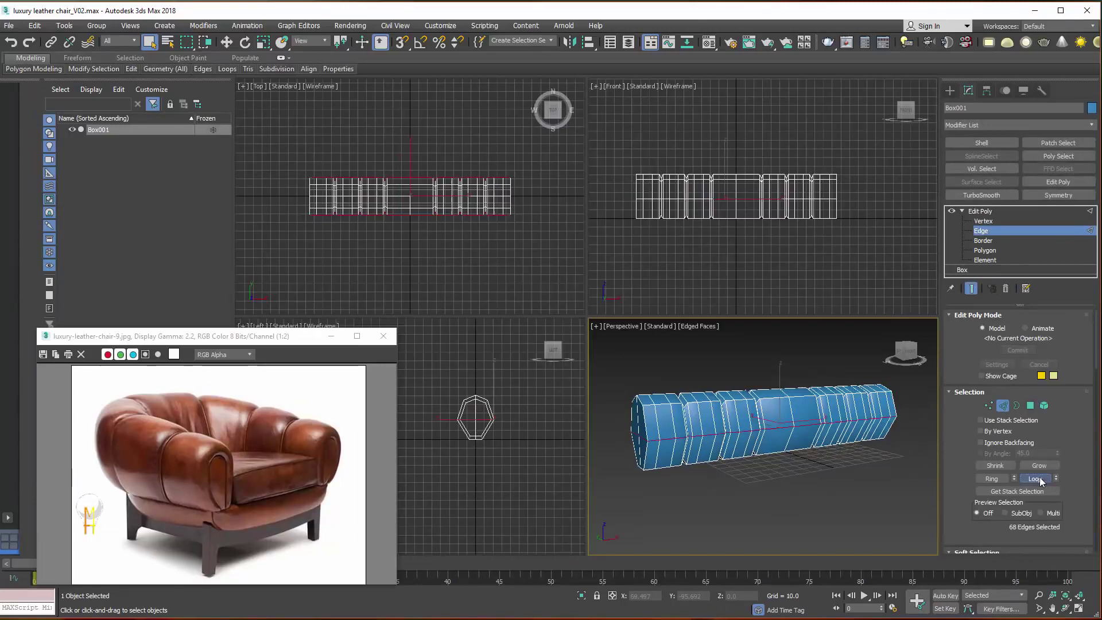
{"action": "scroll", "coordinate": [1089, 342], "scroll_direction": "down", "scroll_amount": 5}
{"action": "scroll", "coordinate": [1089, 343], "scroll_direction": "down", "scroll_amount": 5}
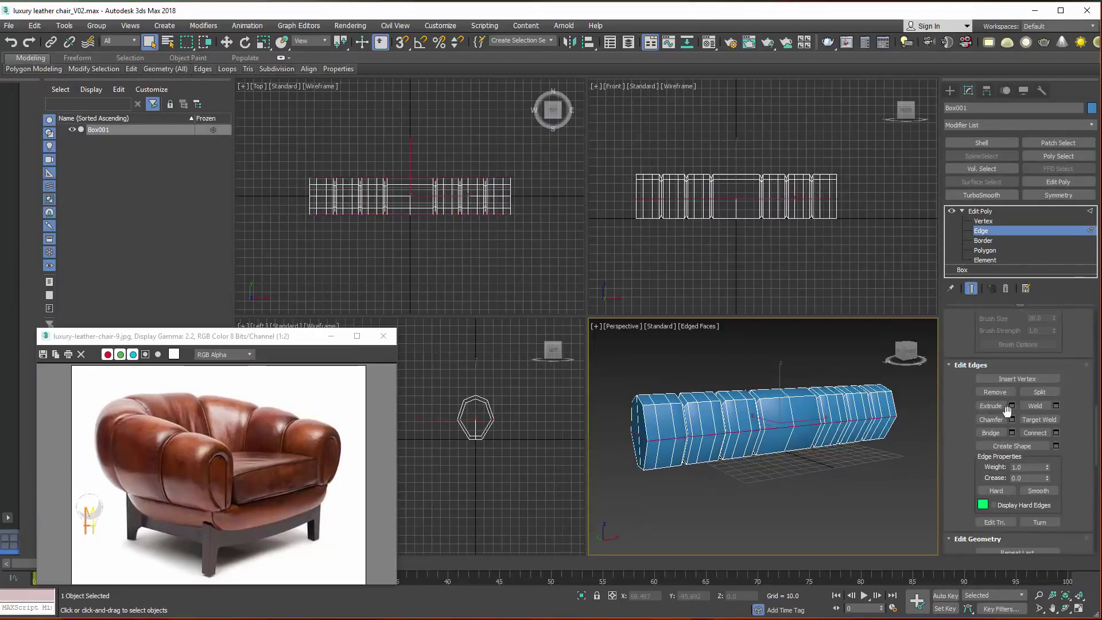
{"action": "left_click", "coordinate": [1013, 419]}
{"action": "left_click_drag", "start_coordinate": [771, 460], "coordinate": [768, 433]}
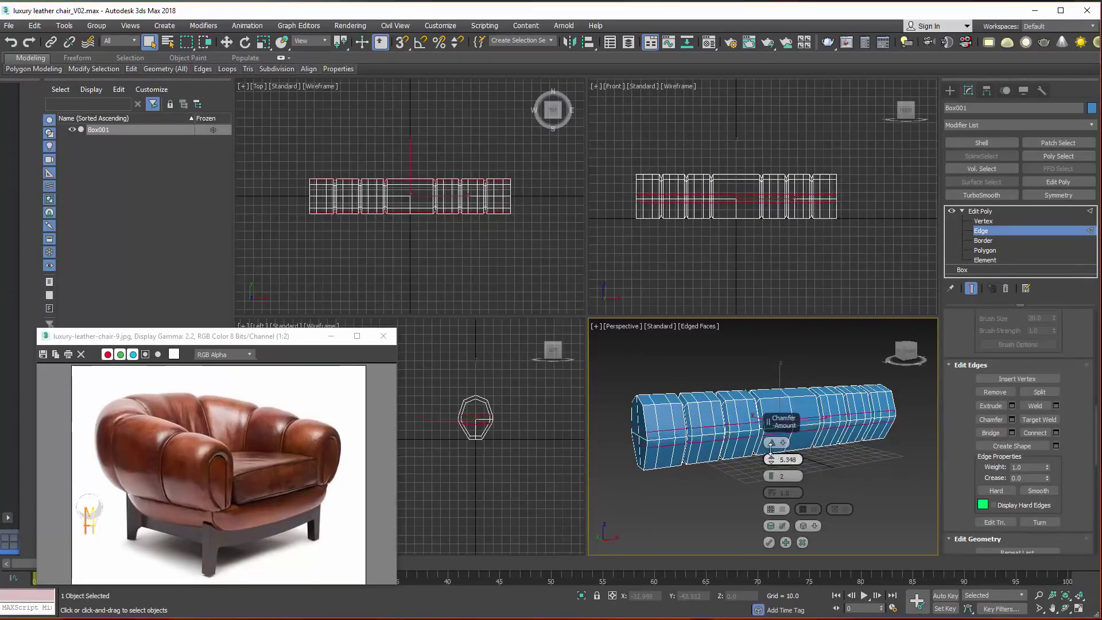
{"action": "left_click", "coordinate": [769, 542]}
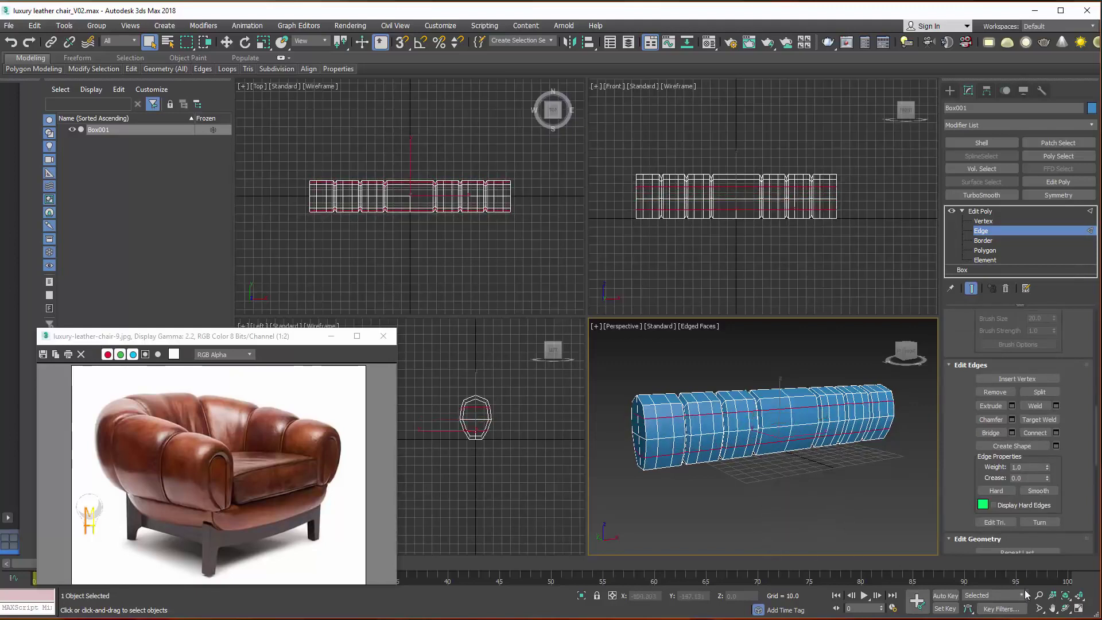
At vertex level, move the tube's right-side vertices slightly left to tighten that side.
{"action": "left_click_drag", "start_coordinate": [499, 471], "coordinate": [499, 420]}
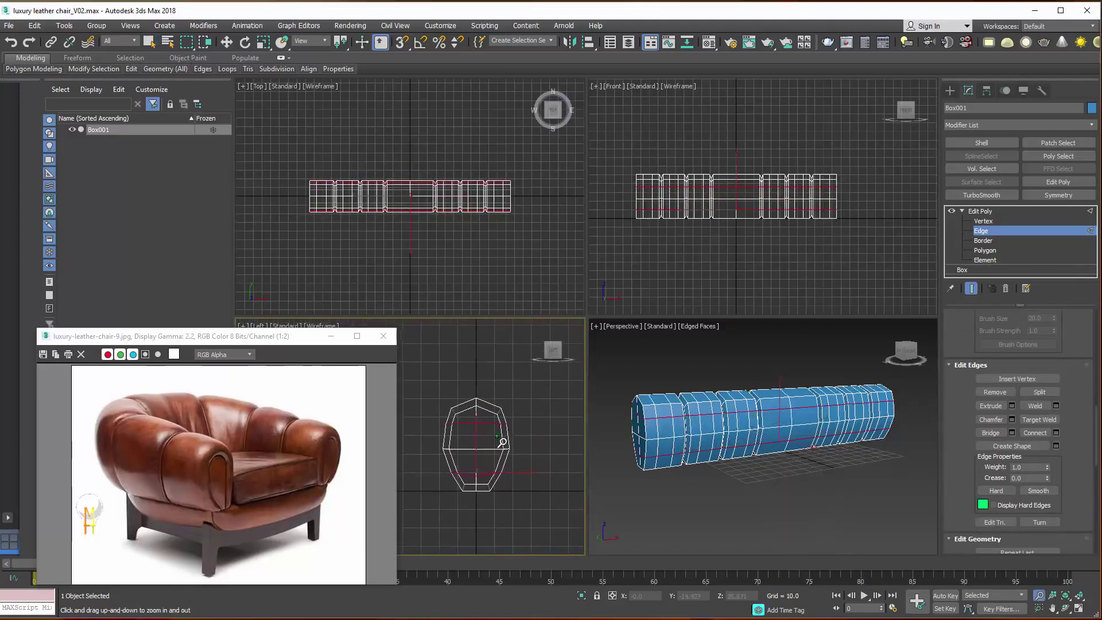
{"action": "key", "text": "Escape"}
{"action": "middle_click_drag", "start_coordinate": [790, 460], "coordinate": [886, 435], "text": "alt"}
{"action": "left_click", "coordinate": [992, 221]}
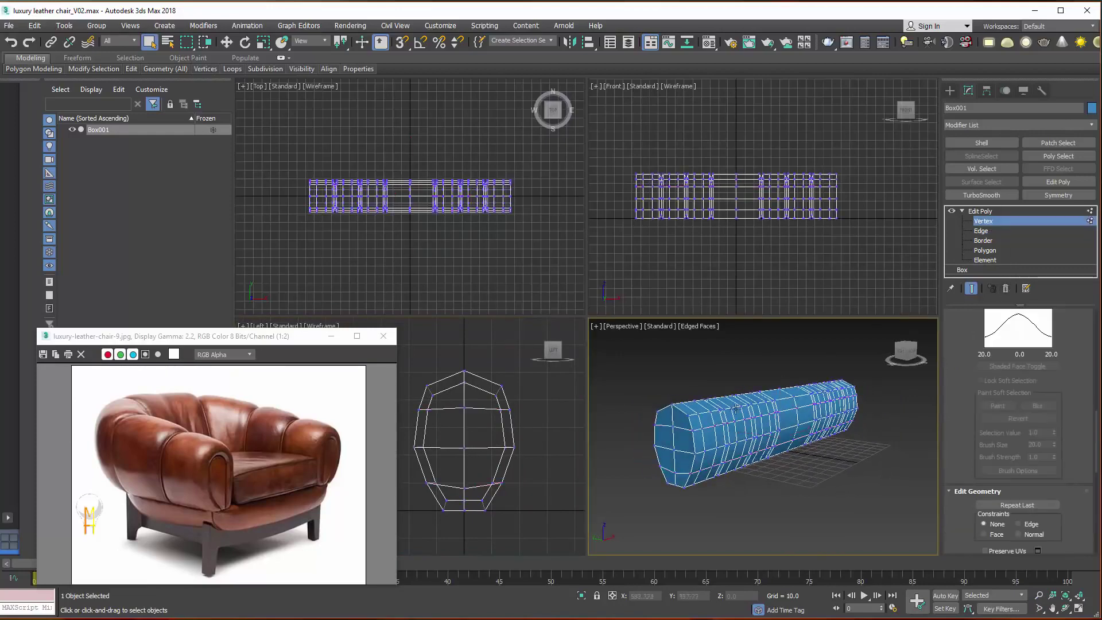
{"action": "left_click", "coordinate": [511, 447]}
{"action": "left_click", "coordinate": [226, 42]}
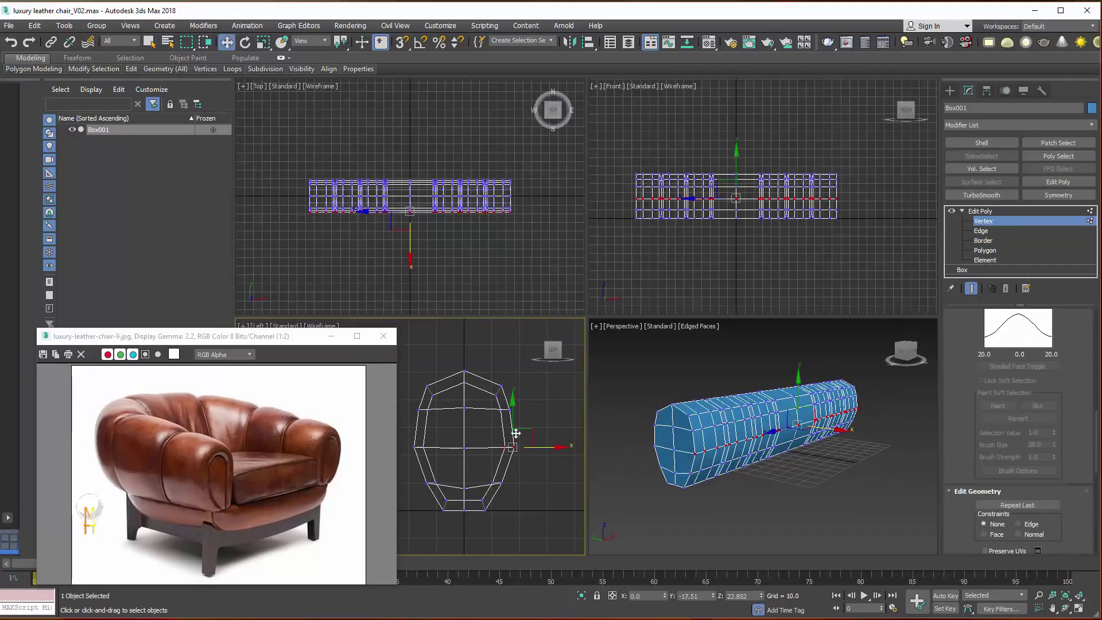
{"action": "left_click_drag", "start_coordinate": [528, 373], "coordinate": [489, 498]}
{"action": "left_click_drag", "start_coordinate": [547, 448], "coordinate": [535, 447]}
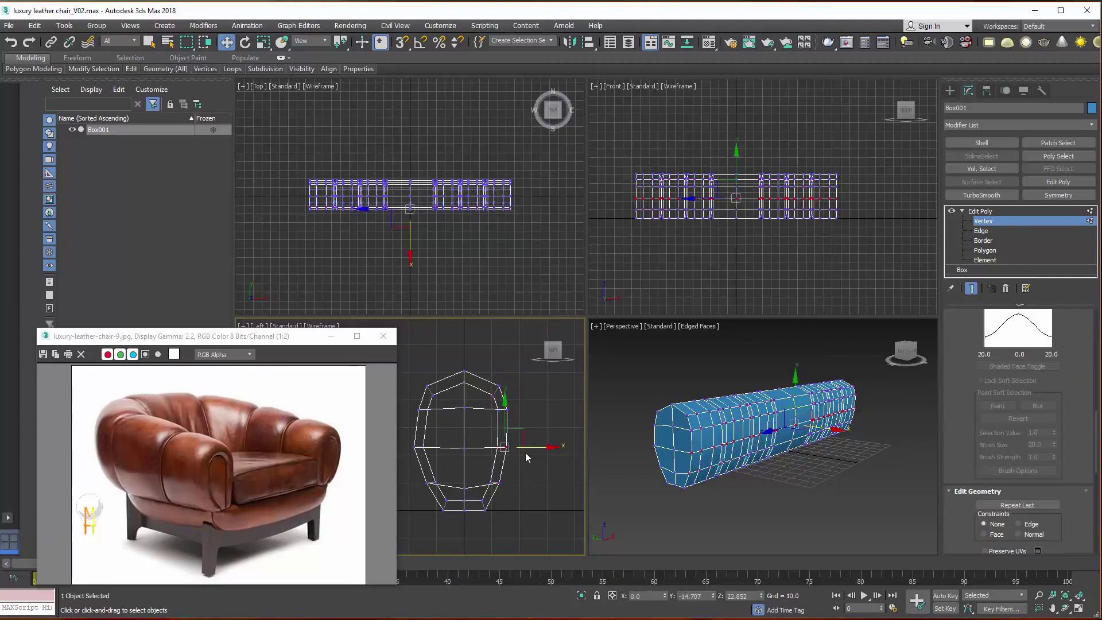
{"action": "left_click", "coordinate": [548, 454]}
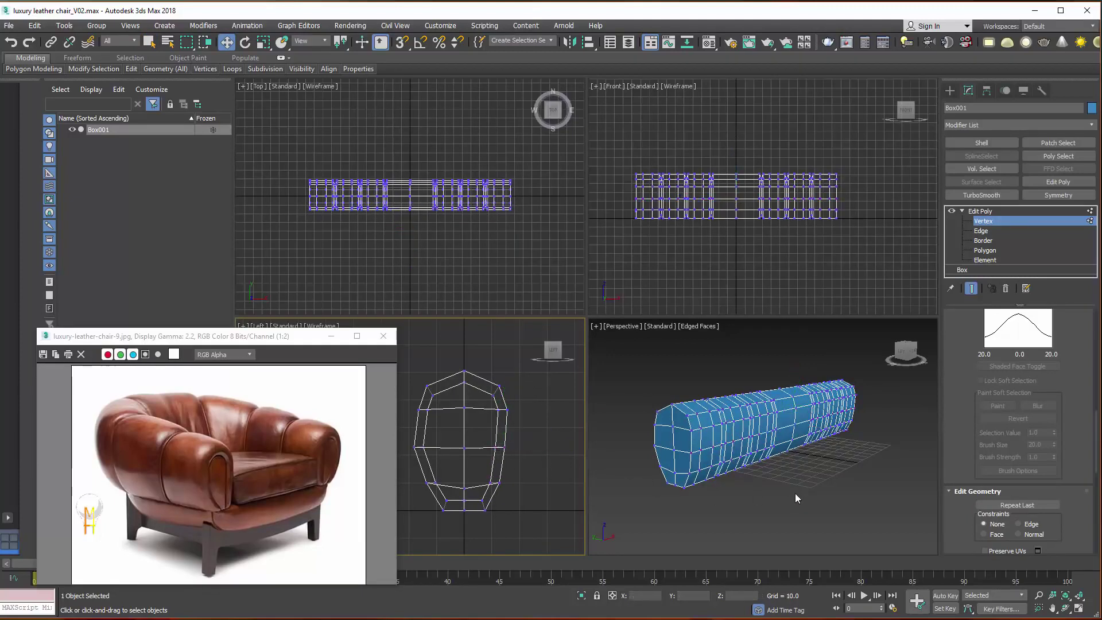
{"action": "left_click", "coordinate": [999, 250]}
Delete the tube's end-cap polygons to open the end.
{"action": "left_click", "coordinate": [683, 437]}
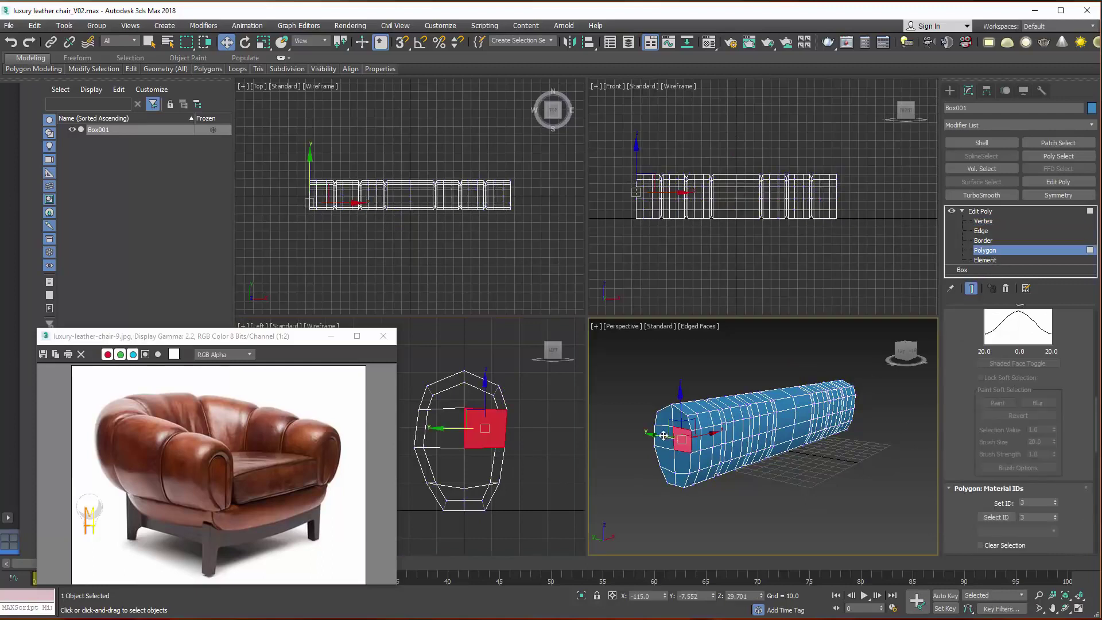
{"action": "left_click", "coordinate": [669, 442], "text": "ctrl"}
{"action": "left_click", "coordinate": [675, 474], "text": "ctrl"}
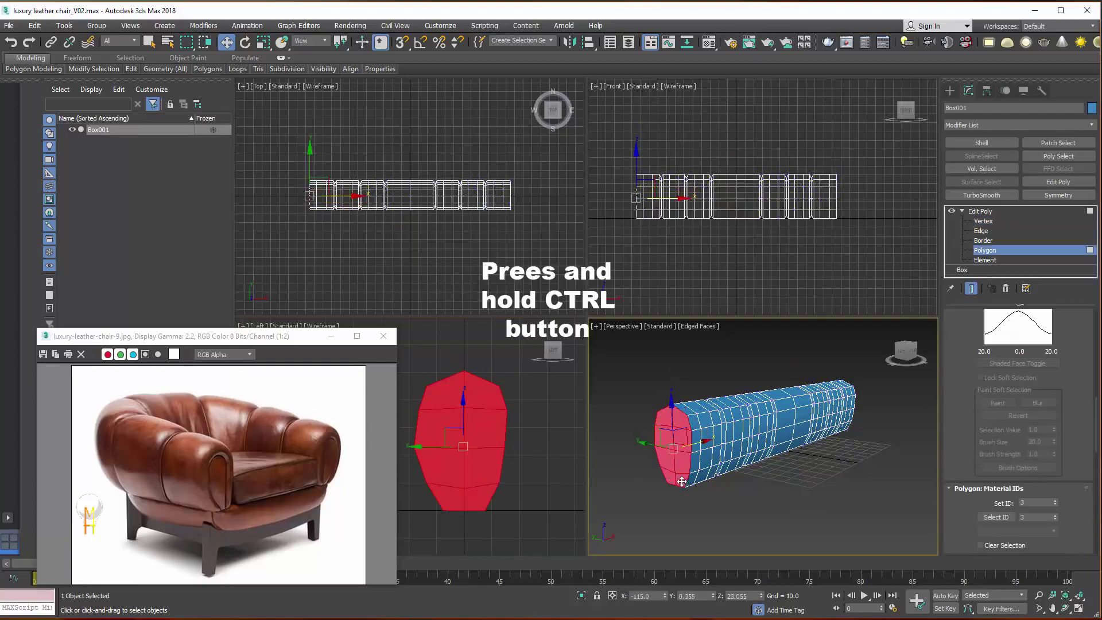
{"action": "key", "text": "Delete"}
Select the open end's border, scale a copy inward and shift it slightly lengthwise.
{"action": "key", "text": "3"}
{"action": "left_click", "coordinate": [683, 430]}
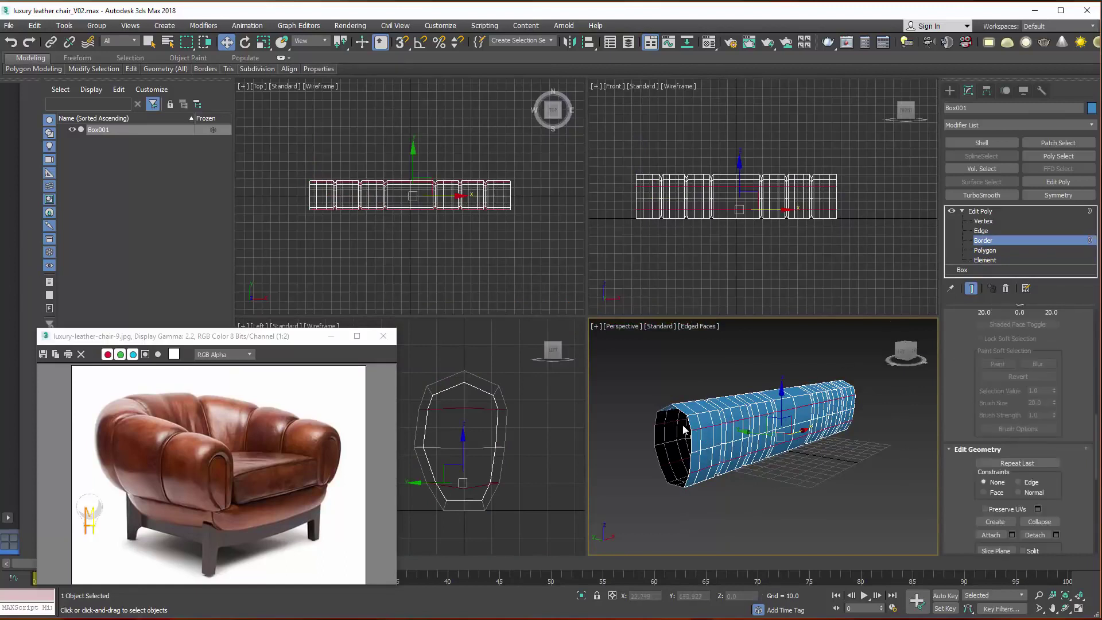
{"action": "left_click", "coordinate": [687, 422]}
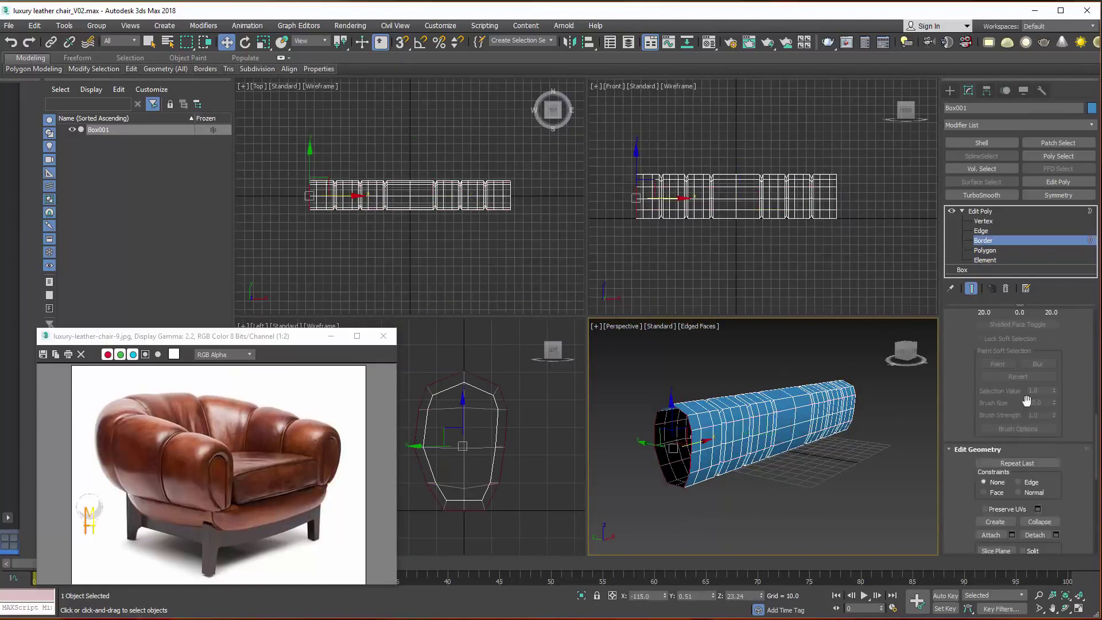
{"action": "left_click", "coordinate": [264, 42]}
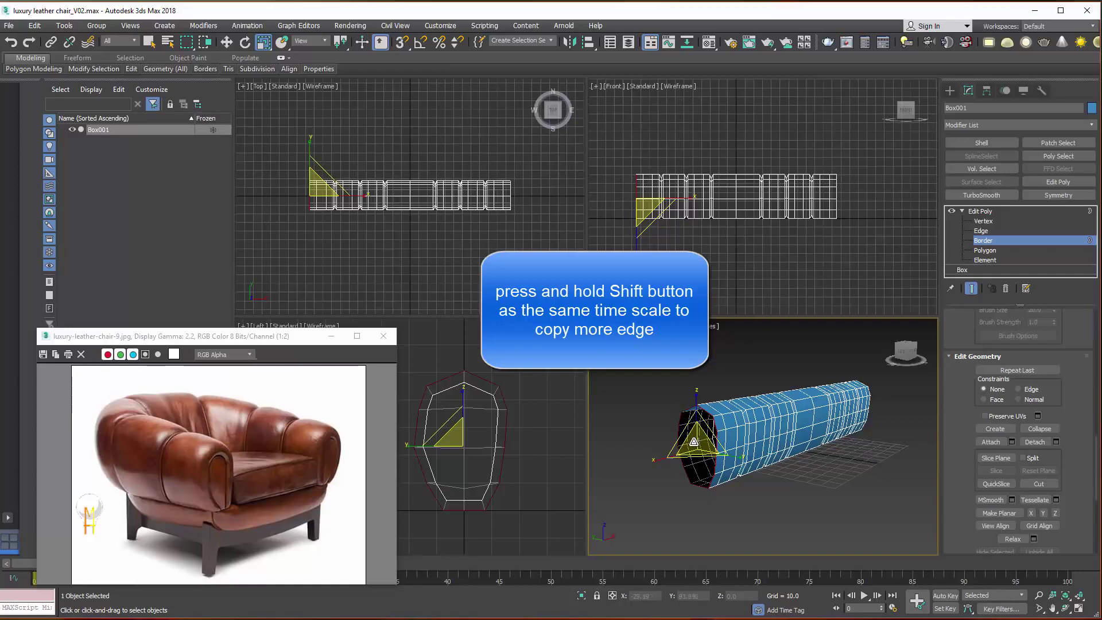
{"action": "left_click_drag", "start_coordinate": [694, 442], "coordinate": [691, 458], "text": "shift"}
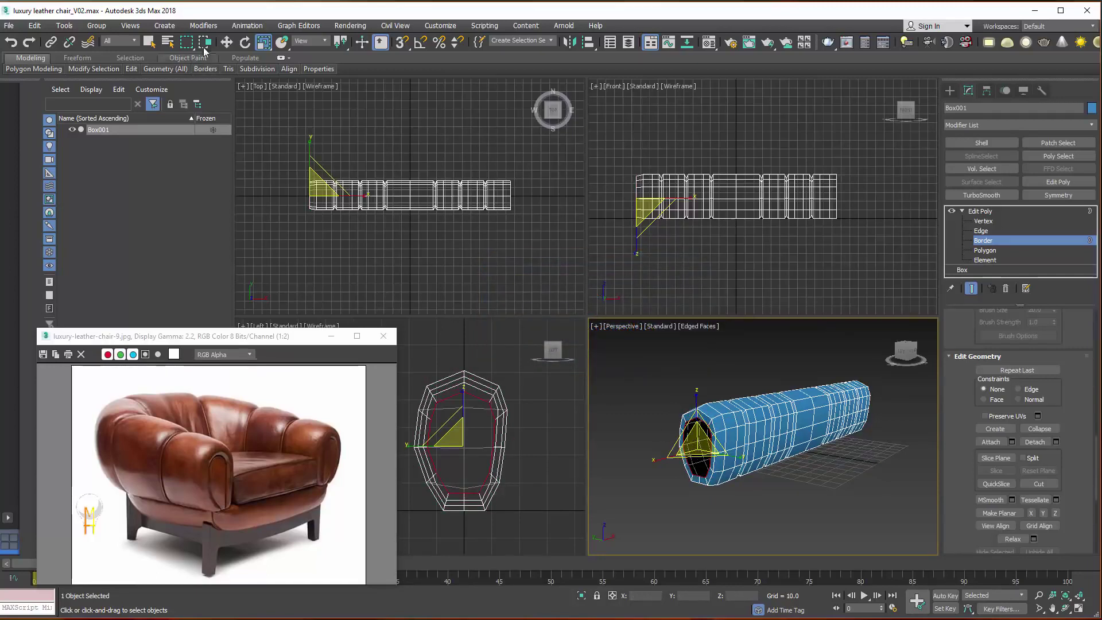
{"action": "left_click", "coordinate": [226, 42]}
{"action": "middle_click_drag", "start_coordinate": [347, 190], "coordinate": [441, 215]}
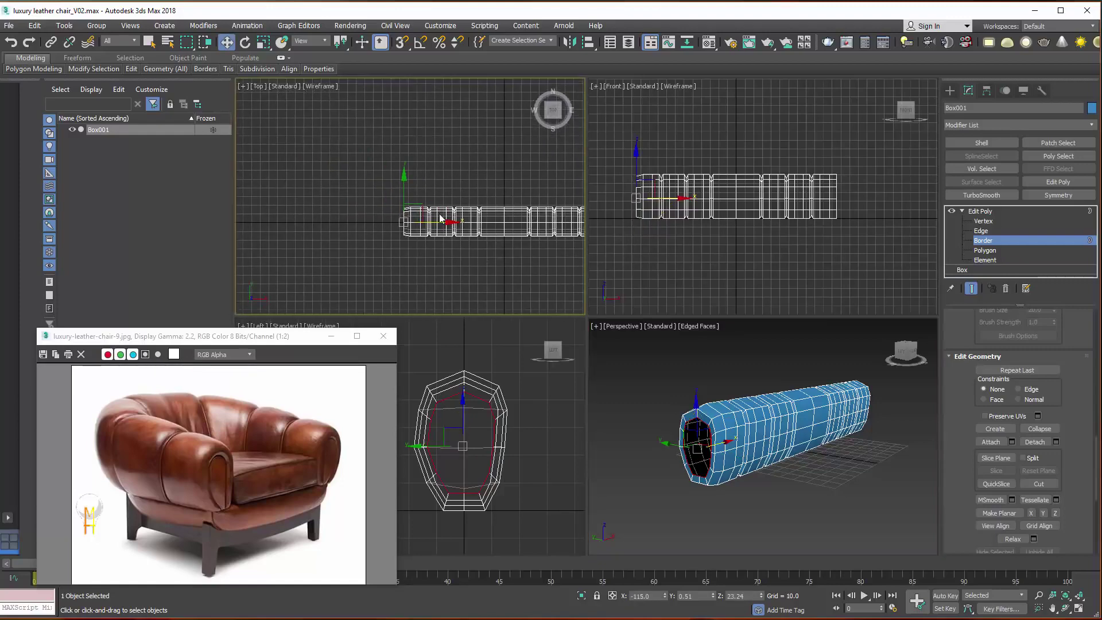
{"action": "scroll", "coordinate": [419, 198], "scroll_direction": "up", "scroll_amount": 2}
{"action": "scroll", "coordinate": [414, 195], "scroll_direction": "up", "scroll_amount": 2}
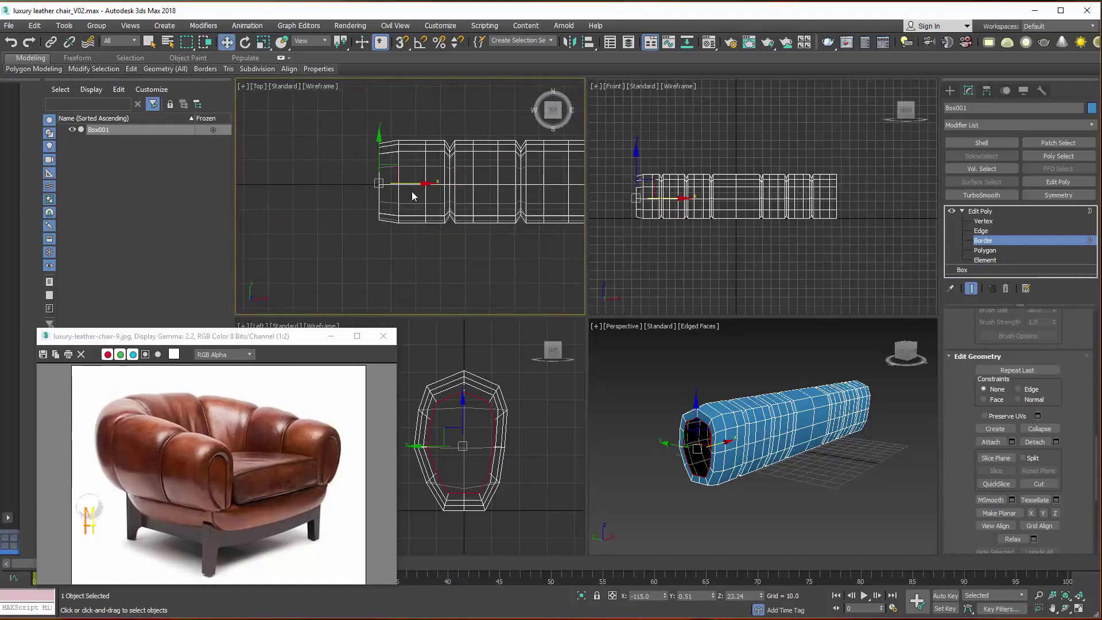
{"action": "left_click_drag", "start_coordinate": [419, 185], "coordinate": [409, 184], "text": "shift"}
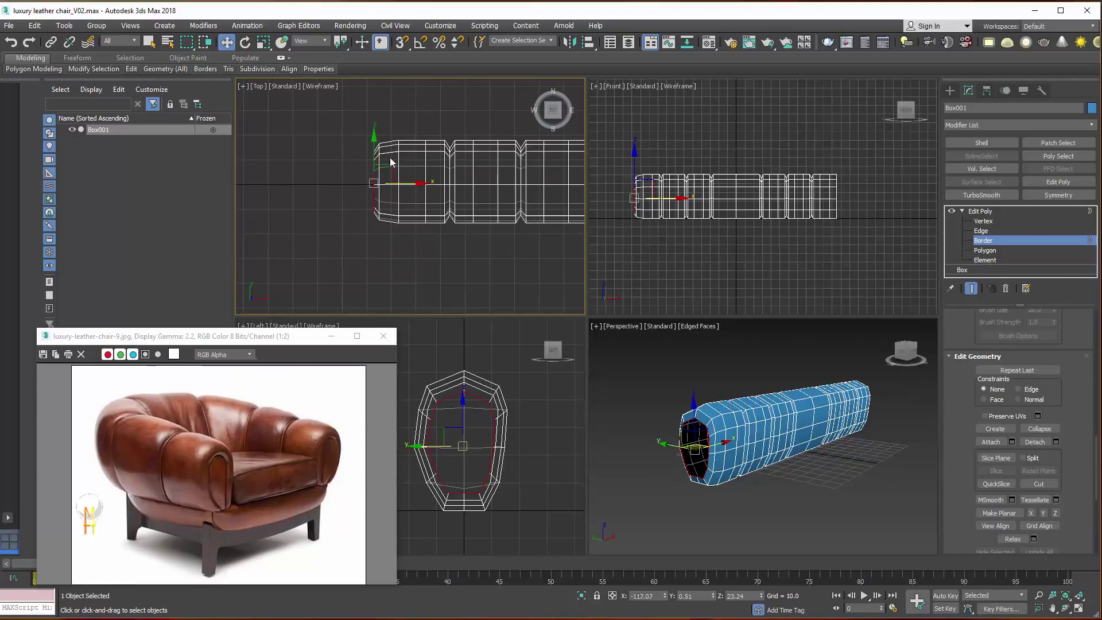
Uniformly scale the end border inward to about 92% in the Left view.
{"action": "left_click", "coordinate": [263, 43]}
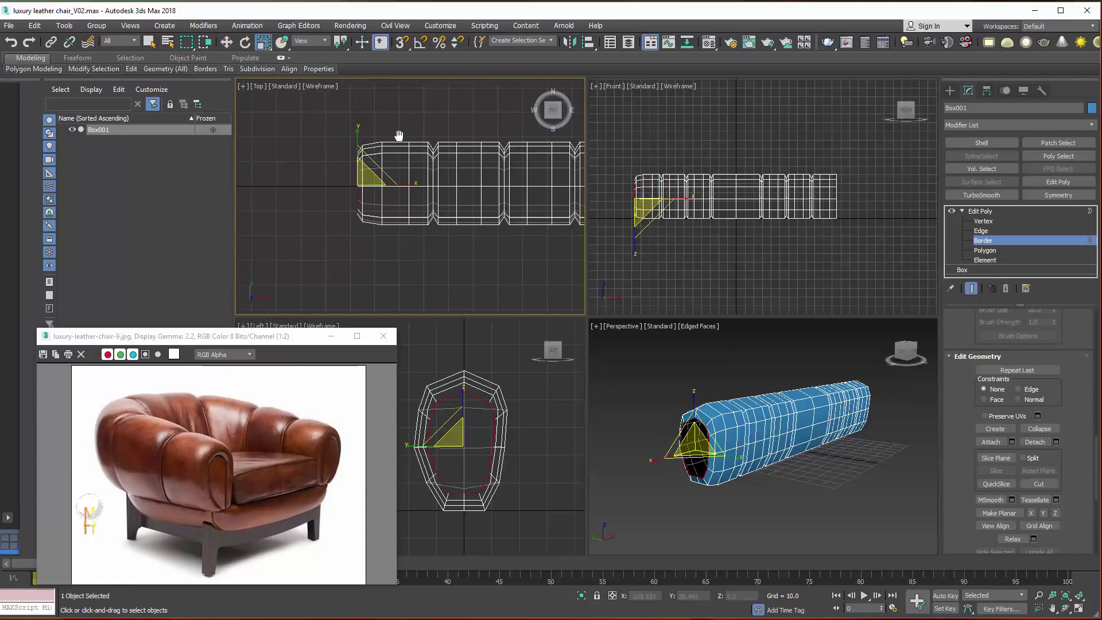
{"action": "left_click", "coordinate": [226, 41]}
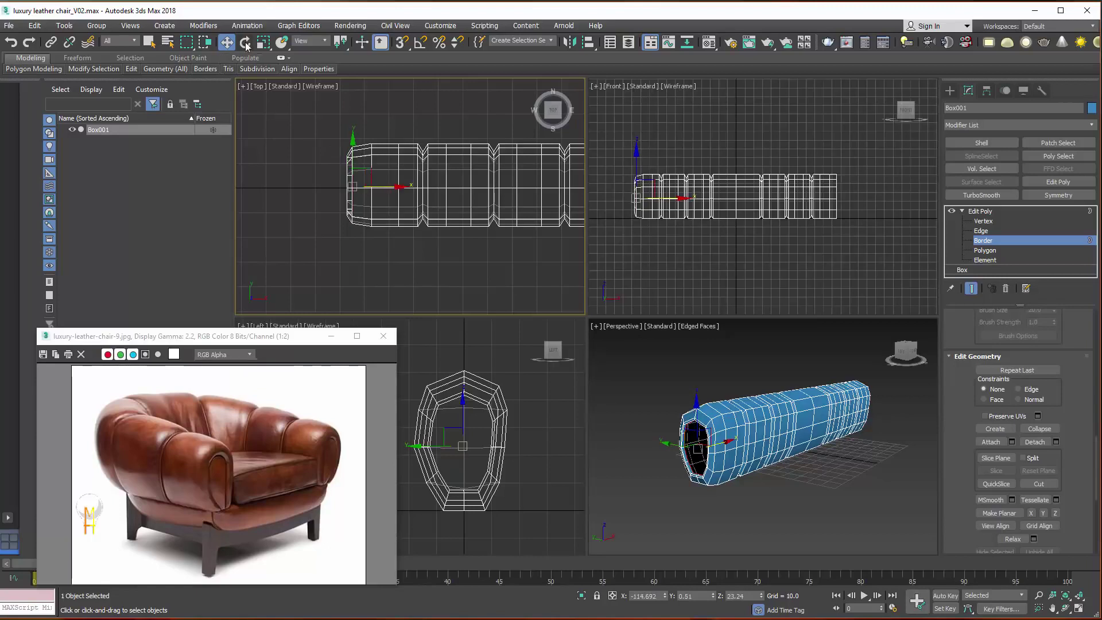
{"action": "key", "text": "r"}
{"action": "middle_click_drag", "start_coordinate": [501, 445], "coordinate": [533, 449]}
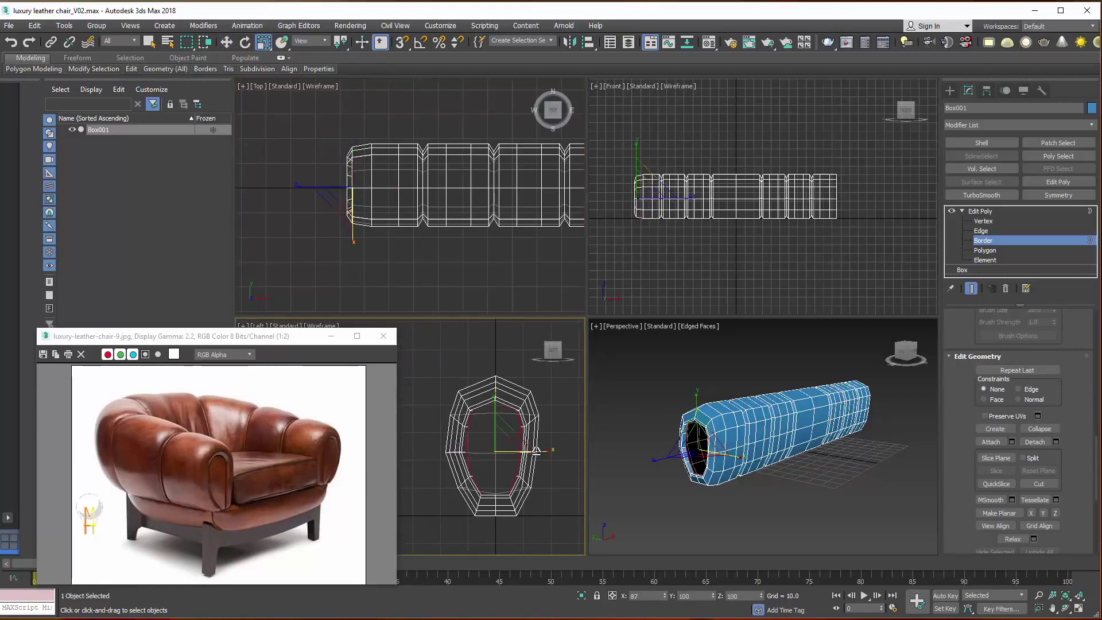
{"action": "left_click_drag", "start_coordinate": [505, 441], "coordinate": [503, 445]}
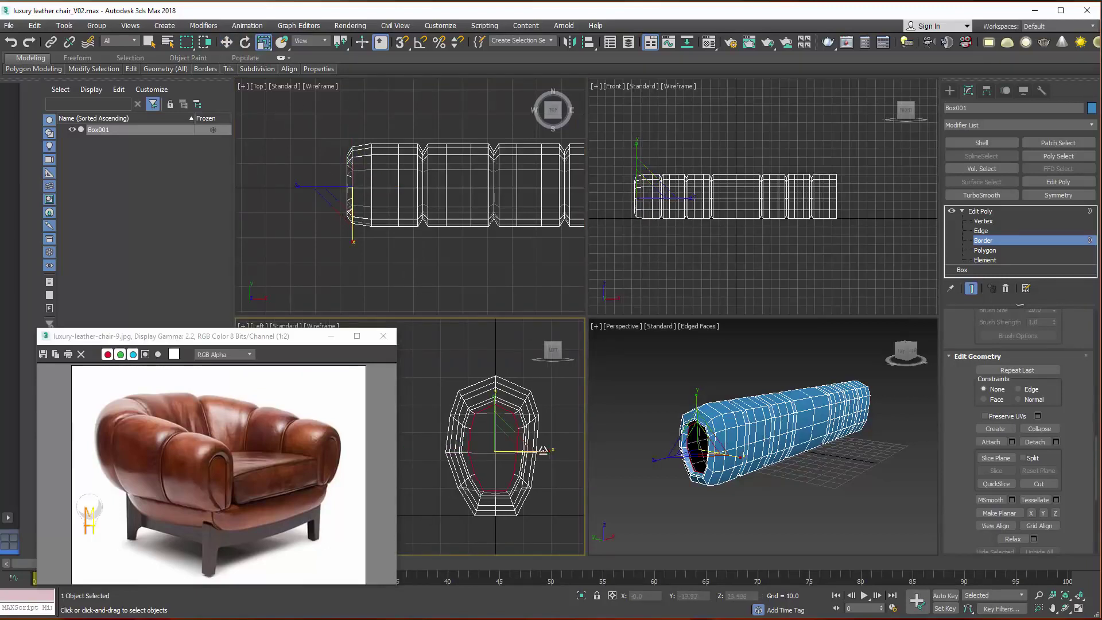
{"action": "left_click", "coordinate": [420, 401]}
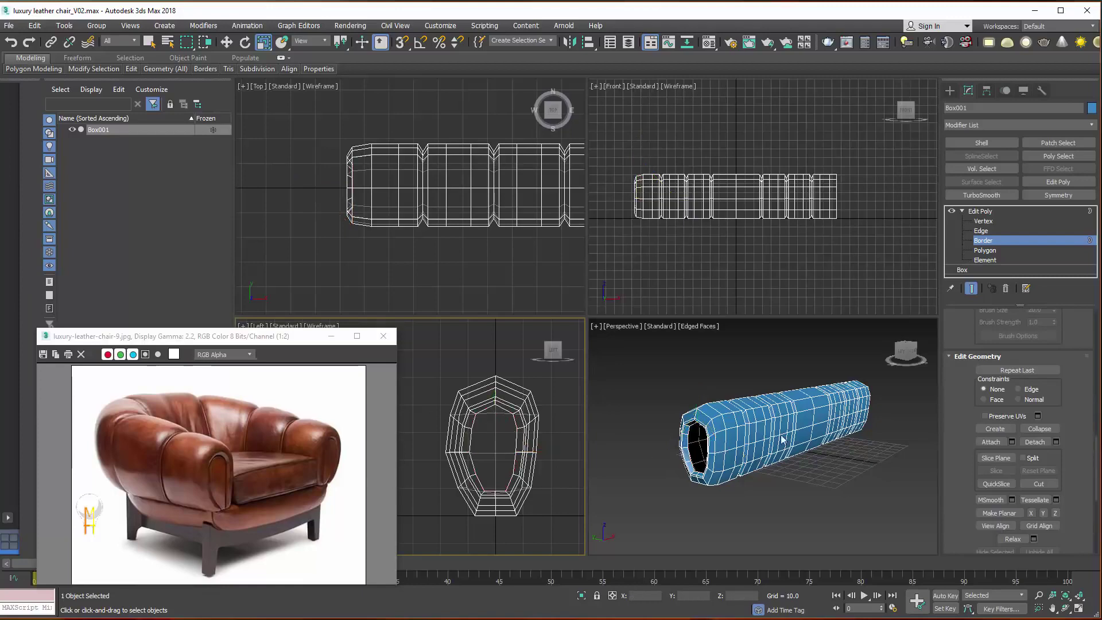
{"action": "middle_click_drag", "start_coordinate": [763, 425], "coordinate": [818, 424], "text": "alt"}
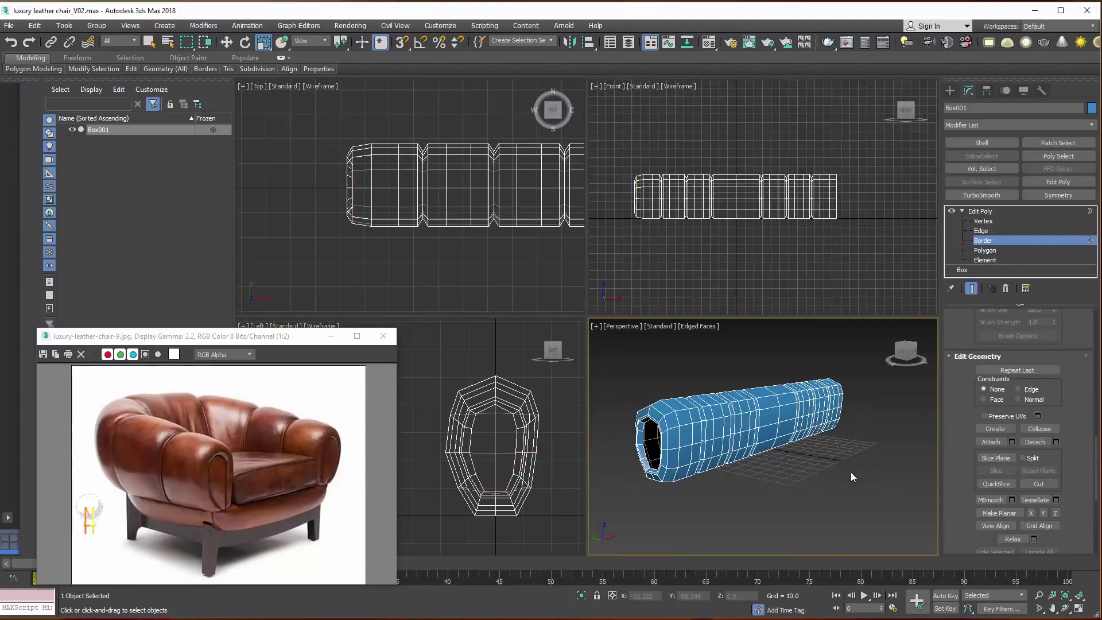
{"action": "mouse_move", "coordinate": [814, 477]}
{"action": "middle_mouse_down", "text": "alt"}
{"action": "mouse_move", "coordinate": [804, 465]}
{"action": "mouse_move", "coordinate": [800, 475]}
{"action": "middle_mouse_up", "text": "alt"}
{"action": "middle_click_drag", "start_coordinate": [530, 549], "coordinate": [497, 512]}
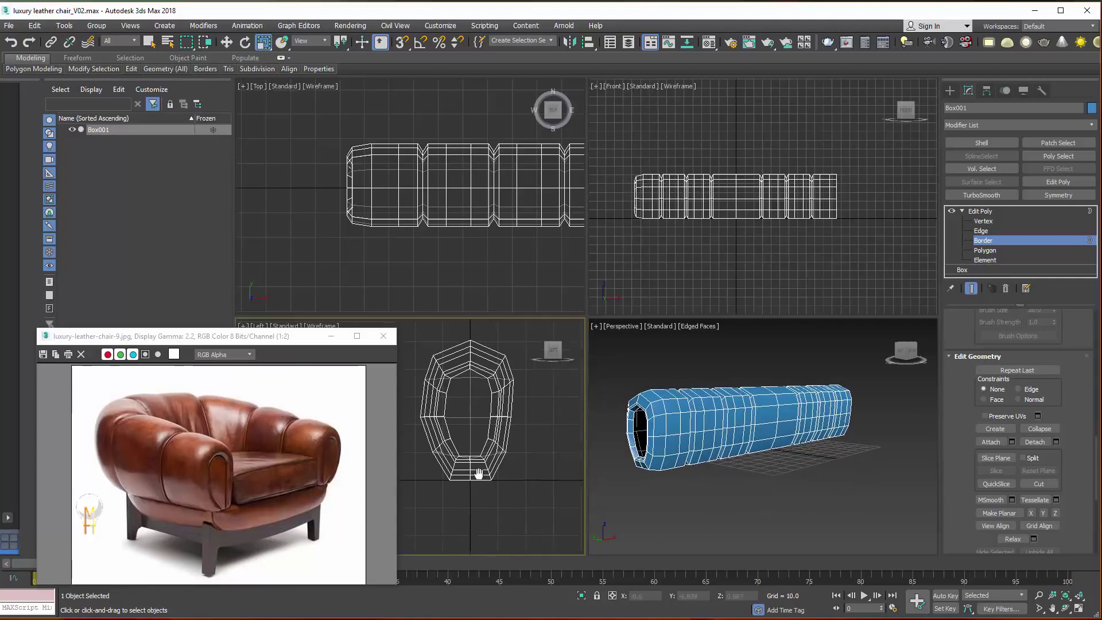
Add an FFD 2x2x2 modifier above the tube's Edit Poly.
{"action": "left_click", "coordinate": [993, 212]}
{"action": "left_click", "coordinate": [1018, 123]}
{"action": "scroll", "coordinate": [1018, 114], "scroll_direction": "down", "scroll_amount": 5}
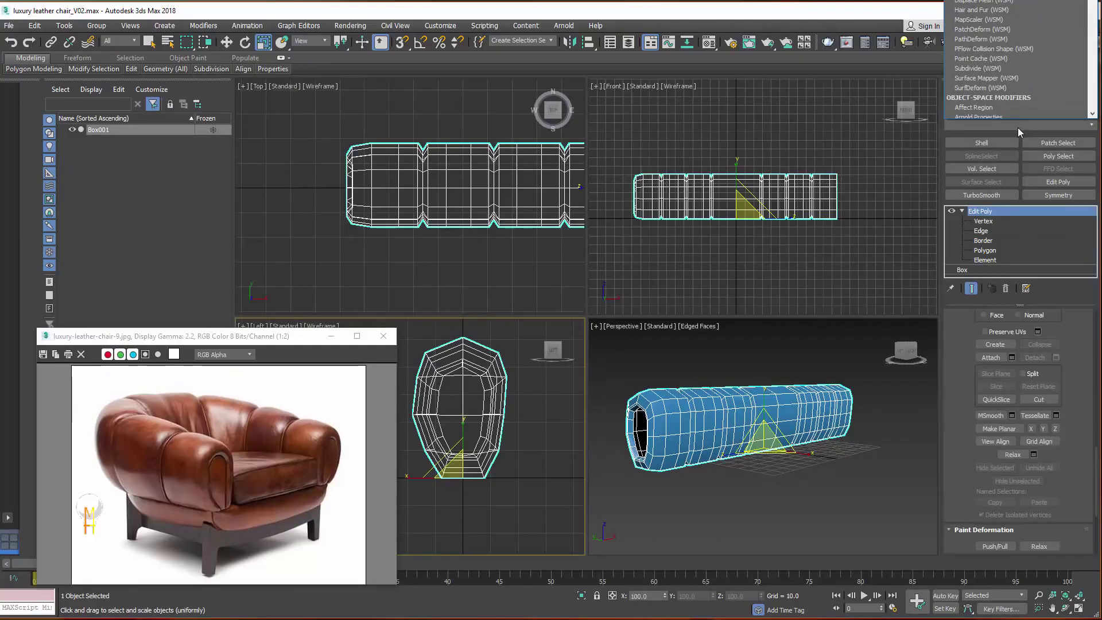
{"action": "scroll", "coordinate": [1017, 115], "scroll_direction": "down", "scroll_amount": 5}
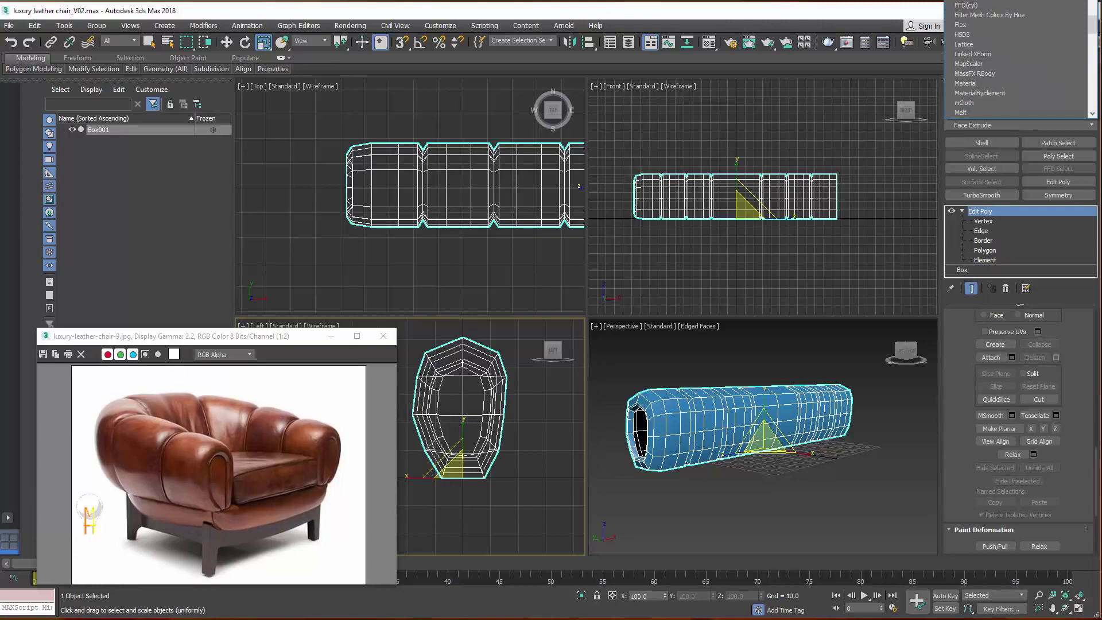
{"action": "key", "text": "f"}
{"action": "key", "text": "Return"}
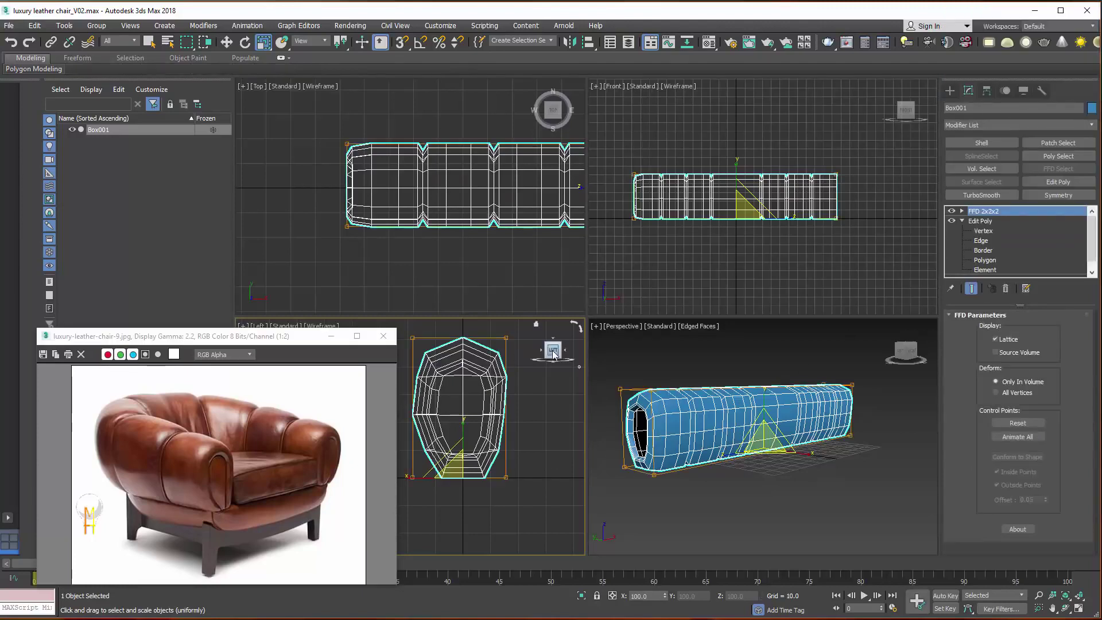
Move the lattice's bottom control points inward along X to narrow the tube's bottom.
{"action": "left_click", "coordinate": [962, 211]}
{"action": "left_click", "coordinate": [993, 222]}
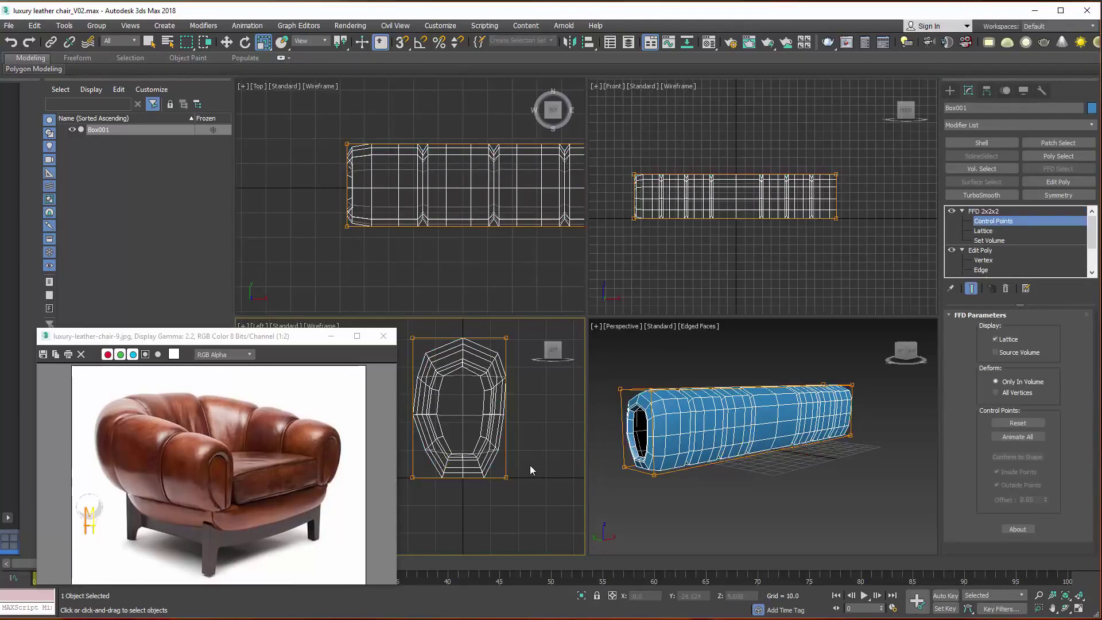
{"action": "mouse_move", "coordinate": [529, 474]}
{"action": "left_mouse_down"}
{"action": "mouse_move", "coordinate": [405, 493]}
{"action": "mouse_move", "coordinate": [500, 480]}
{"action": "left_mouse_up"}
{"action": "left_click", "coordinate": [506, 539]}
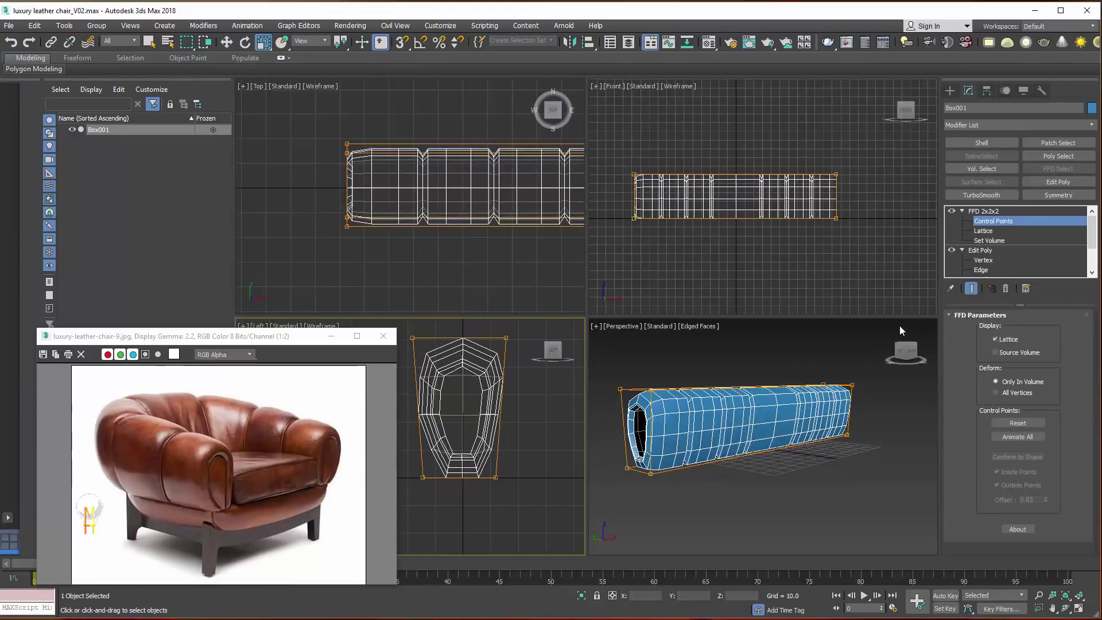
{"action": "key", "text": "ctrl+b"}
{"action": "mouse_move", "coordinate": [810, 476]}
{"action": "middle_mouse_down"}
{"action": "mouse_move", "coordinate": [814, 460]}
{"action": "mouse_move", "coordinate": [789, 471]}
{"action": "middle_mouse_up"}
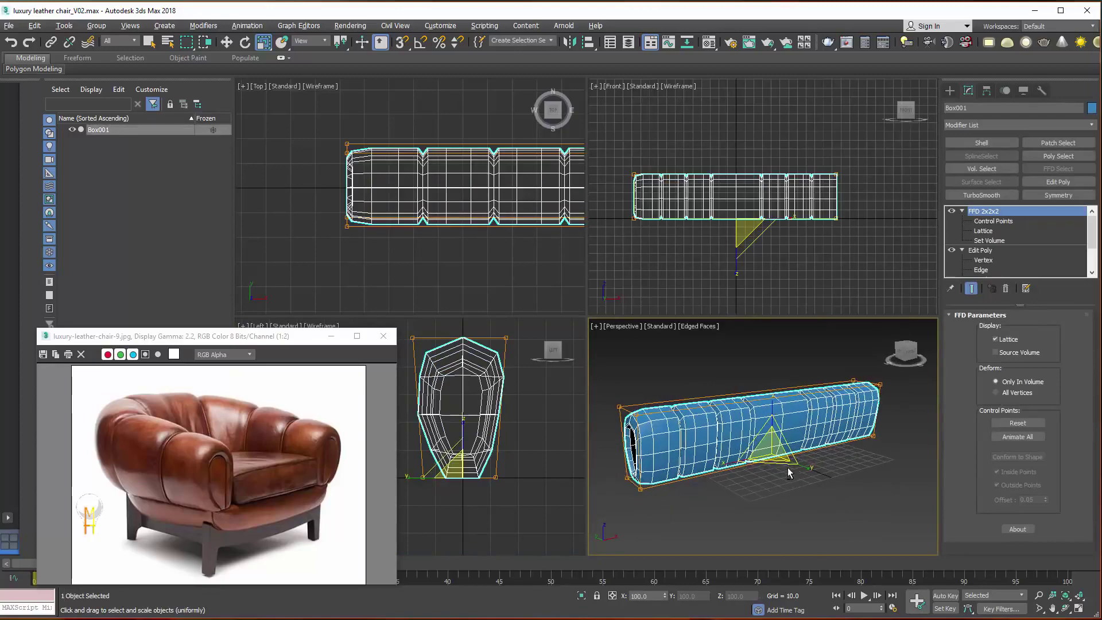
{"action": "left_click", "coordinate": [1021, 125]}
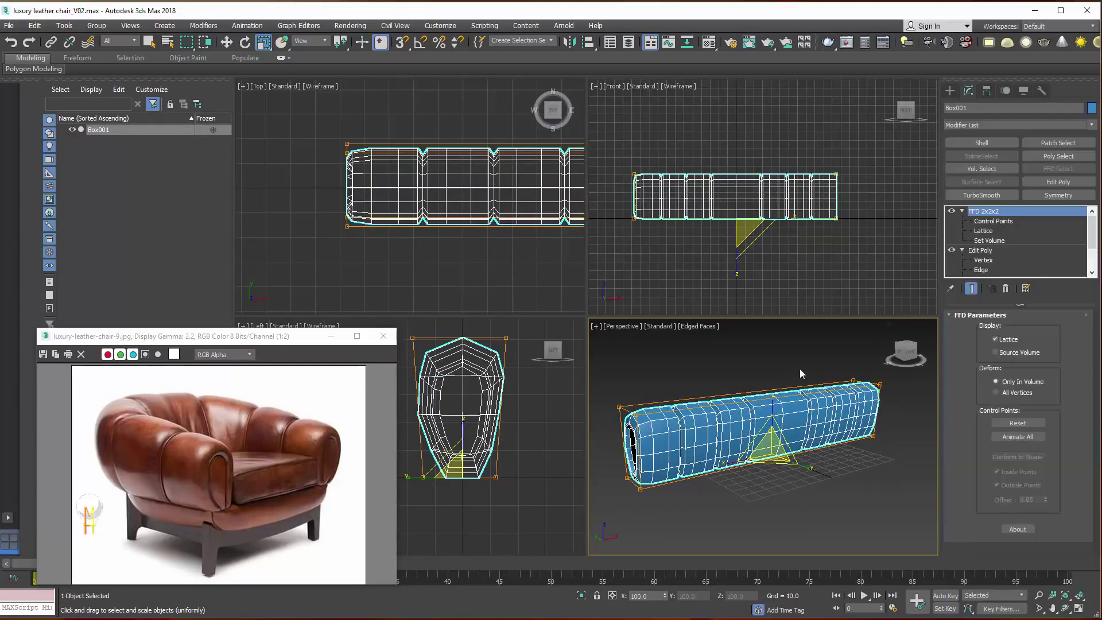
{"action": "left_click", "coordinate": [800, 368]}
{"action": "left_click", "coordinate": [837, 430]}
Add a Bend modifier with Angle 180, Bend Axis X and Direction 90.
{"action": "left_click", "coordinate": [1001, 124]}
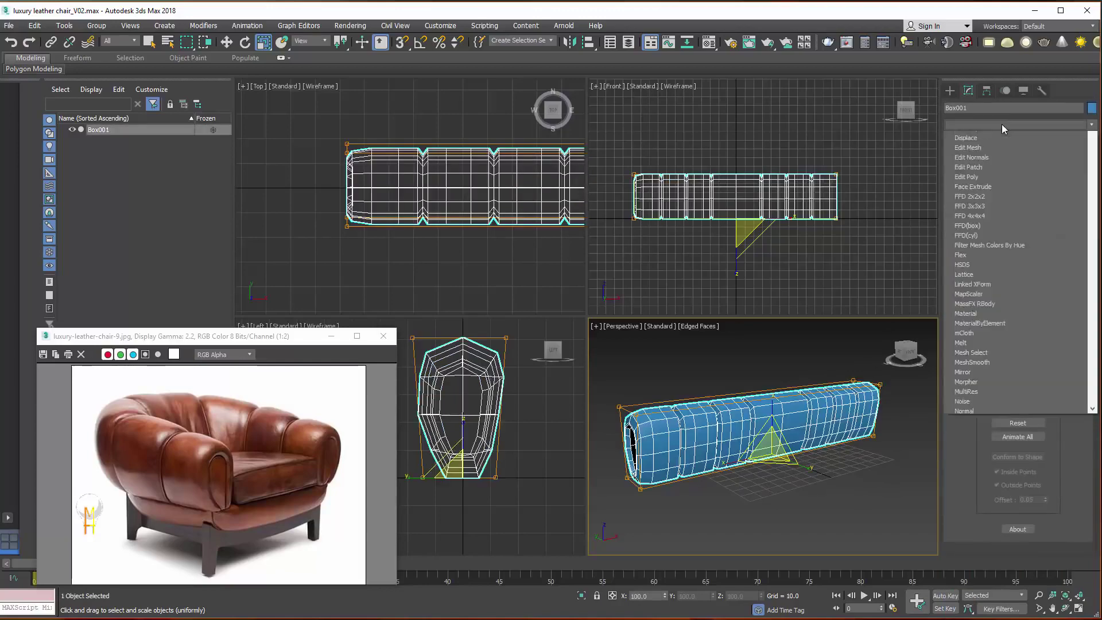
{"action": "left_click", "coordinate": [998, 136]}
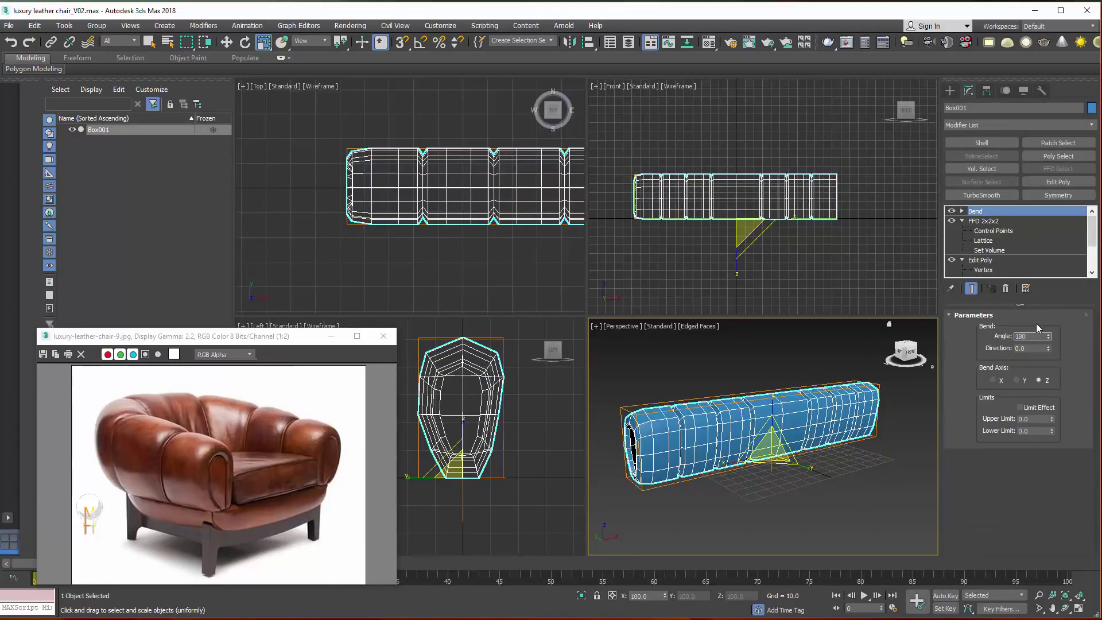
{"action": "type", "text": "180"}
{"action": "key", "text": "Return"}
{"action": "left_click", "coordinate": [1017, 381]}
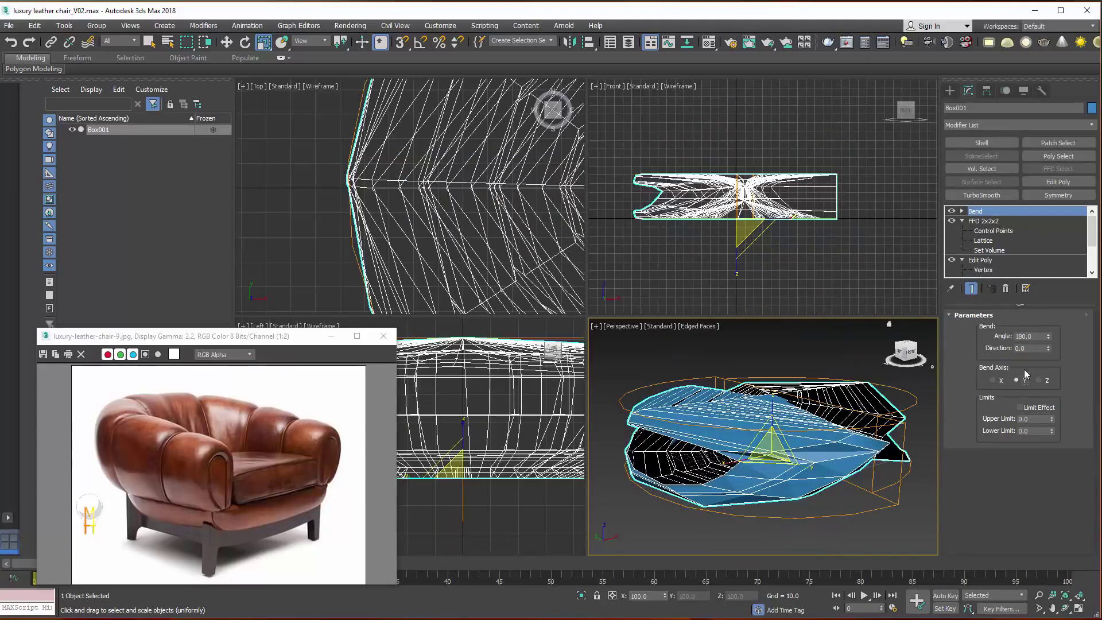
{"action": "left_click", "coordinate": [993, 380]}
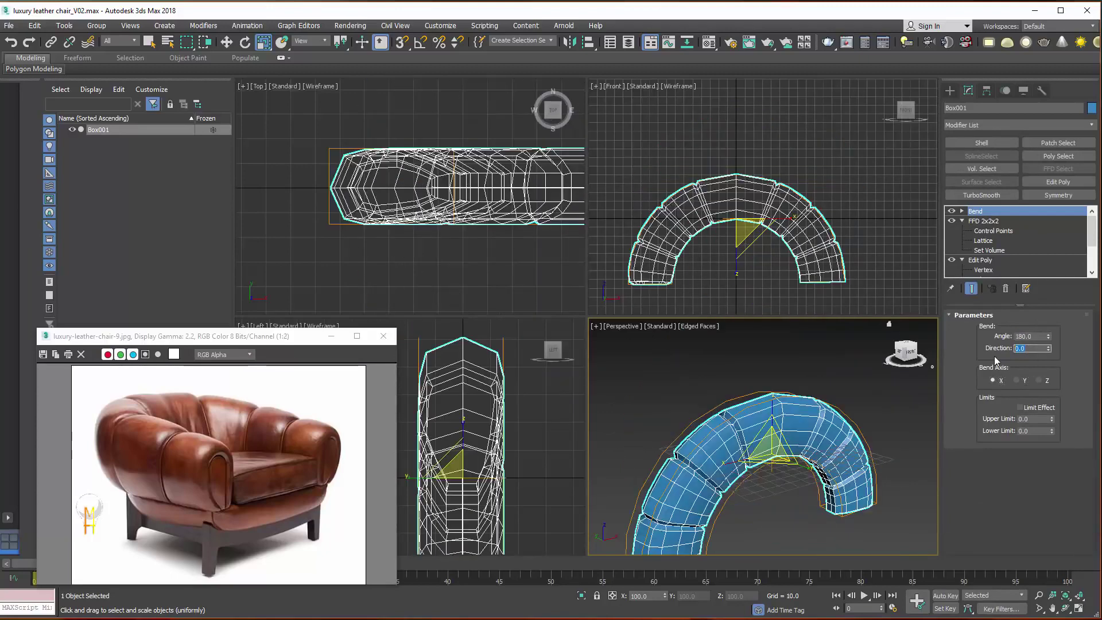
{"action": "type", "text": "90"}
{"action": "key", "text": "Return"}
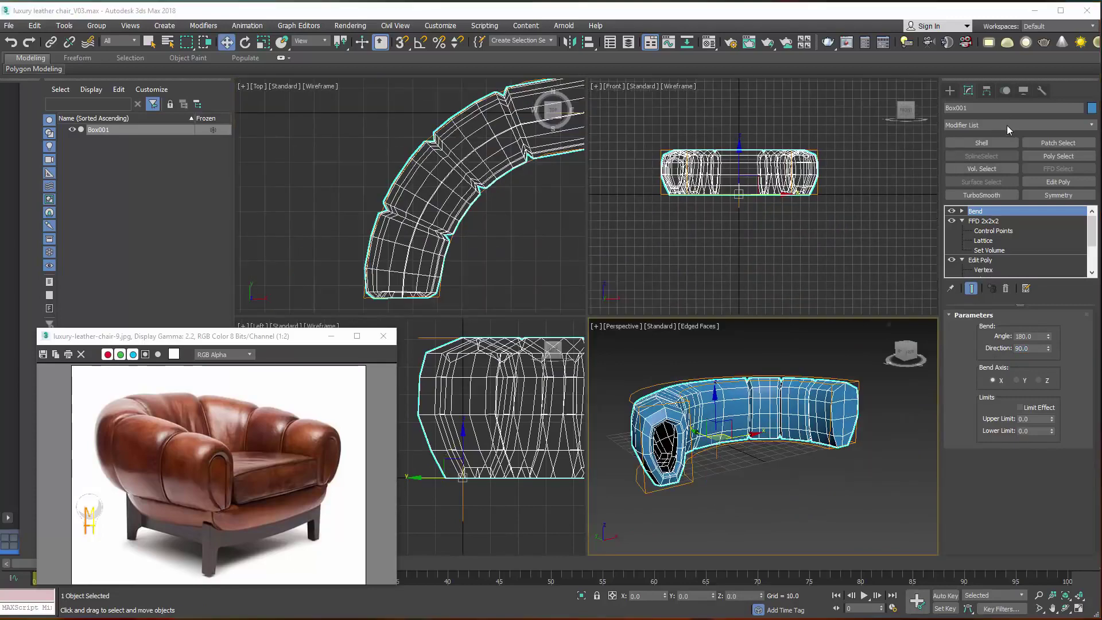
{"action": "left_click", "coordinate": [1007, 125]}
Add an FFD 3x3x3 lattice to the arched tube and frame the whole arch.
{"action": "key", "text": "f"}
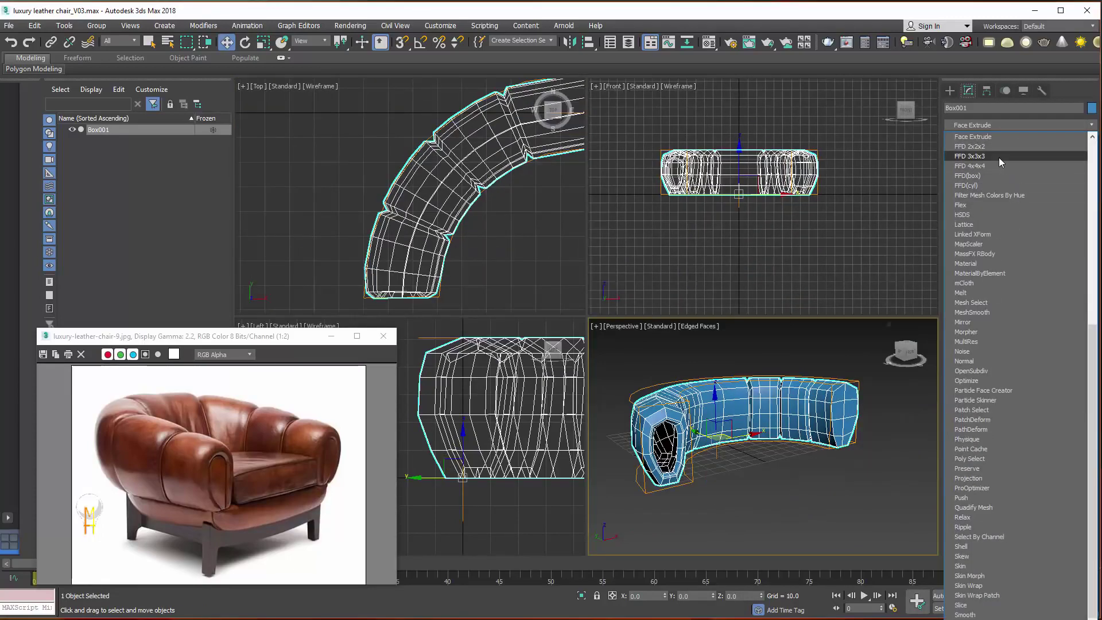
{"action": "left_click", "coordinate": [999, 157]}
{"action": "left_click_drag", "start_coordinate": [287, 338], "coordinate": [209, 309]}
{"action": "middle_click_drag", "start_coordinate": [586, 458], "coordinate": [537, 464]}
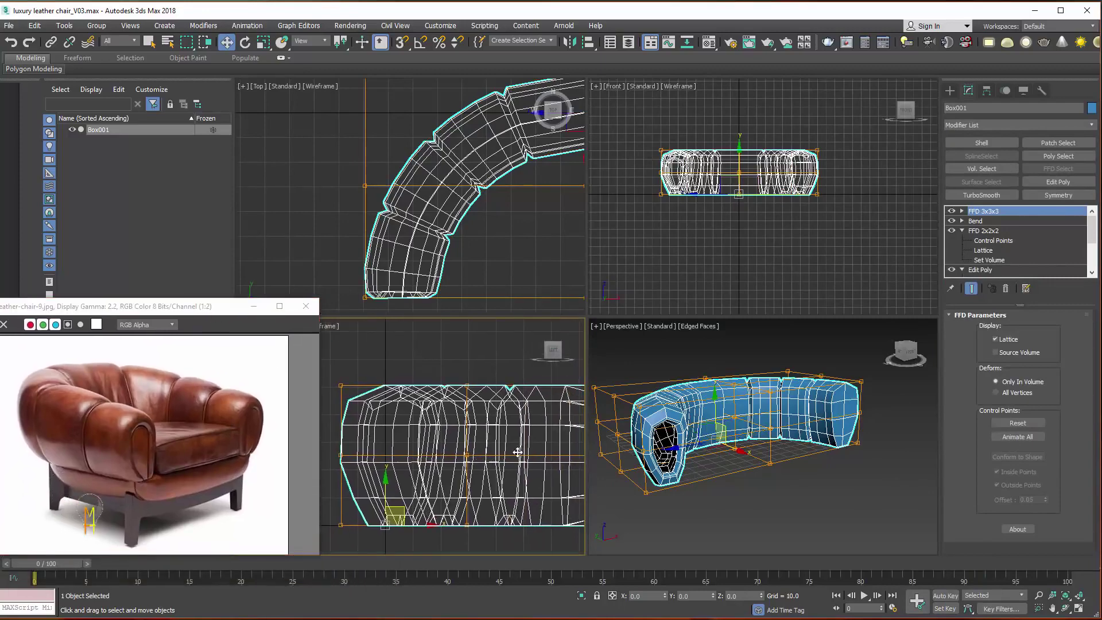
{"action": "scroll", "coordinate": [518, 453], "scroll_direction": "down", "scroll_amount": 5}
{"action": "scroll", "coordinate": [497, 222], "scroll_direction": "down", "scroll_amount": 4}
{"action": "mouse_move", "coordinate": [497, 221]}
{"action": "middle_mouse_down"}
{"action": "mouse_move", "coordinate": [455, 246]}
{"action": "mouse_move", "coordinate": [374, 240]}
{"action": "middle_mouse_up"}
{"action": "middle_click_drag", "start_coordinate": [709, 436], "coordinate": [747, 461]}
{"action": "middle_click_drag", "start_coordinate": [488, 448], "coordinate": [449, 451]}
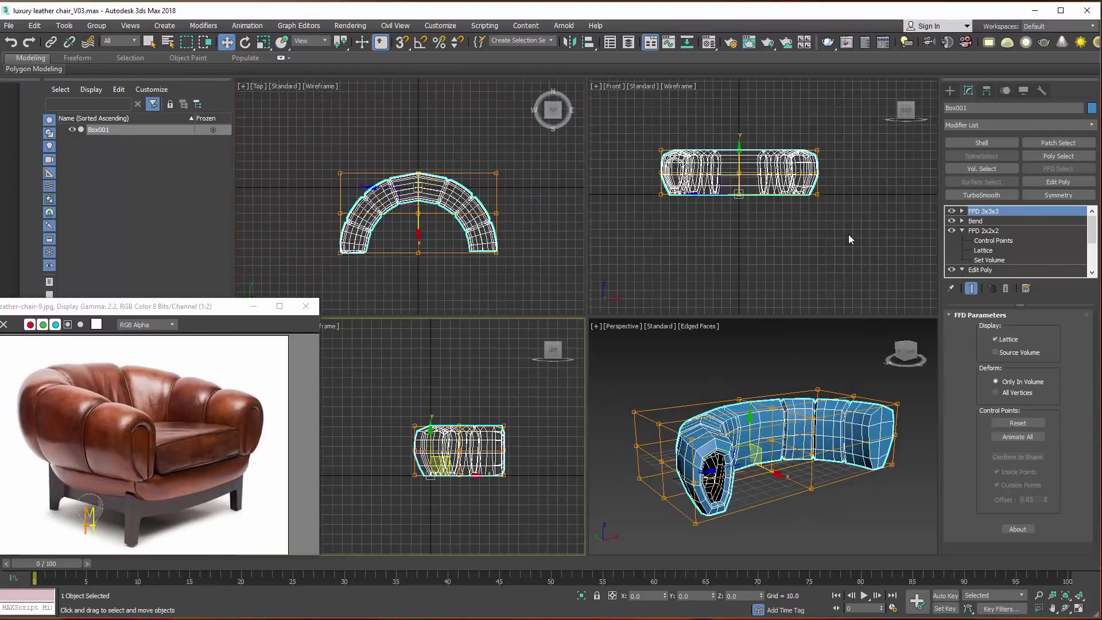
Raise the lattice's top-centre control point on Z to lift the back's middle.
{"action": "left_click", "coordinate": [963, 211]}
{"action": "left_click", "coordinate": [994, 221]}
{"action": "left_click", "coordinate": [746, 399]}
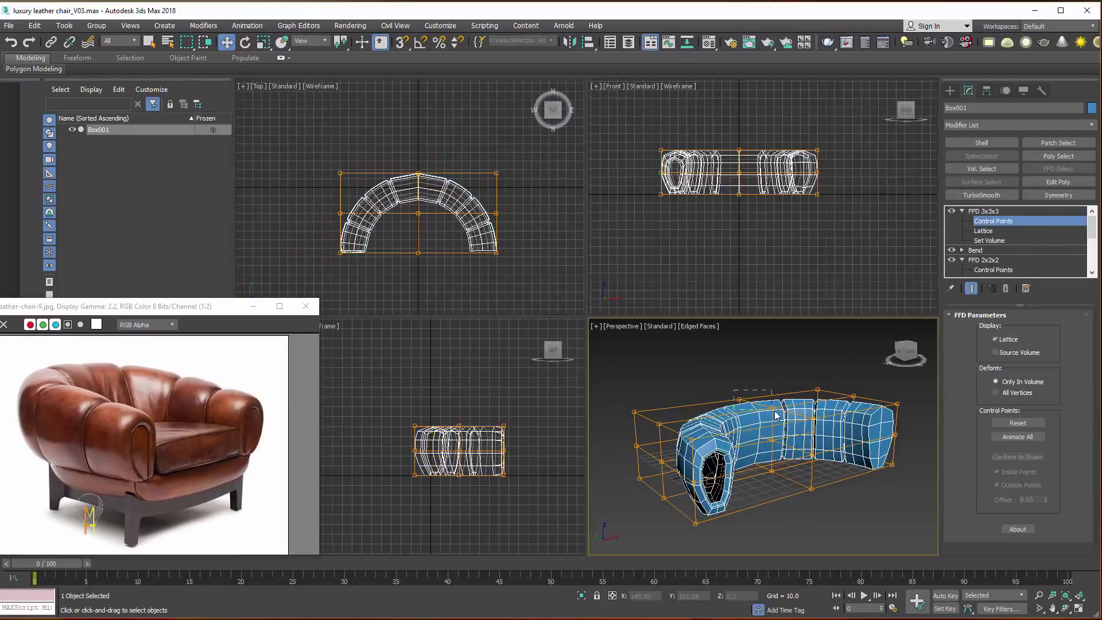
{"action": "left_click_drag", "start_coordinate": [760, 355], "coordinate": [760, 301]}
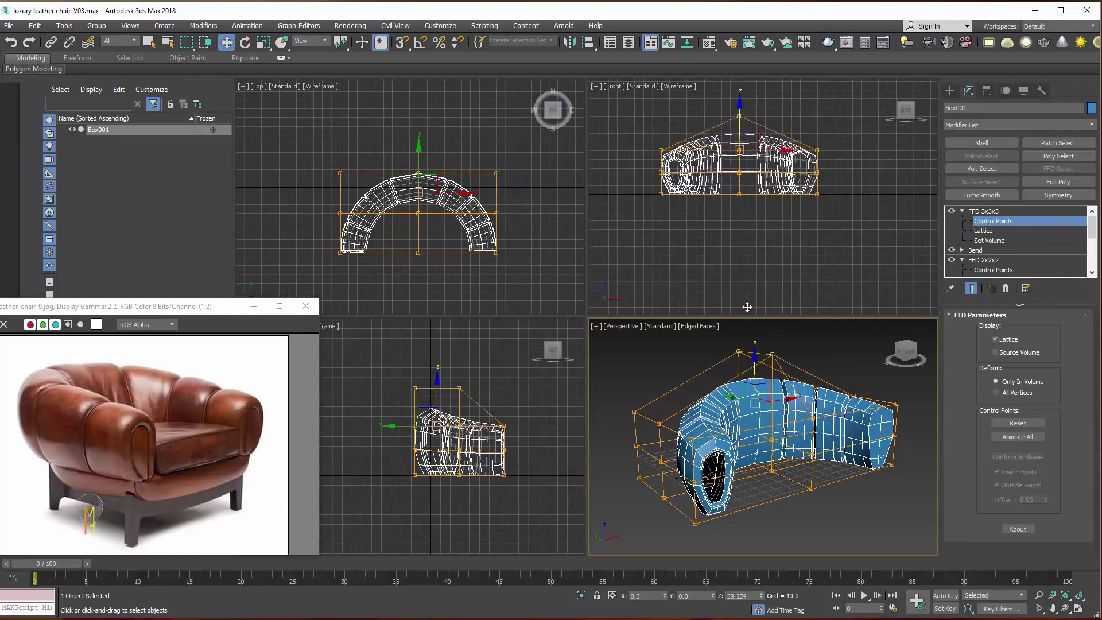
{"action": "middle_click_drag", "start_coordinate": [546, 426], "coordinate": [558, 457]}
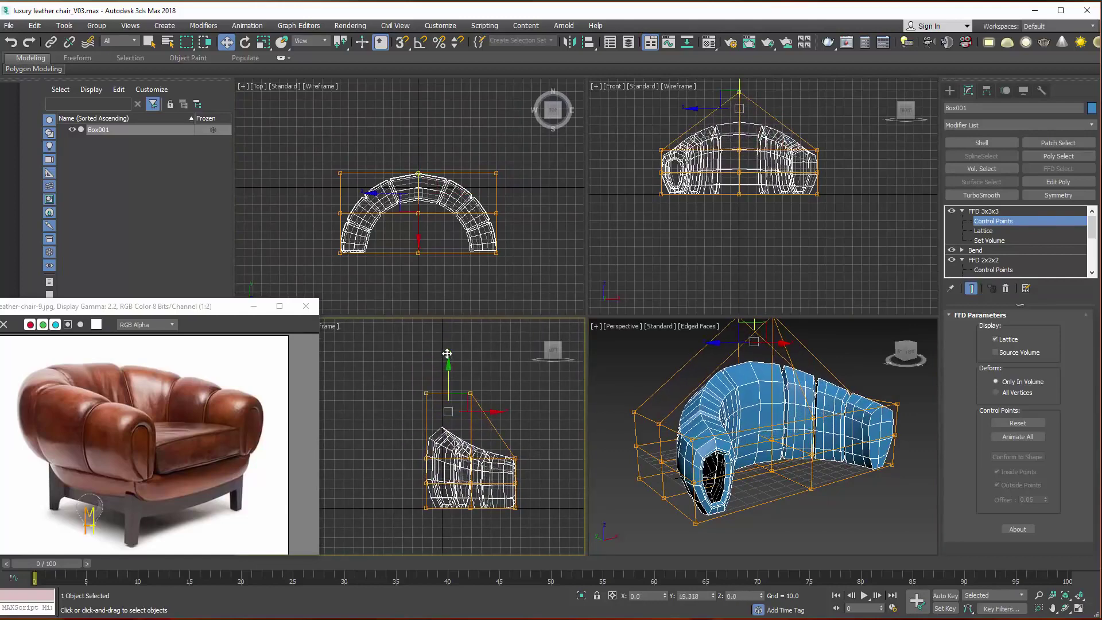
{"action": "left_click_drag", "start_coordinate": [447, 354], "coordinate": [447, 353]}
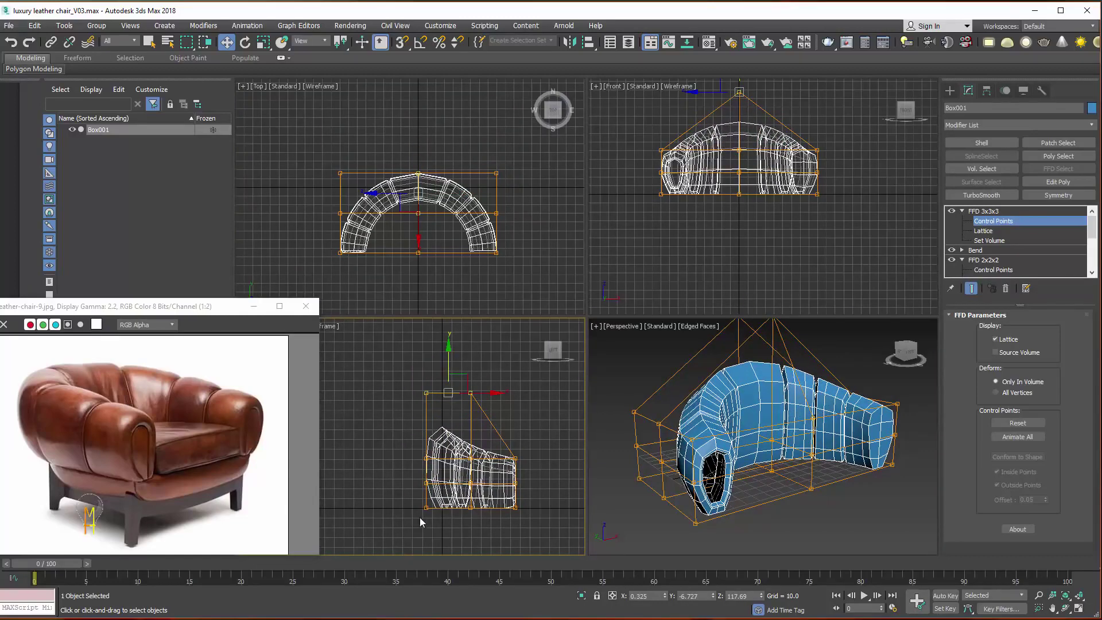
Pull the front row of lattice points forward to stretch the ends, then save as V04.
{"action": "left_click_drag", "start_coordinate": [434, 505], "coordinate": [431, 516]}
{"action": "middle_click_drag", "start_coordinate": [421, 133], "coordinate": [400, 124]}
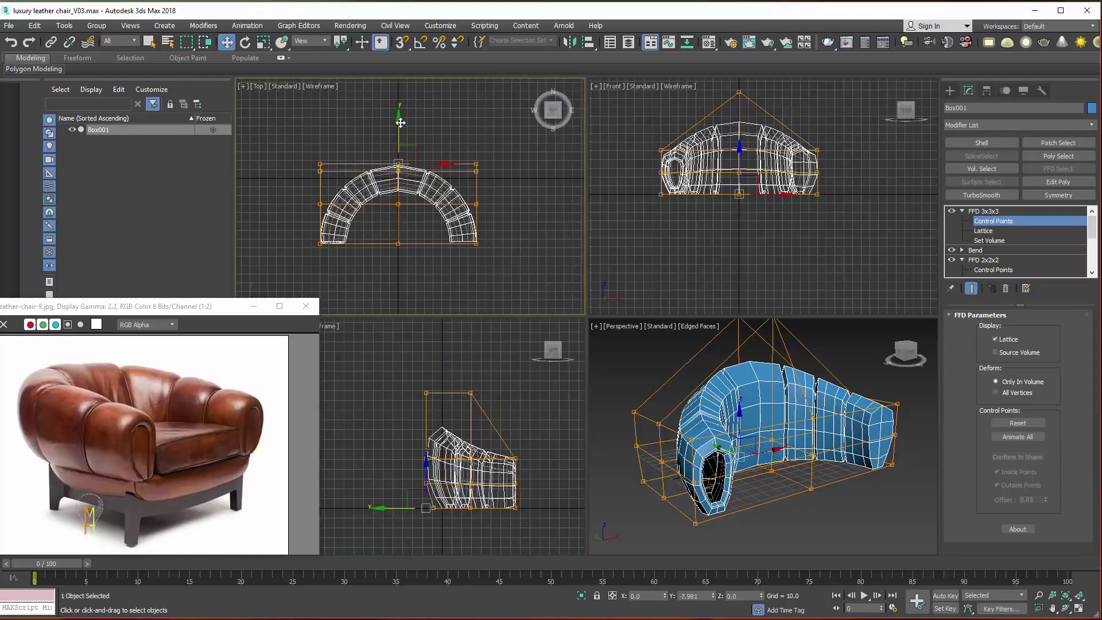
{"action": "left_click_drag", "start_coordinate": [400, 124], "coordinate": [400, 132]}
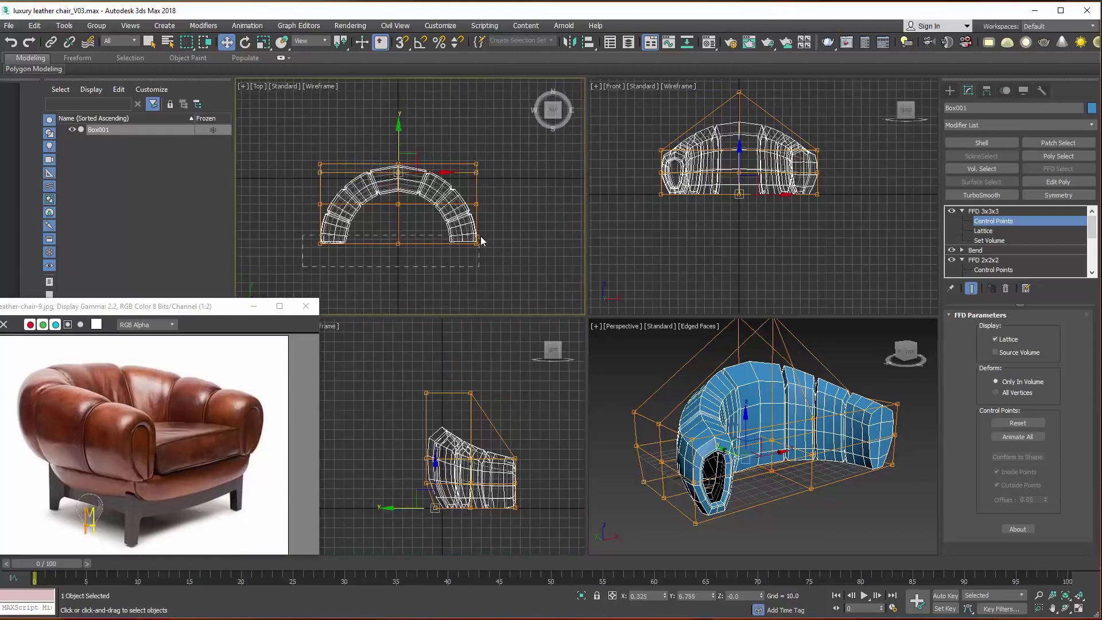
{"action": "left_click_drag", "start_coordinate": [481, 241], "coordinate": [479, 266]}
{"action": "left_click_drag", "start_coordinate": [407, 204], "coordinate": [408, 225]}
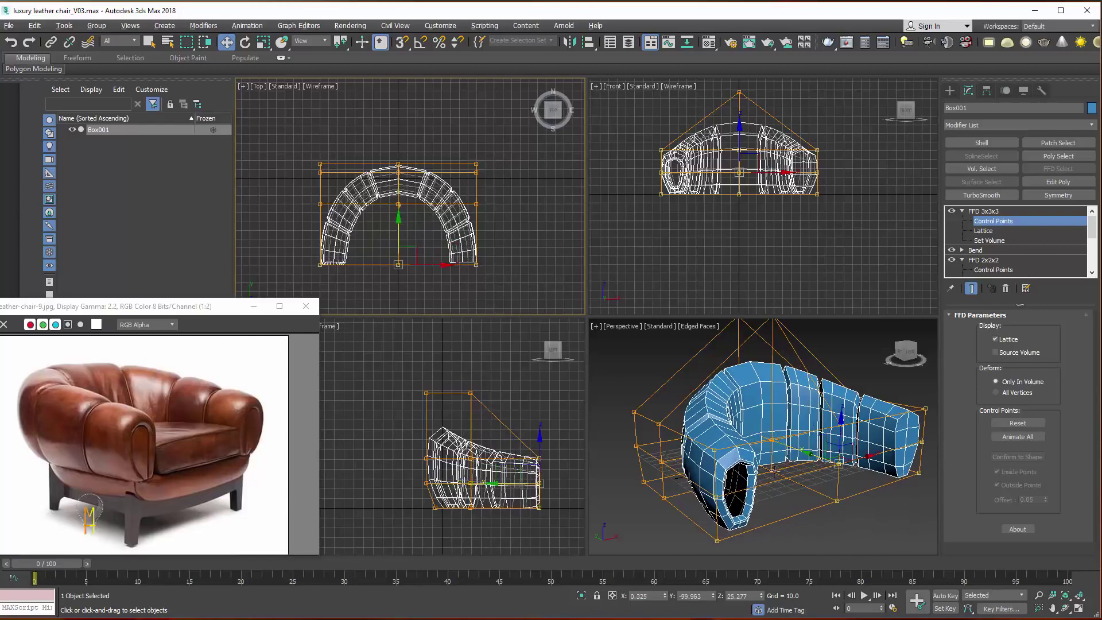
{"action": "middle_click_drag", "start_coordinate": [774, 469], "coordinate": [741, 471], "text": "alt"}
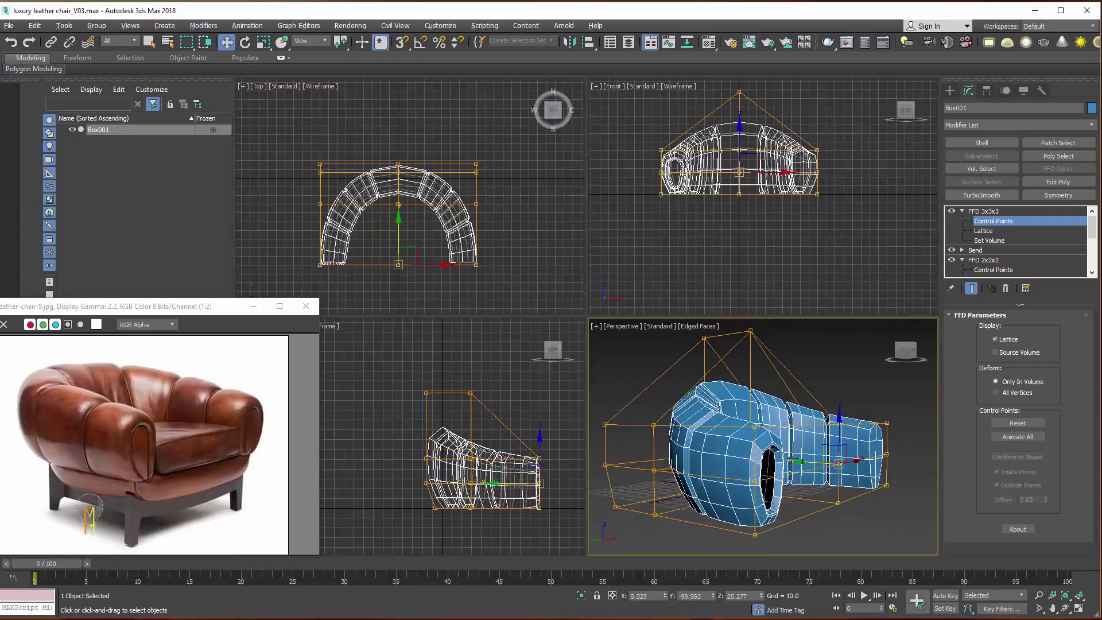
{"action": "left_click", "coordinate": [1006, 213]}
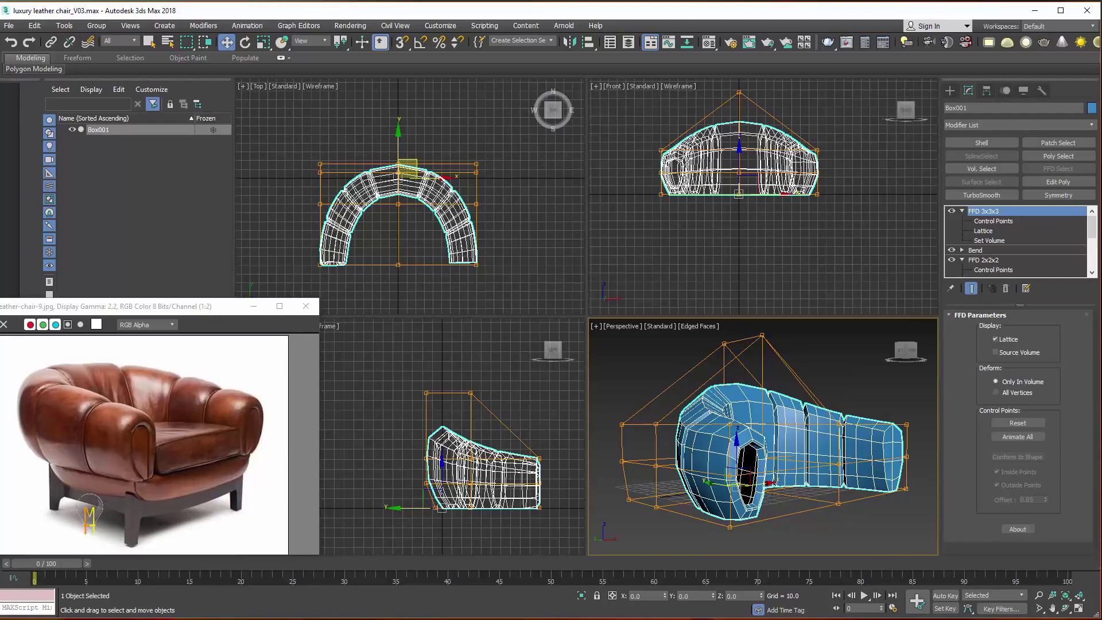
{"action": "key", "text": "ctrl+s"}
Convert the armrest-back to an Editable Poly, baking its modifiers.
{"action": "key", "text": "q"}
{"action": "right_click", "coordinate": [1010, 213]}
{"action": "left_click", "coordinate": [857, 431]}
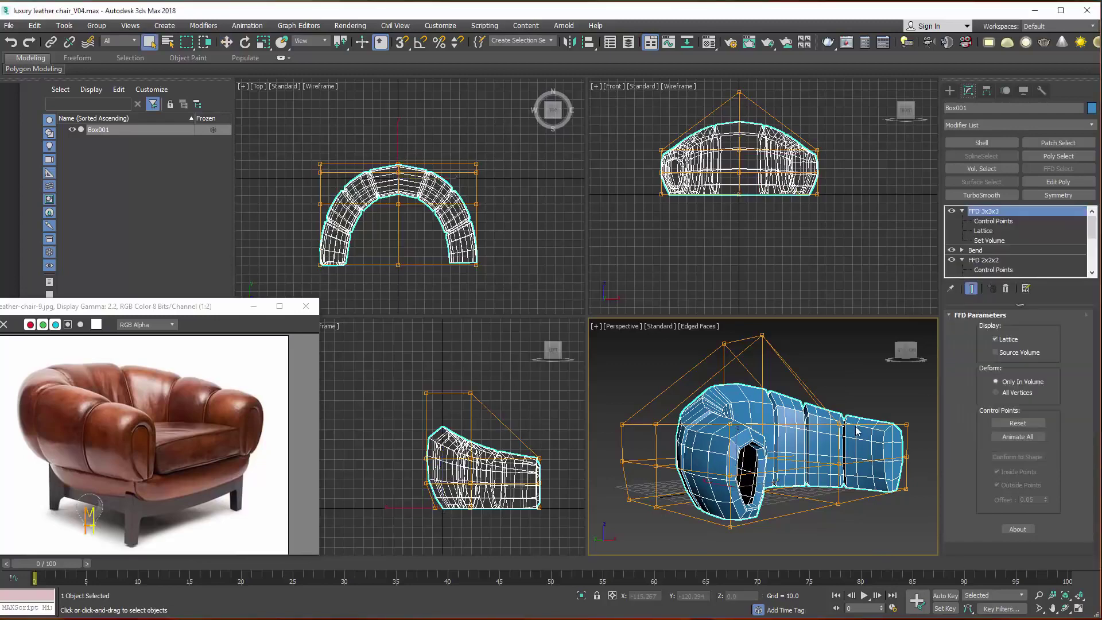
{"action": "right_click", "coordinate": [868, 444]}
{"action": "mouse_move", "coordinate": [925, 561]}
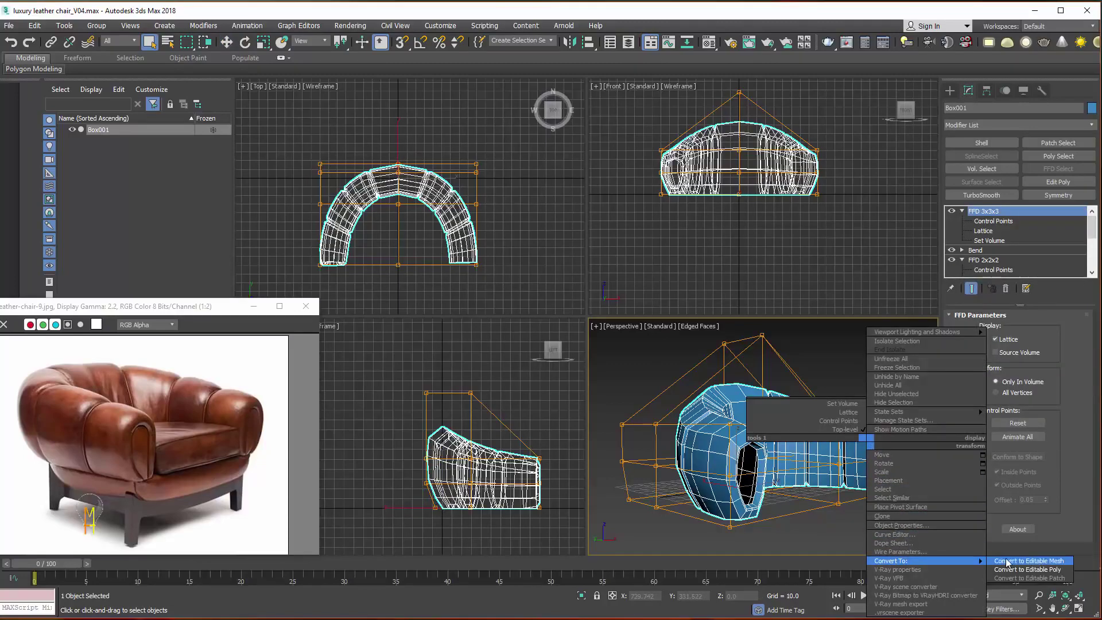
{"action": "left_click", "coordinate": [1008, 572]}
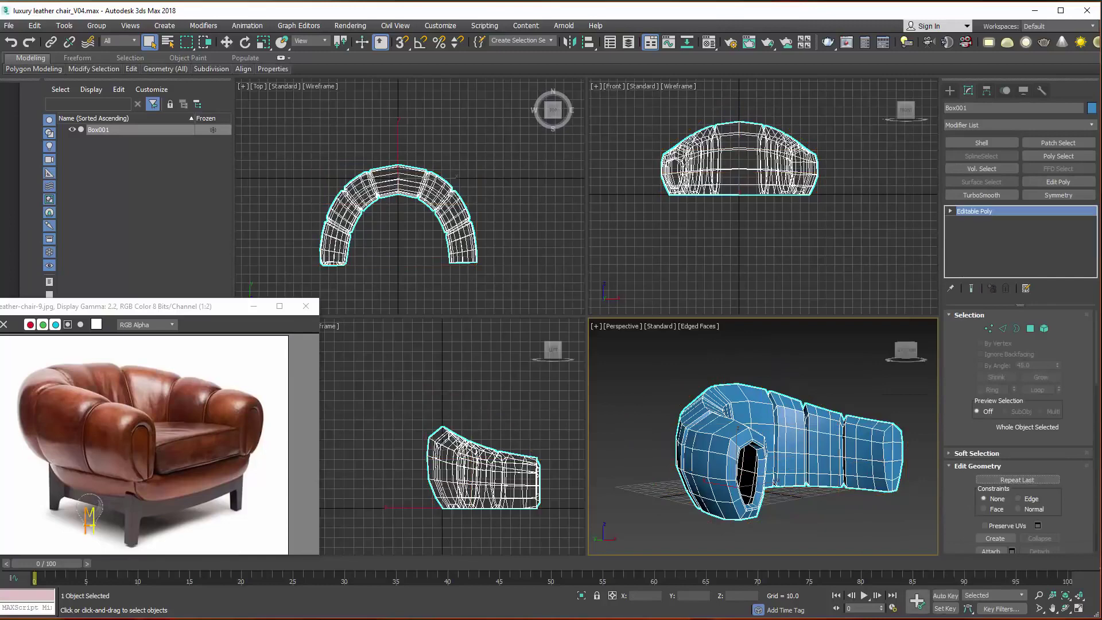
Add a Relax modifier with Iterations set to 2.
{"action": "left_click", "coordinate": [1011, 125]}
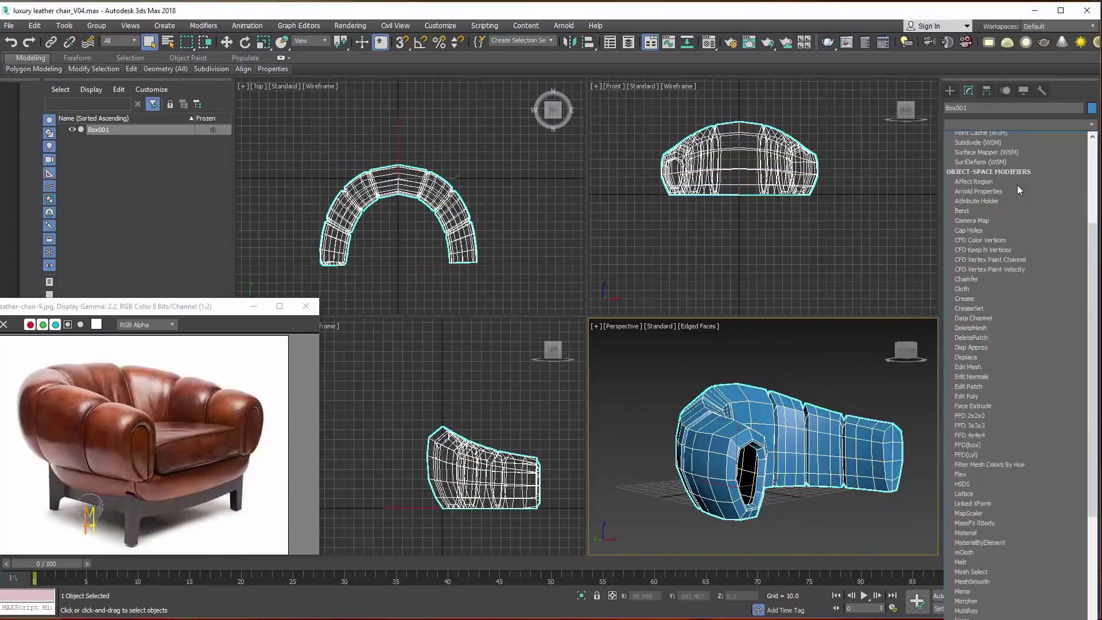
{"action": "key", "text": "r"}
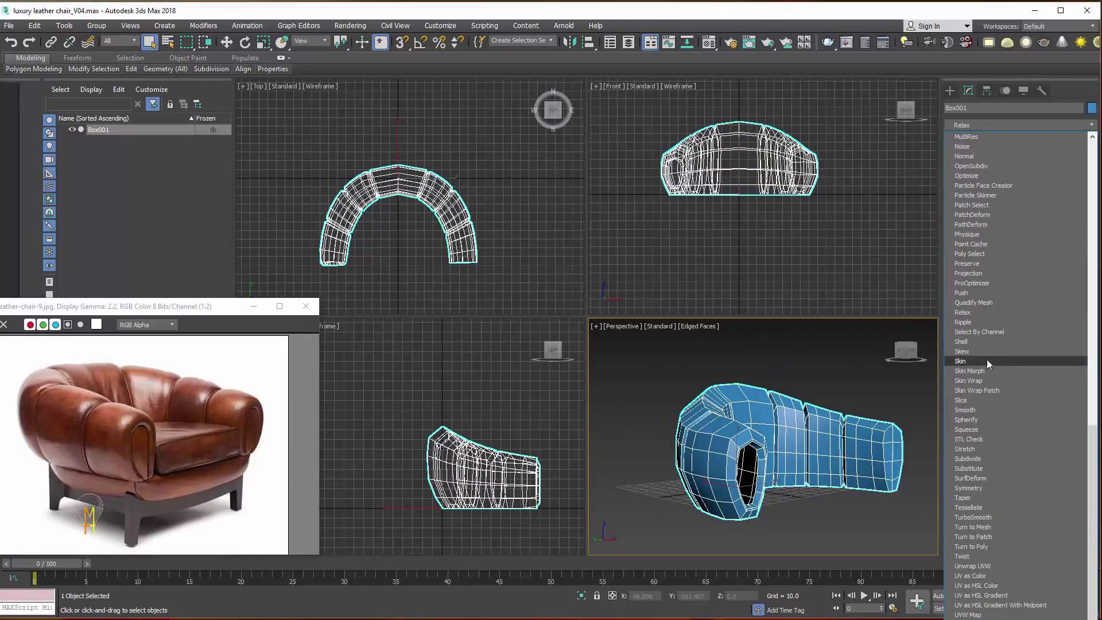
{"action": "left_click", "coordinate": [988, 313]}
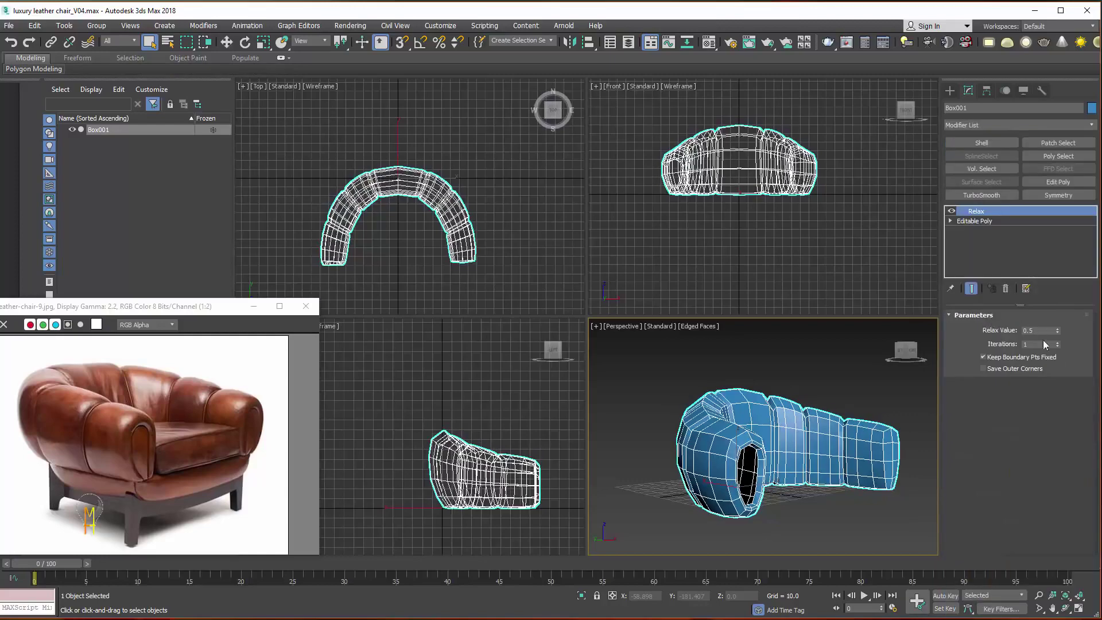
{"action": "left_click", "coordinate": [1058, 343]}
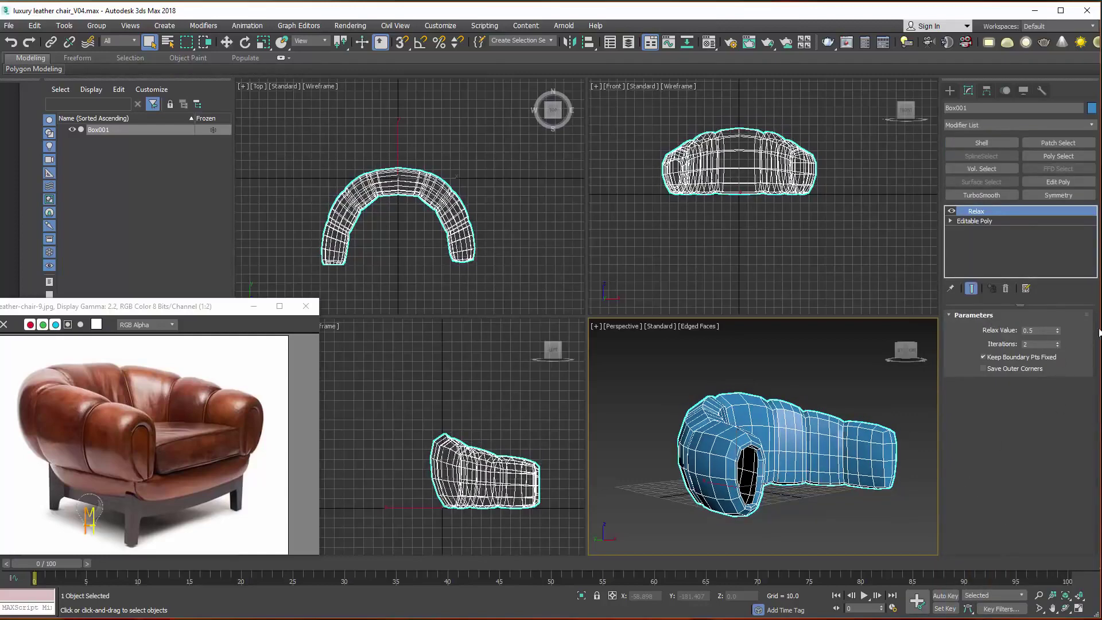
{"action": "left_click", "coordinate": [950, 90]}
Draw a shallow box in the Top view over the armrest footprint.
{"action": "left_click", "coordinate": [996, 161]}
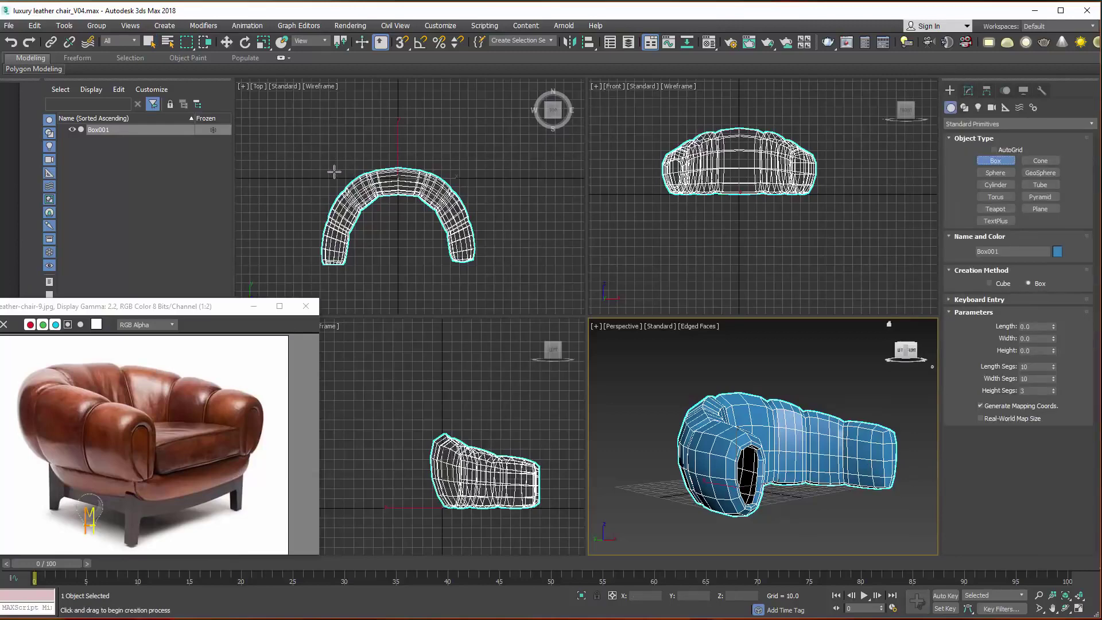
{"action": "left_click_drag", "start_coordinate": [330, 168], "coordinate": [459, 260]}
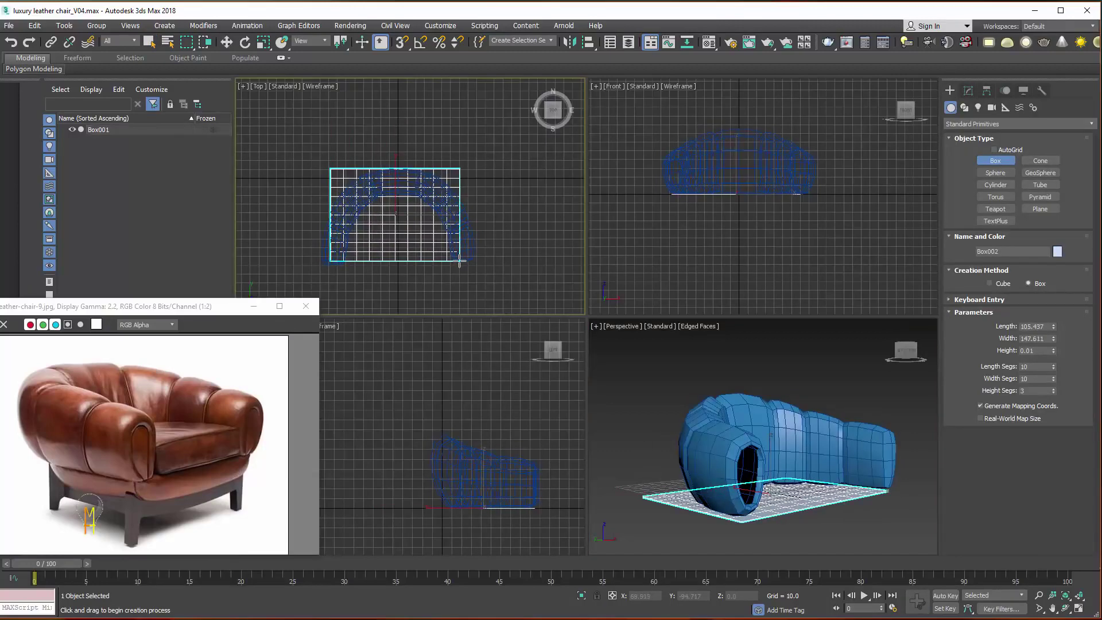
{"action": "left_click", "coordinate": [451, 241]}
{"action": "right_click", "coordinate": [462, 172]}
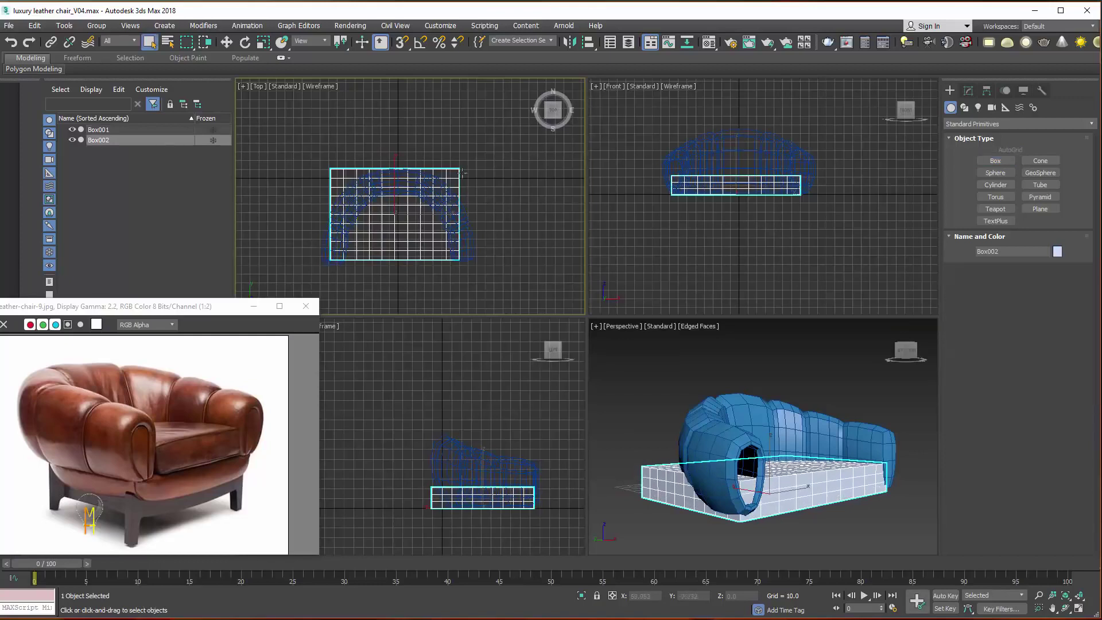
Centre the seat box at X 0 and lower its Height to 16.237.
{"action": "left_click", "coordinate": [226, 42]}
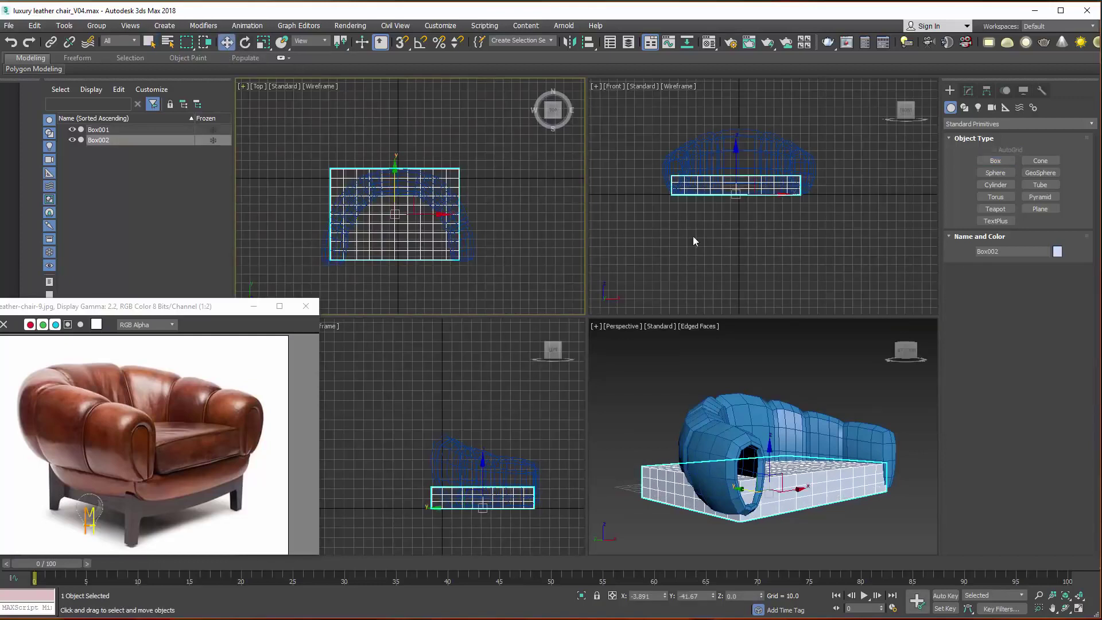
{"action": "right_click", "coordinate": [230, 44]}
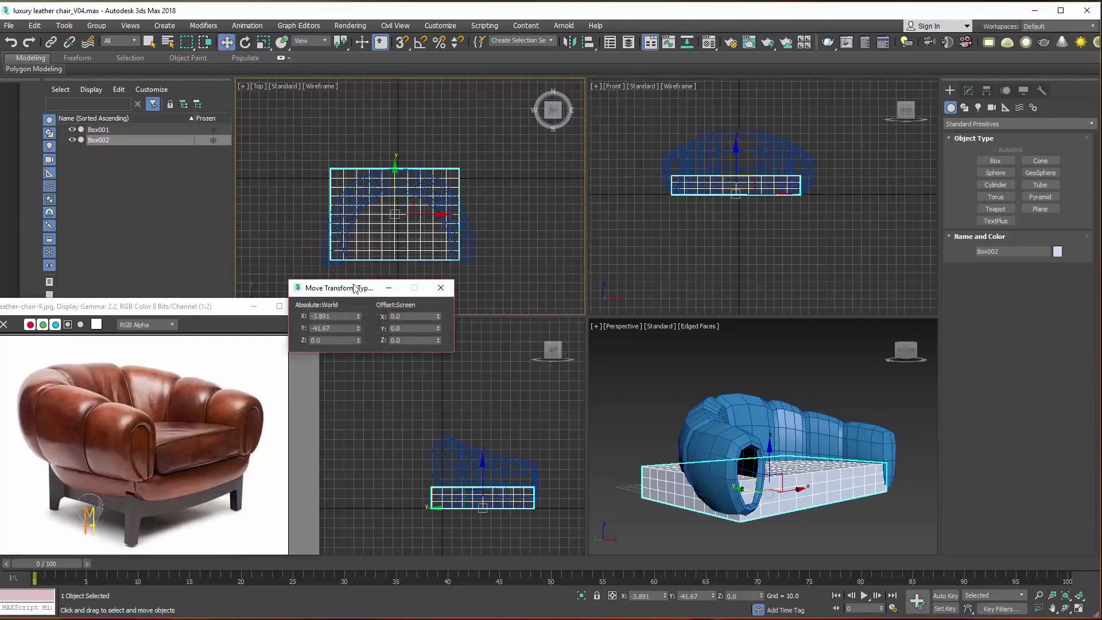
{"action": "right_click", "coordinate": [358, 316]}
{"action": "left_click", "coordinate": [441, 287]}
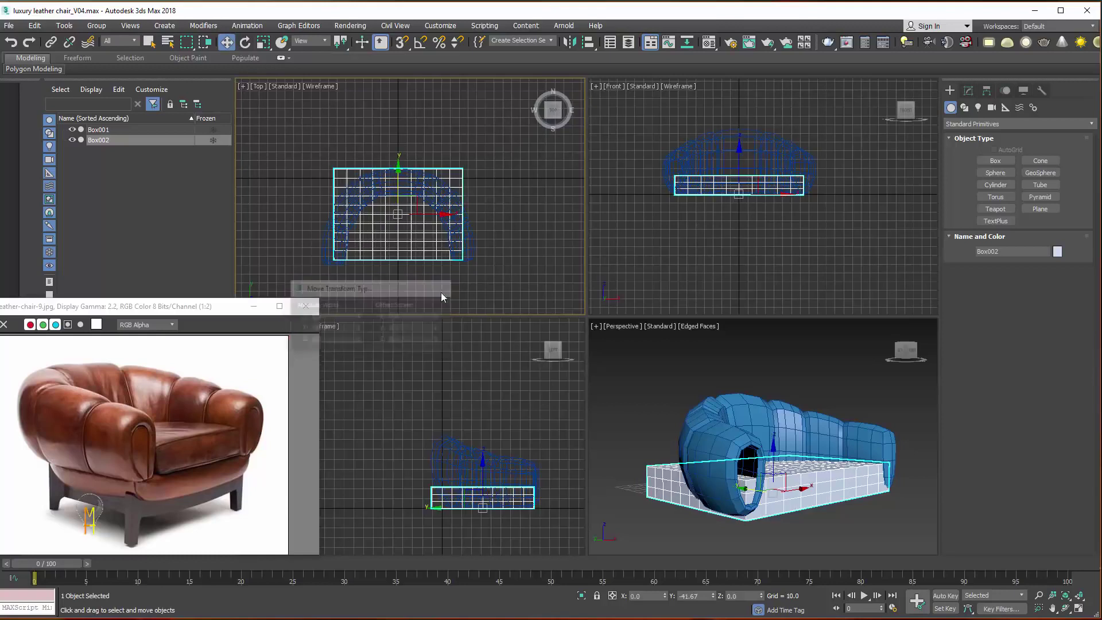
{"action": "left_click", "coordinate": [968, 91]}
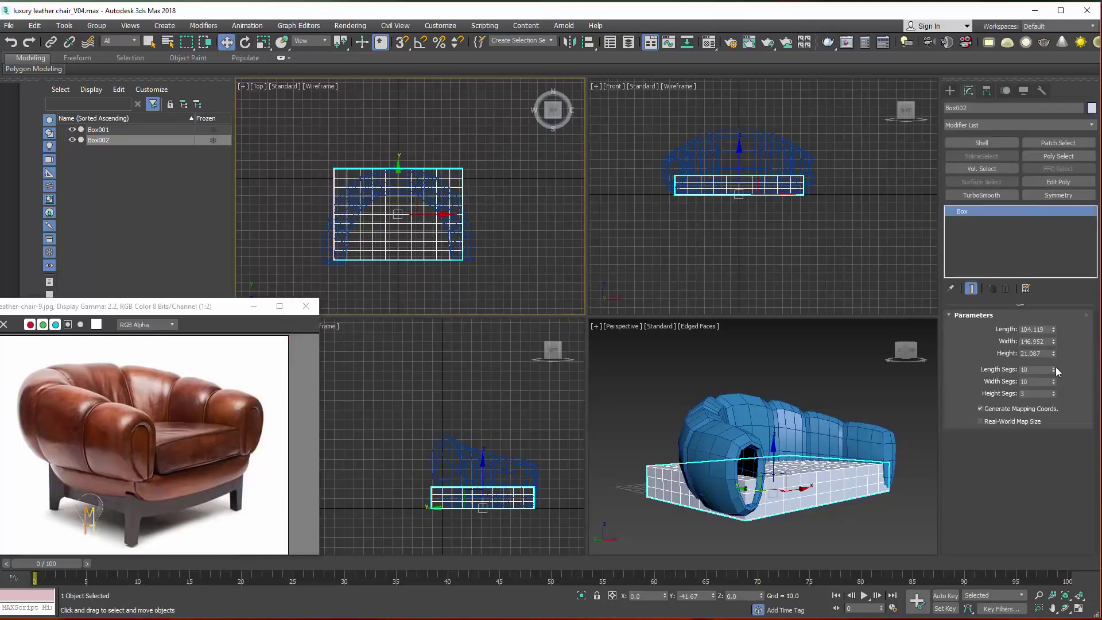
{"action": "mouse_move", "coordinate": [1054, 353]}
{"action": "left_mouse_down"}
{"action": "mouse_move", "coordinate": [1055, 365]}
{"action": "mouse_move", "coordinate": [1054, 347]}
{"action": "left_mouse_up"}
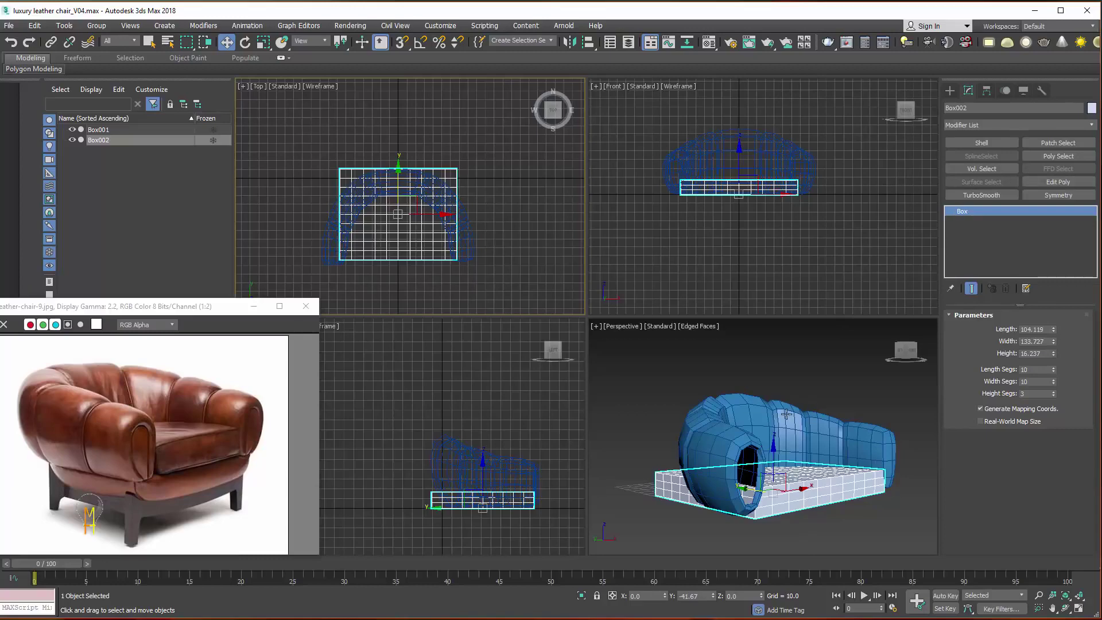
{"action": "middle_click_drag", "start_coordinate": [786, 413], "coordinate": [903, 201], "text": "alt"}
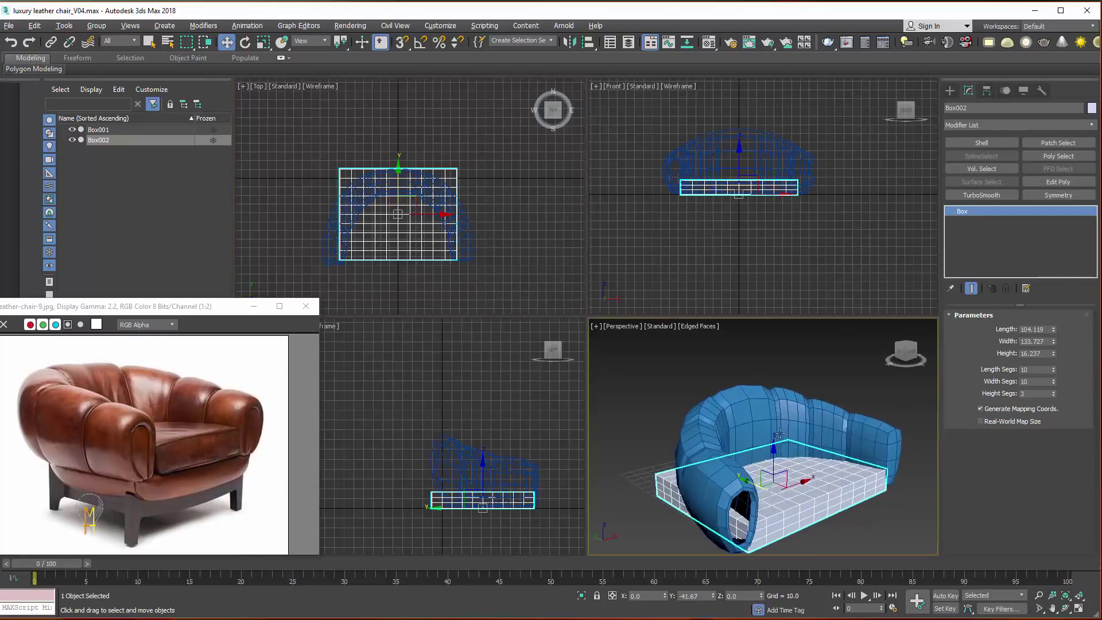
Add a Relax modifier to the seat box Box002.
{"action": "left_click", "coordinate": [985, 128]}
{"action": "scroll", "coordinate": [998, 229], "scroll_direction": "down", "scroll_amount": 10}
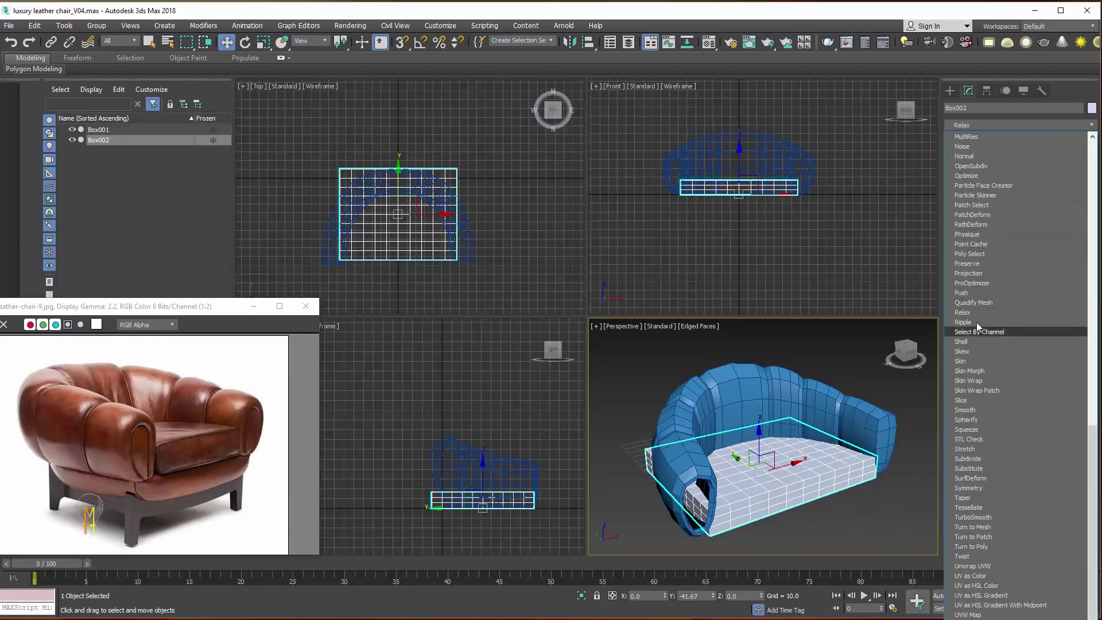
{"action": "left_click", "coordinate": [979, 312]}
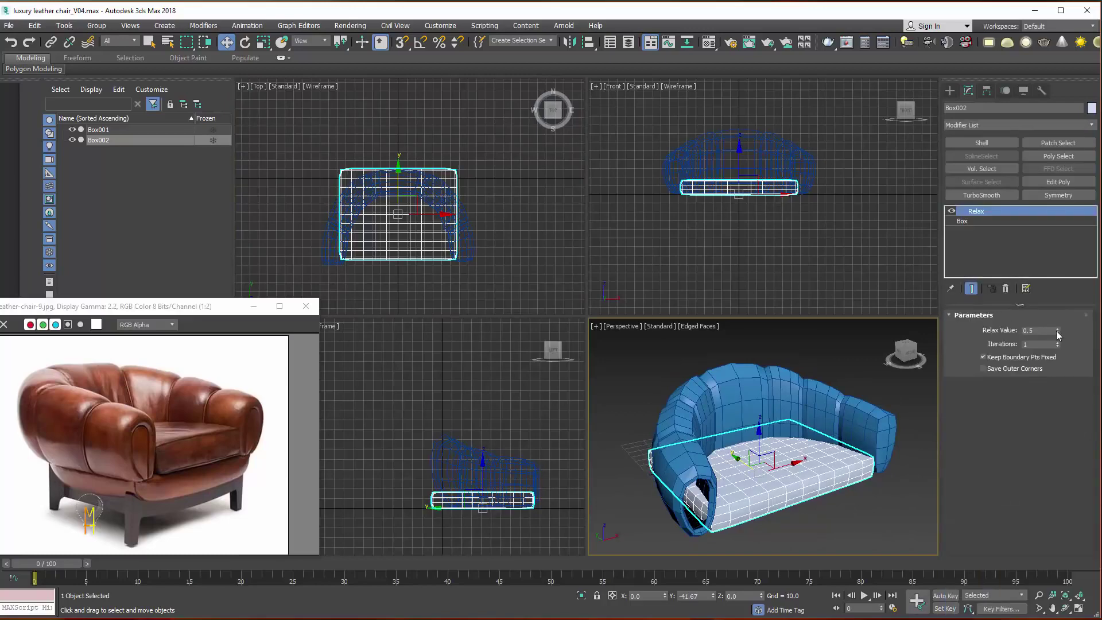
{"action": "left_click_drag", "start_coordinate": [1057, 345], "coordinate": [1058, 344]}
Stack an FFD 3x3x3 modifier on top of the seat's Relax.
{"action": "left_click", "coordinate": [264, 42]}
{"action": "middle_click_drag", "start_coordinate": [736, 140], "coordinate": [805, 163]}
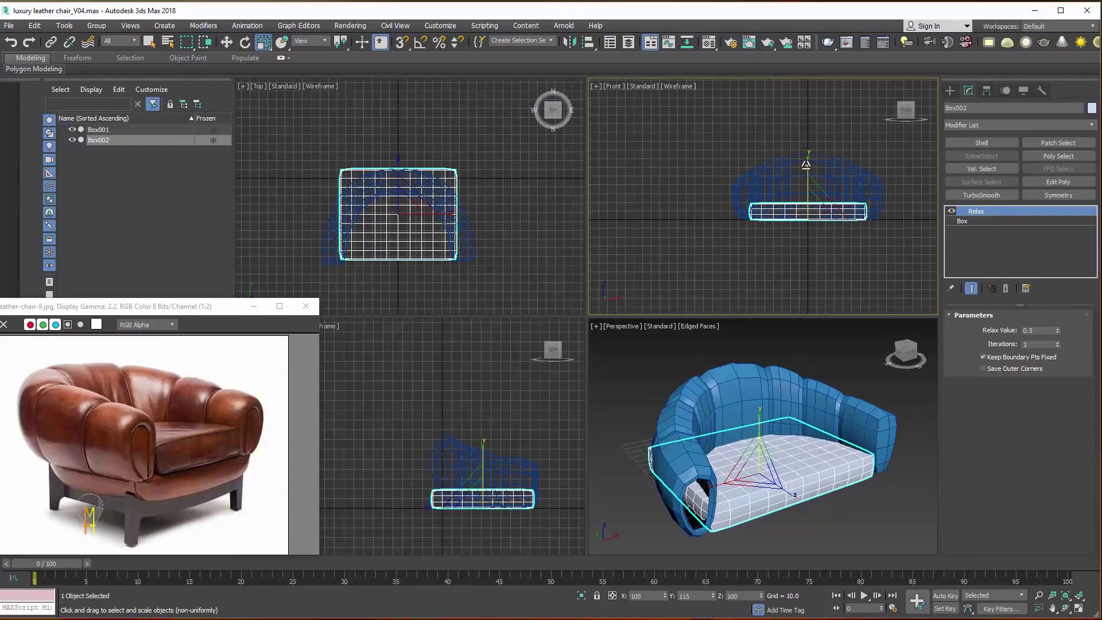
{"action": "left_click", "coordinate": [1013, 125]}
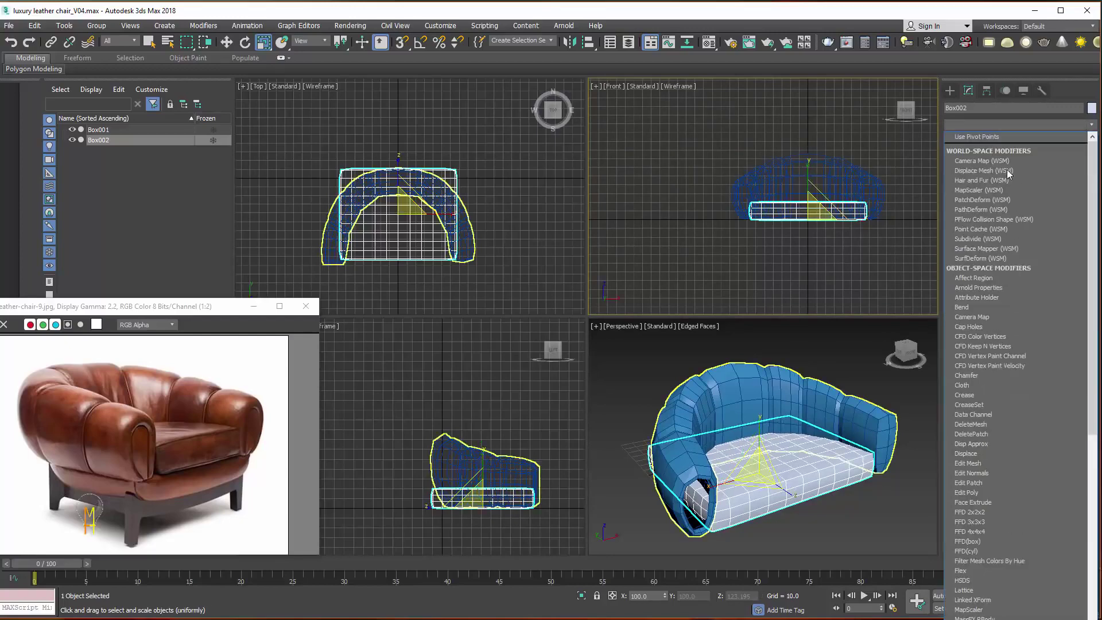
{"action": "scroll", "coordinate": [1013, 193], "scroll_direction": "down", "scroll_amount": 10}
{"action": "left_click", "coordinate": [1000, 164]}
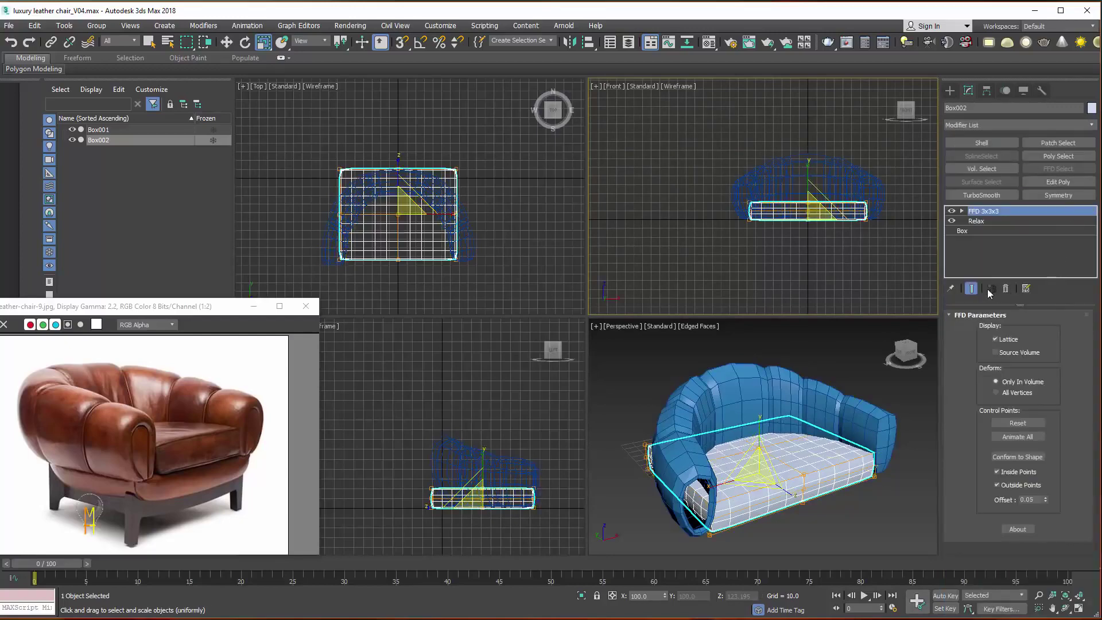
Enter FFD control-point editing and pull the two top corner points down to arch the seat.
{"action": "left_click", "coordinate": [962, 211]}
{"action": "left_click", "coordinate": [993, 221]}
{"action": "left_click_drag", "start_coordinate": [312, 167], "coordinate": [364, 197]}
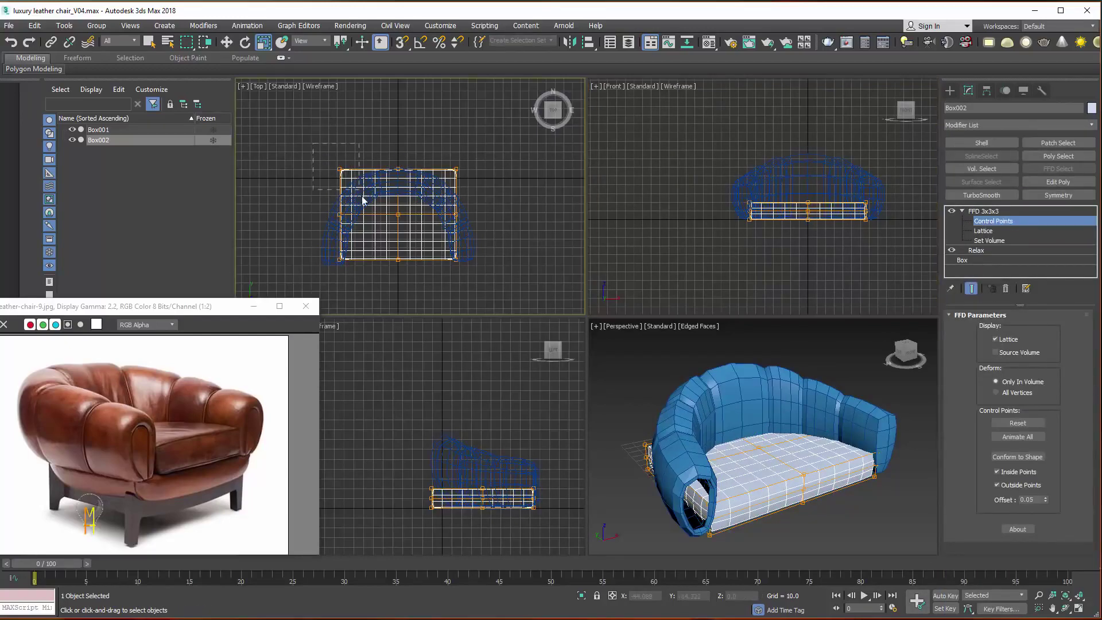
{"action": "left_click", "coordinate": [398, 168]}
{"action": "key", "text": "w"}
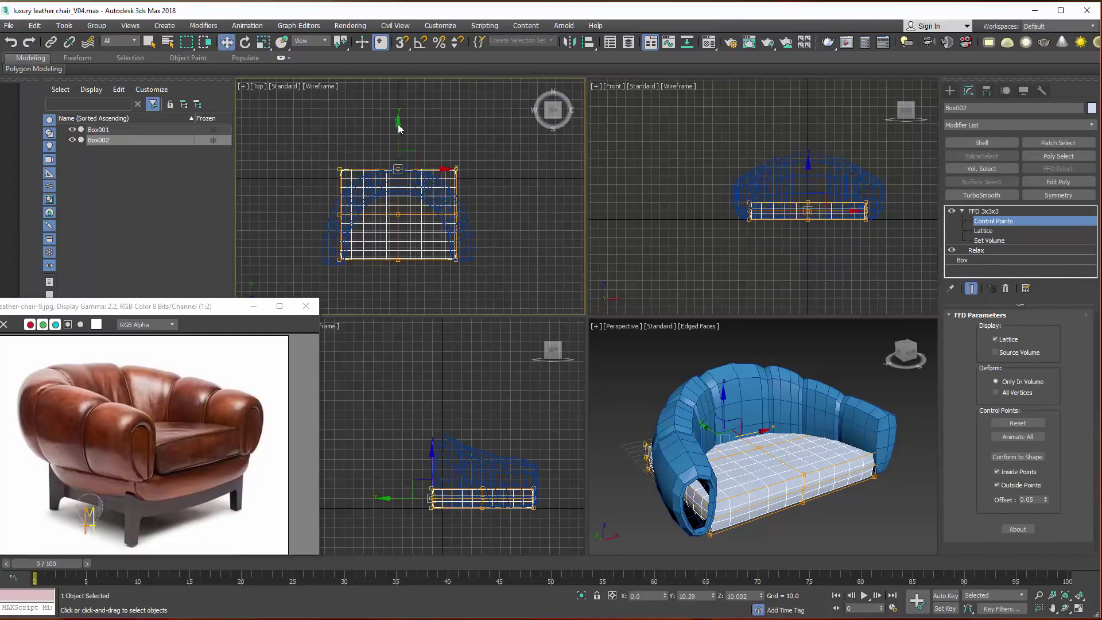
{"action": "left_click_drag", "start_coordinate": [324, 154], "coordinate": [368, 190]}
{"action": "left_click_drag", "start_coordinate": [443, 188], "coordinate": [442, 188], "text": "ctrl"}
{"action": "left_click_drag", "start_coordinate": [398, 138], "coordinate": [370, 165]}
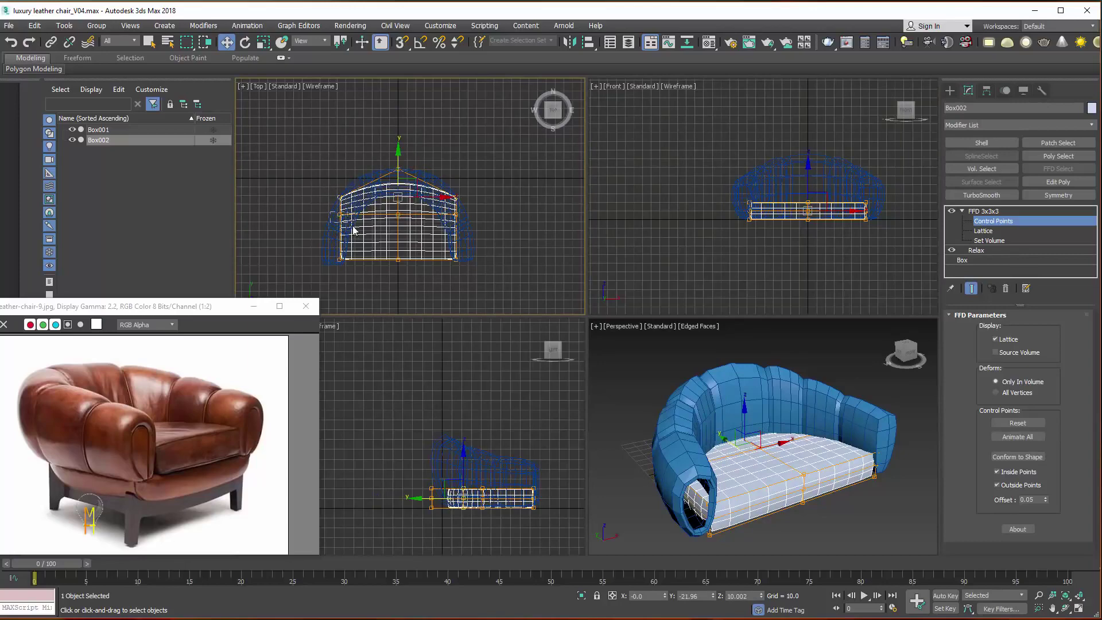
Lower the middle-row side lattice points and push the top points outward to round the arch.
{"action": "left_click", "coordinate": [341, 214]}
{"action": "left_click", "coordinate": [457, 214], "text": "ctrl"}
{"action": "left_click_drag", "start_coordinate": [399, 198], "coordinate": [398, 223]}
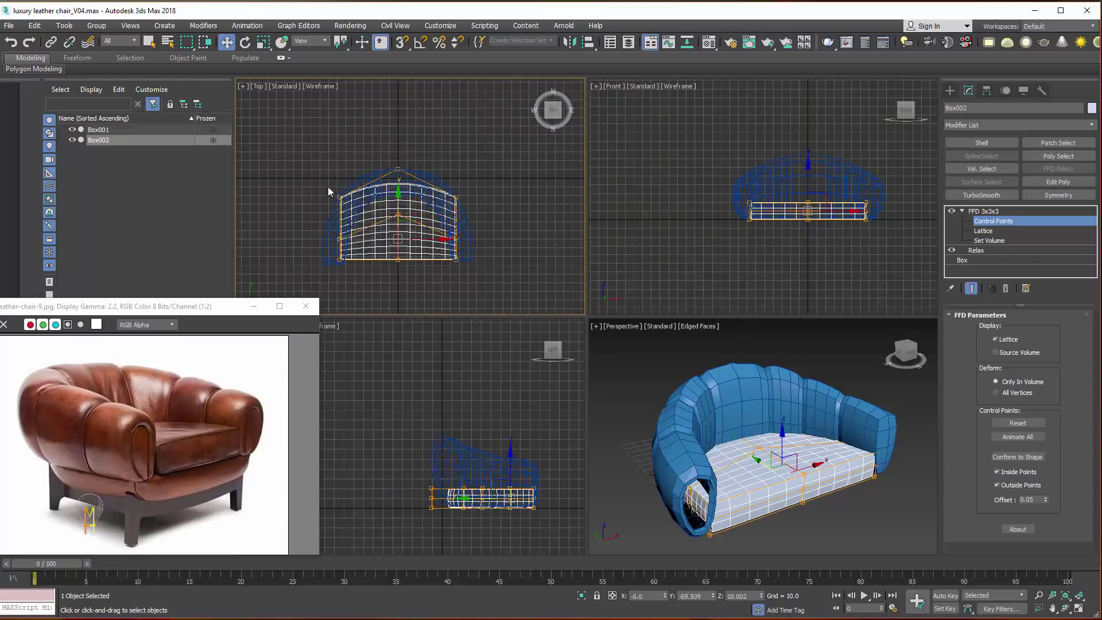
{"action": "left_click", "coordinate": [340, 197]}
{"action": "left_click", "coordinate": [457, 197], "text": "ctrl"}
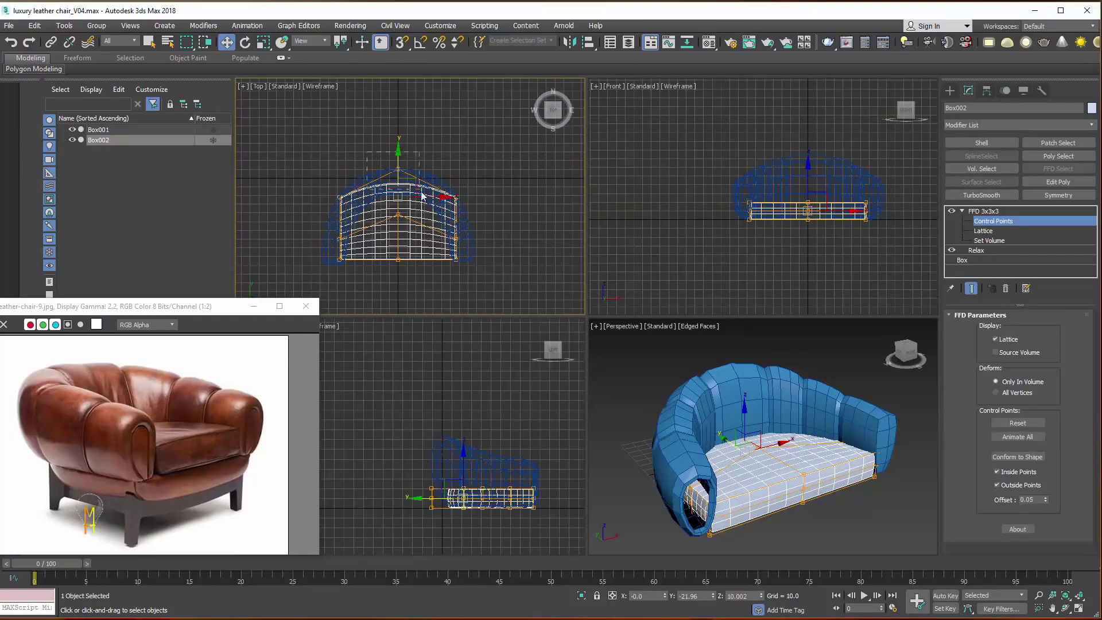
{"action": "left_click_drag", "start_coordinate": [422, 196], "coordinate": [326, 247]}
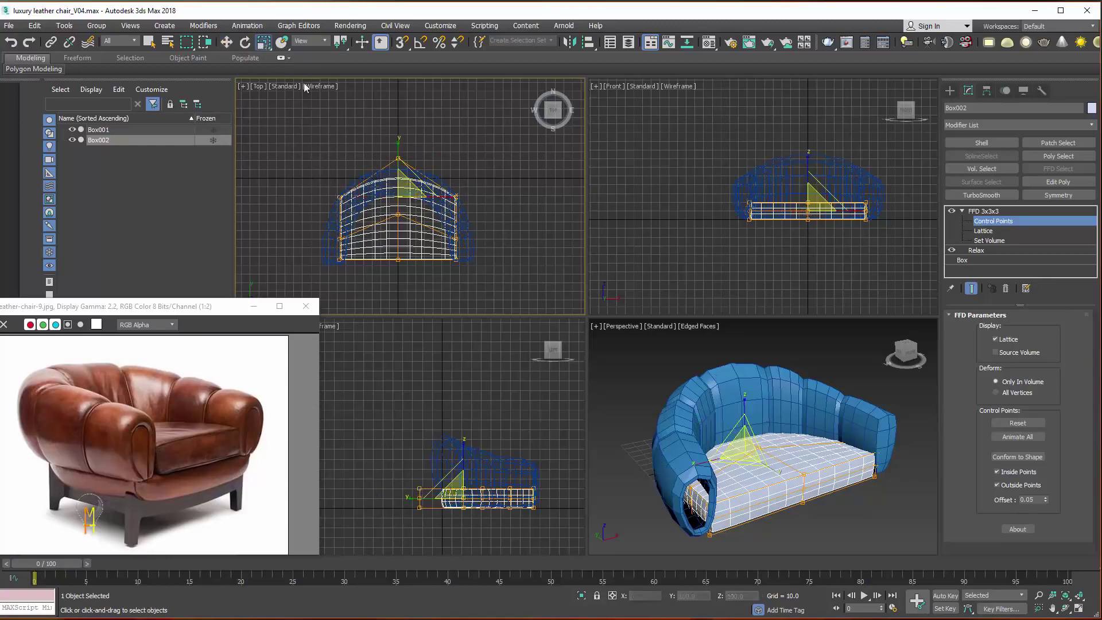
Scale the top lattice points inward, refine the arch, and slightly narrow a lower group of points.
{"action": "key", "text": "r"}
{"action": "left_click_drag", "start_coordinate": [455, 195], "coordinate": [441, 195]}
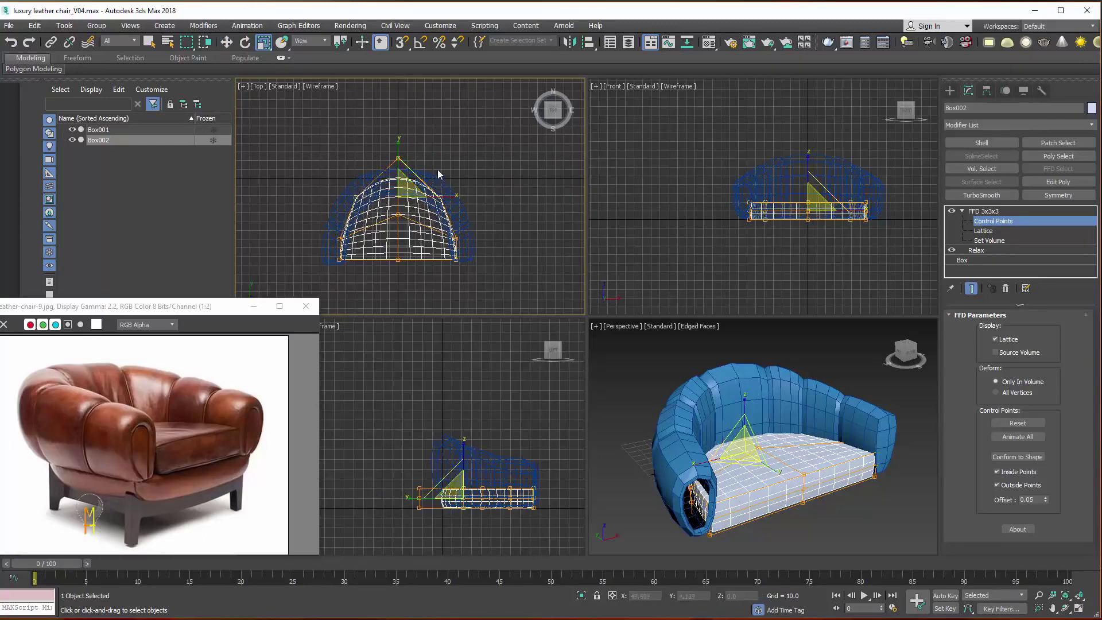
{"action": "key", "text": "w"}
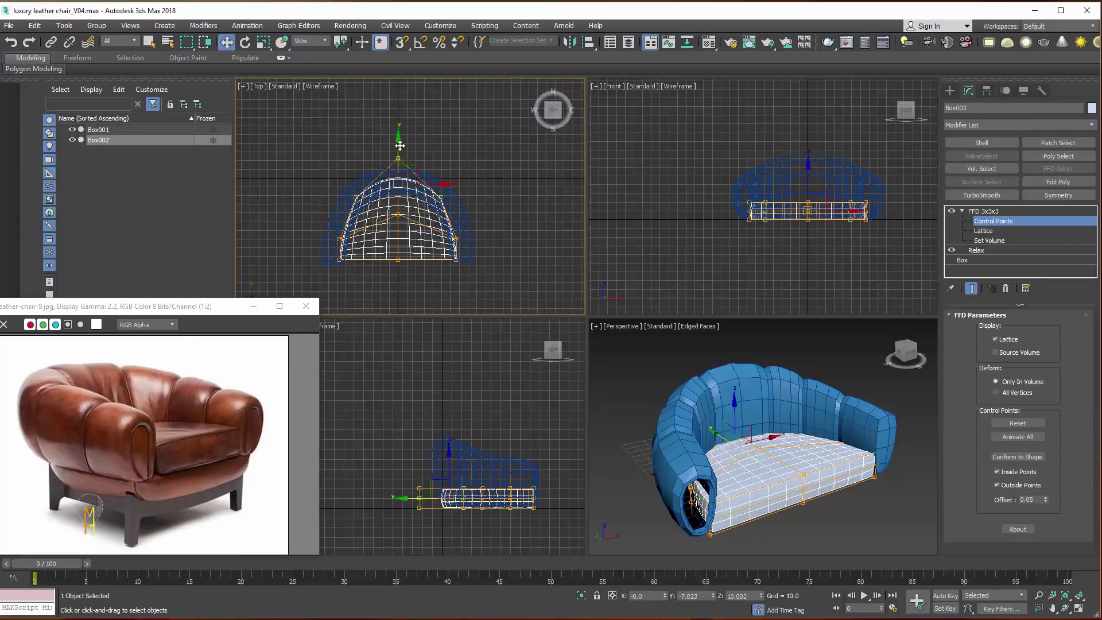
{"action": "left_click_drag", "start_coordinate": [400, 146], "coordinate": [399, 150]}
{"action": "left_click", "coordinate": [327, 264]}
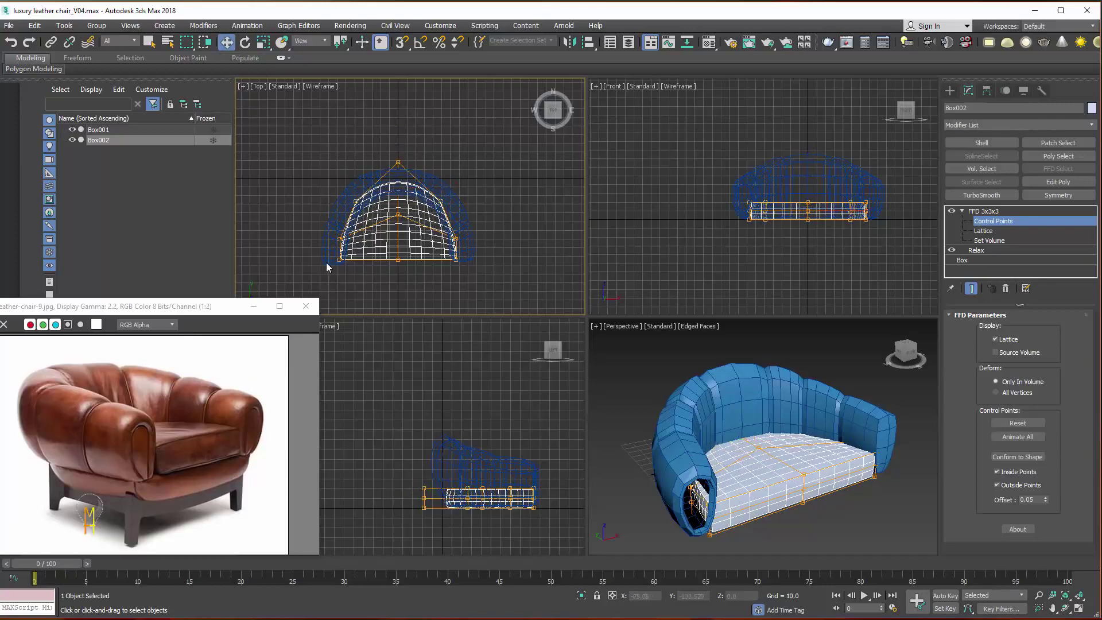
{"action": "left_click_drag", "start_coordinate": [327, 265], "coordinate": [477, 230]}
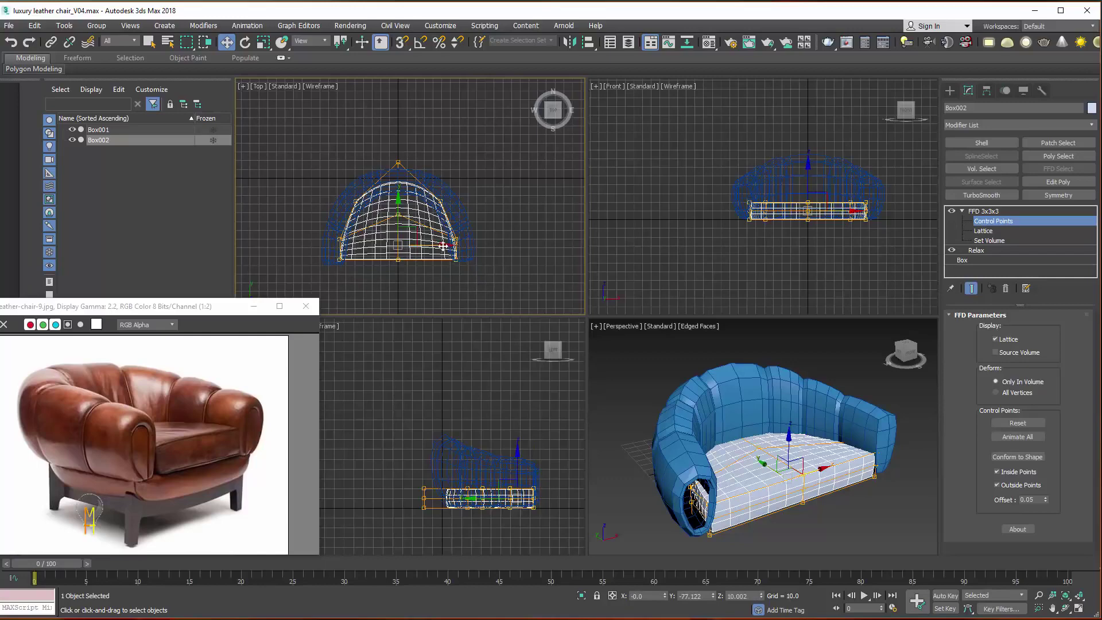
{"action": "key", "text": "r"}
{"action": "left_click_drag", "start_coordinate": [450, 246], "coordinate": [446, 244]}
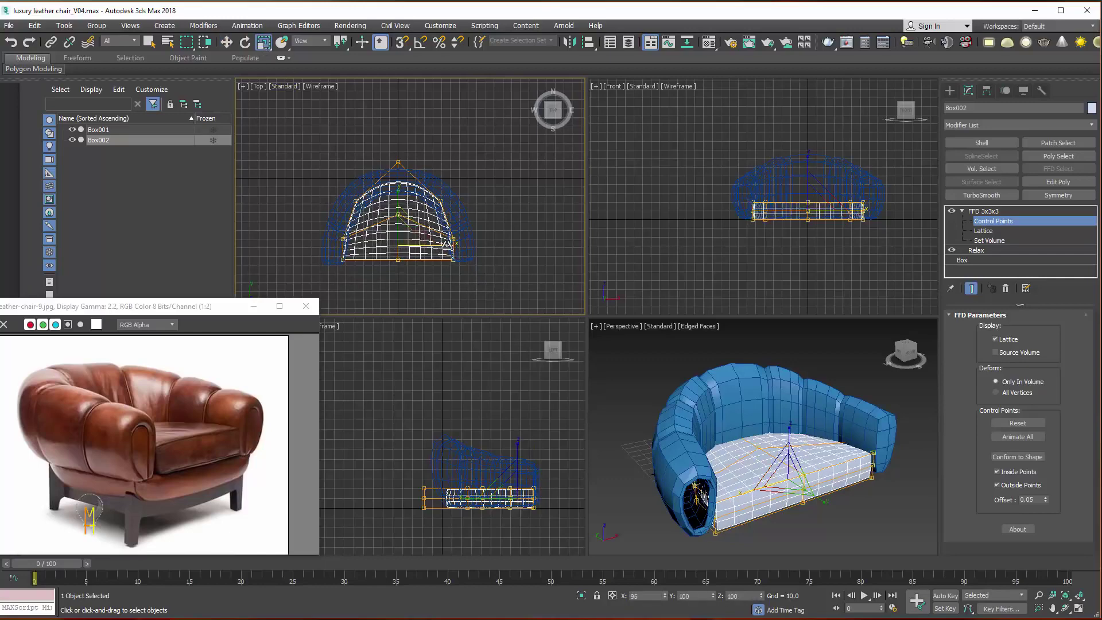
In the side view, shift lattice points toward the seat's back, then exit control-point editing.
{"action": "middle_click_drag", "start_coordinate": [719, 401], "coordinate": [661, 402], "text": "alt"}
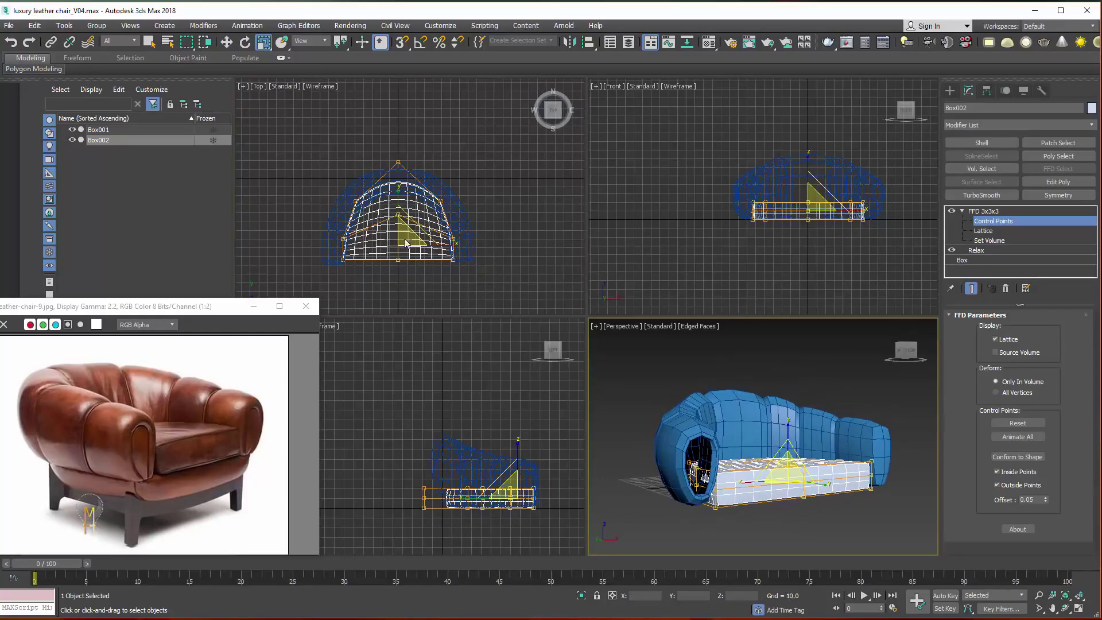
{"action": "key", "text": "w"}
{"action": "middle_click_drag", "start_coordinate": [453, 404], "coordinate": [423, 386]}
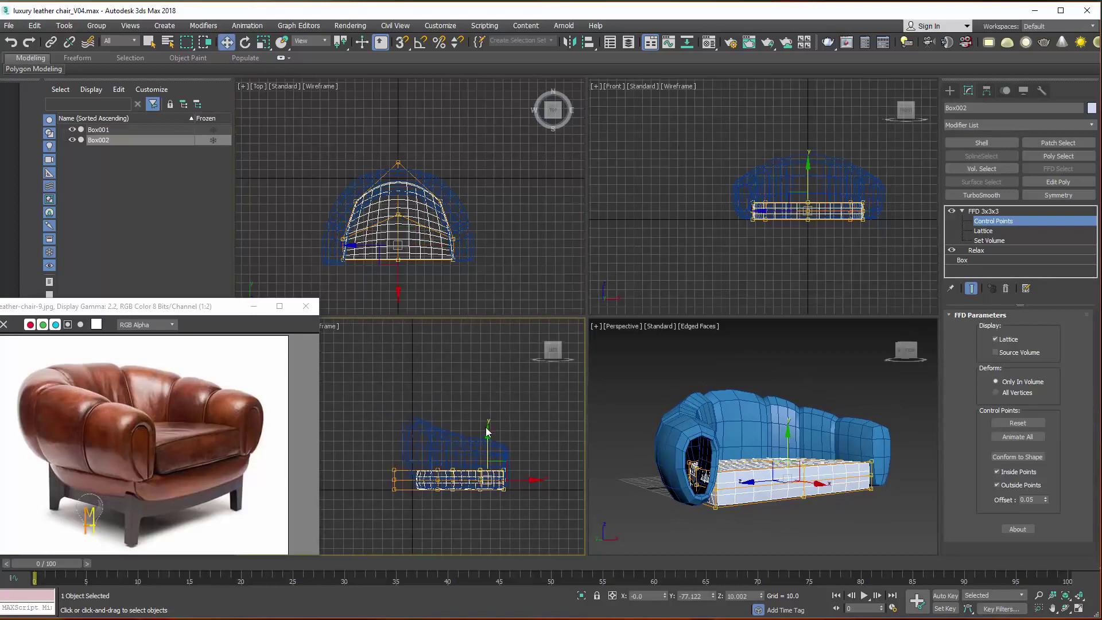
{"action": "left_click_drag", "start_coordinate": [488, 431], "coordinate": [466, 432]}
{"action": "left_click", "coordinate": [515, 417]}
{"action": "mouse_move", "coordinate": [778, 430]}
{"action": "middle_mouse_down", "text": "alt"}
{"action": "mouse_move", "coordinate": [772, 456]}
{"action": "mouse_move", "coordinate": [773, 442]}
{"action": "middle_mouse_up", "text": "alt"}
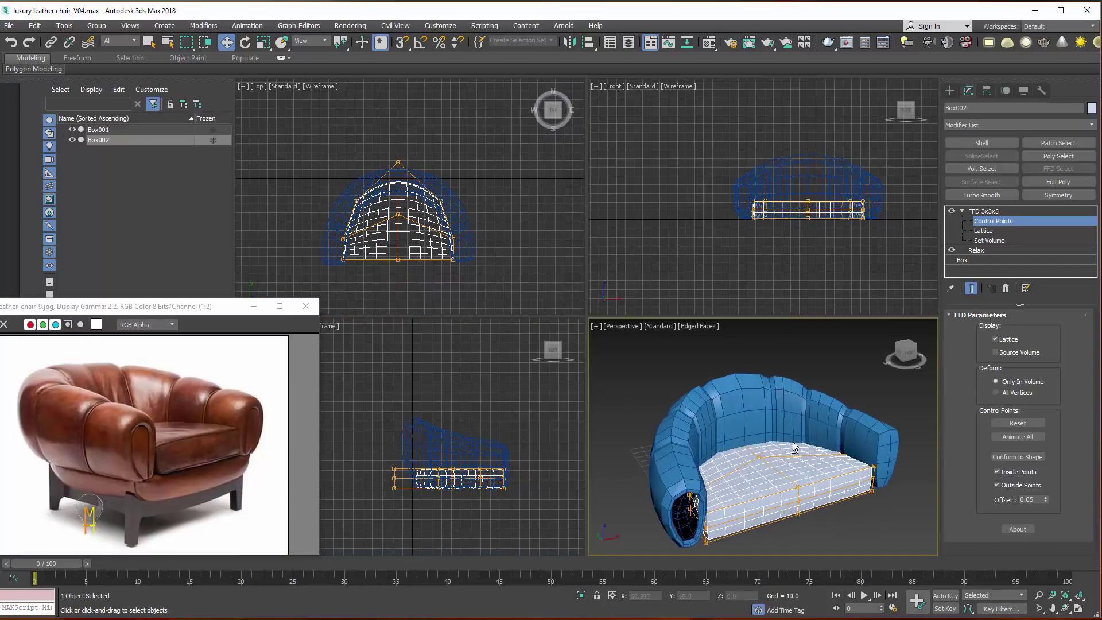
{"action": "left_click", "coordinate": [984, 210]}
{"action": "left_click", "coordinate": [820, 345]}
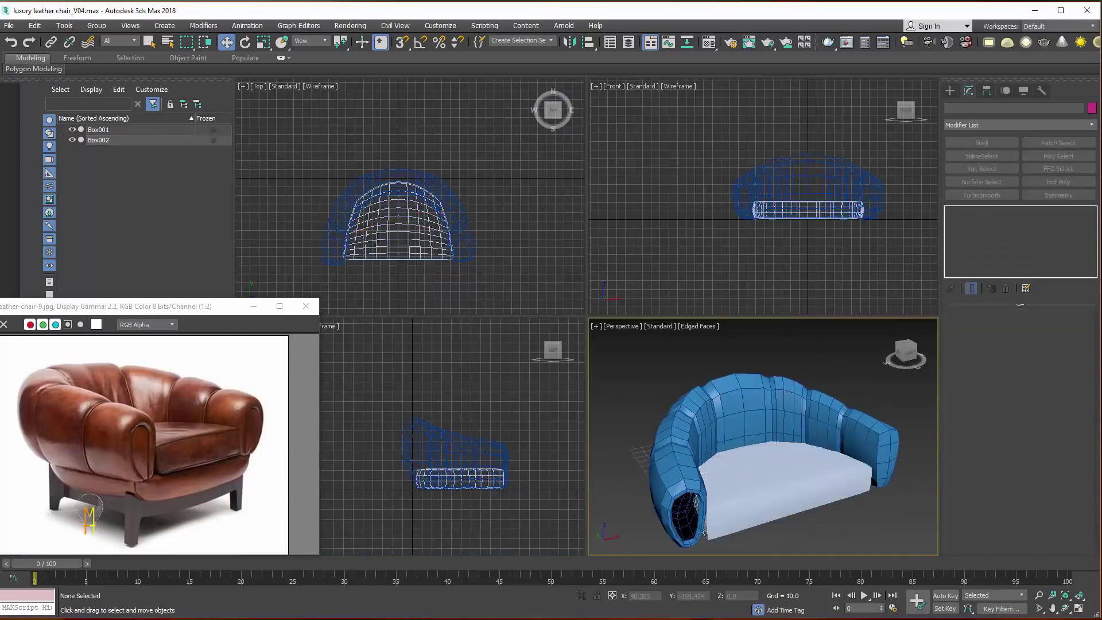
Convert the seat cushion Box002 to an Editable Poly.
{"action": "left_click", "coordinate": [806, 498]}
{"action": "middle_click_drag", "start_coordinate": [806, 476], "coordinate": [752, 460], "text": "alt"}
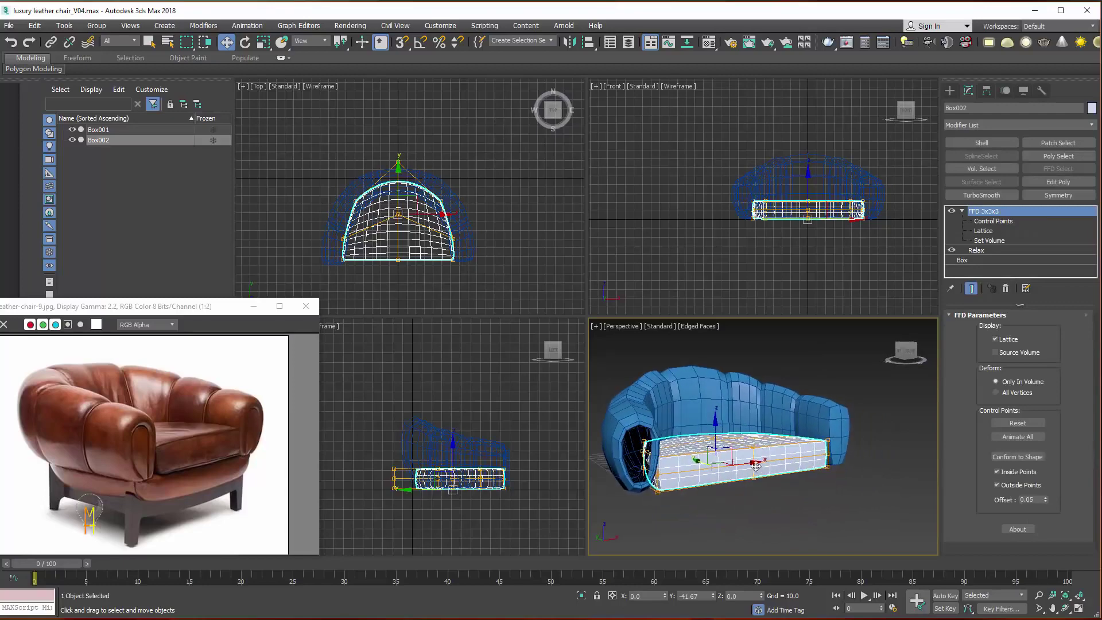
{"action": "right_click", "coordinate": [752, 461]}
{"action": "left_click", "coordinate": [907, 580]}
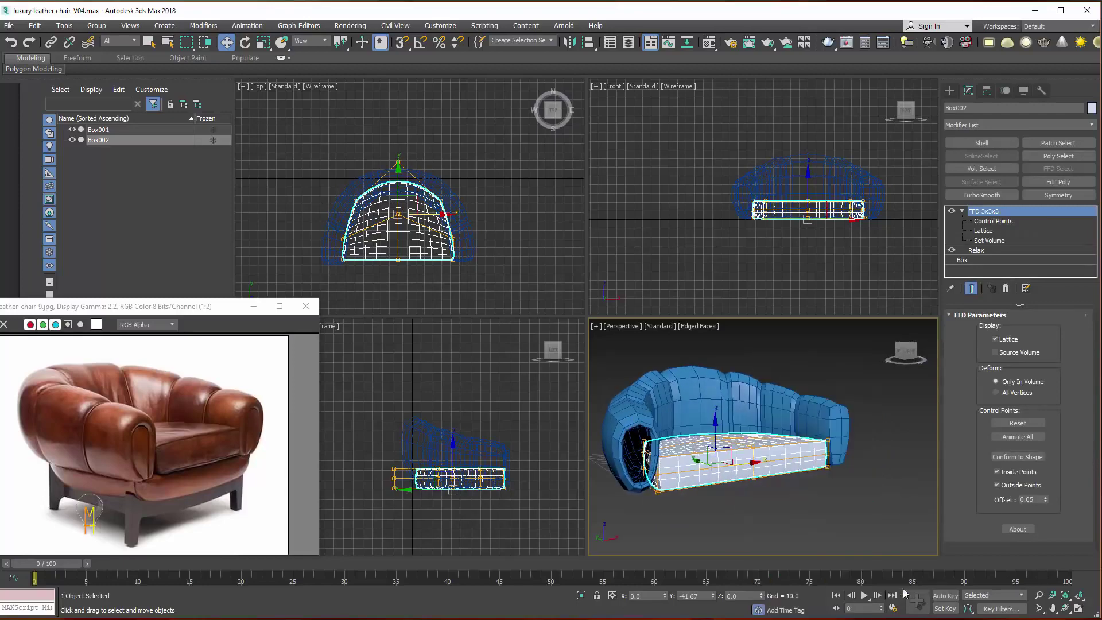
Select the seat's top rim edge loop, adding the left and right end edges (26 edges).
{"action": "middle_click_drag", "start_coordinate": [735, 475], "coordinate": [747, 454], "text": "alt"}
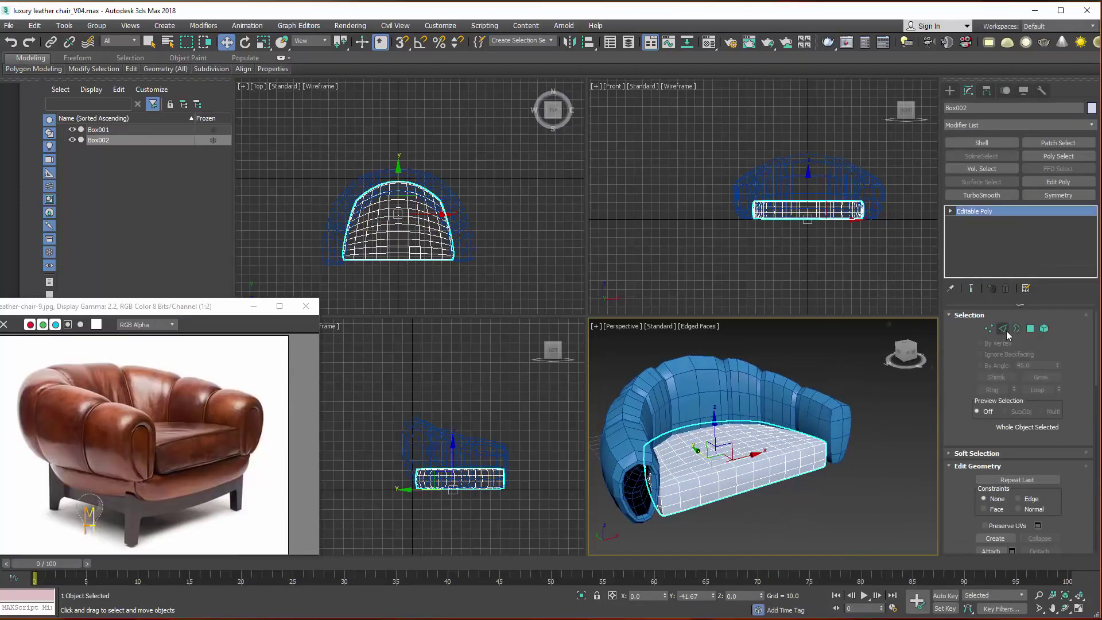
{"action": "left_click", "coordinate": [1003, 329]}
{"action": "left_click", "coordinate": [707, 476]}
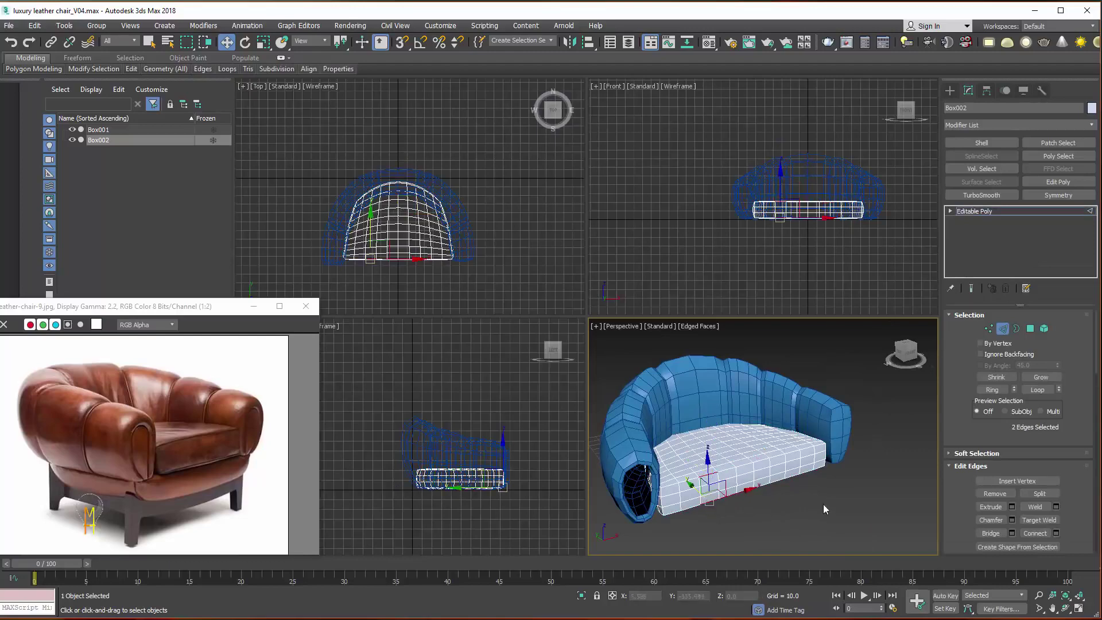
{"action": "scroll", "coordinate": [1072, 399], "scroll_direction": "down", "scroll_amount": 1}
{"action": "left_click", "coordinate": [1046, 373]}
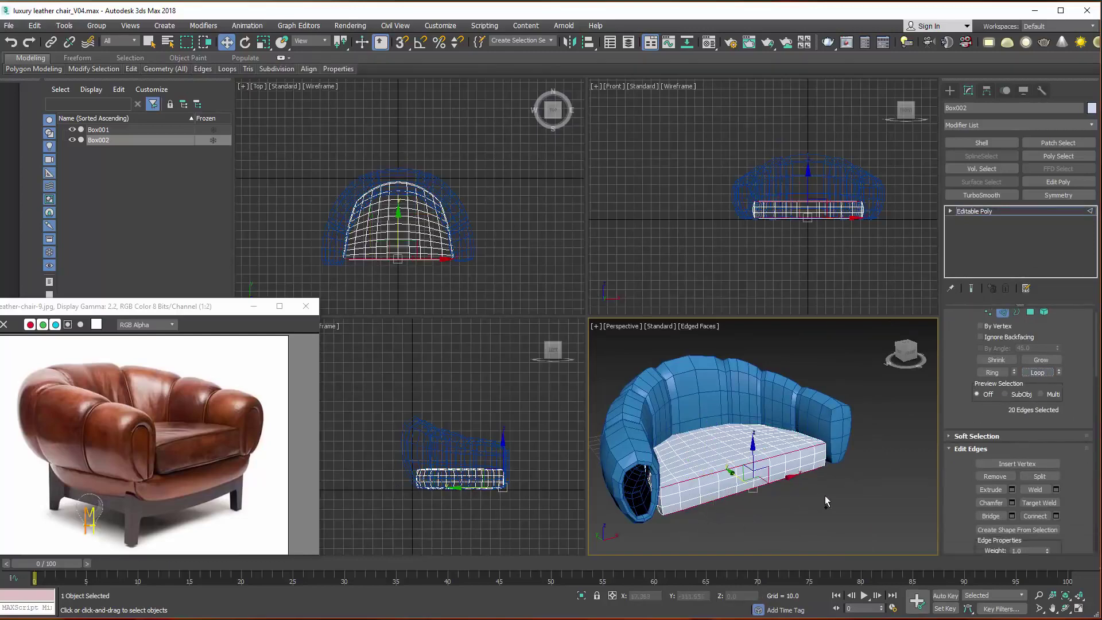
{"action": "left_click", "coordinate": [1079, 609]}
{"action": "scroll", "coordinate": [520, 398], "scroll_direction": "up", "scroll_amount": 3}
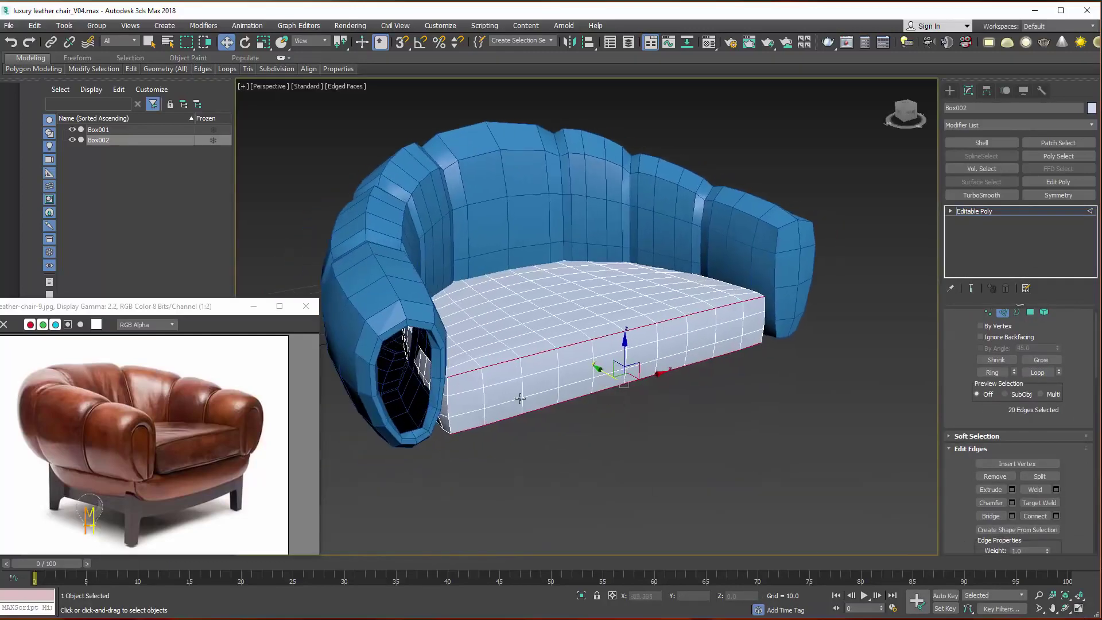
{"action": "left_click", "coordinate": [448, 405], "text": "ctrl"}
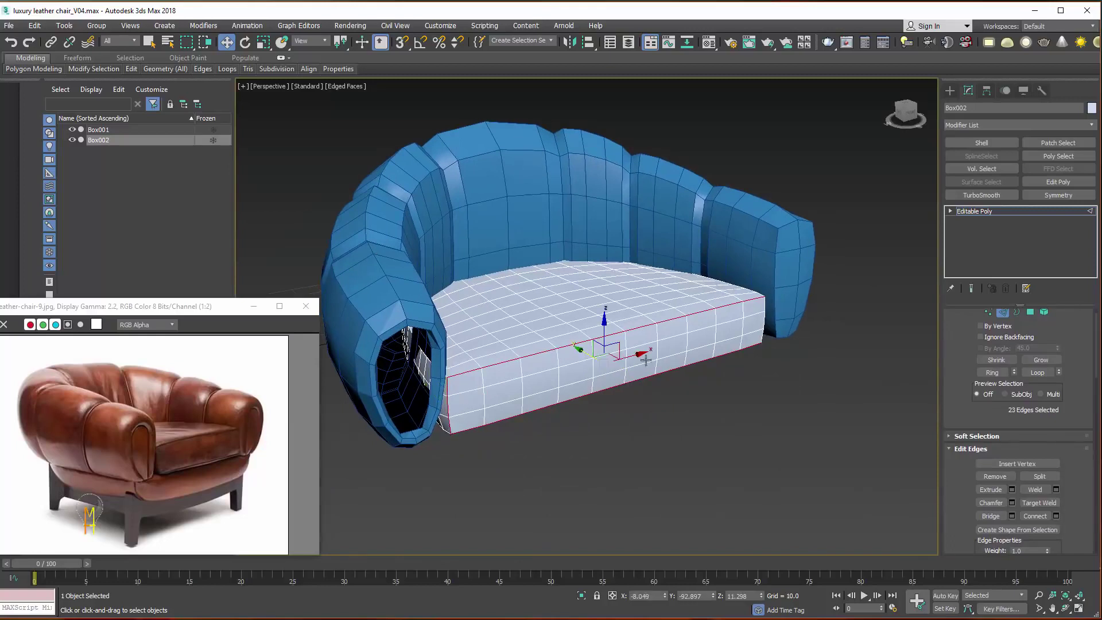
{"action": "left_click", "coordinate": [765, 307], "text": "ctrl"}
{"action": "left_click", "coordinate": [763, 338], "text": "ctrl"}
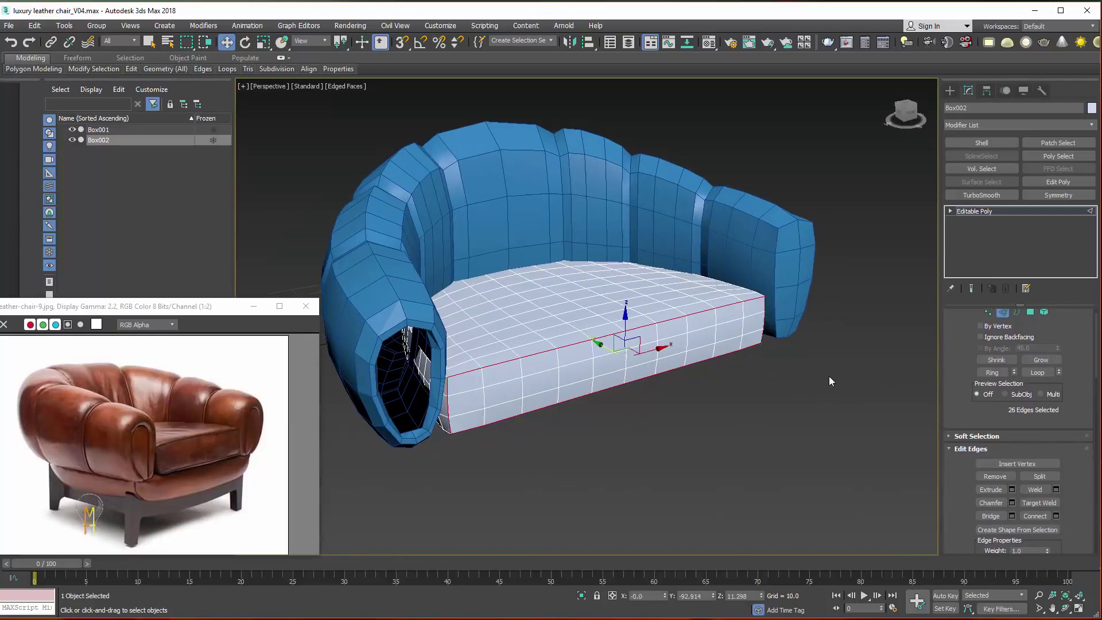
{"action": "scroll", "coordinate": [1046, 422], "scroll_direction": "down", "scroll_amount": 5}
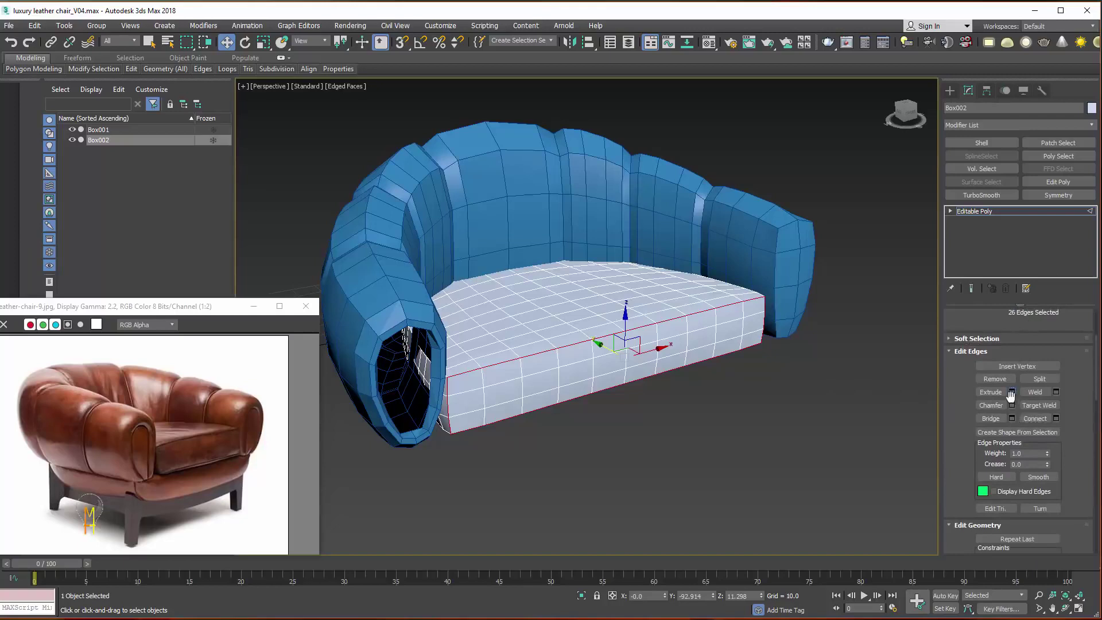
Extrude the rim edges with negative height and small width into a shallow groove.
{"action": "left_click", "coordinate": [1012, 392]}
{"action": "mouse_move", "coordinate": [595, 323]}
{"action": "left_mouse_down"}
{"action": "mouse_move", "coordinate": [593, 371]}
{"action": "mouse_move", "coordinate": [596, 343]}
{"action": "left_mouse_up"}
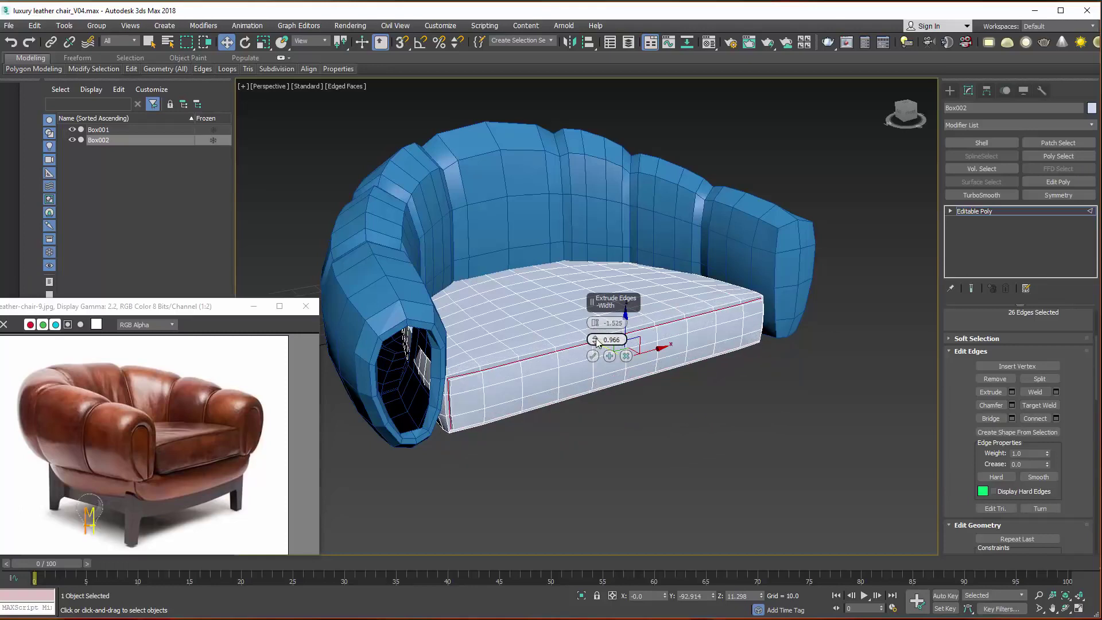
{"action": "mouse_move", "coordinate": [596, 324]}
{"action": "left_mouse_down"}
{"action": "mouse_move", "coordinate": [595, 340]}
{"action": "mouse_move", "coordinate": [592, 316]}
{"action": "left_mouse_up"}
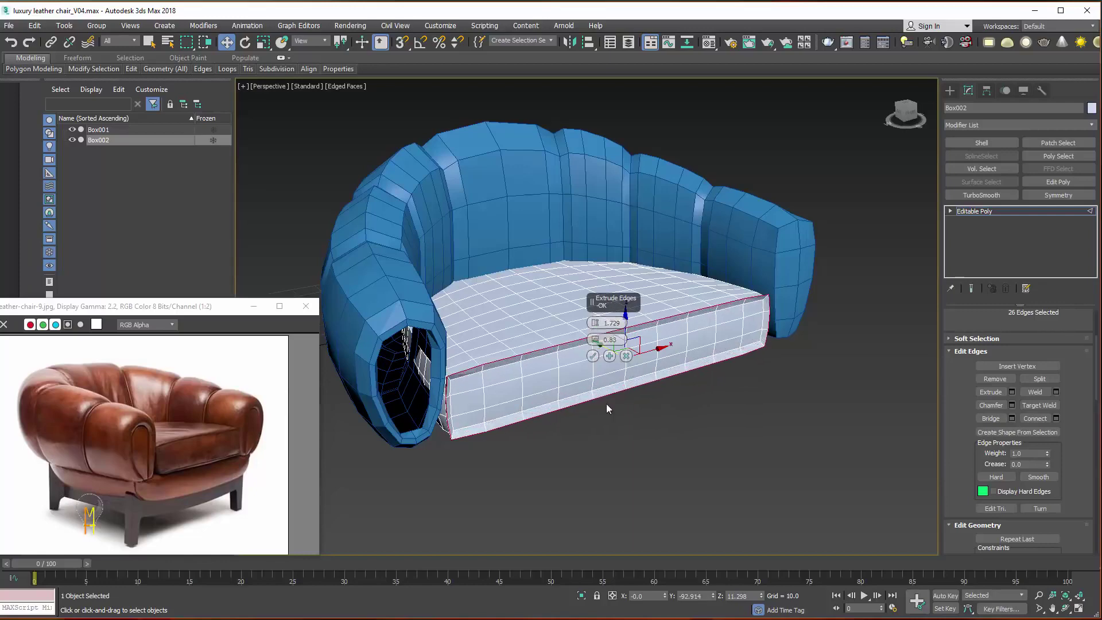
{"action": "middle_click_drag", "start_coordinate": [577, 452], "coordinate": [583, 456], "text": "alt"}
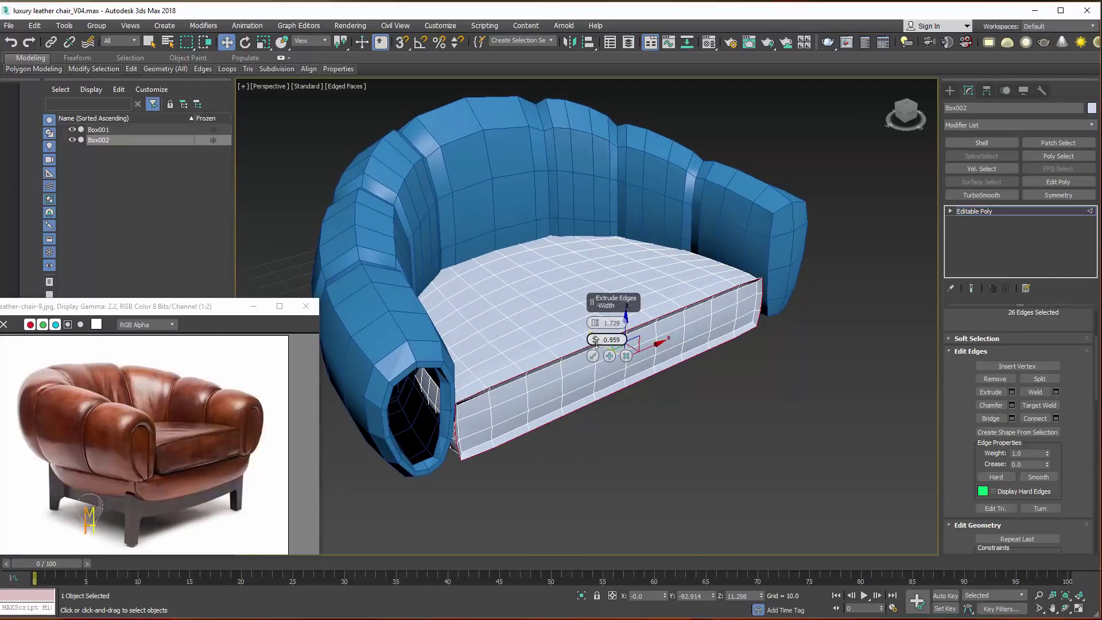
{"action": "left_click_drag", "start_coordinate": [595, 340], "coordinate": [595, 337]}
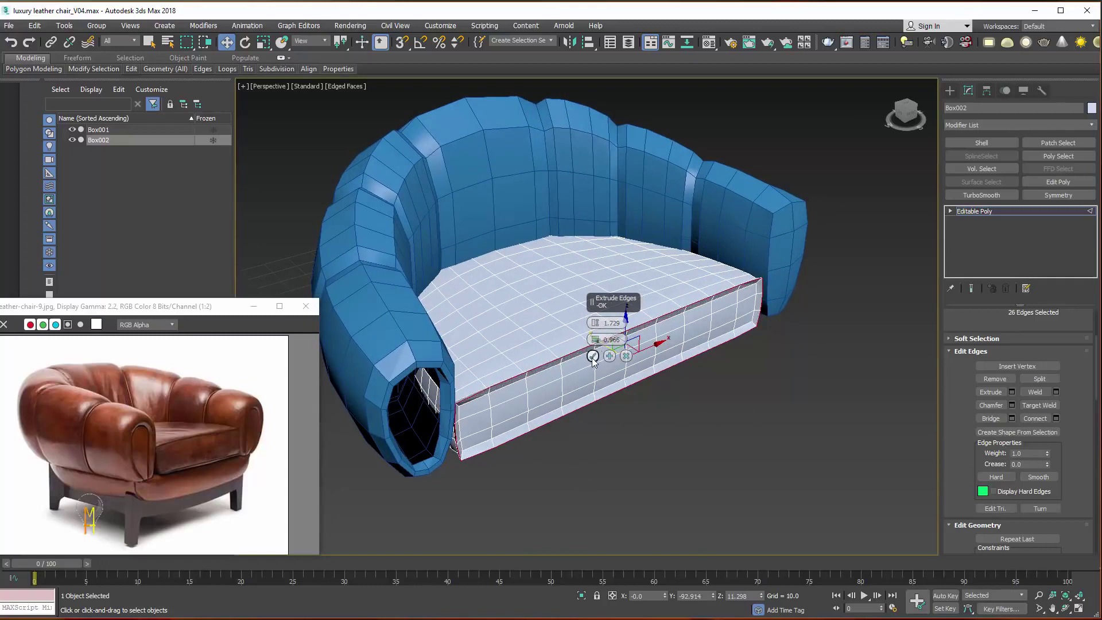
{"action": "left_click", "coordinate": [593, 357]}
Chamfer the groove edges into a doubled seam line, then zoom in on the front rim.
{"action": "left_click", "coordinate": [1006, 405]}
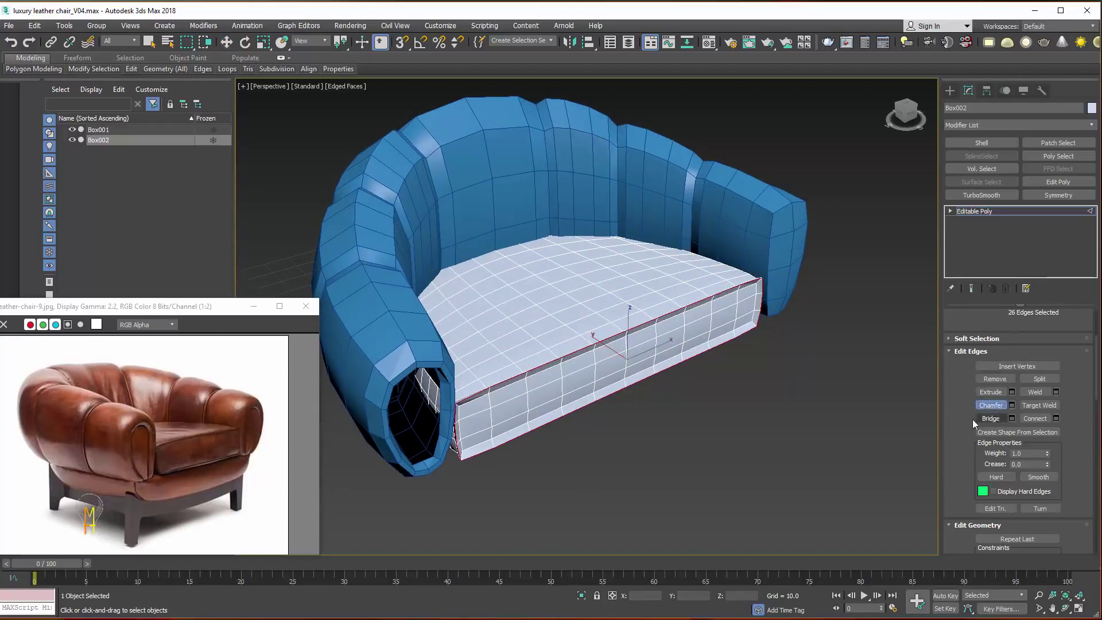
{"action": "left_click_drag", "start_coordinate": [590, 345], "coordinate": [589, 339]}
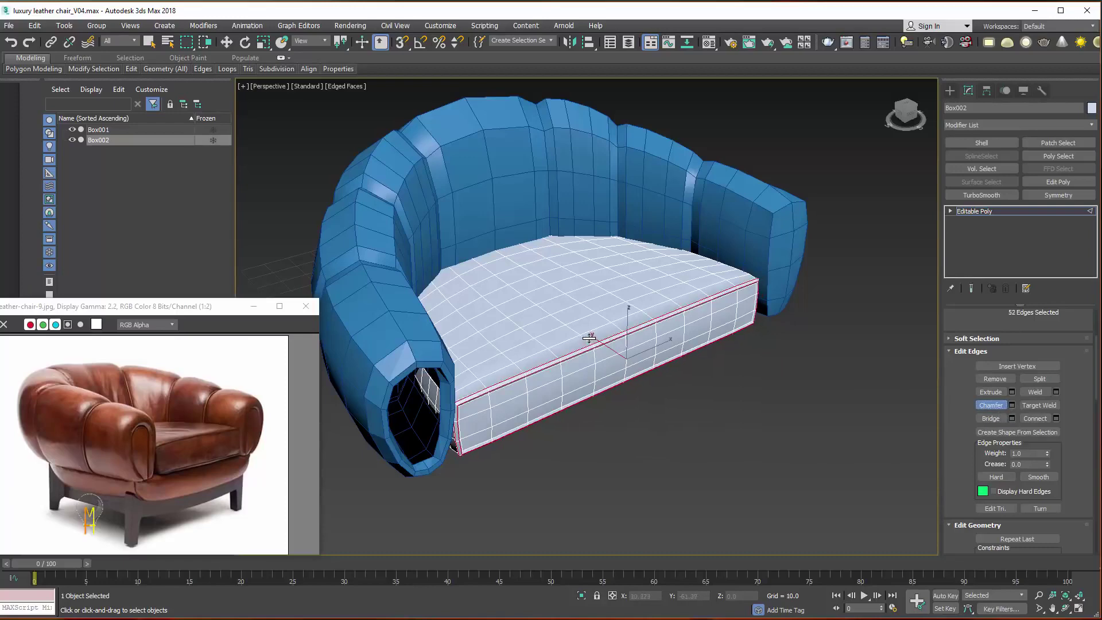
{"action": "mouse_move", "coordinate": [646, 416]}
{"action": "middle_mouse_down", "text": "alt"}
{"action": "mouse_move", "coordinate": [612, 381]}
{"action": "mouse_move", "coordinate": [580, 394]}
{"action": "mouse_move", "coordinate": [760, 438]}
{"action": "middle_mouse_up", "text": "alt"}
{"action": "left_click", "coordinate": [1039, 595]}
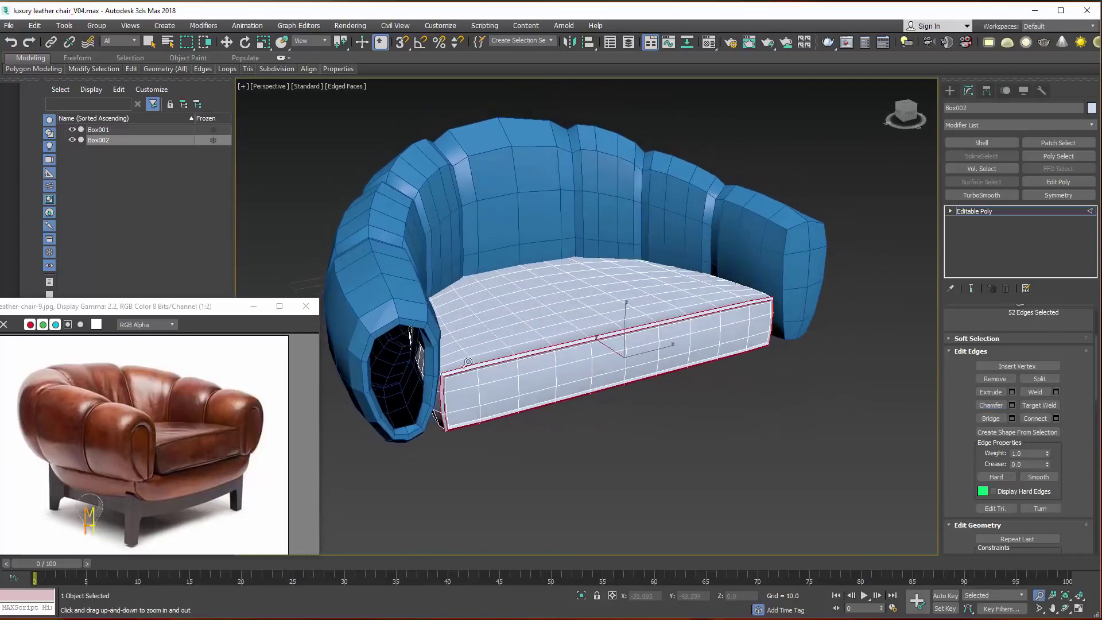
{"action": "left_click_drag", "start_coordinate": [468, 361], "coordinate": [469, 310]}
{"action": "key", "text": "Escape"}
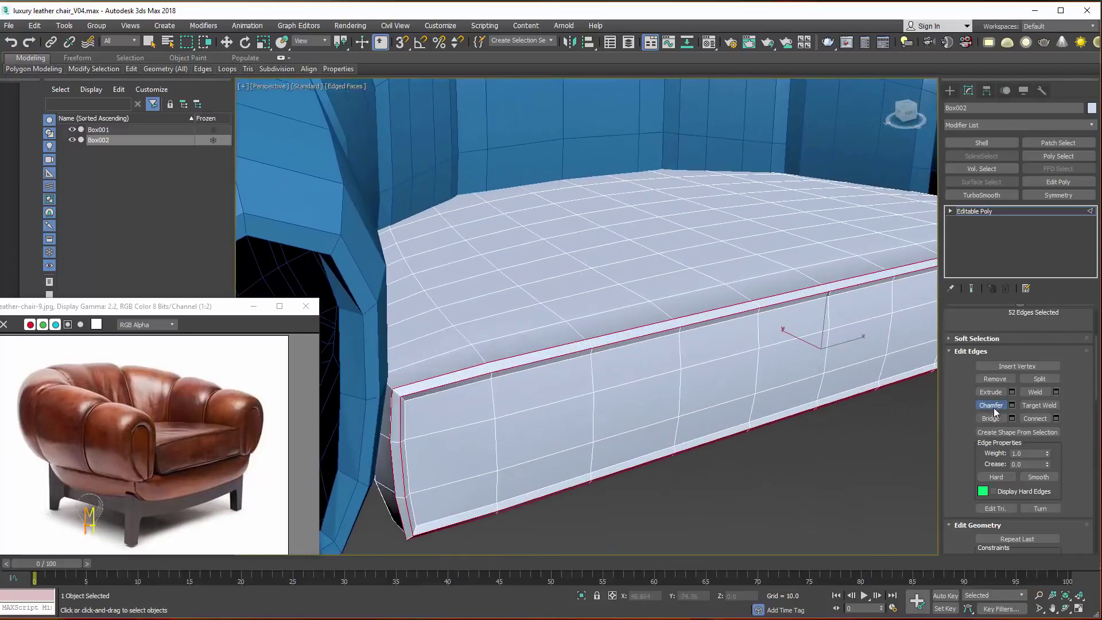
Ring-select edges across the chamfer strip and Connect them with one centre edge loop.
{"action": "key", "text": "w"}
{"action": "left_click", "coordinate": [880, 466]}
{"action": "left_click", "coordinate": [821, 293]}
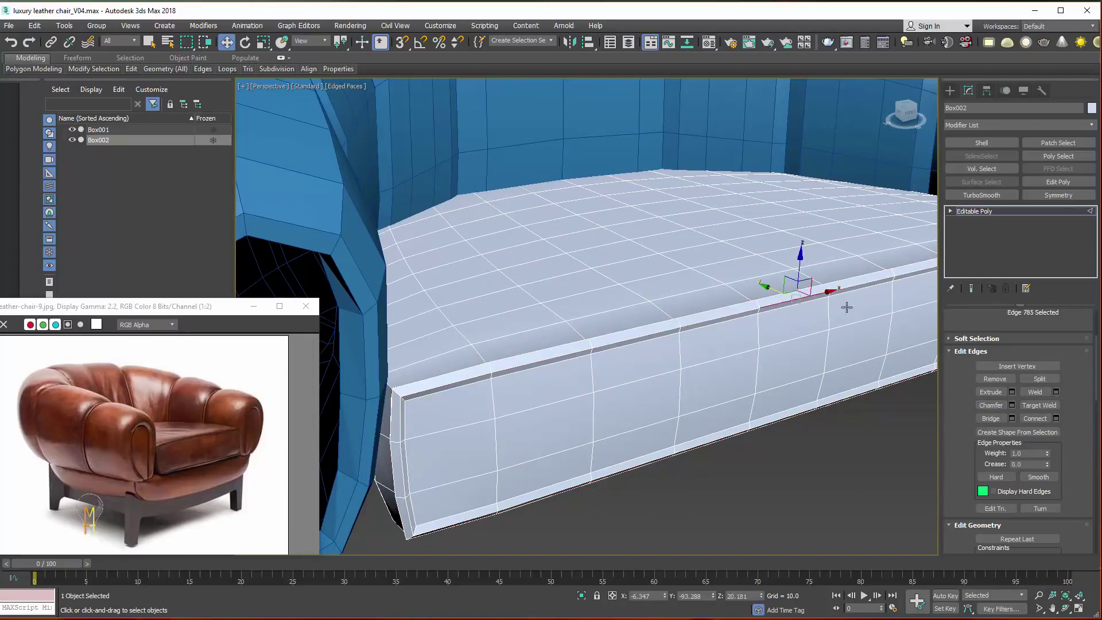
{"action": "left_click", "coordinate": [715, 474]}
{"action": "left_click", "coordinate": [595, 348]}
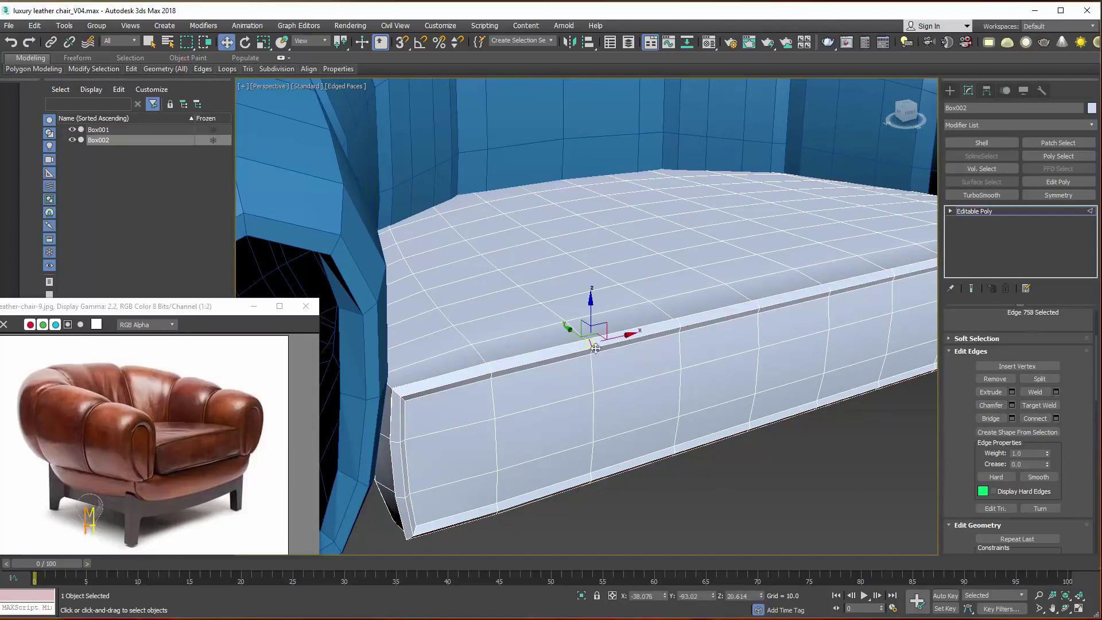
{"action": "scroll", "coordinate": [992, 402], "scroll_direction": "up", "scroll_amount": 3}
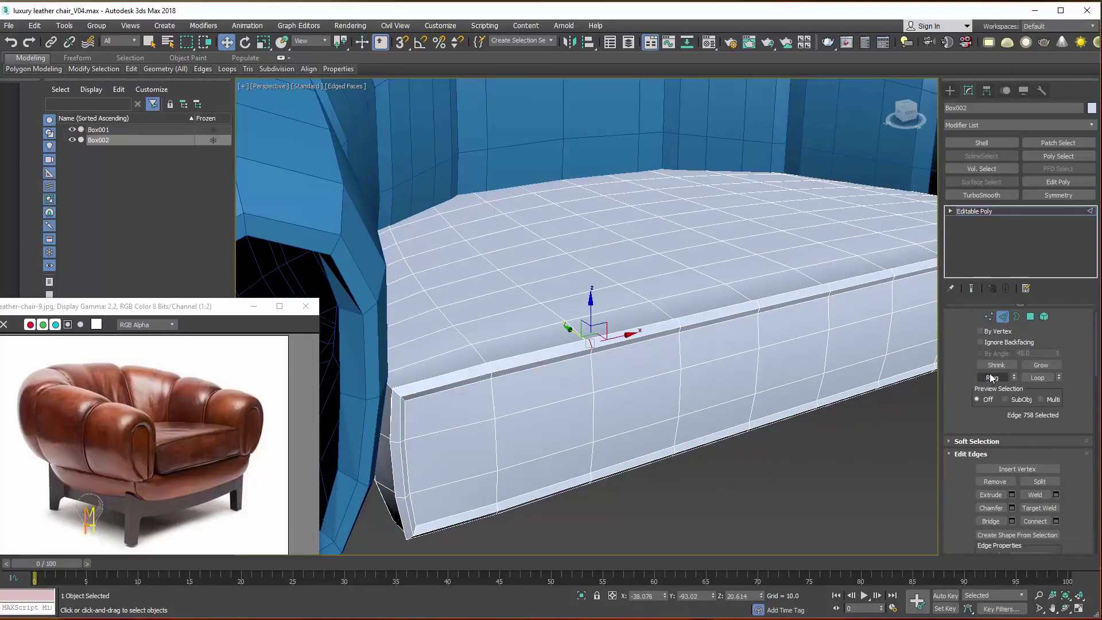
{"action": "left_click", "coordinate": [990, 374]}
{"action": "scroll", "coordinate": [1011, 345], "scroll_direction": "down", "scroll_amount": 4}
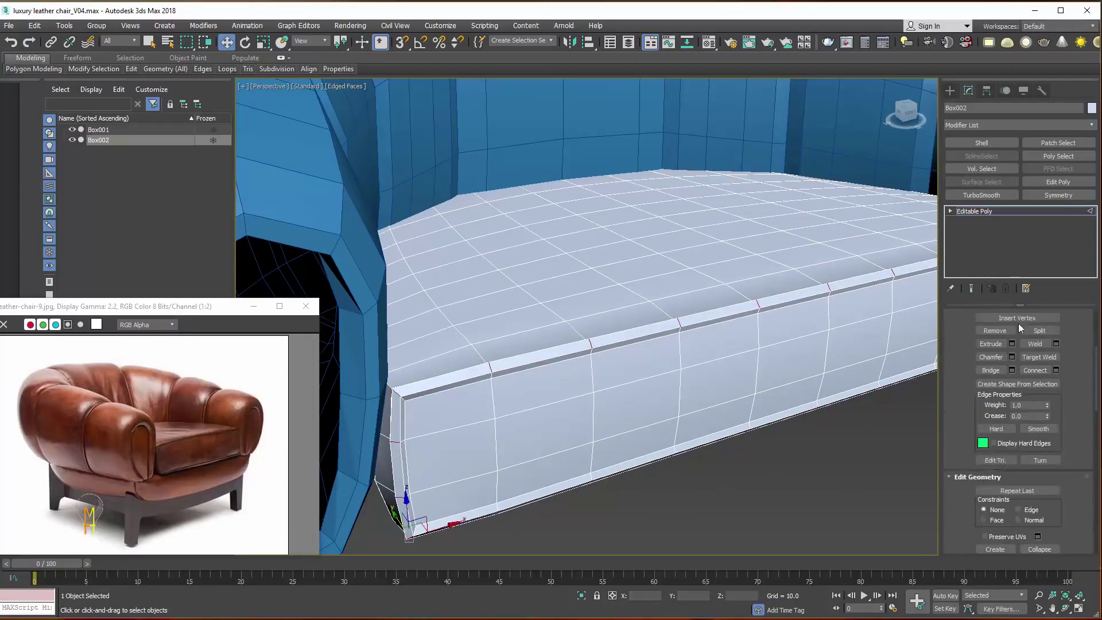
{"action": "left_click", "coordinate": [1056, 371]}
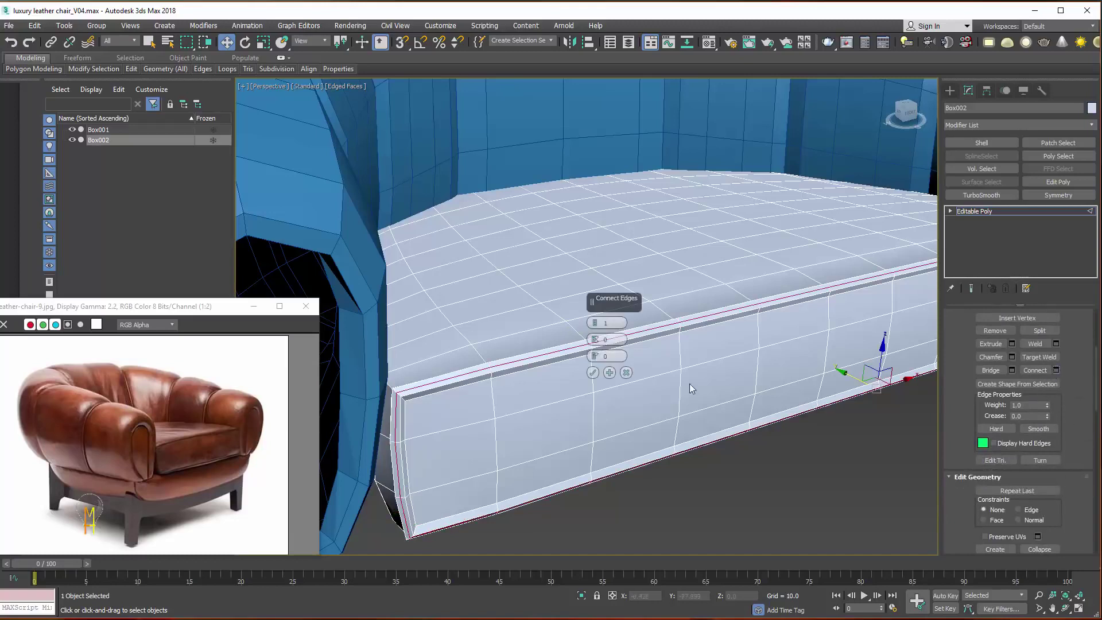
{"action": "left_click", "coordinate": [593, 373]}
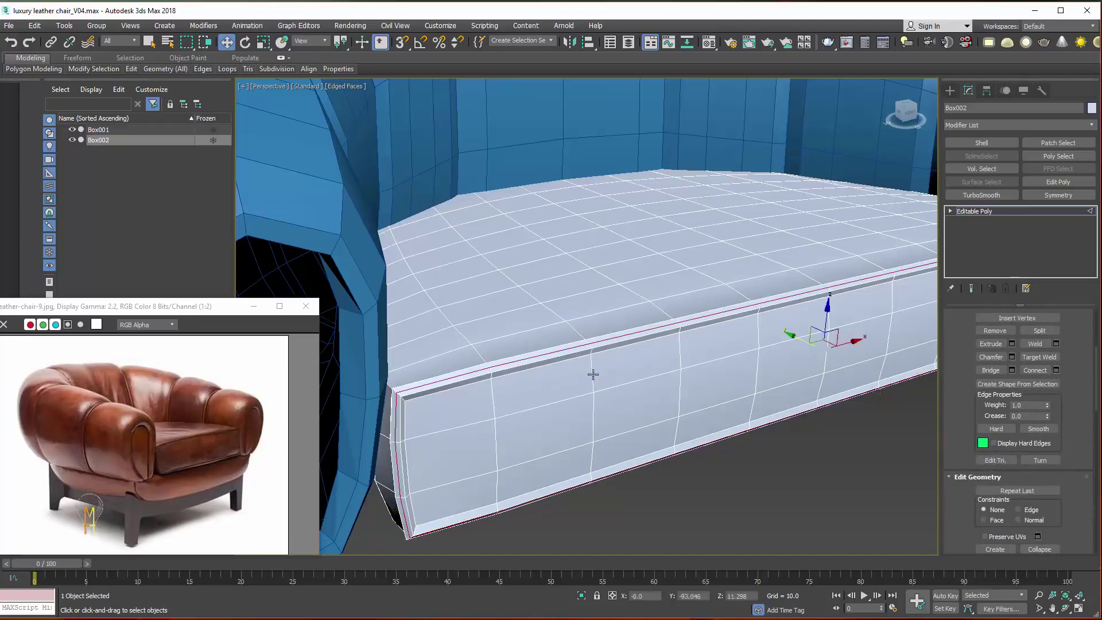
Extrude the new centre loop thin and shallow into an inner seam groove, then clear the selection.
{"action": "left_click", "coordinate": [1011, 344]}
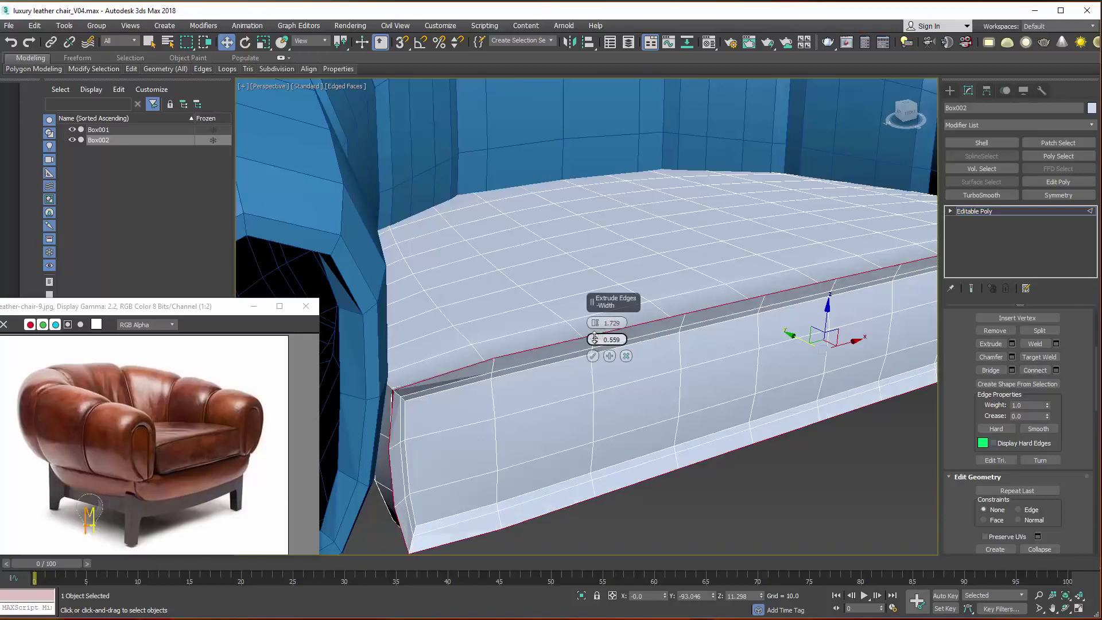
{"action": "mouse_move", "coordinate": [595, 339]}
{"action": "left_mouse_down"}
{"action": "mouse_move", "coordinate": [597, 323]}
{"action": "mouse_move", "coordinate": [597, 340]}
{"action": "left_mouse_up"}
{"action": "left_click", "coordinate": [593, 356]}
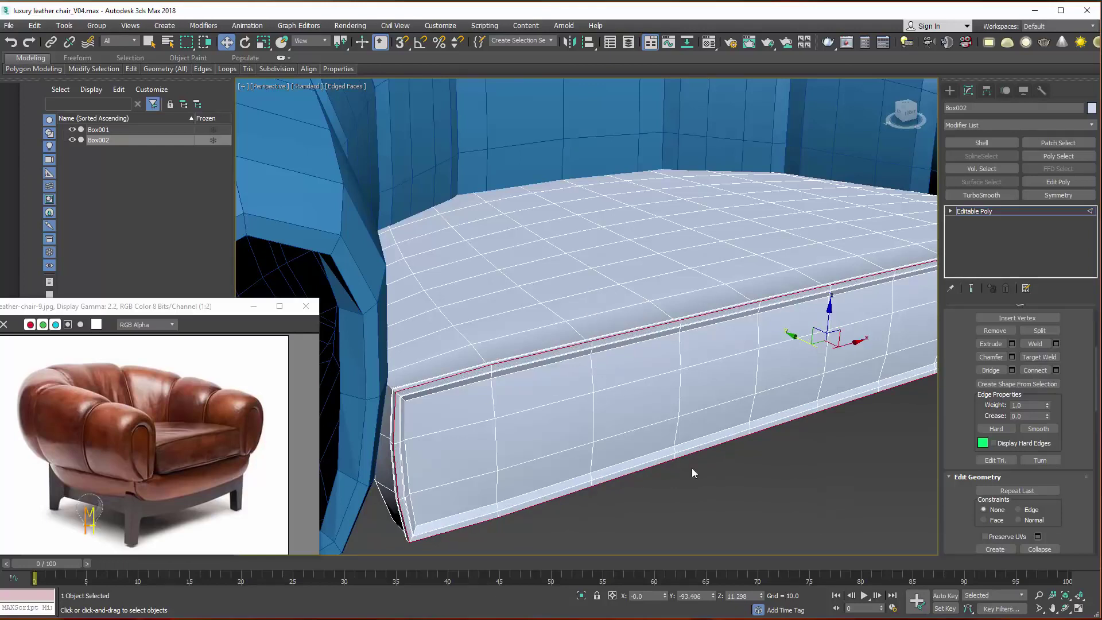
{"action": "left_click", "coordinate": [691, 468]}
Ring-select edges at the seat corner and Connect a new loop slid toward the corner.
{"action": "key", "text": "2"}
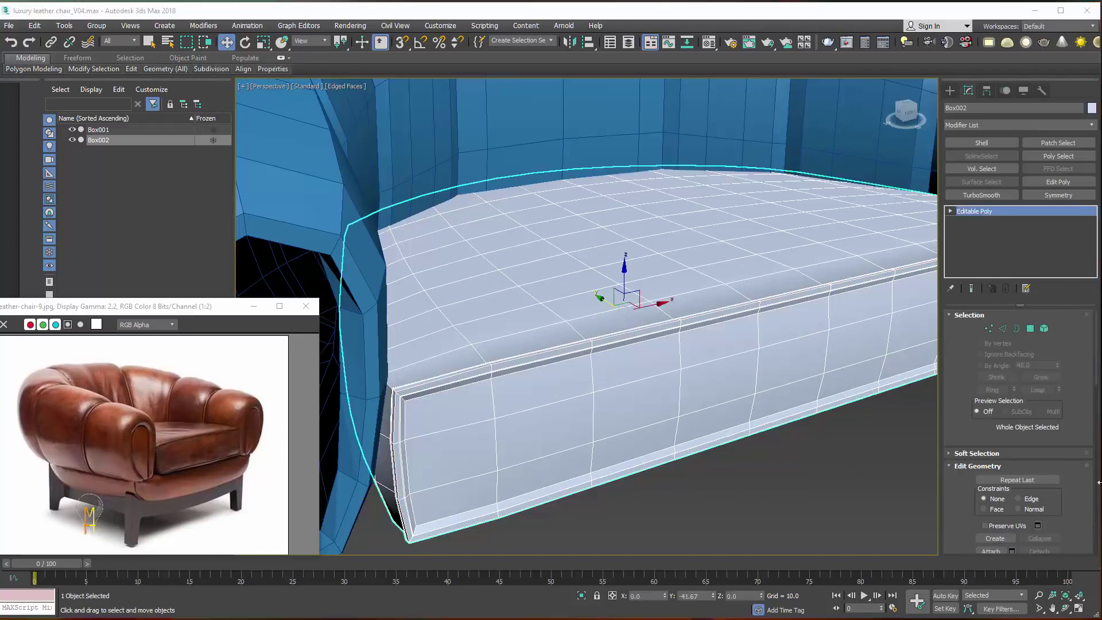
{"action": "key", "text": "2"}
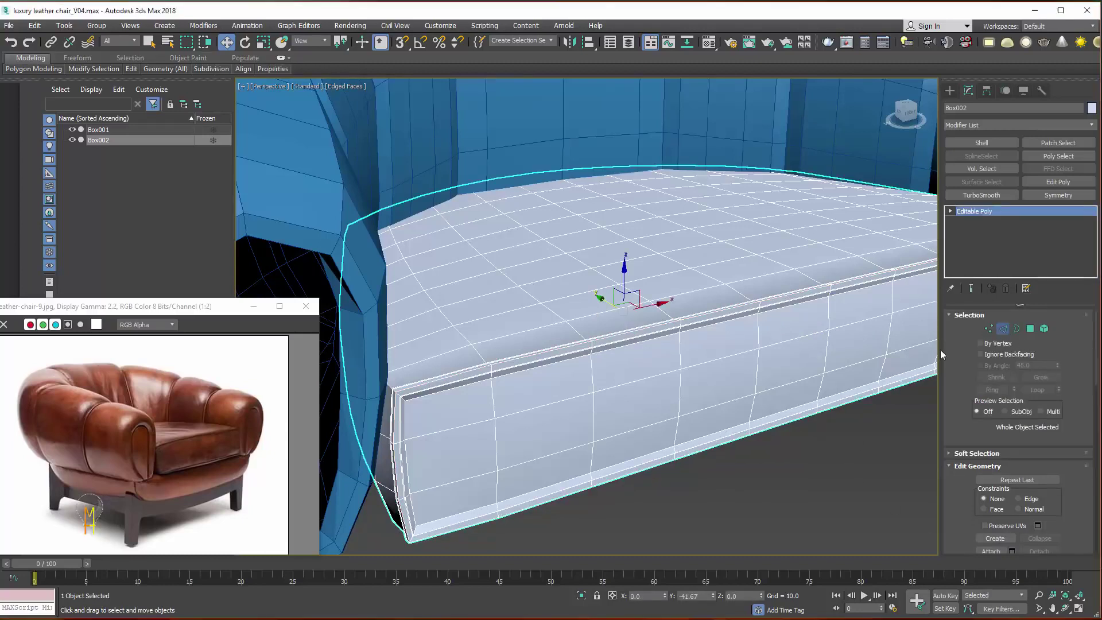
{"action": "left_click", "coordinate": [453, 388]}
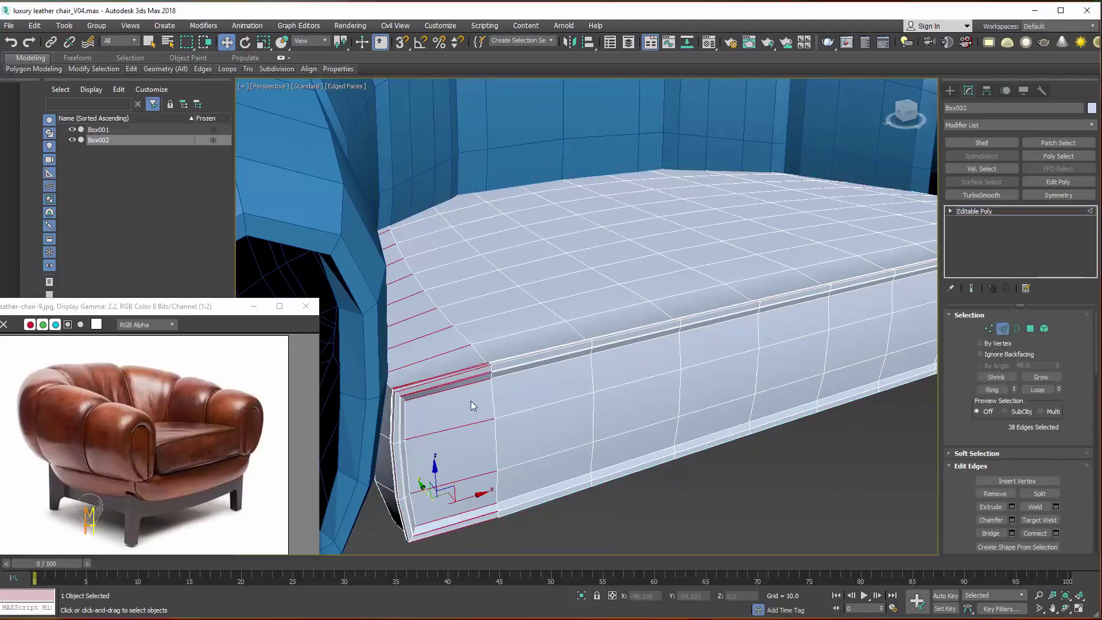
{"action": "left_click", "coordinate": [994, 390]}
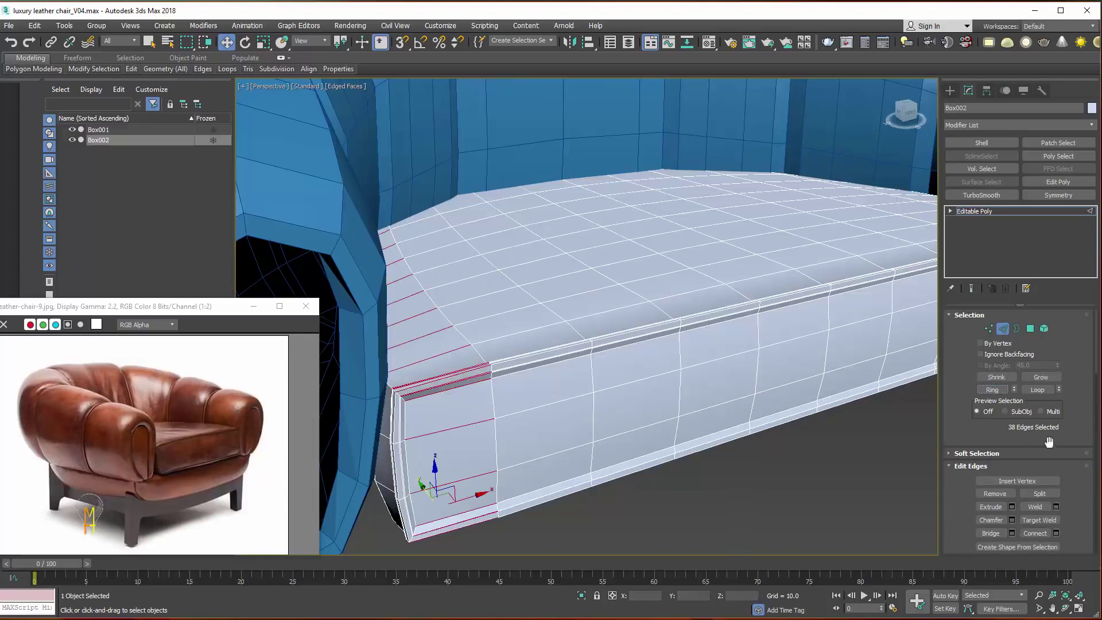
{"action": "left_click", "coordinate": [1056, 533]}
{"action": "mouse_move", "coordinate": [595, 357]}
{"action": "left_mouse_down"}
{"action": "mouse_move", "coordinate": [589, 327]}
{"action": "mouse_move", "coordinate": [590, 345]}
{"action": "left_mouse_up"}
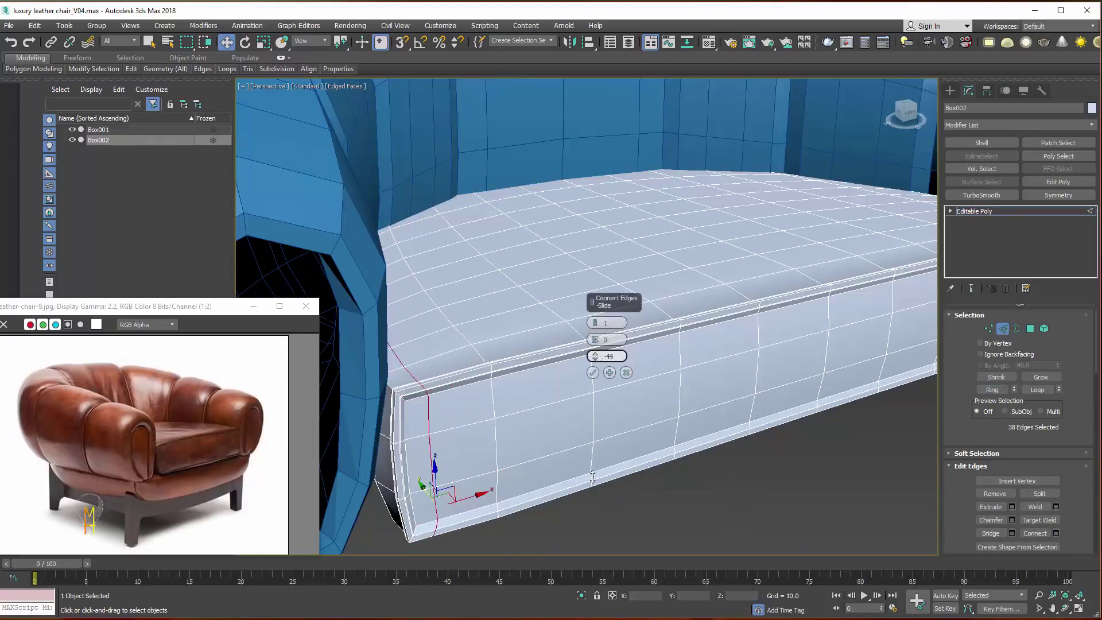
{"action": "left_click", "coordinate": [593, 373]}
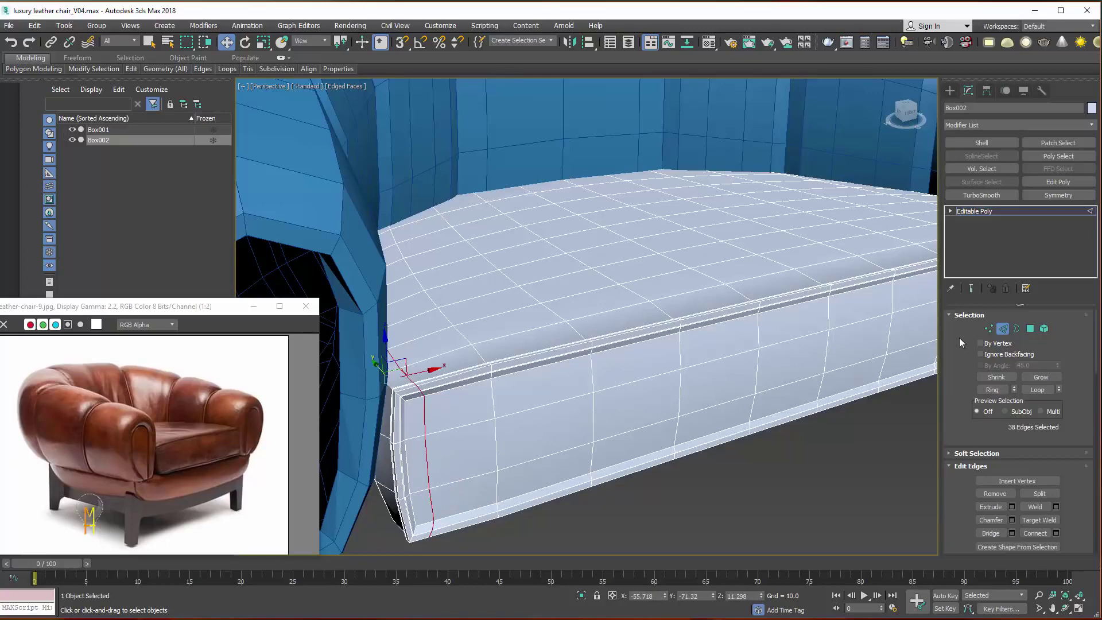
Inspect both seat corners with a trial TurboSmooth, remove it, and restore the four-view layout.
{"action": "left_click", "coordinate": [1005, 333]}
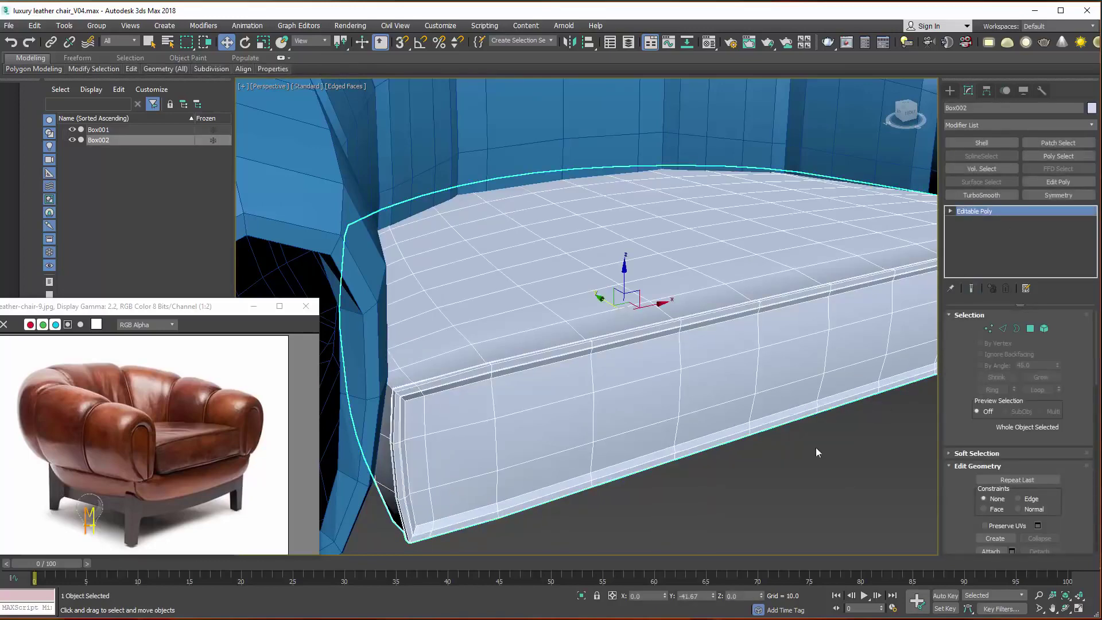
{"action": "middle_click_drag", "start_coordinate": [815, 447], "coordinate": [728, 452], "text": "alt"}
{"action": "middle_click_drag", "start_coordinate": [761, 415], "coordinate": [847, 417], "text": "alt"}
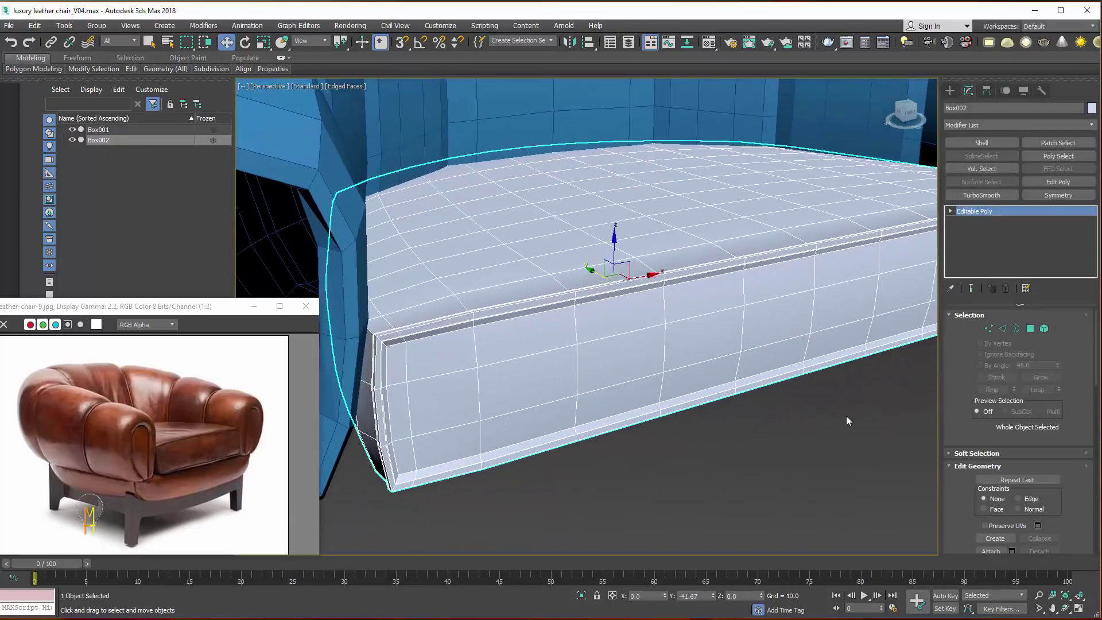
{"action": "left_click", "coordinate": [982, 195]}
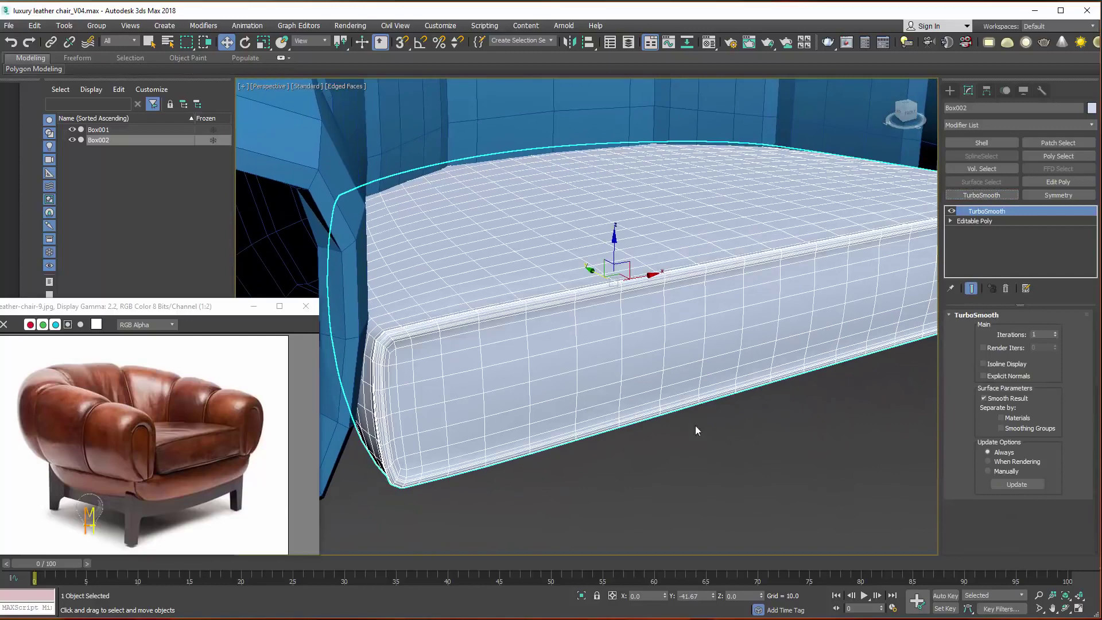
{"action": "left_click", "coordinate": [1006, 288]}
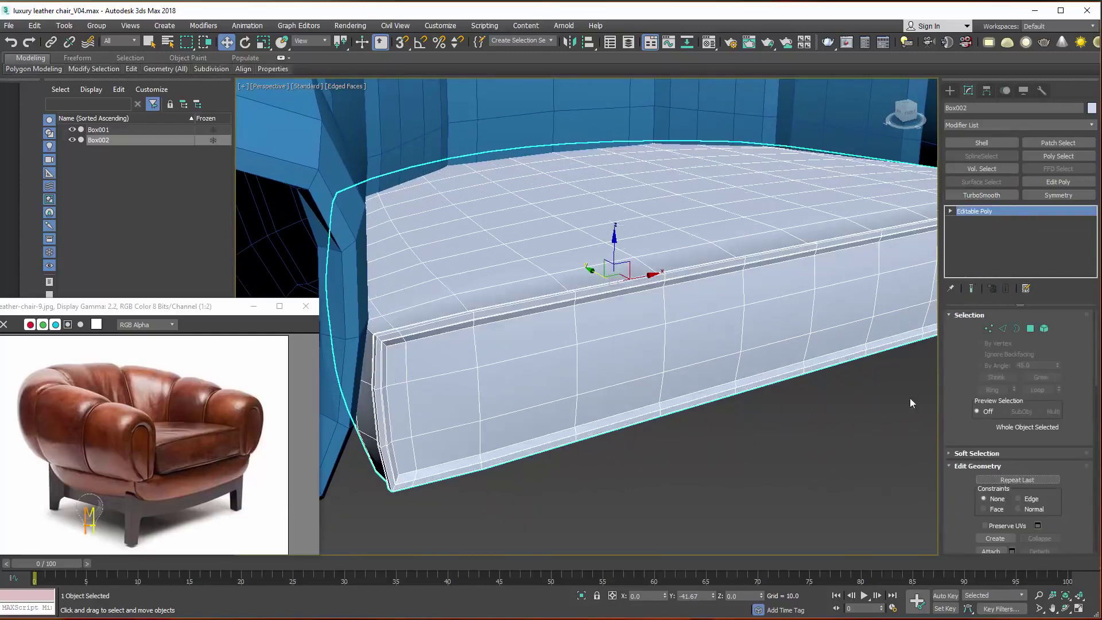
{"action": "left_click", "coordinate": [1080, 609]}
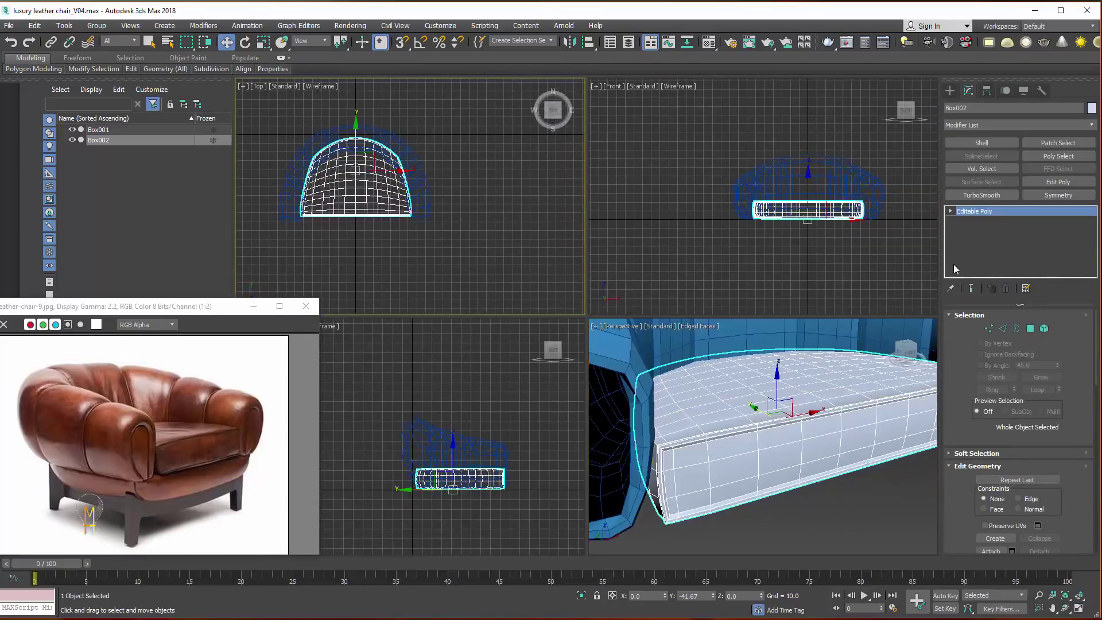
Preview the seat smoothed again, zoom out to the whole chair, then remove the smoothing.
{"action": "left_click", "coordinate": [981, 196]}
{"action": "left_click", "coordinate": [778, 244]}
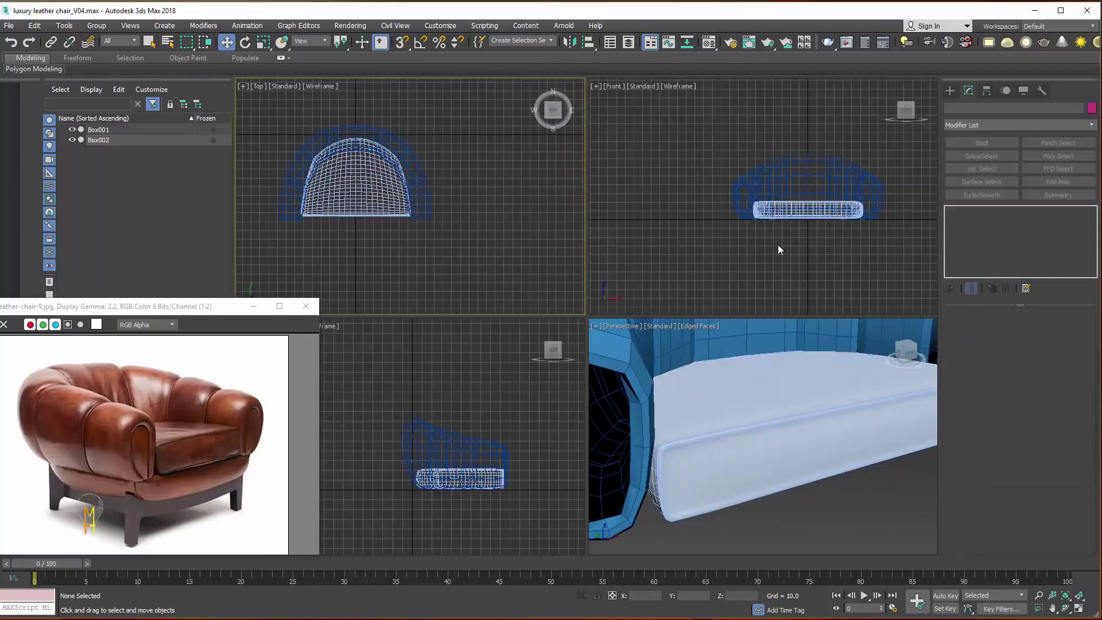
{"action": "left_click", "coordinate": [766, 427]}
{"action": "left_click", "coordinate": [1039, 595]}
{"action": "left_click_drag", "start_coordinate": [770, 396], "coordinate": [718, 455]}
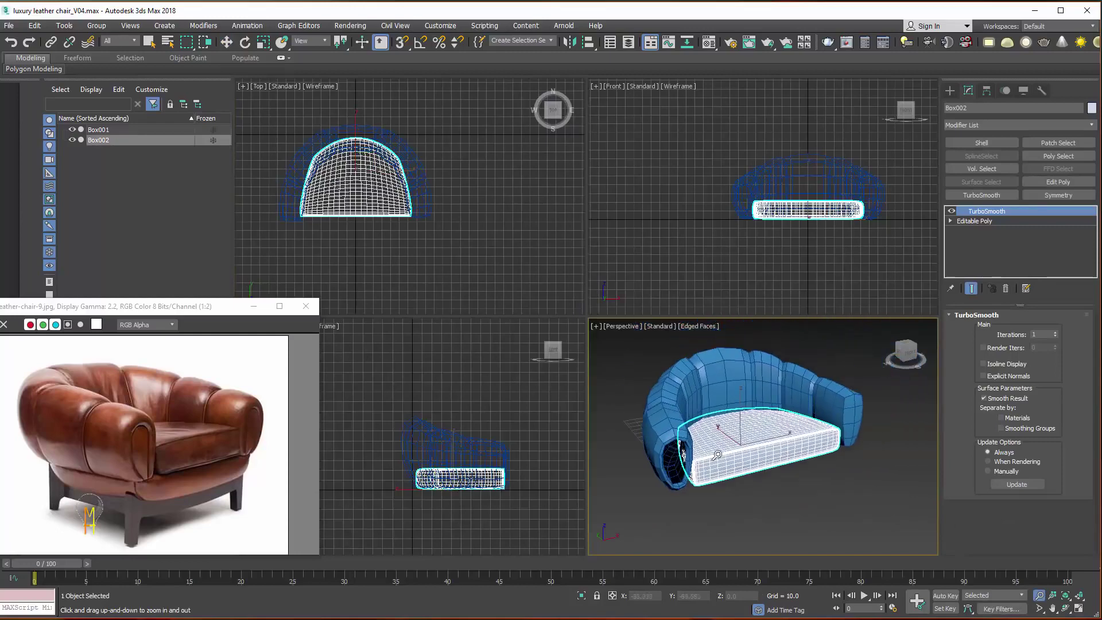
{"action": "left_click", "coordinate": [1006, 289]}
{"action": "key", "text": "w"}
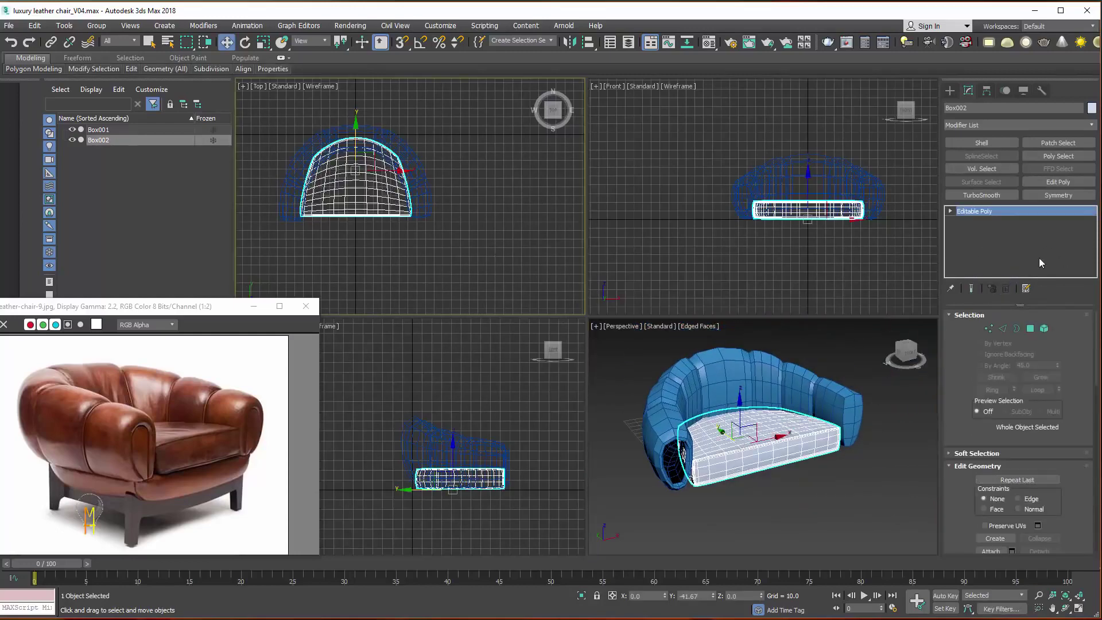
Delete the right half of the seat's polygons in the Top view.
{"action": "left_click", "coordinate": [1031, 328]}
{"action": "left_click_drag", "start_coordinate": [355, 274], "coordinate": [356, 273]}
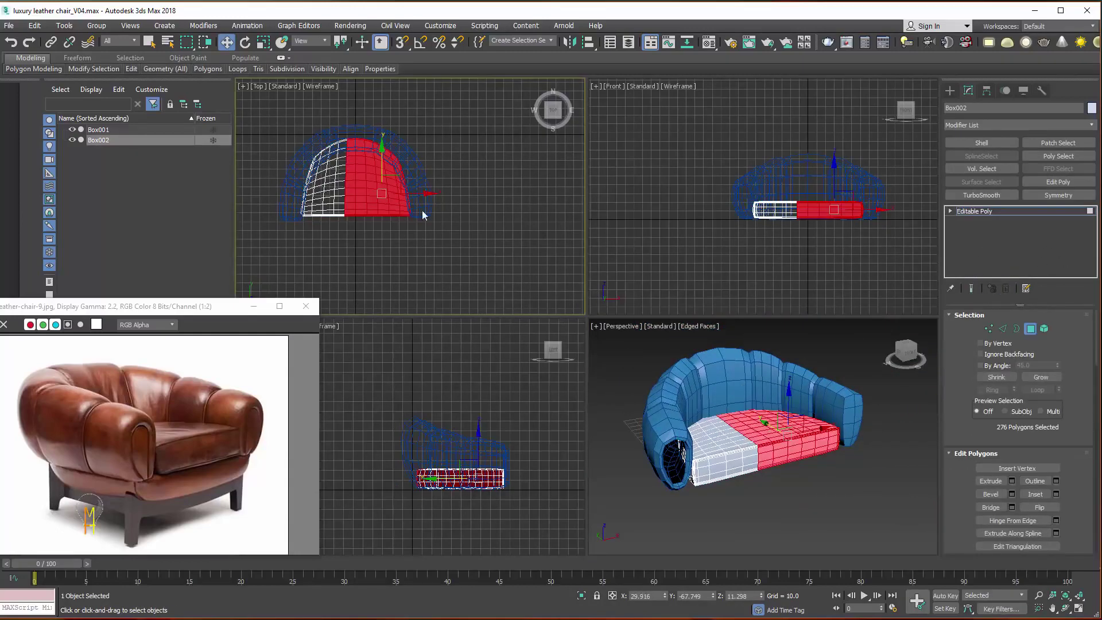
{"action": "key", "text": "Delete"}
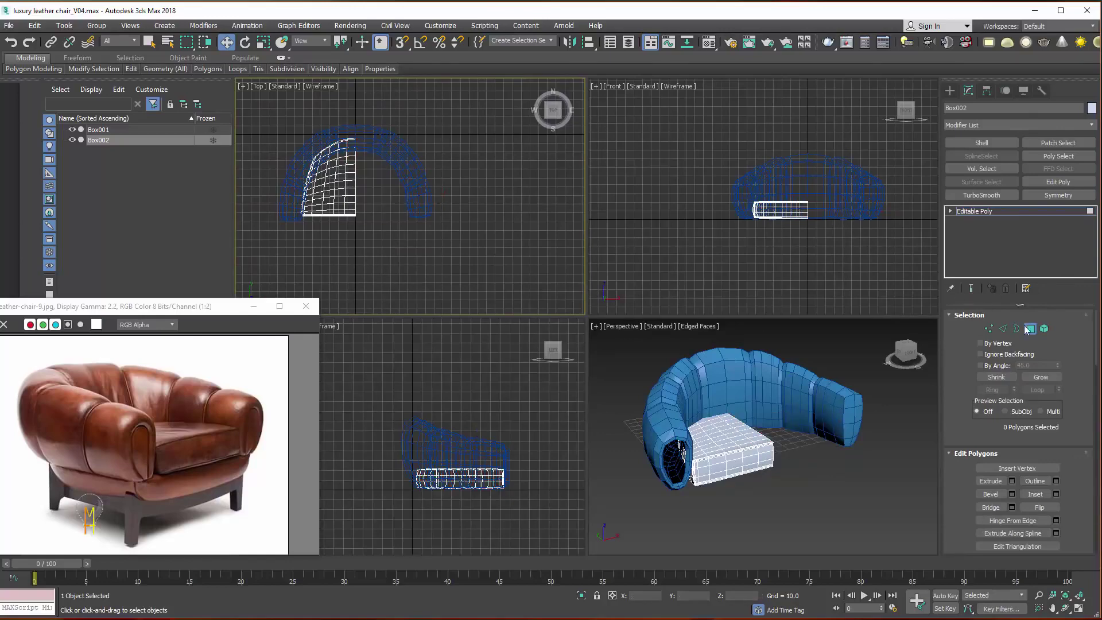
{"action": "left_click", "coordinate": [1026, 329]}
Try and remove a Shell, then add a Symmetry modifier with Flip to mirror the half seat.
{"action": "left_click", "coordinate": [1028, 125]}
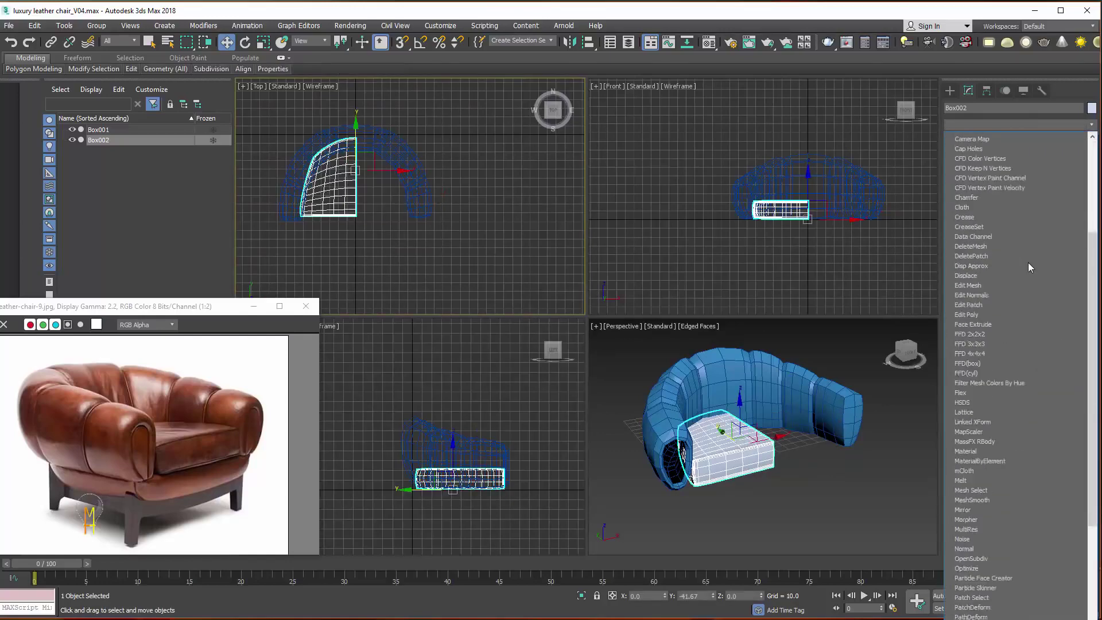
{"action": "scroll", "coordinate": [1026, 262], "scroll_direction": "down", "scroll_amount": 10}
{"action": "left_click", "coordinate": [983, 337]}
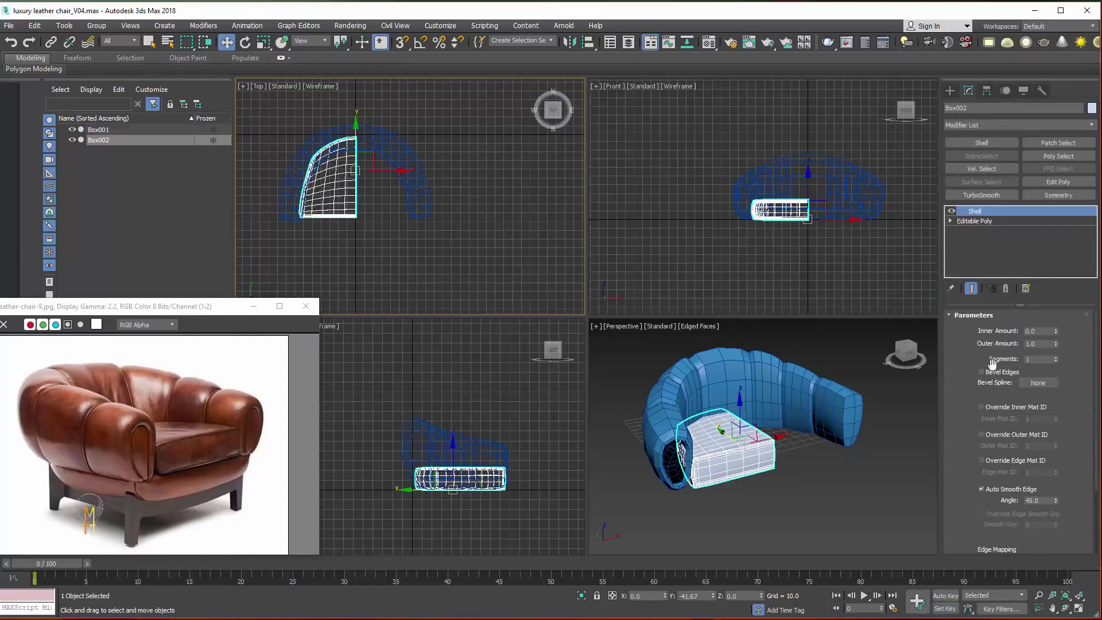
{"action": "left_click", "coordinate": [1006, 290]}
{"action": "left_click", "coordinate": [1010, 125]}
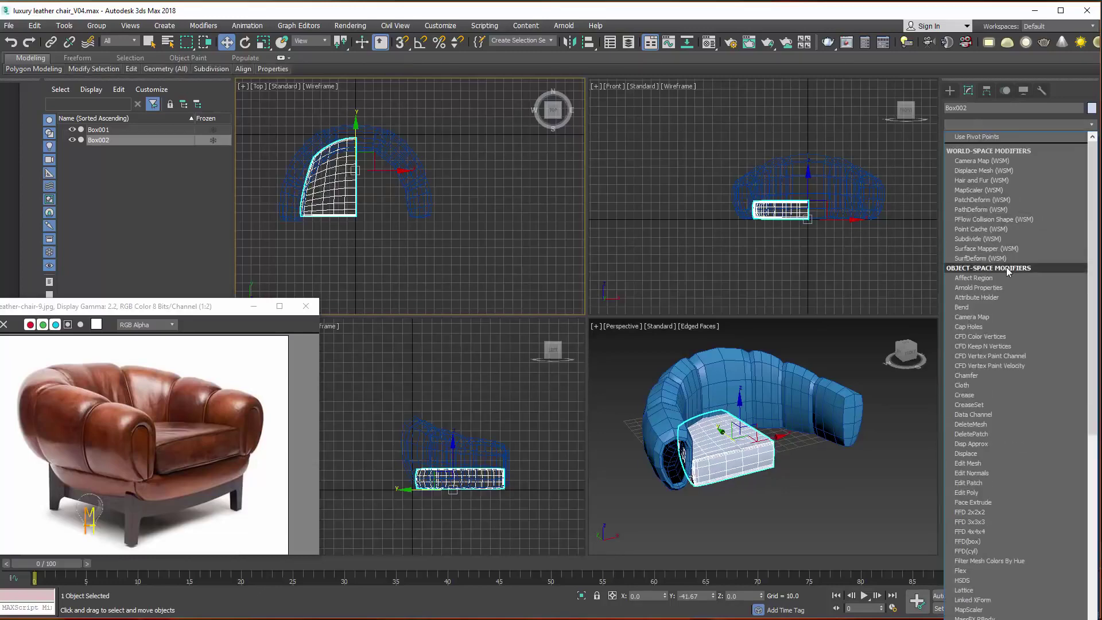
{"action": "scroll", "coordinate": [1007, 266], "scroll_direction": "down", "scroll_amount": 5}
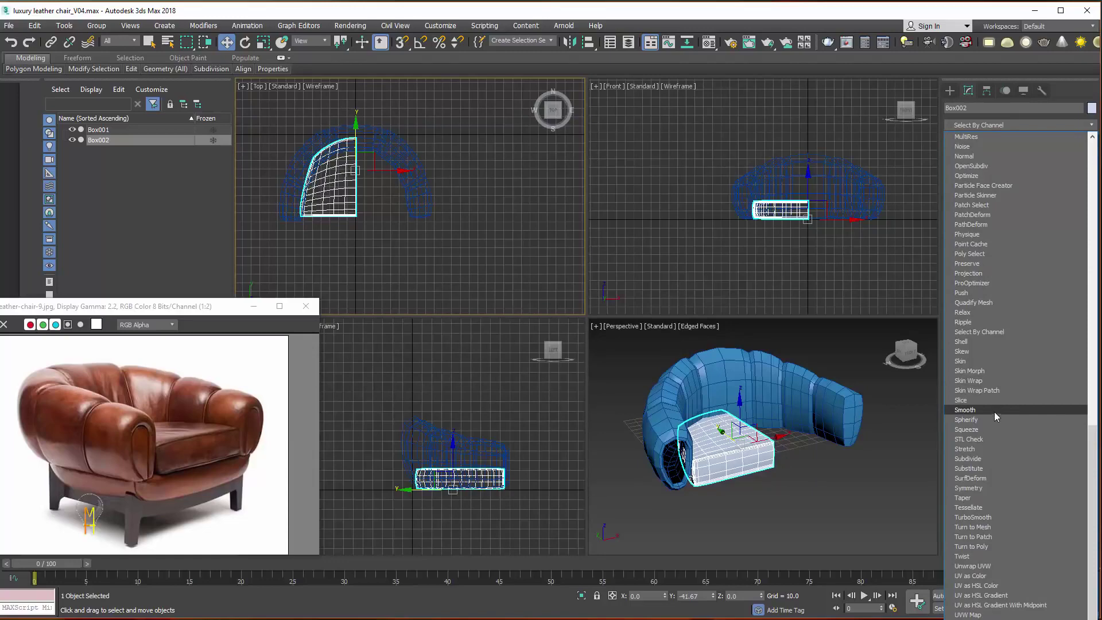
{"action": "left_click", "coordinate": [997, 488]}
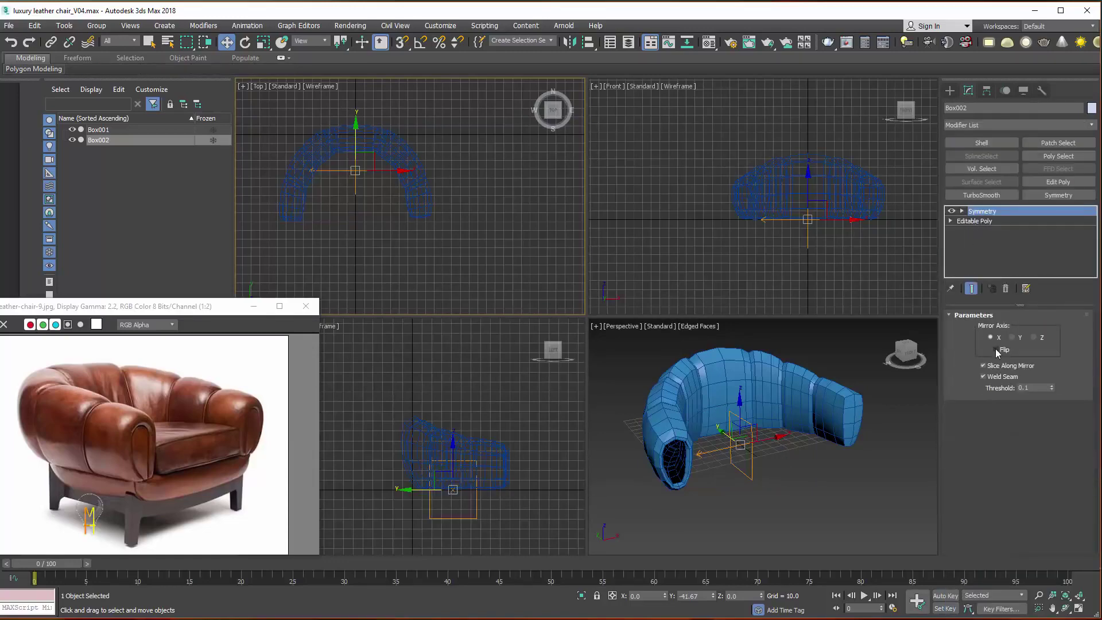
{"action": "key", "text": "alt+q"}
{"action": "left_click", "coordinate": [887, 494]}
{"action": "left_click", "coordinate": [850, 425]}
Select the armrest-back Box001 and Collapse All to bake the Relax shape into the mesh.
{"action": "left_click", "coordinate": [691, 498]}
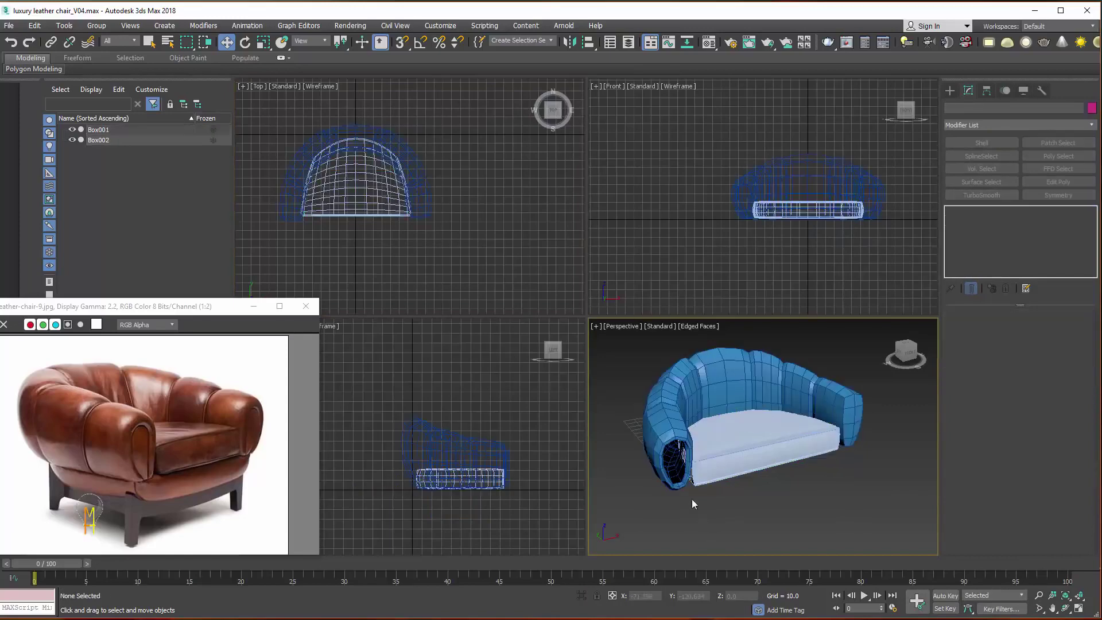
{"action": "left_click", "coordinate": [693, 436]}
{"action": "middle_click_drag", "start_coordinate": [693, 436], "coordinate": [879, 311], "text": "alt"}
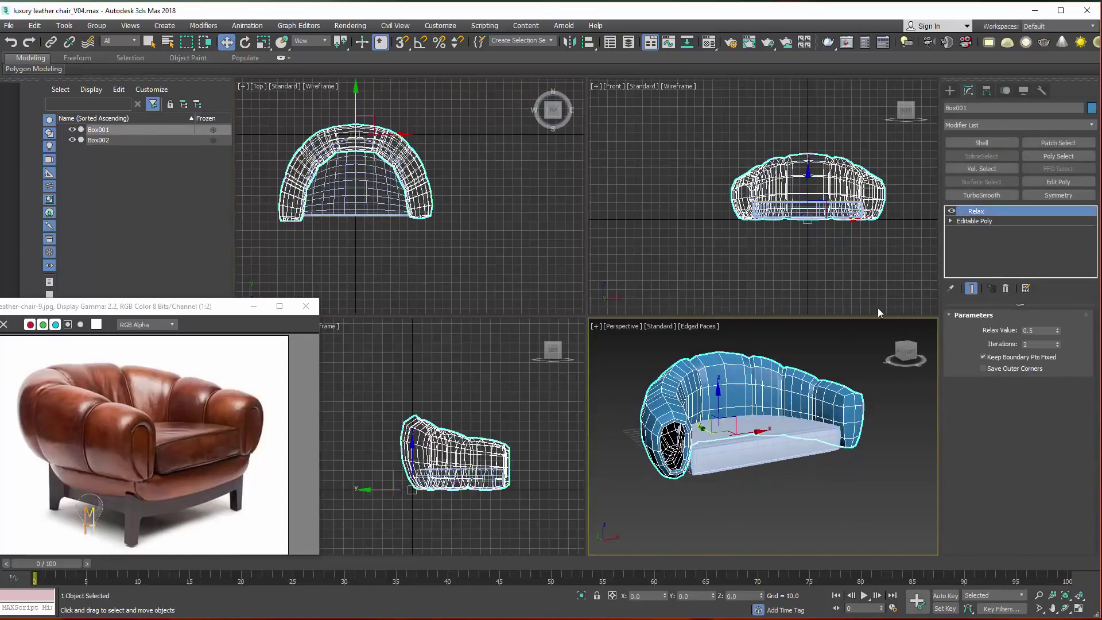
{"action": "right_click", "coordinate": [996, 210]}
{"action": "left_click", "coordinate": [985, 327]}
{"action": "left_click", "coordinate": [602, 352]}
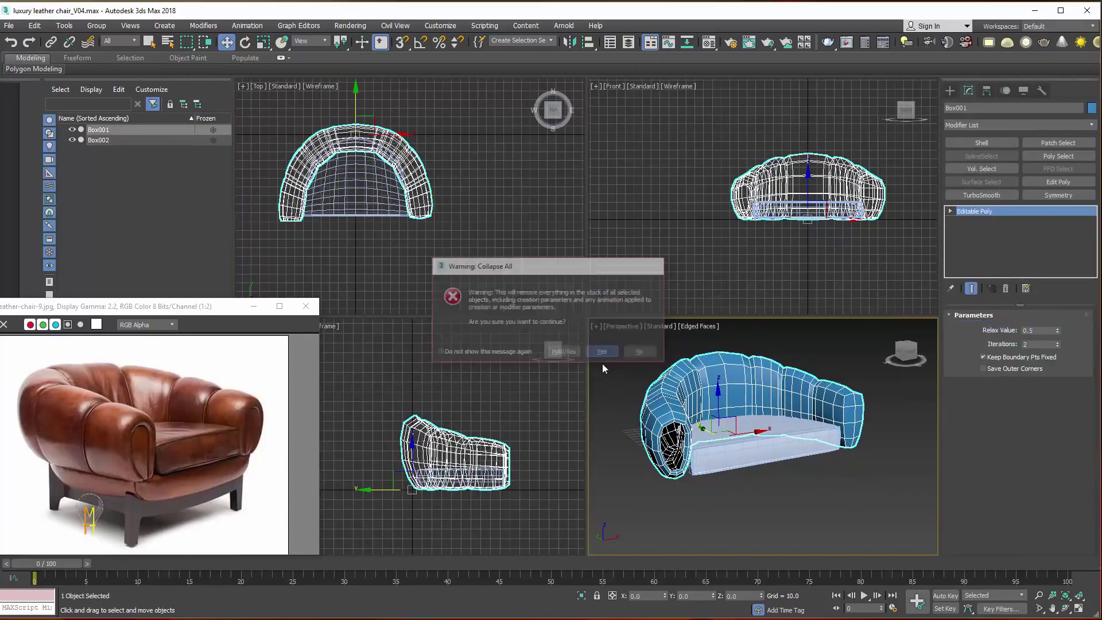
Select the armrest end's open border, scale it down, and Cap it with new polygons.
{"action": "left_click", "coordinate": [1017, 328]}
{"action": "left_click", "coordinate": [679, 437]}
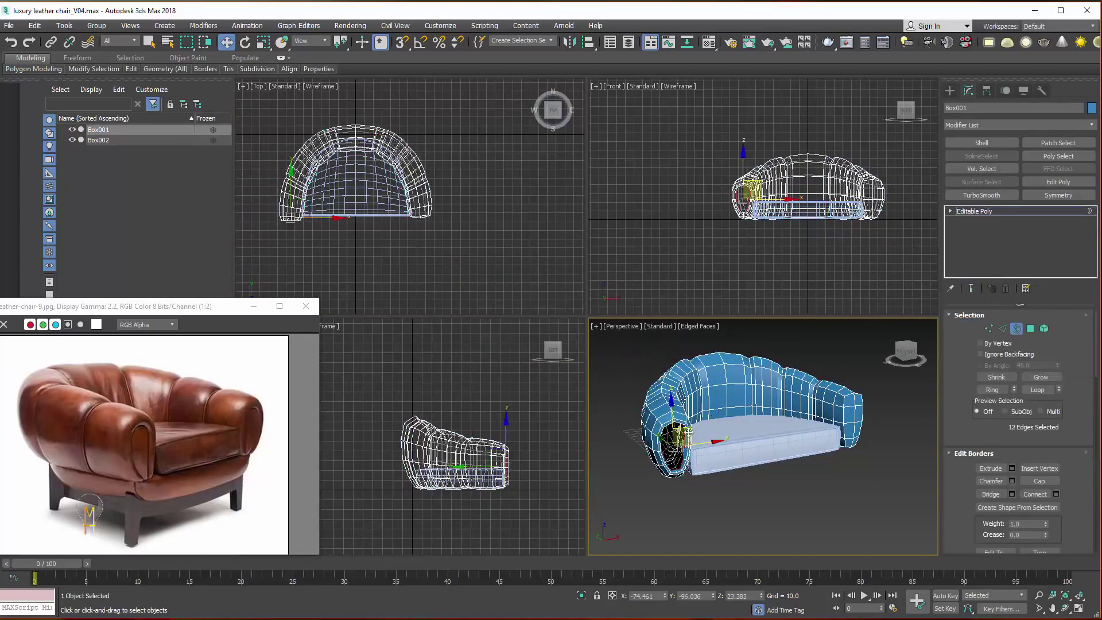
{"action": "left_click", "coordinate": [1039, 596]}
{"action": "left_click_drag", "start_coordinate": [851, 540], "coordinate": [774, 345]}
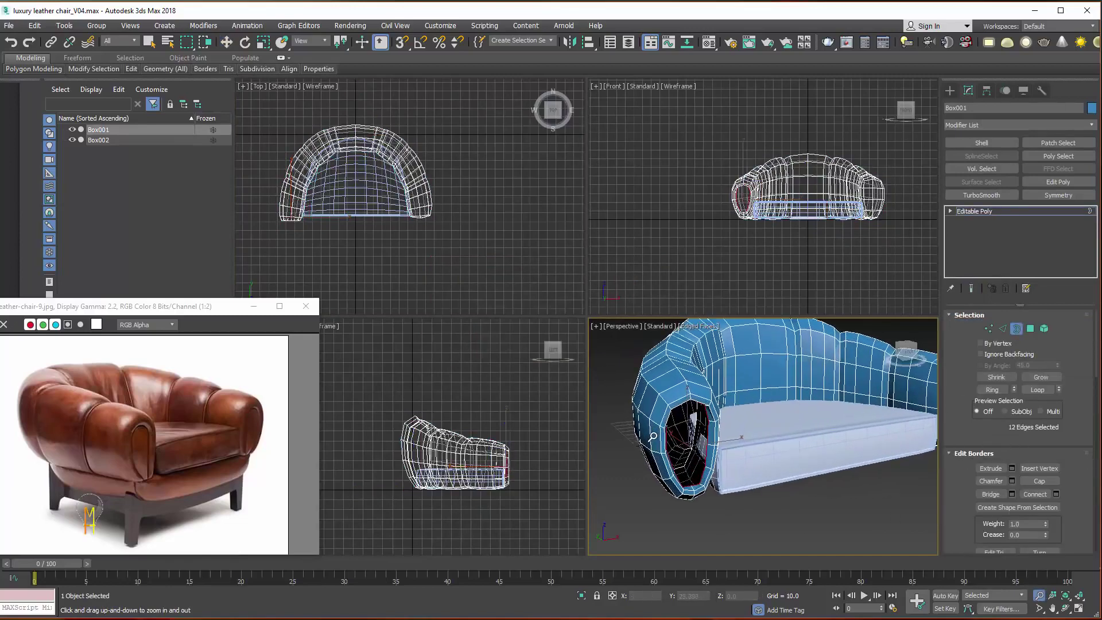
{"action": "key", "text": "w"}
{"action": "middle_click_drag", "start_coordinate": [401, 172], "coordinate": [393, 182]}
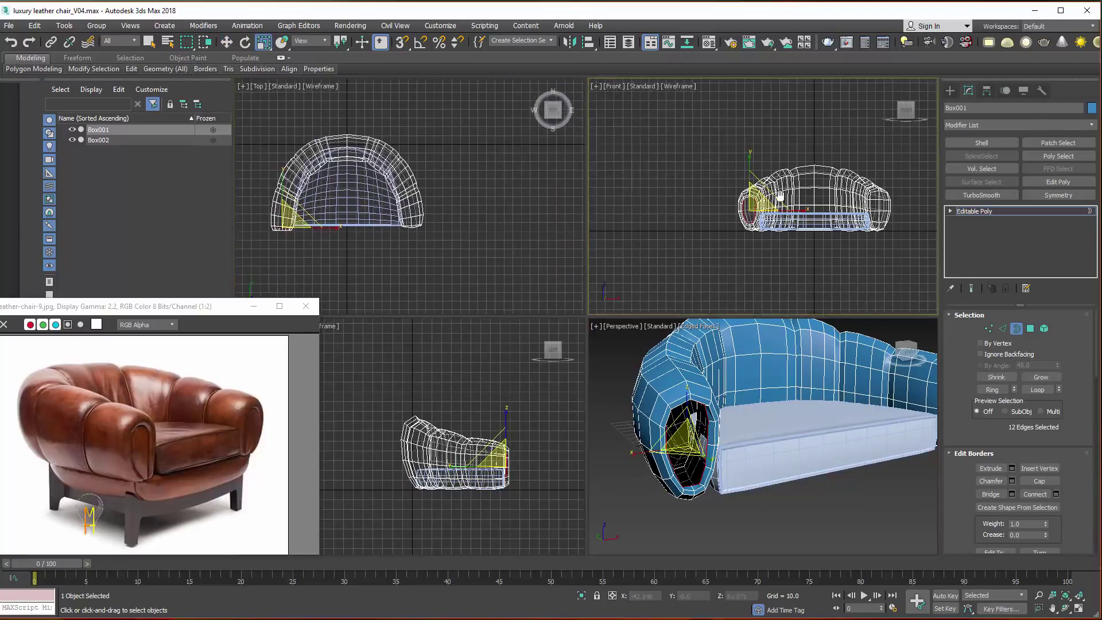
{"action": "middle_click_drag", "start_coordinate": [766, 173], "coordinate": [775, 212]}
{"action": "key", "text": "alt+z"}
{"action": "left_click_drag", "start_coordinate": [740, 244], "coordinate": [717, 203]}
{"action": "key", "text": "r"}
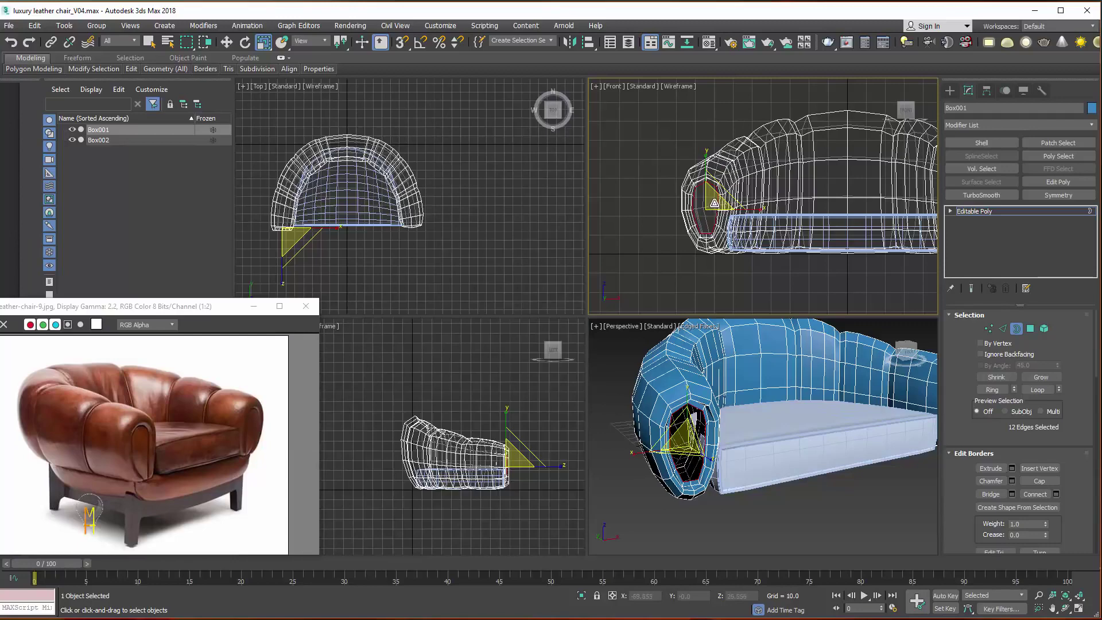
{"action": "left_click_drag", "start_coordinate": [714, 202], "coordinate": [712, 209]}
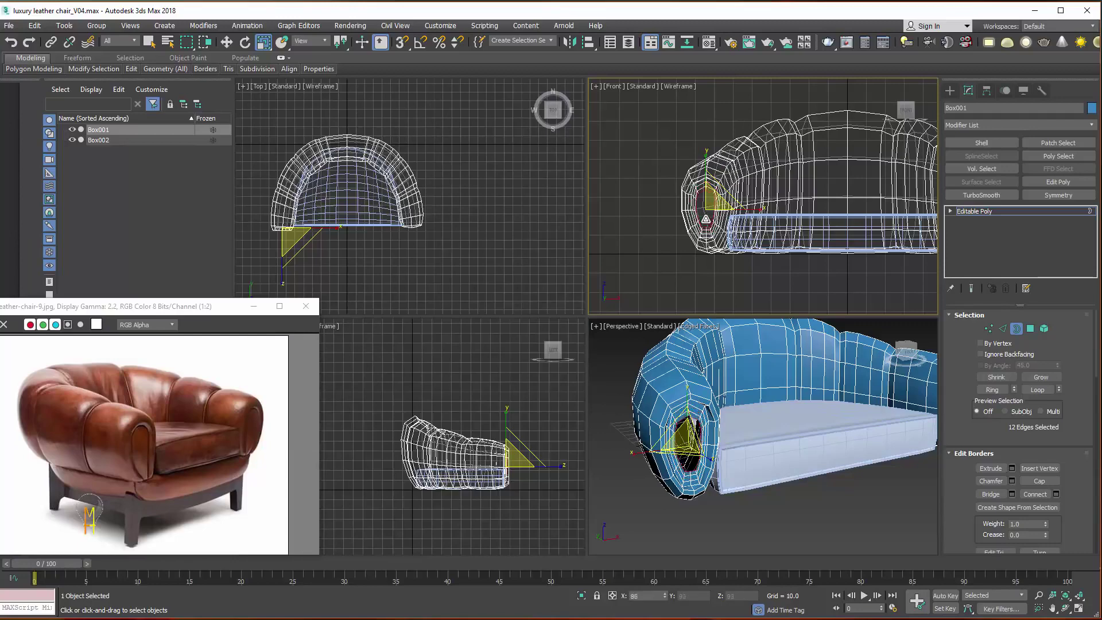
{"action": "left_click", "coordinate": [1039, 482]}
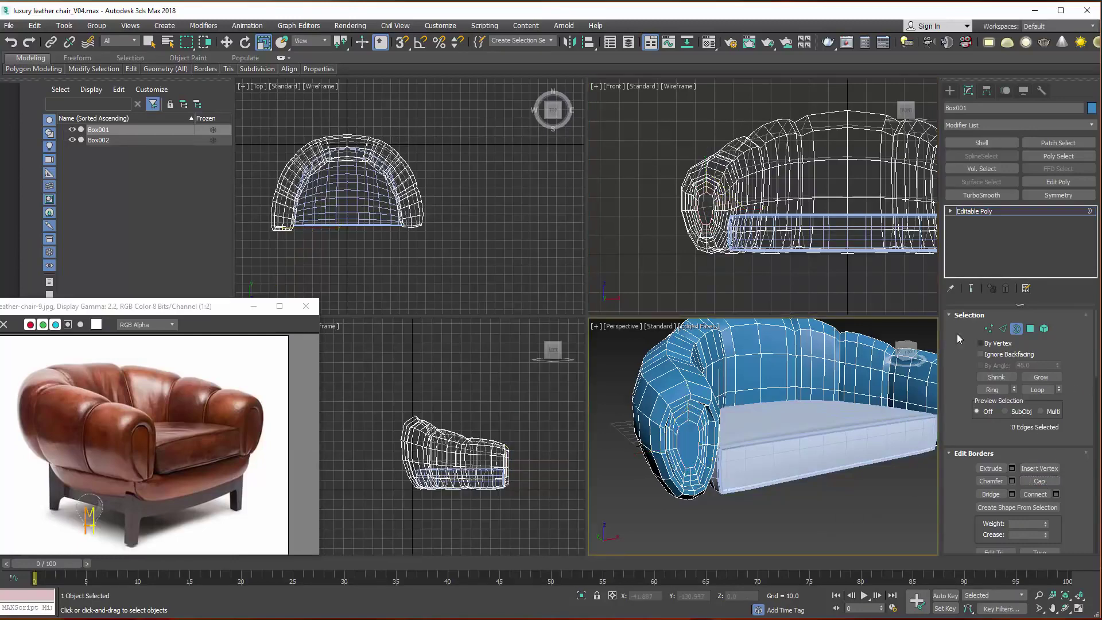
Select and delete the polygons on the right half of the chair shell.
{"action": "left_click", "coordinate": [1017, 329]}
{"action": "left_click", "coordinate": [1040, 595]}
{"action": "left_click_drag", "start_coordinate": [682, 219], "coordinate": [683, 247]}
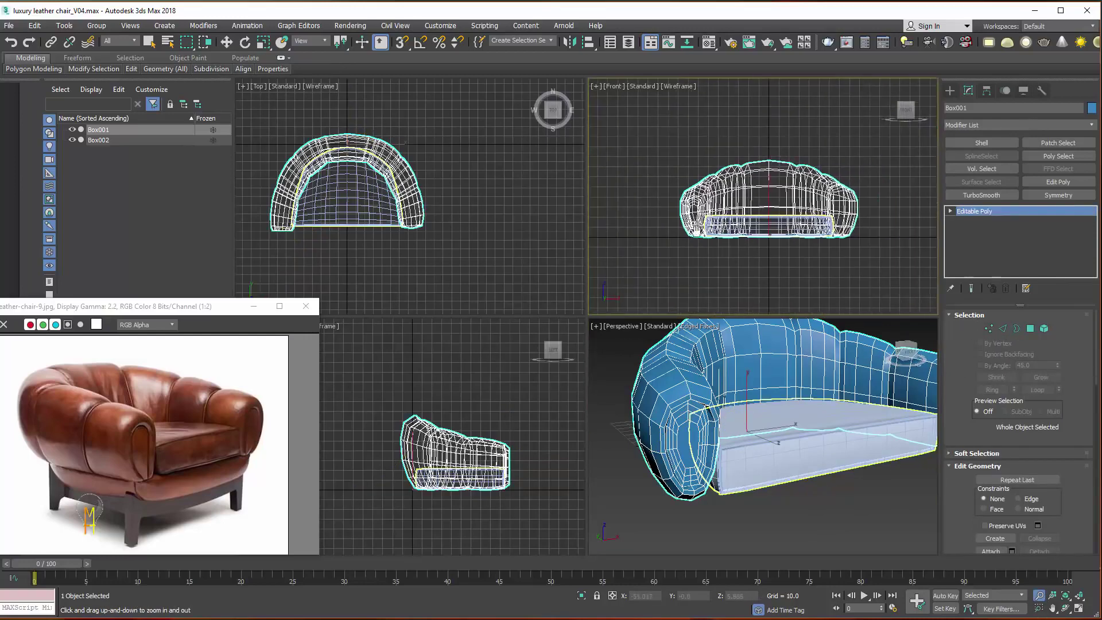
{"action": "middle_click_drag", "start_coordinate": [696, 230], "coordinate": [655, 215]}
{"action": "key", "text": "r"}
{"action": "key", "text": "4"}
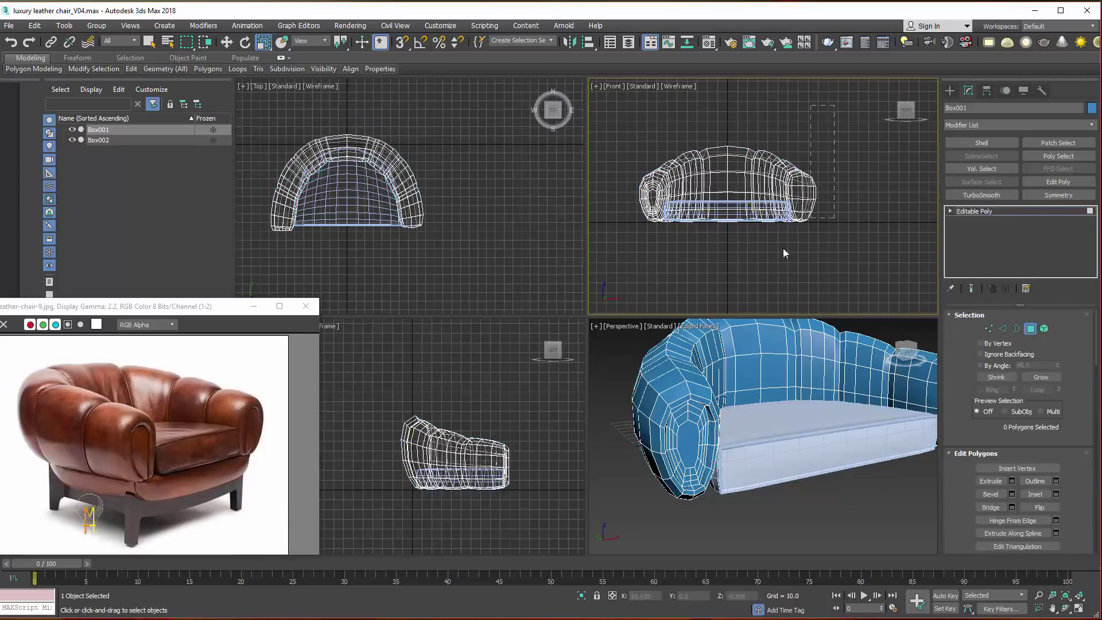
{"action": "left_click_drag", "start_coordinate": [725, 266], "coordinate": [836, 111]}
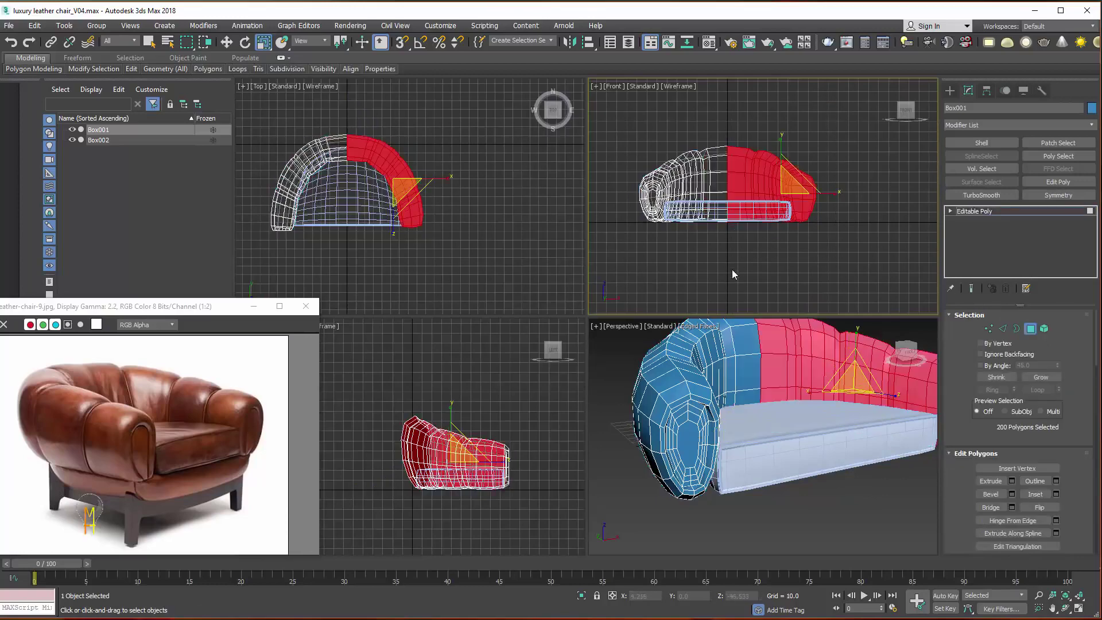
{"action": "key", "text": "Delete"}
Add a Symmetry modifier with Flip checked to rebuild the full shell.
{"action": "left_click", "coordinate": [1057, 195]}
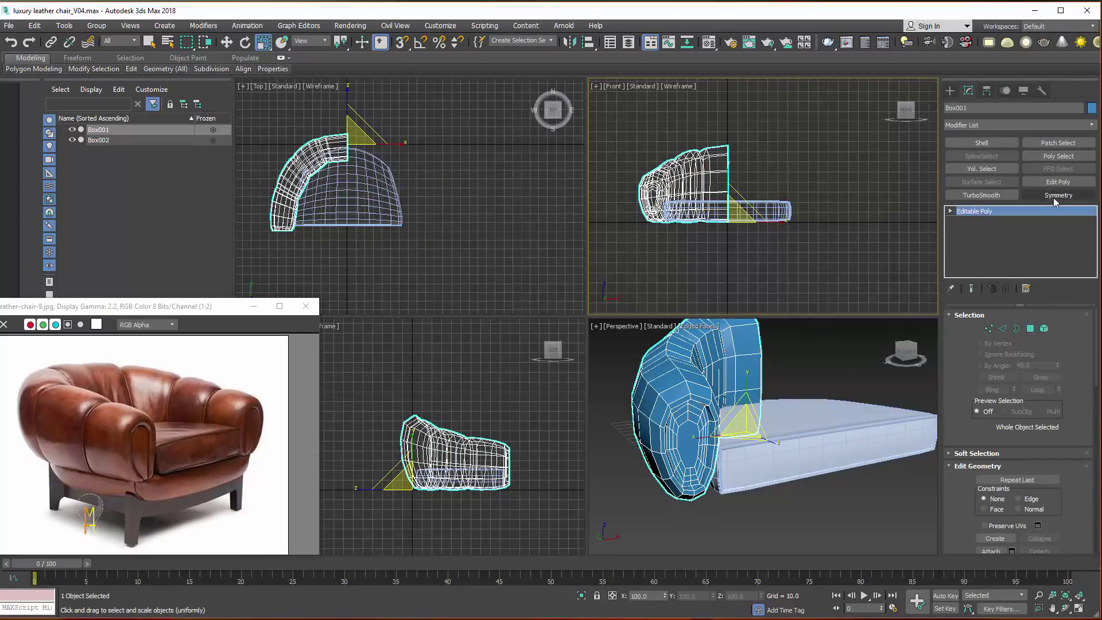
{"action": "left_click", "coordinate": [1000, 351]}
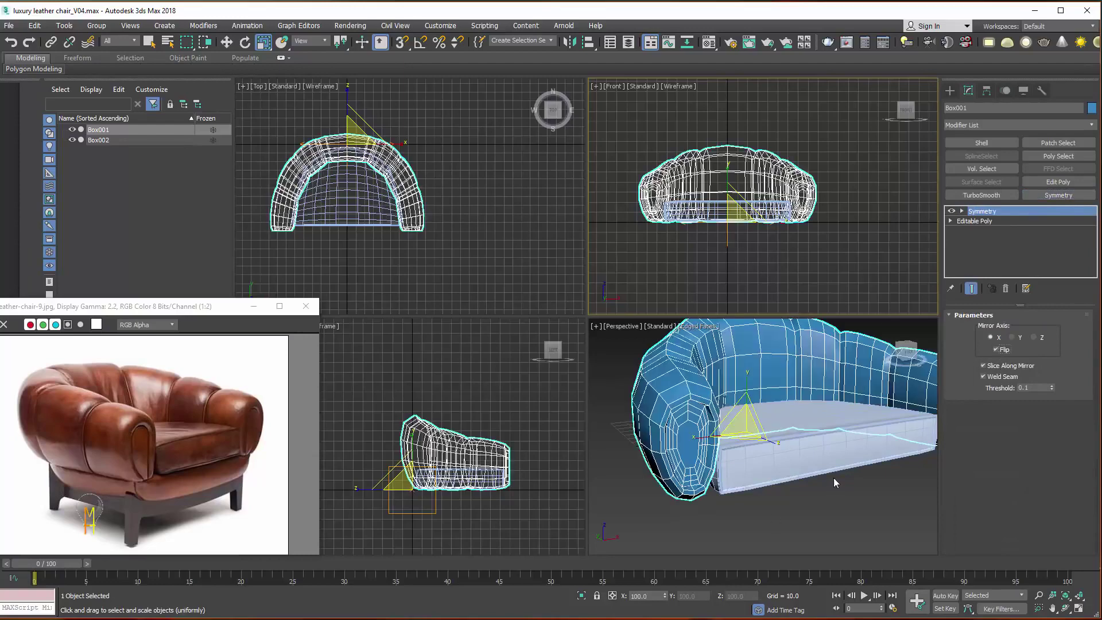
{"action": "left_click_drag", "start_coordinate": [751, 427], "coordinate": [752, 459]}
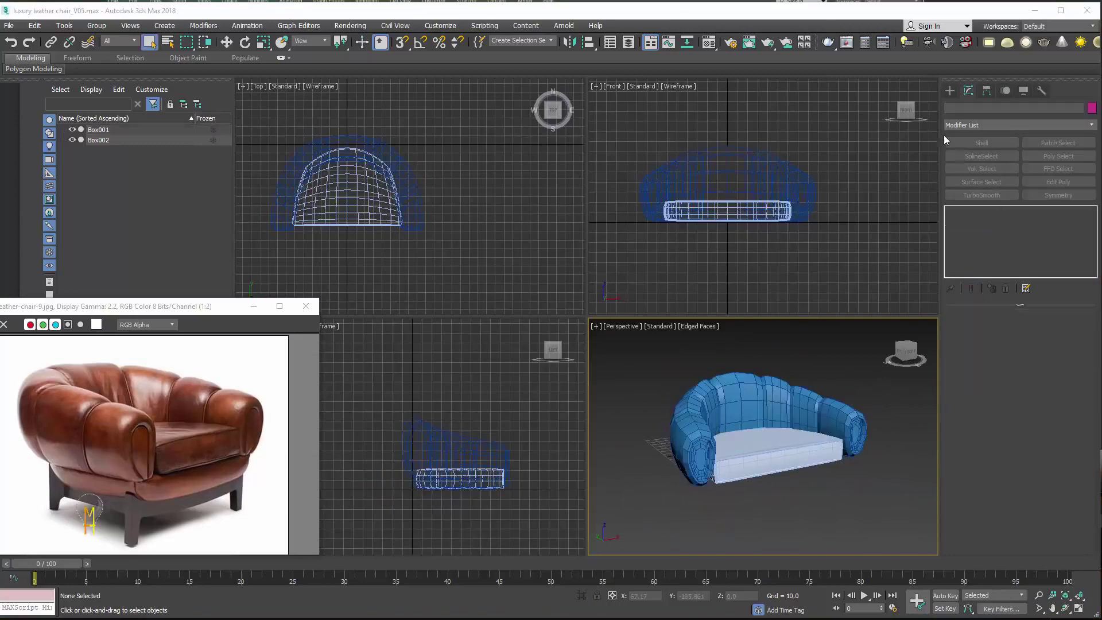
Draw a box base in Top view and resize it to about 105 by 154.
{"action": "left_click", "coordinate": [950, 92]}
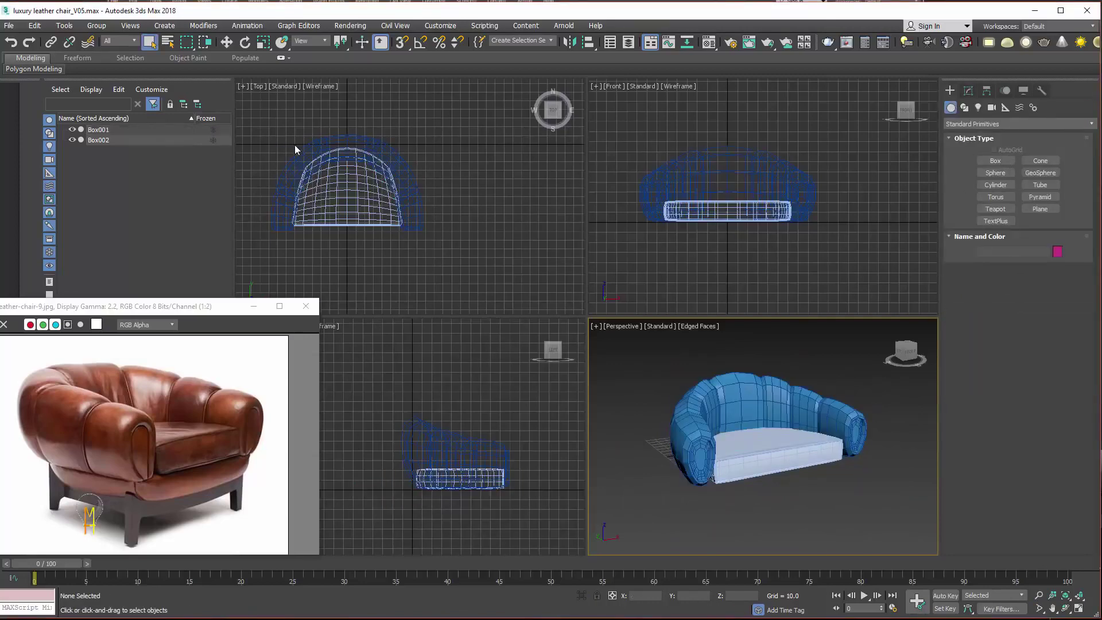
{"action": "left_click", "coordinate": [995, 160]}
{"action": "left_click_drag", "start_coordinate": [277, 126], "coordinate": [423, 230]}
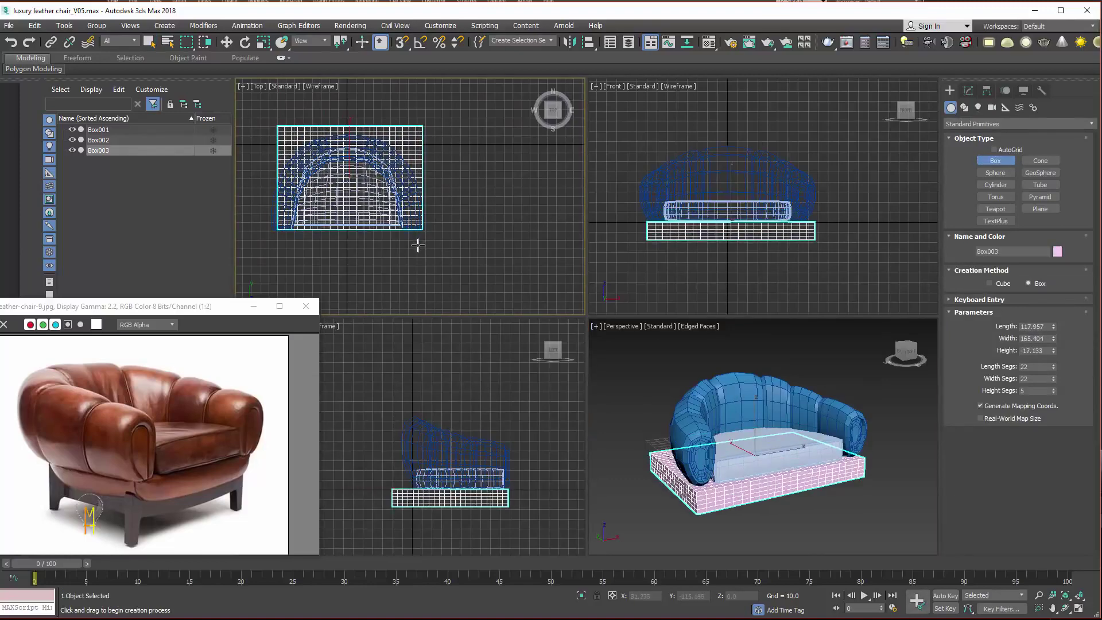
{"action": "right_click", "coordinate": [419, 248]}
{"action": "left_click", "coordinate": [969, 90]}
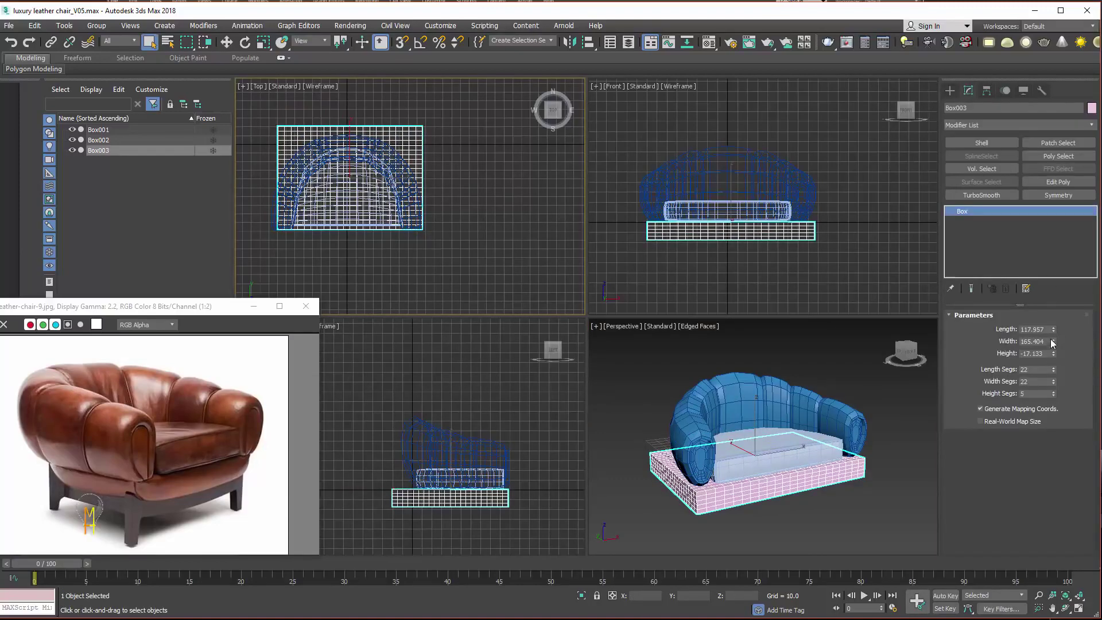
{"action": "left_click_drag", "start_coordinate": [1054, 330], "coordinate": [1055, 343]}
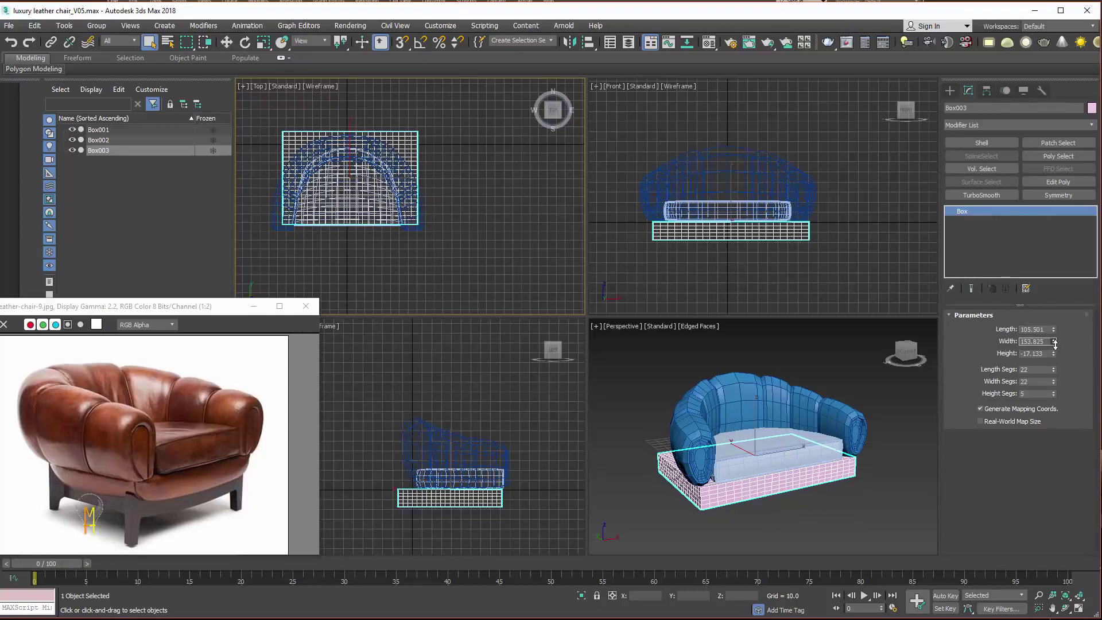
Move the base box so it sits centred under the seat.
{"action": "left_click", "coordinate": [226, 42]}
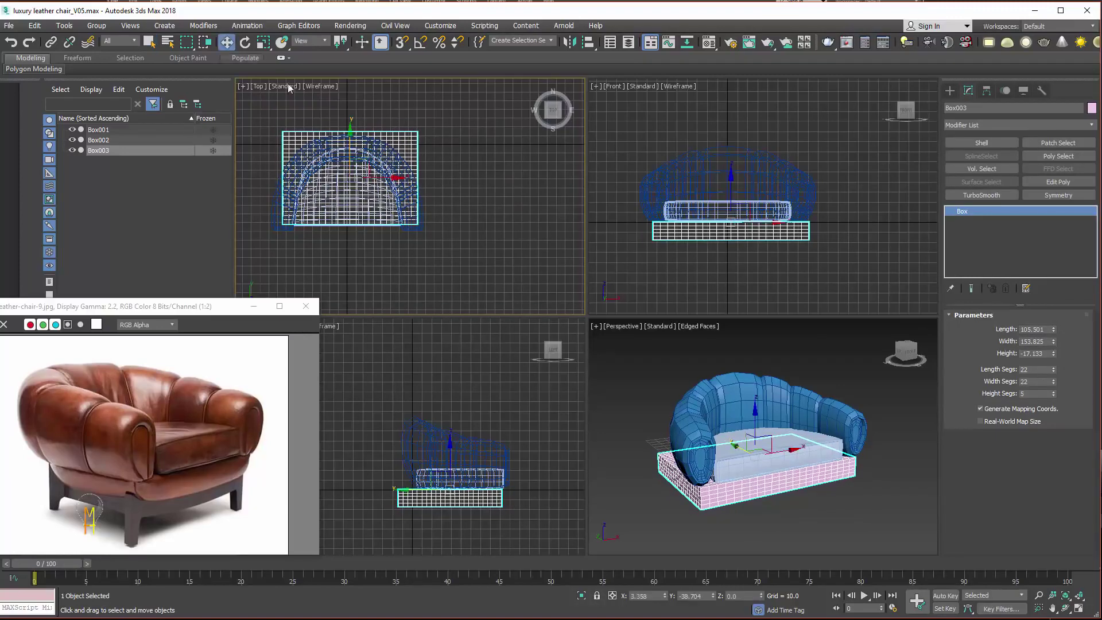
{"action": "middle_click_drag", "start_coordinate": [379, 171], "coordinate": [402, 166]}
{"action": "left_click_drag", "start_coordinate": [374, 129], "coordinate": [375, 135]}
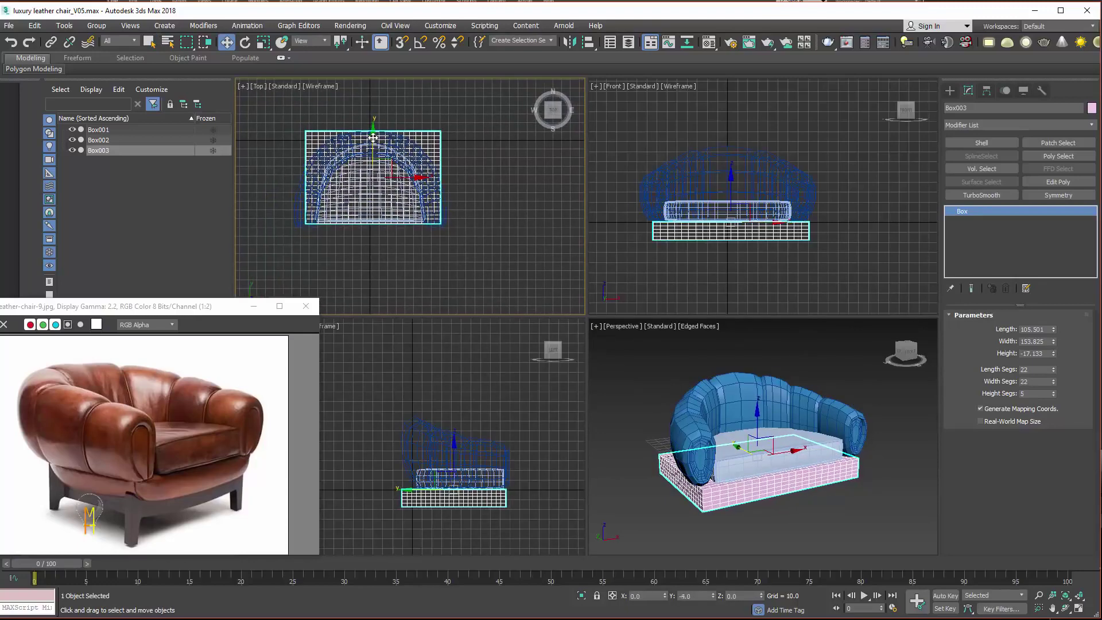
{"action": "middle_click_drag", "start_coordinate": [464, 238], "coordinate": [458, 248]}
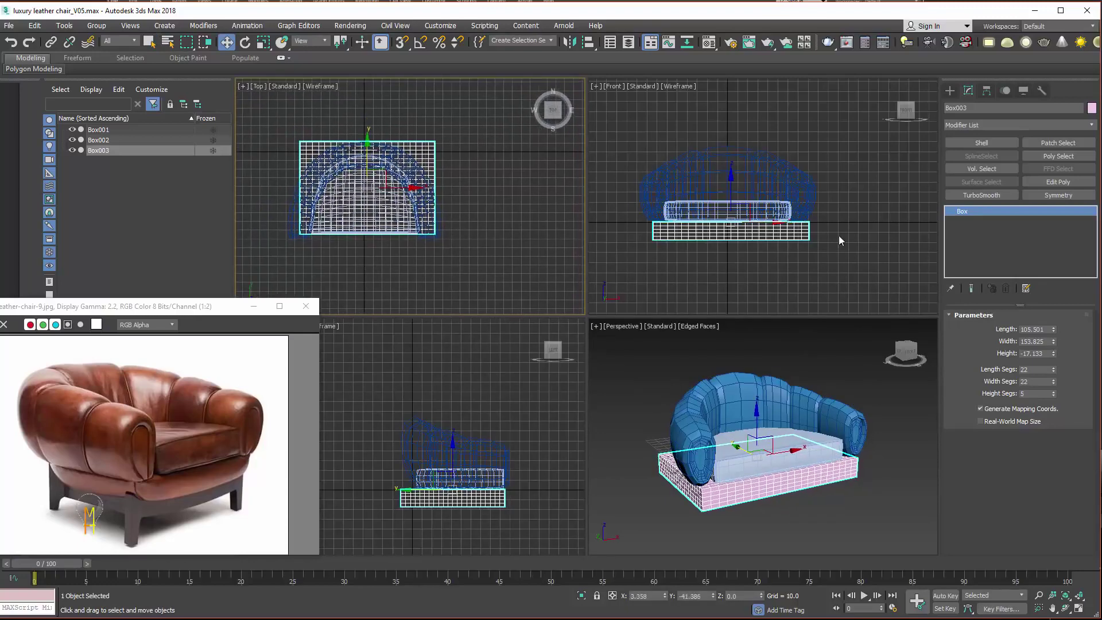
{"action": "left_click", "coordinate": [1028, 125]}
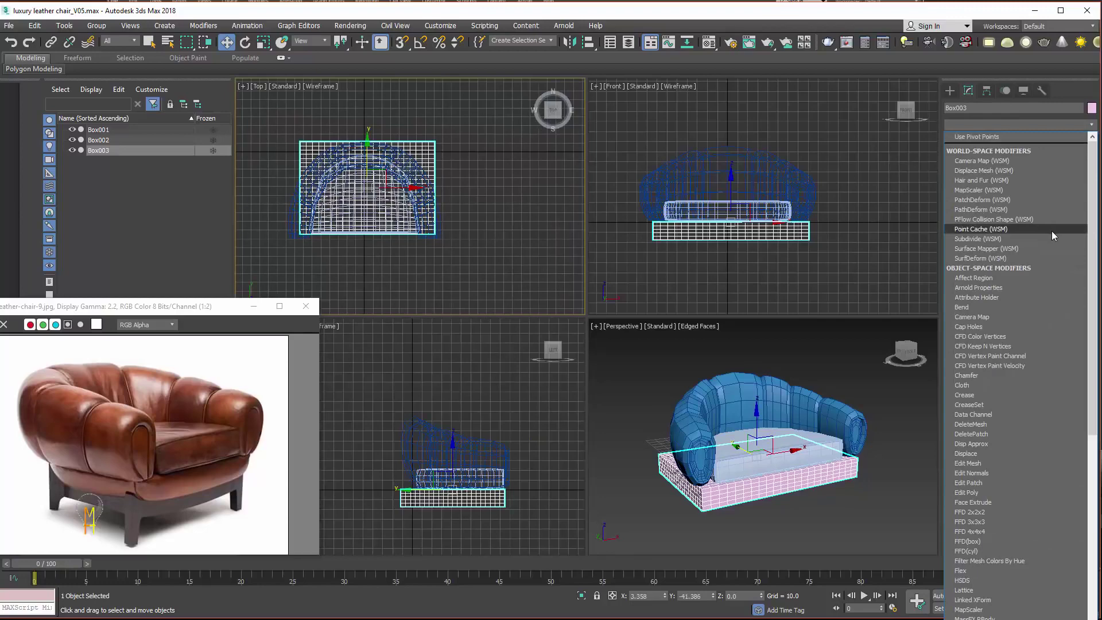
Add a Relax modifier to the base box and raise its Relax value.
{"action": "key", "text": "r"}
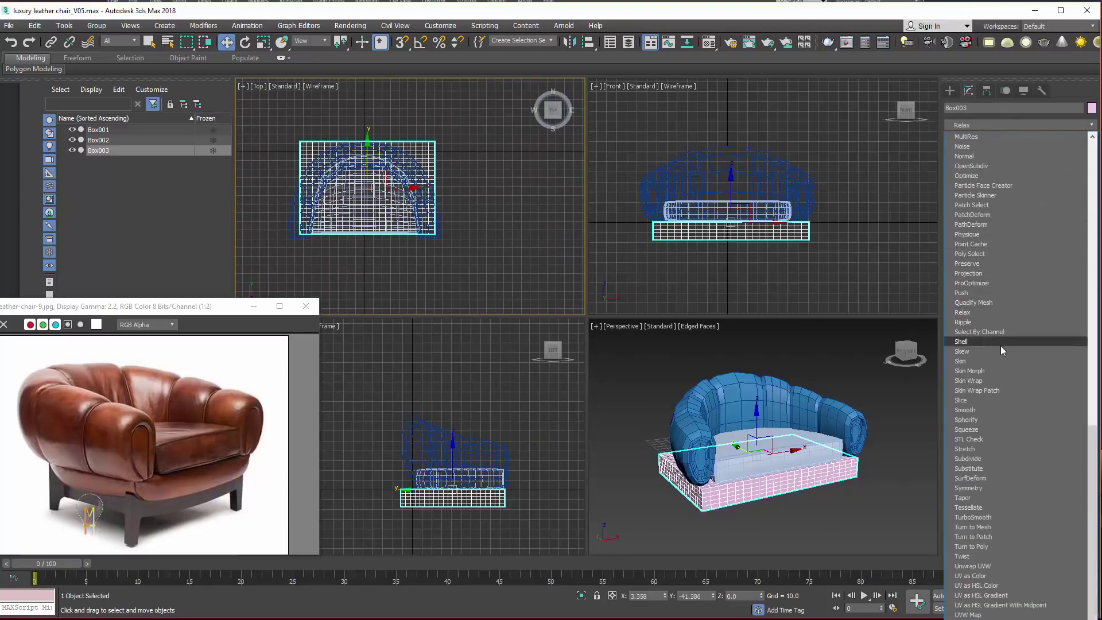
{"action": "left_click", "coordinate": [989, 315]}
{"action": "mouse_move", "coordinate": [1056, 330]}
{"action": "left_mouse_down"}
{"action": "mouse_move", "coordinate": [1057, 356]}
{"action": "mouse_move", "coordinate": [1057, 336]}
{"action": "left_mouse_up"}
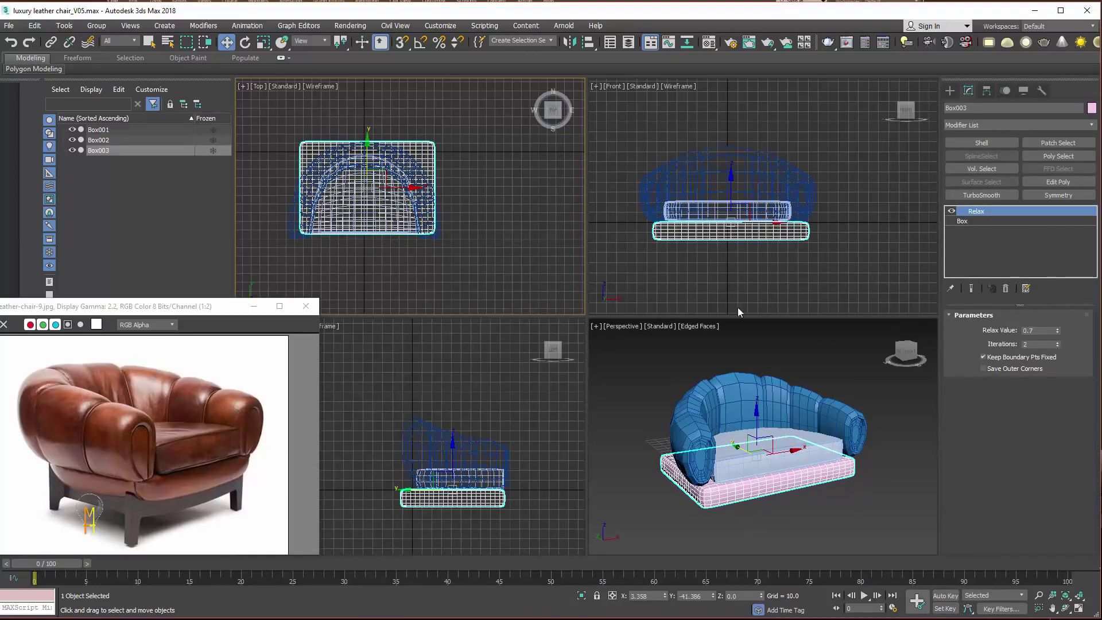
{"action": "left_click", "coordinate": [457, 183]}
{"action": "key", "text": "ctrl+z"}
Add an FFD 4x4x4 modifier and enter its Control Points level.
{"action": "left_click", "coordinate": [987, 124]}
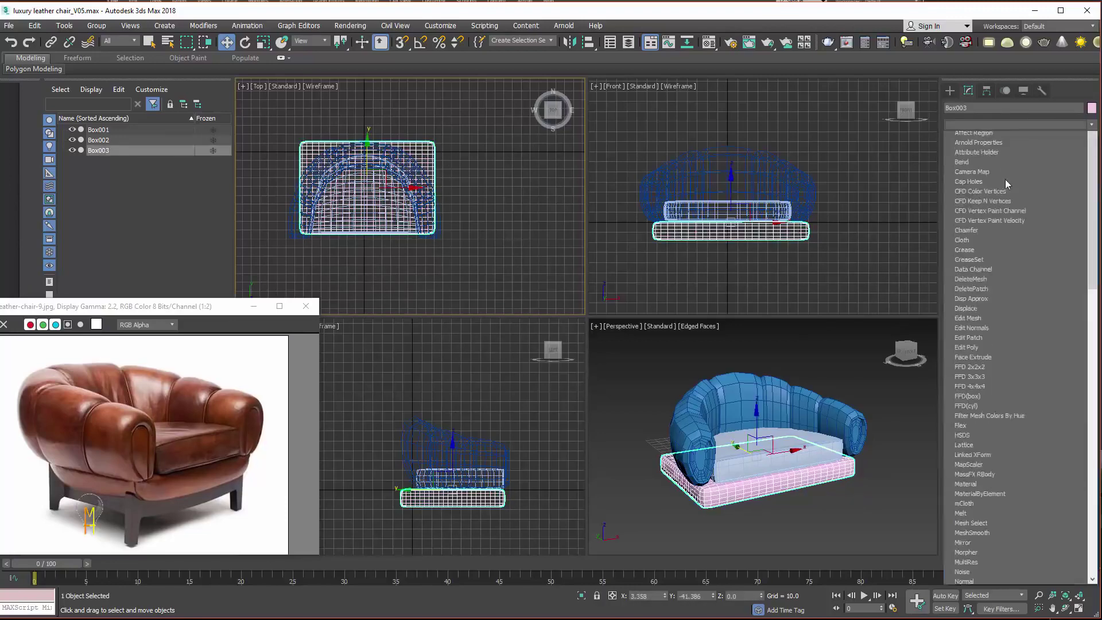
{"action": "scroll", "coordinate": [1002, 189], "scroll_direction": "down", "scroll_amount": 2}
{"action": "left_click", "coordinate": [1000, 192]}
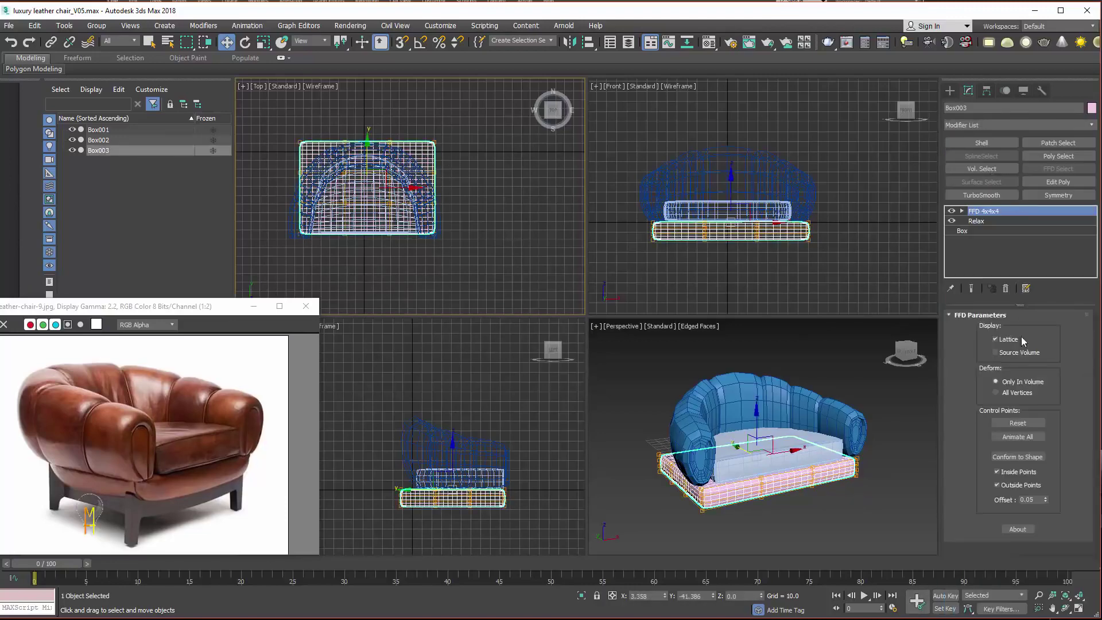
{"action": "left_click", "coordinate": [961, 211]}
{"action": "left_click", "coordinate": [993, 221]}
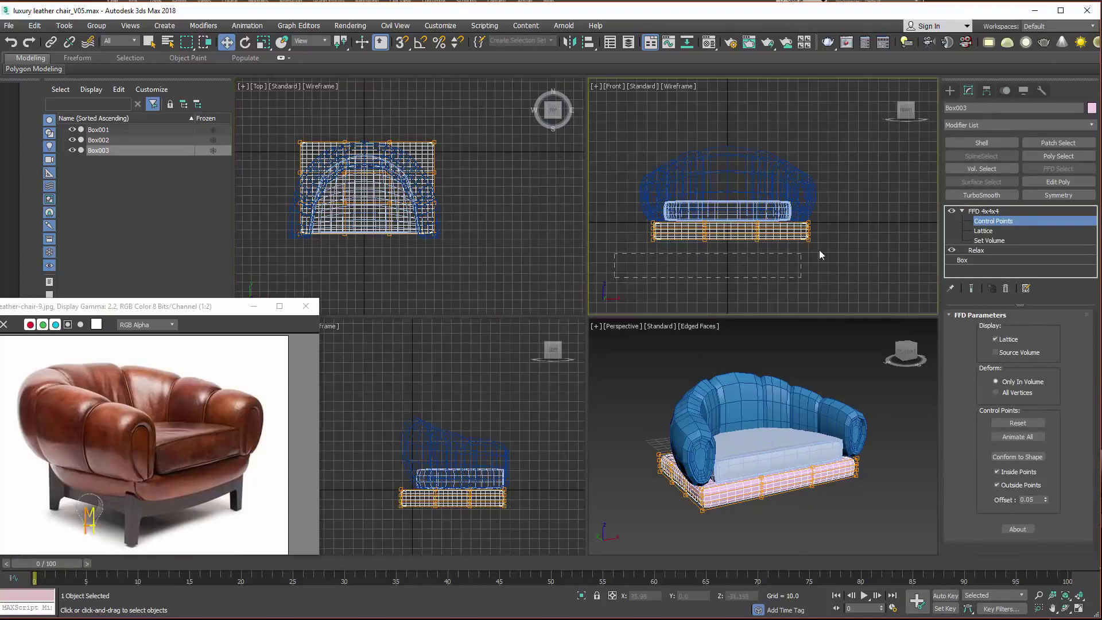
Scale the selected front-view lattice control points to 75%.
{"action": "left_click_drag", "start_coordinate": [618, 280], "coordinate": [833, 236]}
{"action": "key", "text": "r"}
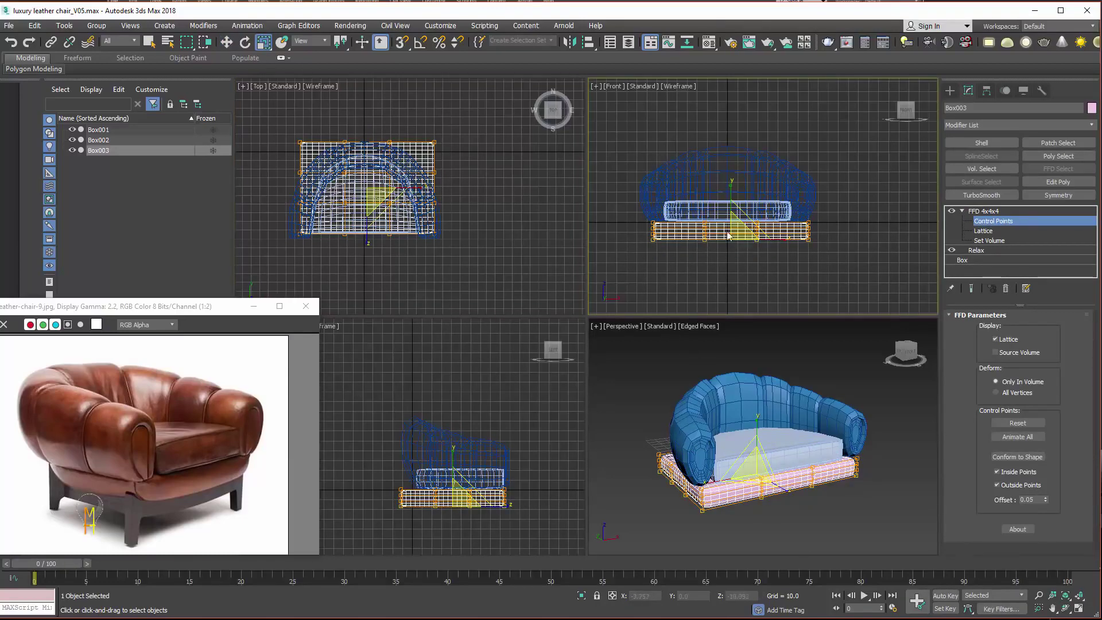
{"action": "left_click_drag", "start_coordinate": [728, 235], "coordinate": [734, 244]}
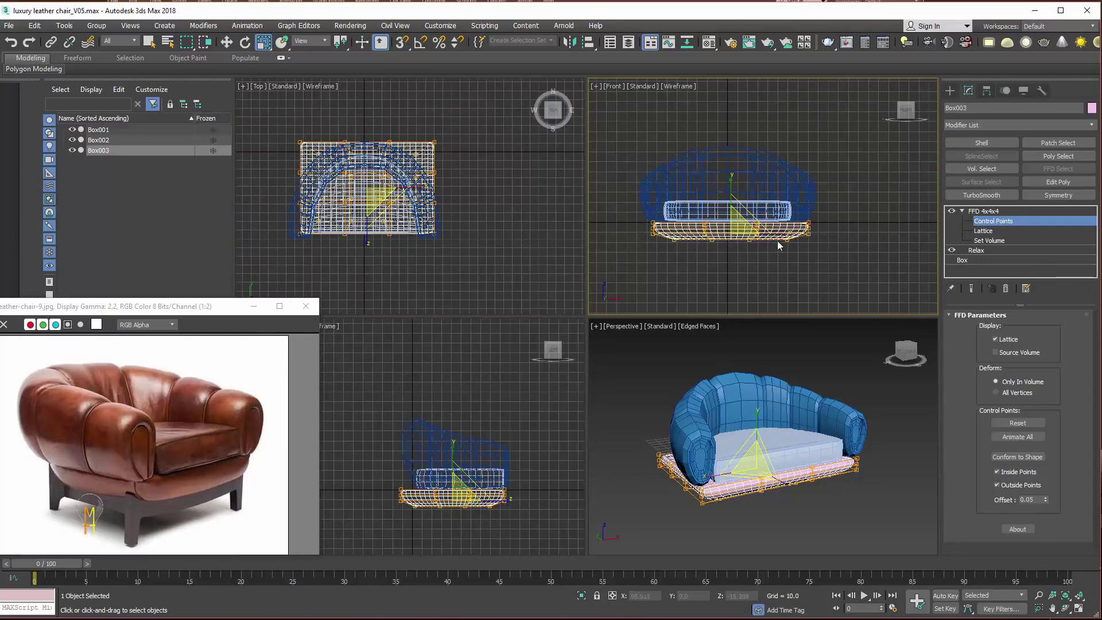
{"action": "left_click", "coordinate": [741, 227]}
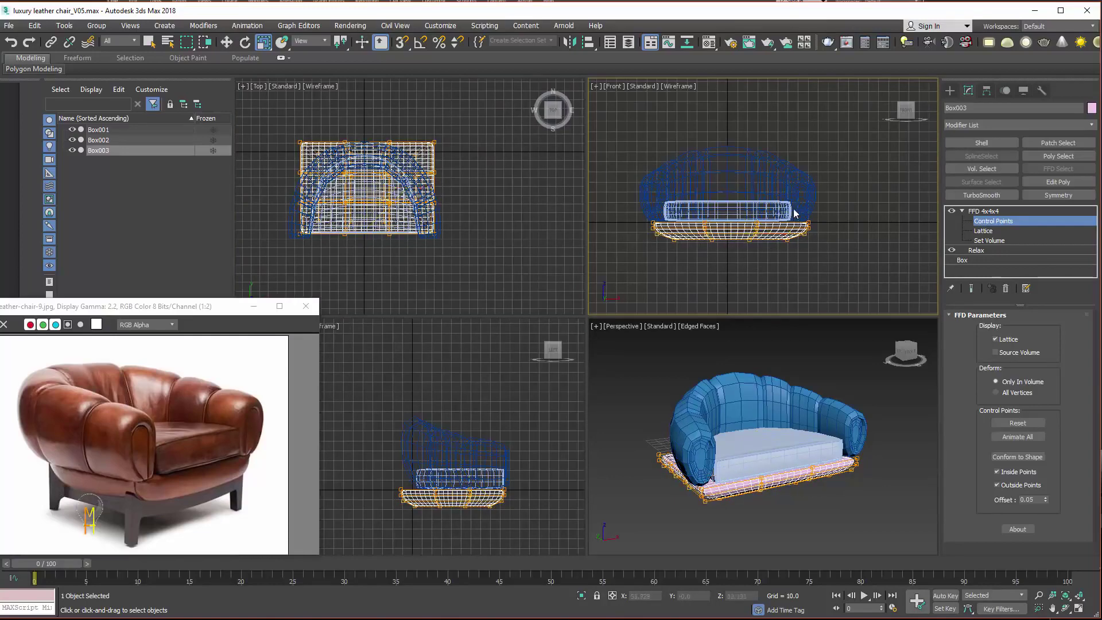
Try lowering the bottom lattice points, then undo it and clear the selection.
{"action": "left_click_drag", "start_coordinate": [854, 267], "coordinate": [856, 267]}
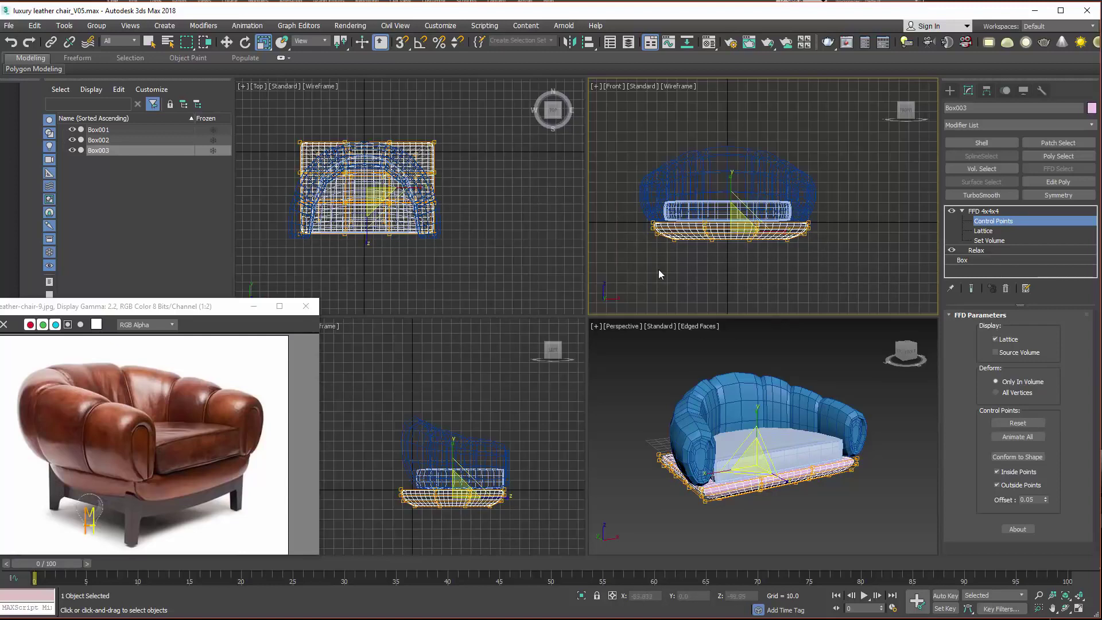
{"action": "left_click_drag", "start_coordinate": [808, 236], "coordinate": [805, 243]}
{"action": "key", "text": "w"}
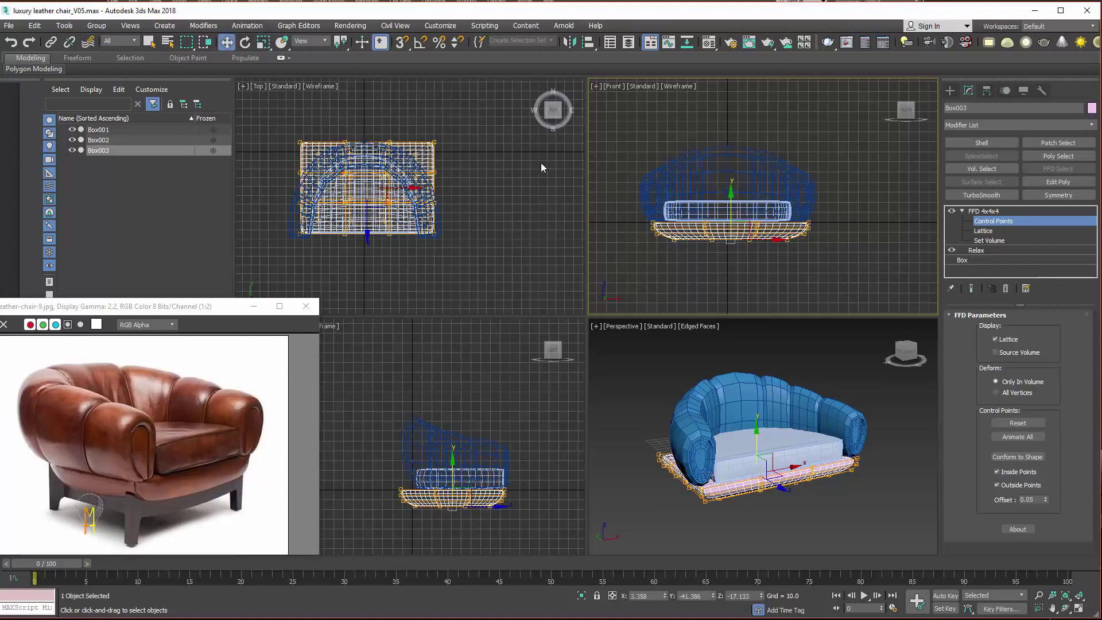
{"action": "left_click_drag", "start_coordinate": [731, 197], "coordinate": [731, 202]}
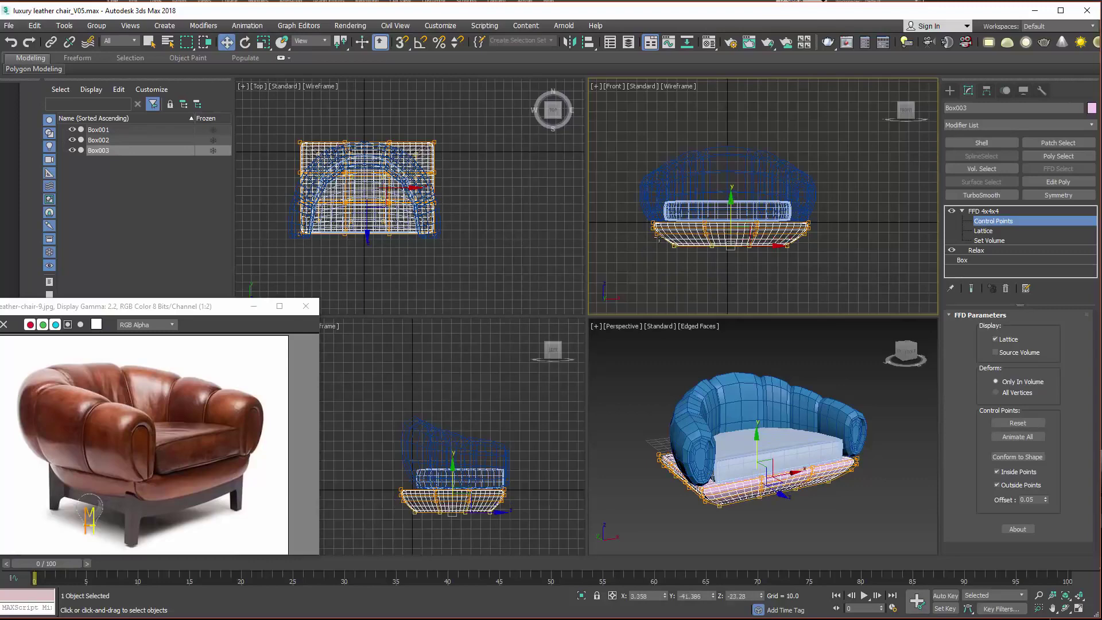
{"action": "key", "text": "ctrl+z"}
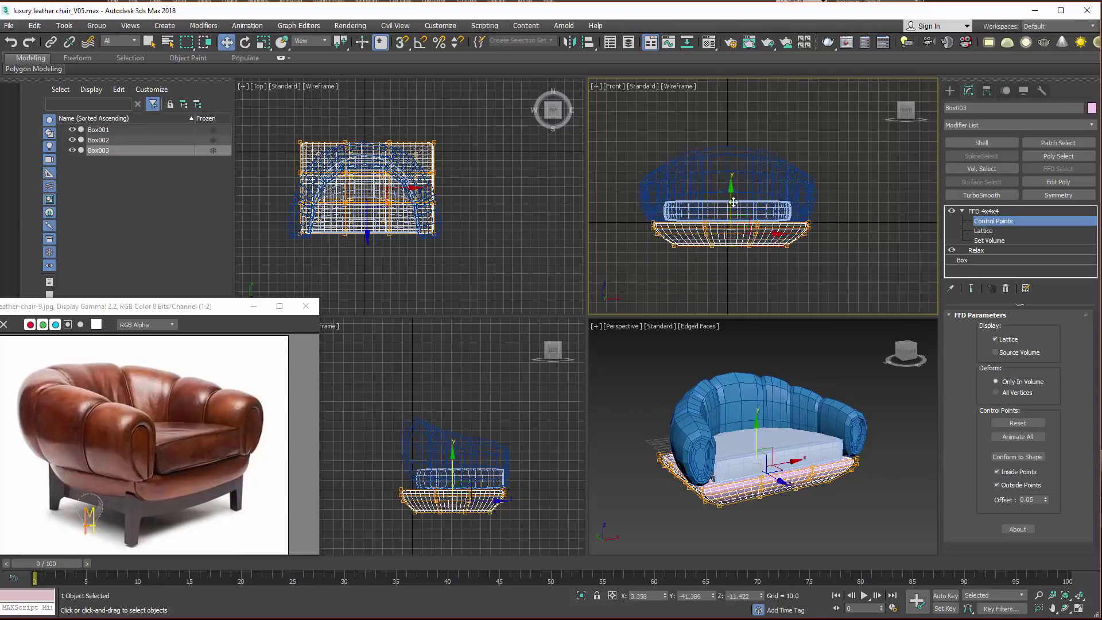
{"action": "key", "text": "ctrl+z"}
{"action": "key", "text": "ctrl+d"}
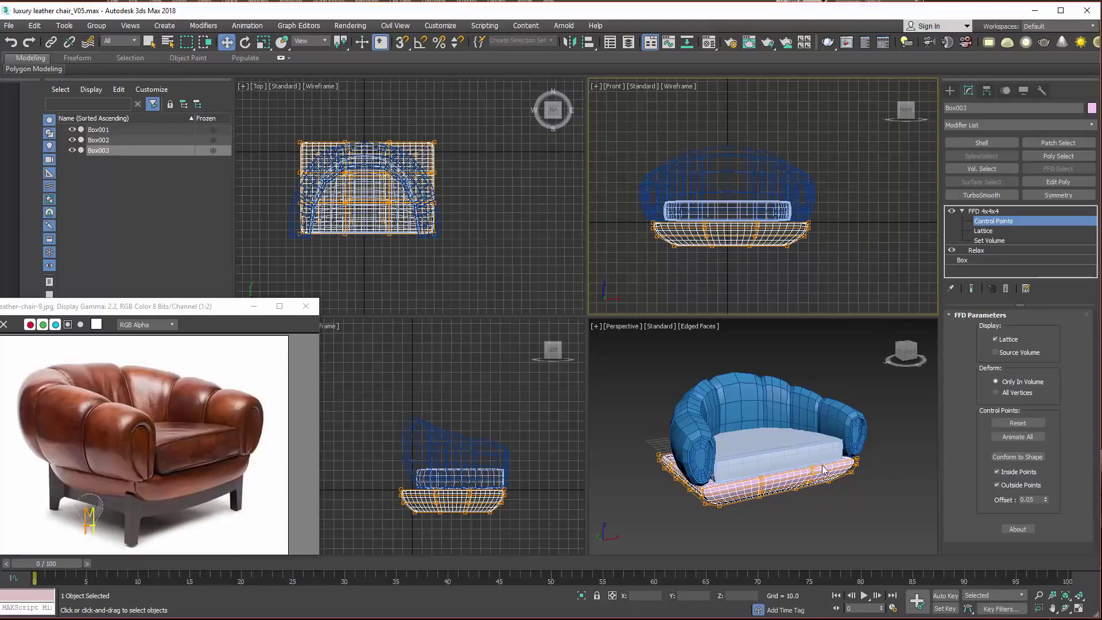
Shift the left-side lattice points right to narrow the seat base.
{"action": "mouse_move", "coordinate": [824, 470]}
{"action": "middle_mouse_down", "text": "alt"}
{"action": "mouse_move", "coordinate": [847, 449]}
{"action": "mouse_move", "coordinate": [764, 522]}
{"action": "middle_mouse_up", "text": "alt"}
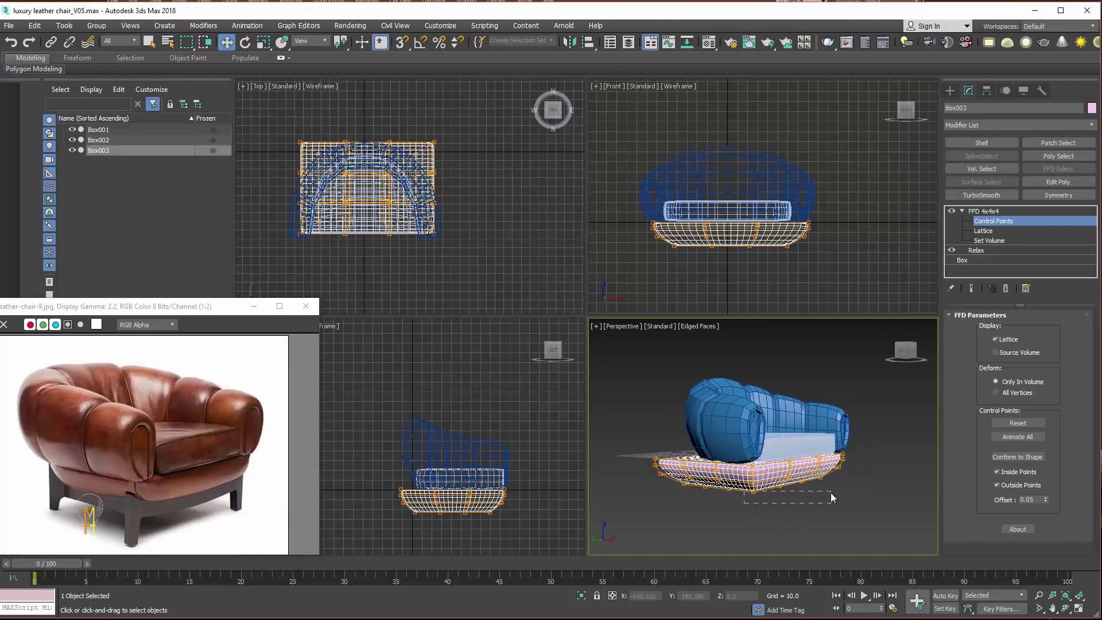
{"action": "left_click_drag", "start_coordinate": [832, 494], "coordinate": [831, 495]}
{"action": "middle_click_drag", "start_coordinate": [523, 515], "coordinate": [486, 511]}
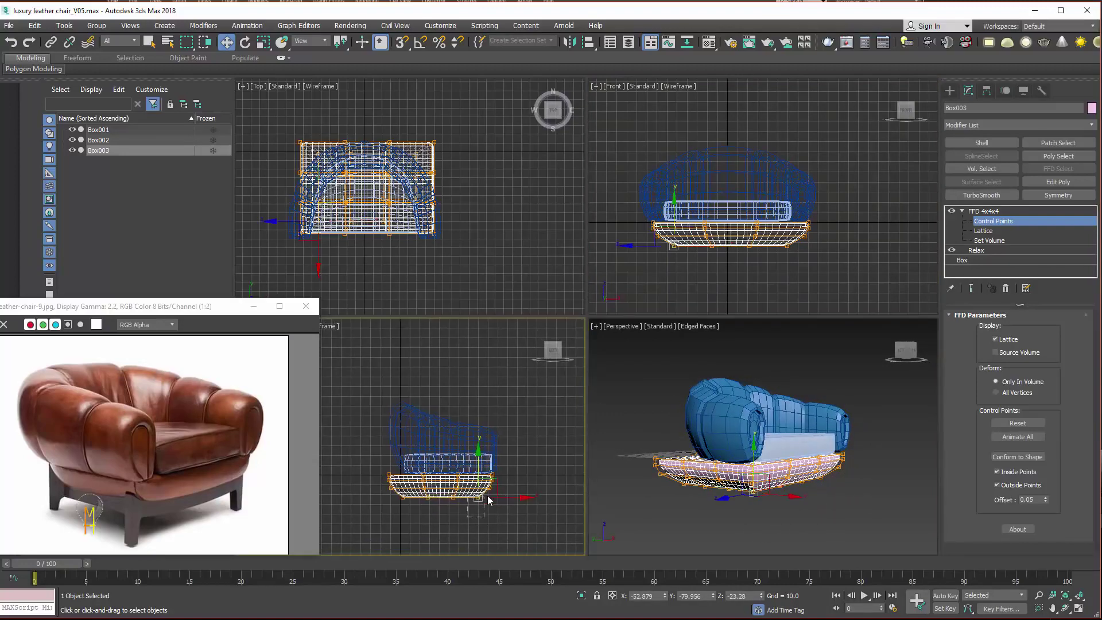
{"action": "left_click", "coordinate": [481, 490]}
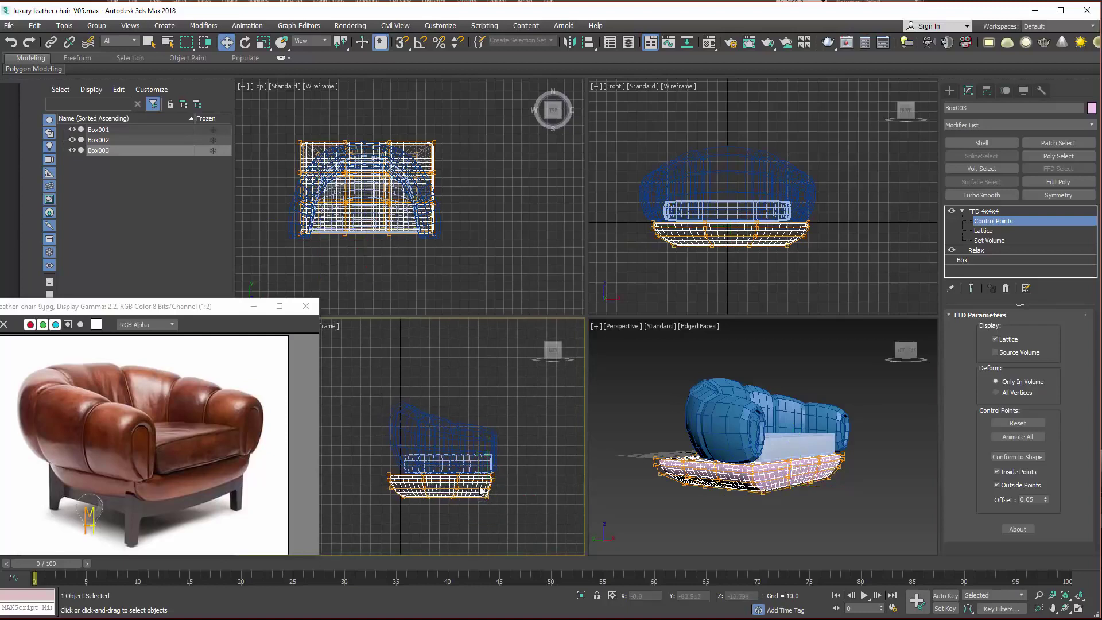
{"action": "left_click_drag", "start_coordinate": [481, 490], "coordinate": [498, 499]}
{"action": "left_click", "coordinate": [519, 513]}
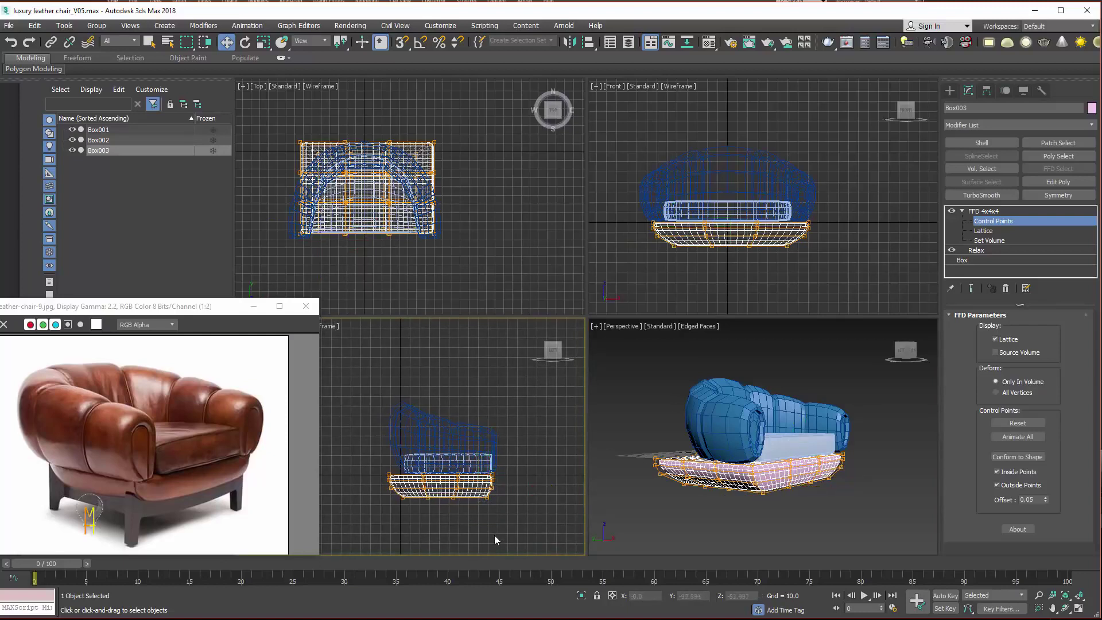
{"action": "left_click_drag", "start_coordinate": [435, 516], "coordinate": [457, 487]}
{"action": "mouse_move", "coordinate": [368, 465]}
{"action": "left_mouse_down"}
{"action": "mouse_move", "coordinate": [424, 513]}
{"action": "mouse_move", "coordinate": [406, 479]}
{"action": "left_mouse_up"}
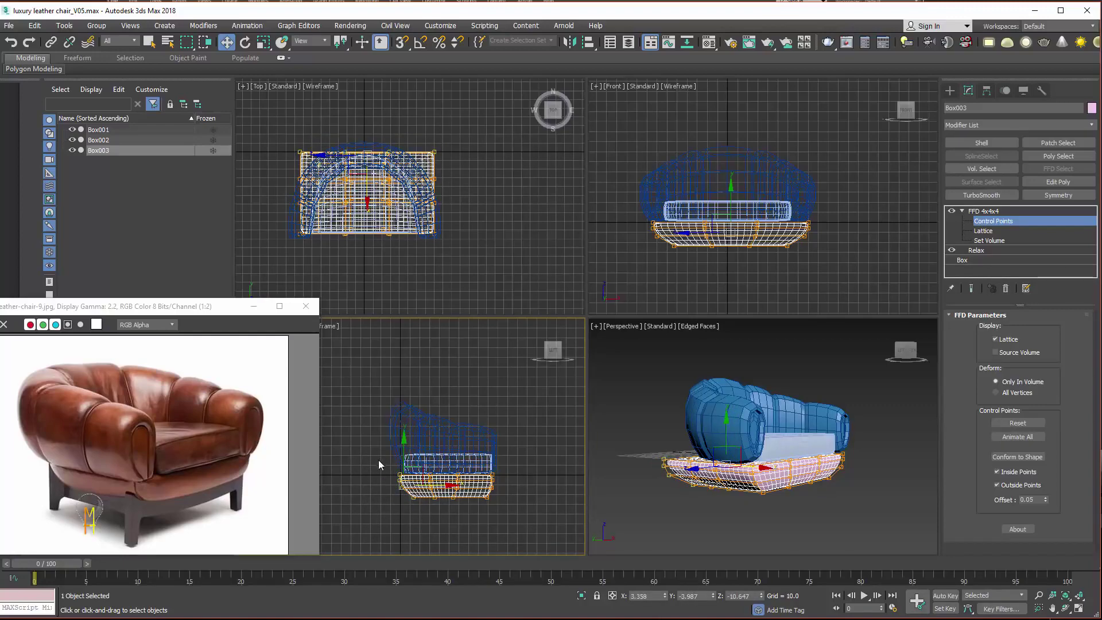
Clear the point selection and return to the FFD 4x4x4 level.
{"action": "left_click_drag", "start_coordinate": [511, 477], "coordinate": [511, 478]}
{"action": "left_click", "coordinate": [480, 538]}
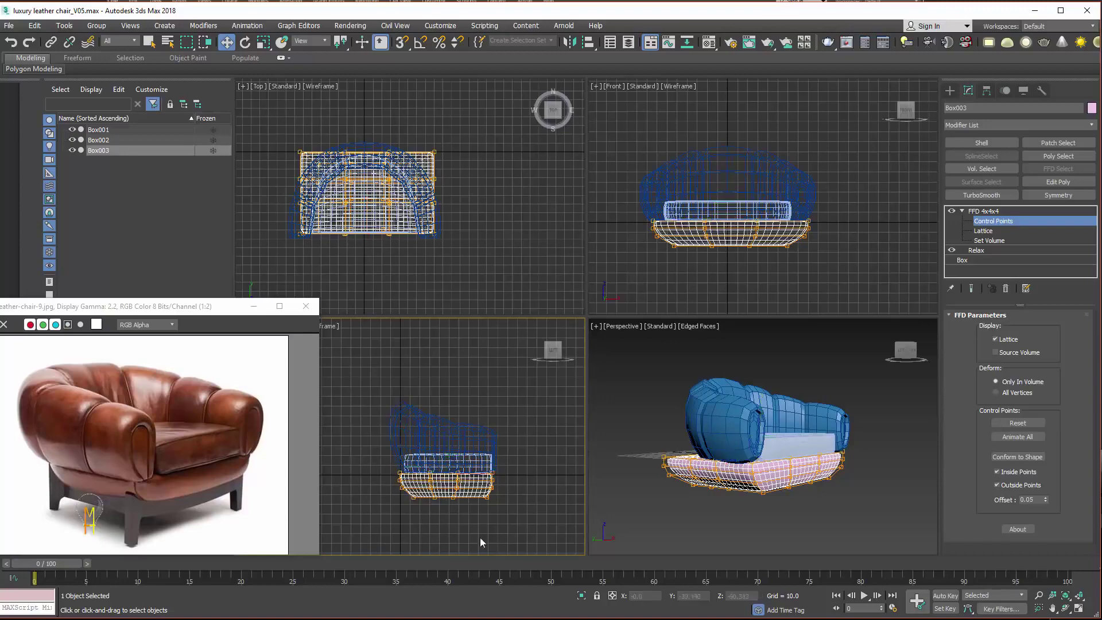
{"action": "mouse_move", "coordinate": [853, 464]}
{"action": "middle_mouse_down", "text": "alt"}
{"action": "mouse_move", "coordinate": [821, 471]}
{"action": "mouse_move", "coordinate": [818, 459]}
{"action": "middle_mouse_up", "text": "alt"}
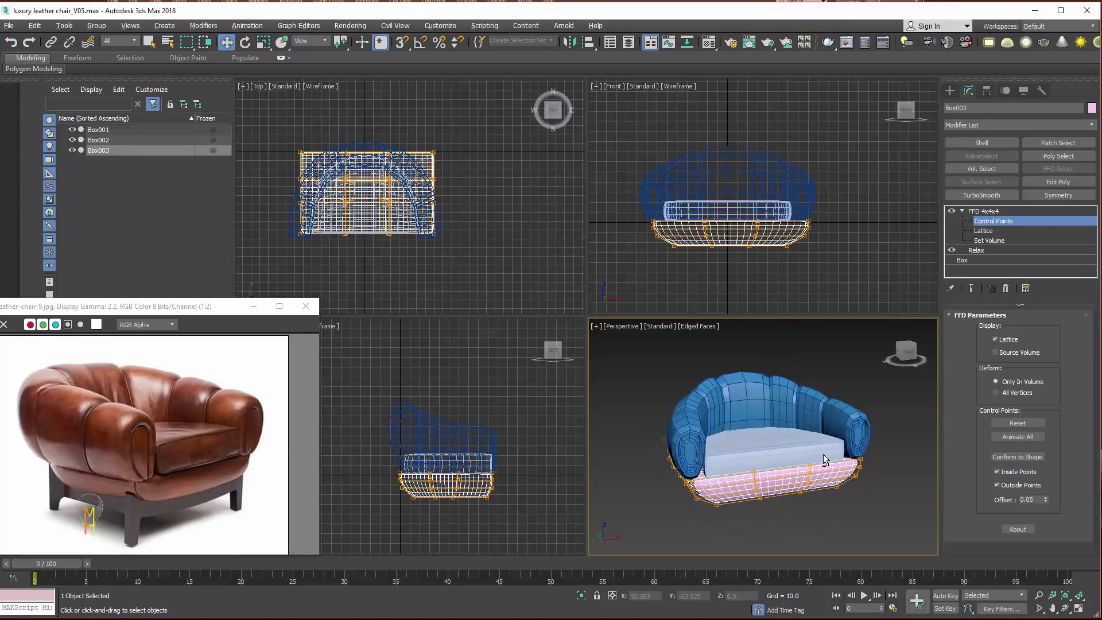
{"action": "left_click", "coordinate": [815, 246]}
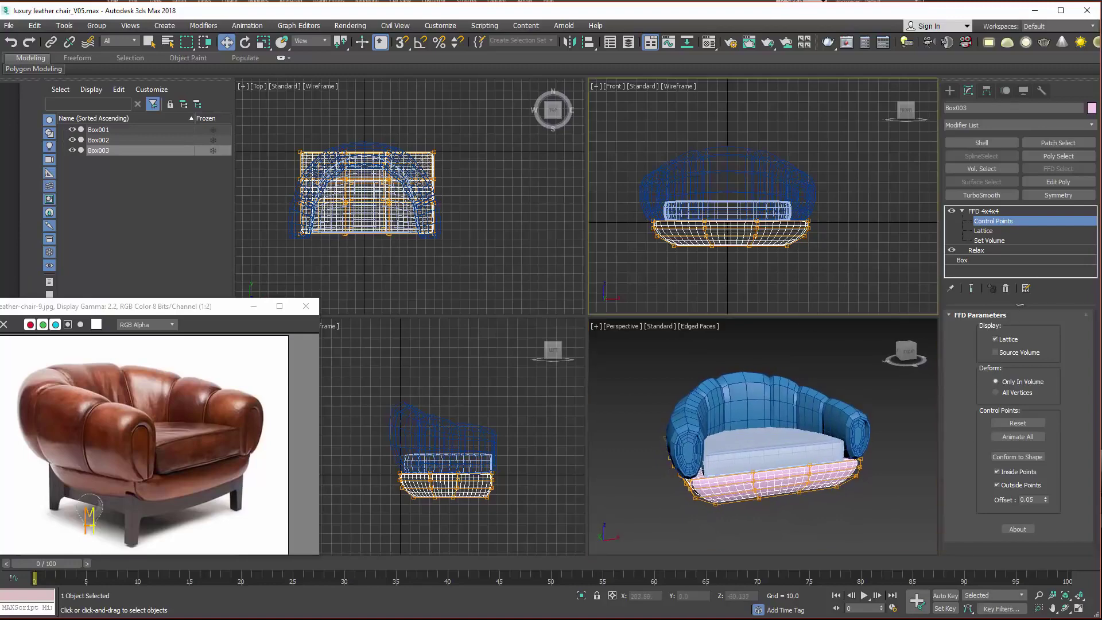
{"action": "left_click", "coordinate": [983, 212]}
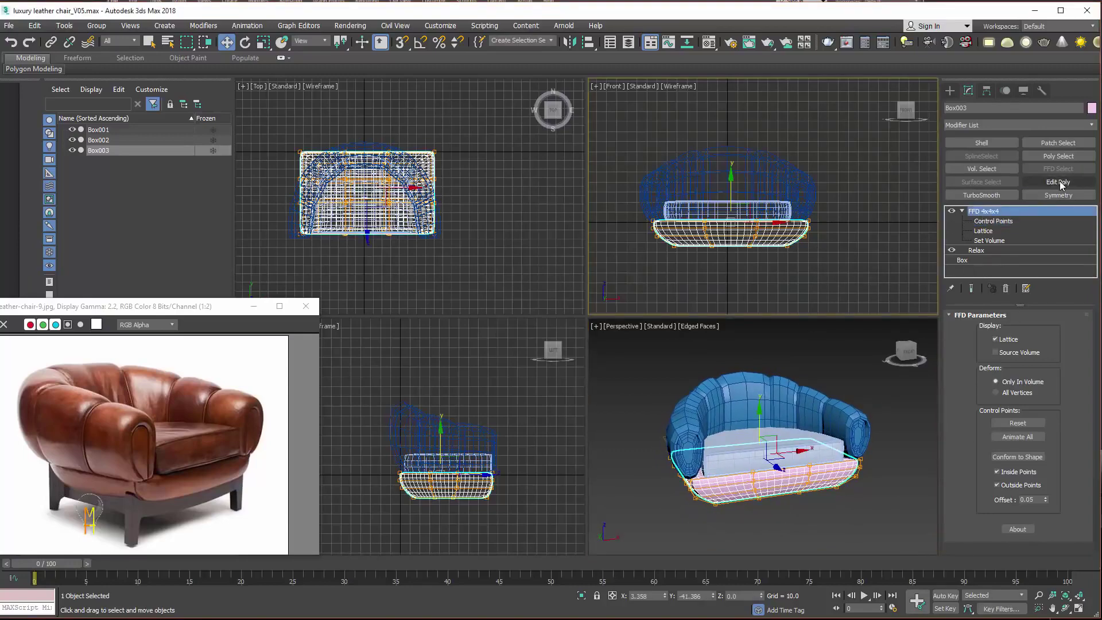
Add Edit Poly to the seat, then draw a rectangle over the chair in Top view.
{"action": "left_click", "coordinate": [1059, 182]}
{"action": "mouse_move", "coordinate": [763, 437]}
{"action": "middle_mouse_down", "text": "alt"}
{"action": "mouse_move", "coordinate": [746, 413]}
{"action": "mouse_move", "coordinate": [774, 412]}
{"action": "middle_mouse_up", "text": "alt"}
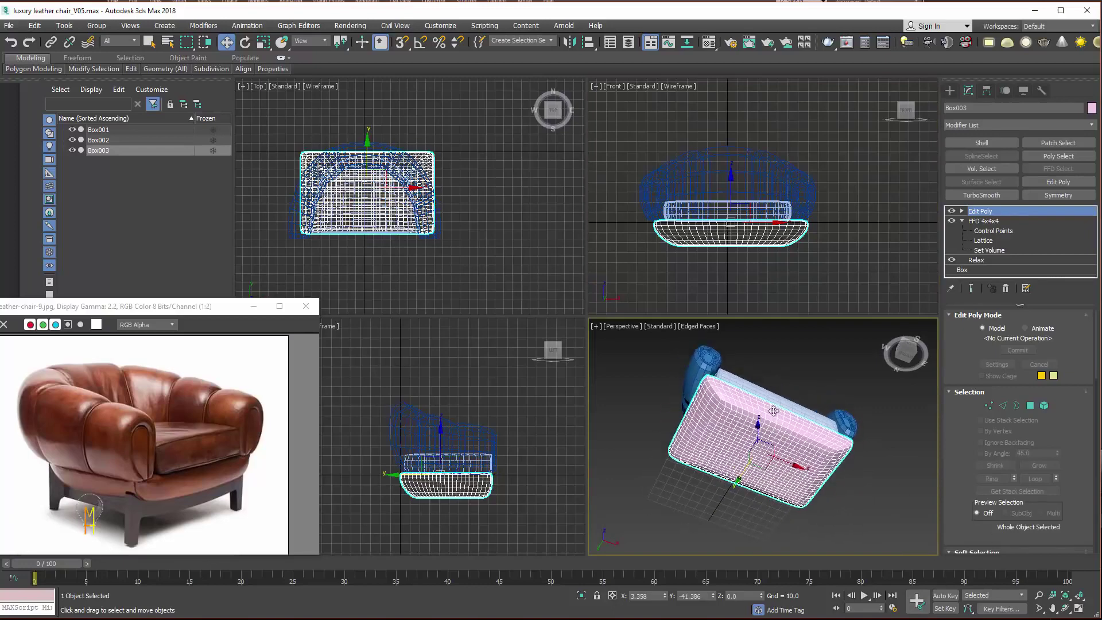
{"action": "left_click", "coordinate": [950, 90]}
{"action": "left_click", "coordinate": [965, 107]}
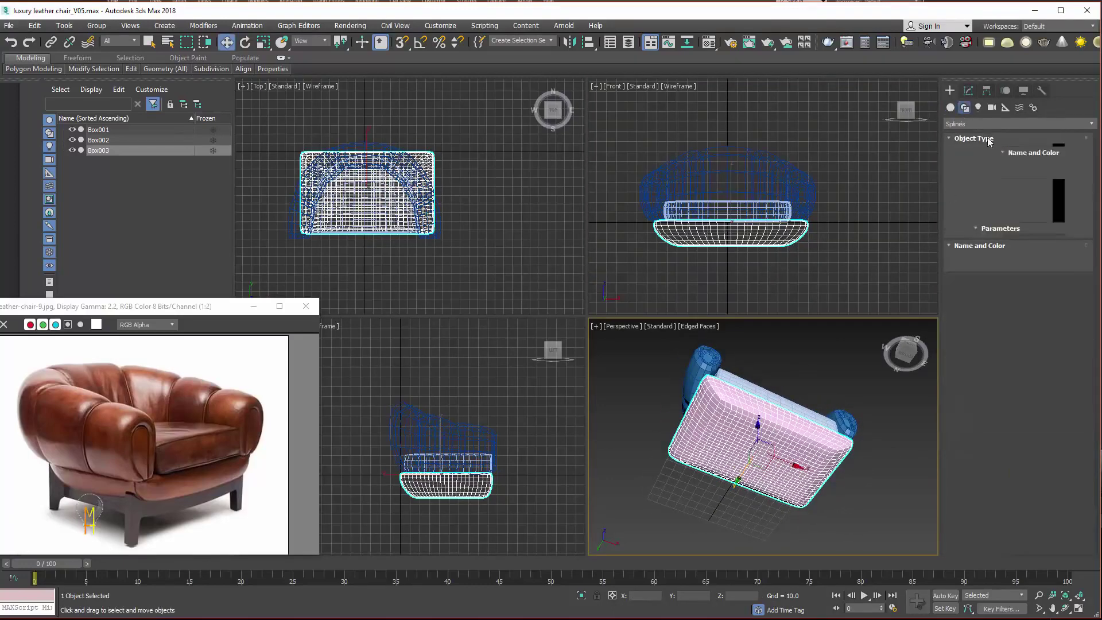
{"action": "left_click", "coordinate": [1041, 170]}
{"action": "left_click_drag", "start_coordinate": [316, 164], "coordinate": [414, 230]}
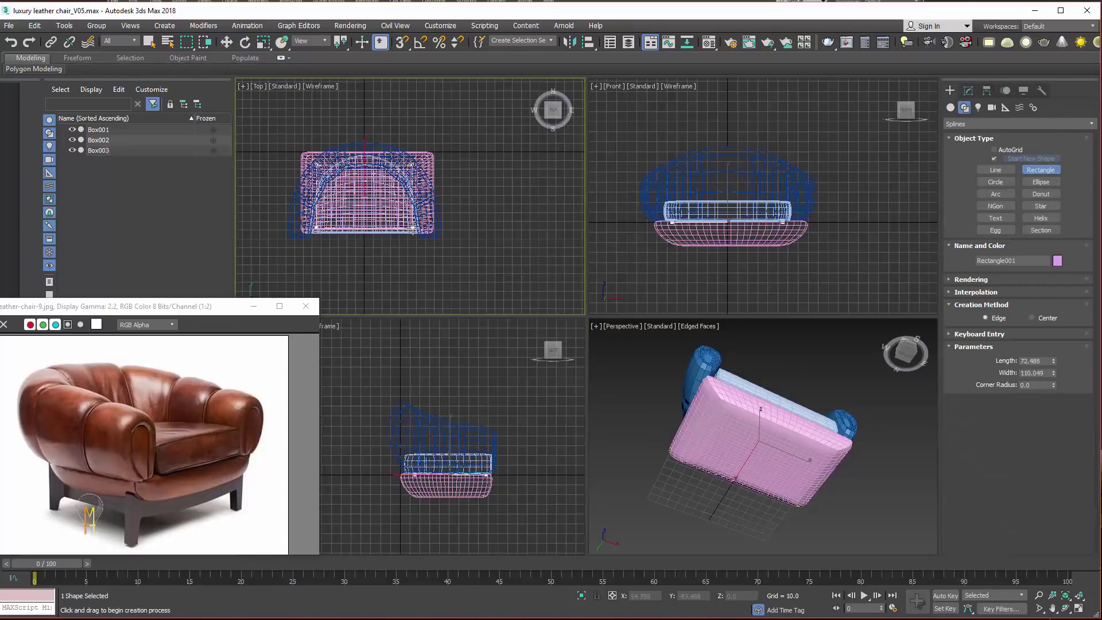
{"action": "left_click", "coordinate": [227, 42]}
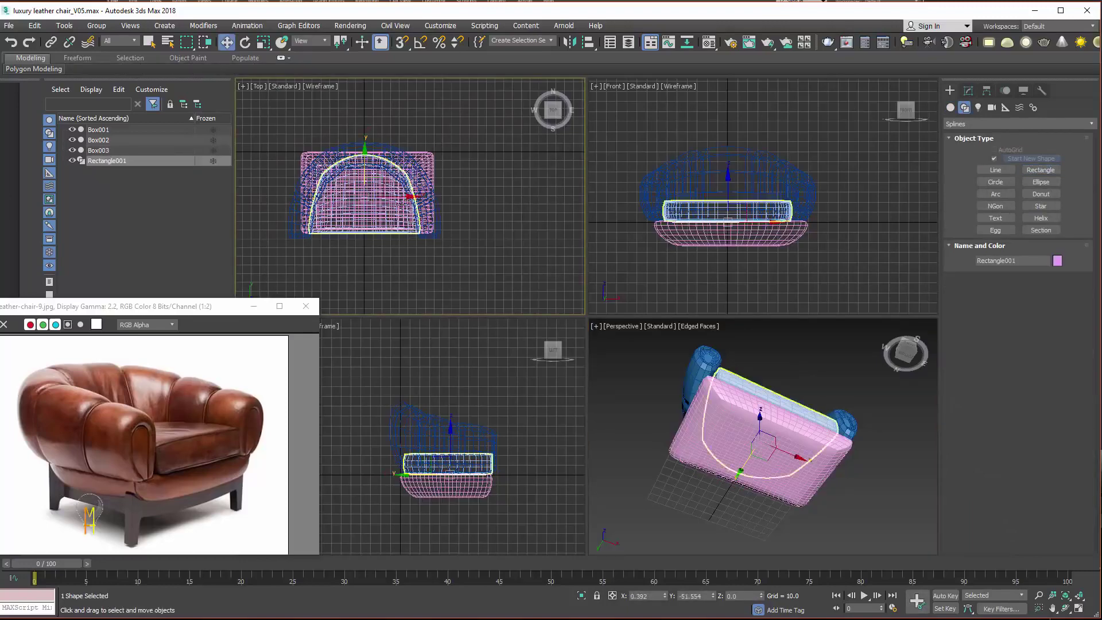
Set the rectangle's X to 0 and lower it beneath the seat via Move Type-In.
{"action": "right_click", "coordinate": [227, 42]}
{"action": "right_click", "coordinate": [359, 317]}
{"action": "middle_click_drag", "start_coordinate": [734, 121], "coordinate": [750, 98]}
{"action": "left_click_drag", "start_coordinate": [746, 158], "coordinate": [747, 181]}
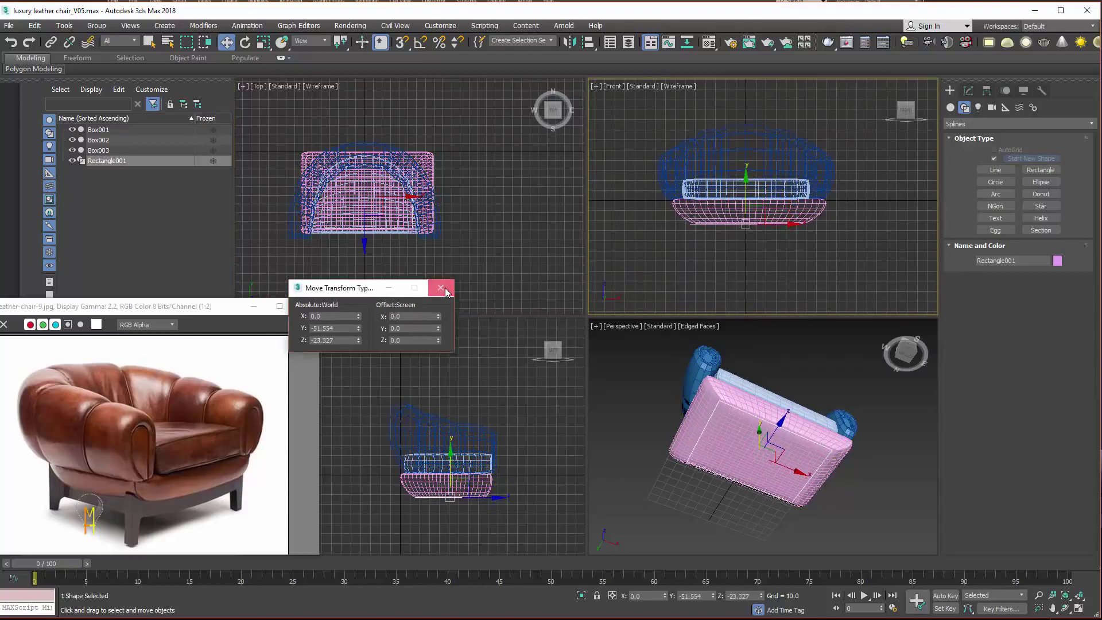
{"action": "left_click", "coordinate": [441, 288]}
Remove the Edit Poly modifier from the seat cushion, keeping the cushion selected.
{"action": "mouse_move", "coordinate": [835, 396]}
{"action": "middle_mouse_down", "text": "alt"}
{"action": "mouse_move", "coordinate": [903, 460]}
{"action": "mouse_move", "coordinate": [898, 475]}
{"action": "middle_mouse_up", "text": "alt"}
{"action": "left_click", "coordinate": [713, 465]}
{"action": "left_click", "coordinate": [969, 90]}
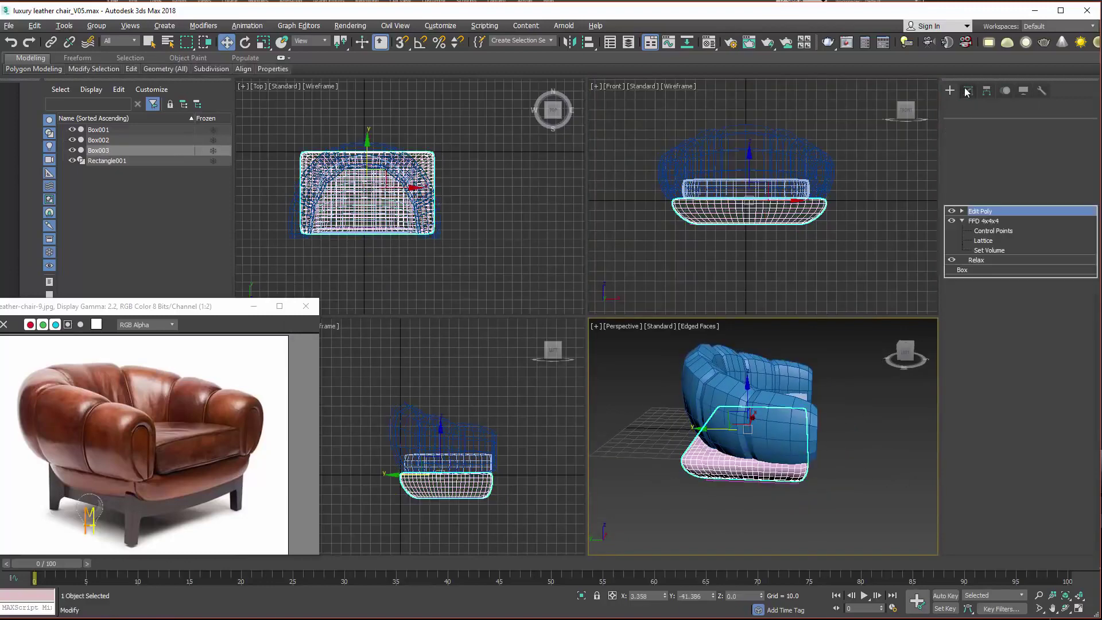
{"action": "left_click", "coordinate": [1007, 289]}
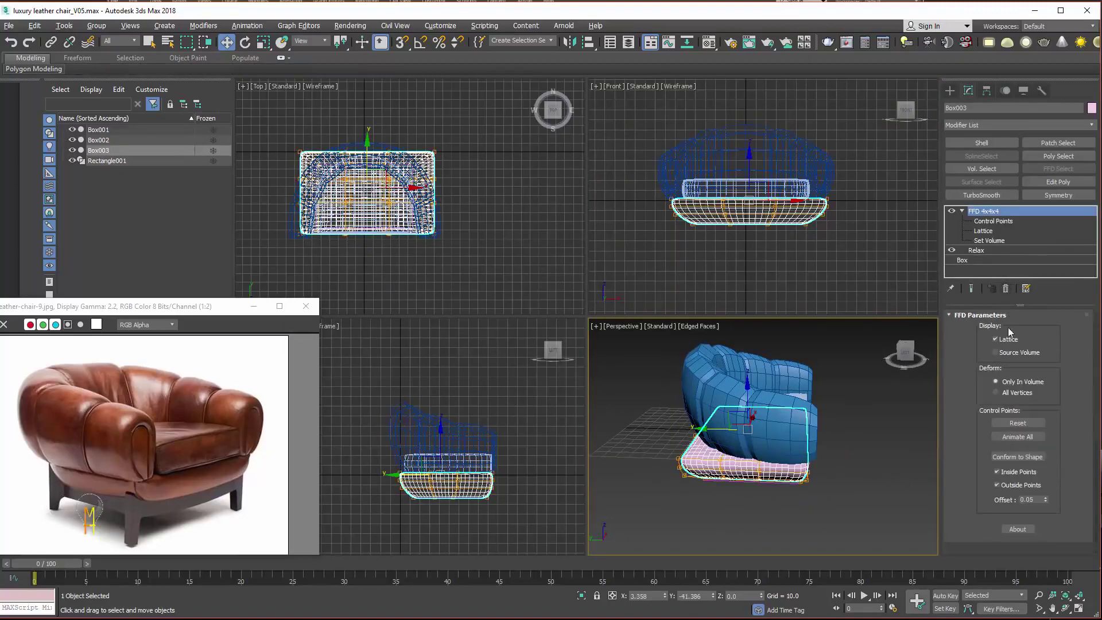
{"action": "mouse_move", "coordinate": [277, 139]}
{"action": "left_mouse_down"}
{"action": "mouse_move", "coordinate": [318, 167]}
{"action": "mouse_move", "coordinate": [440, 141]}
{"action": "left_mouse_up"}
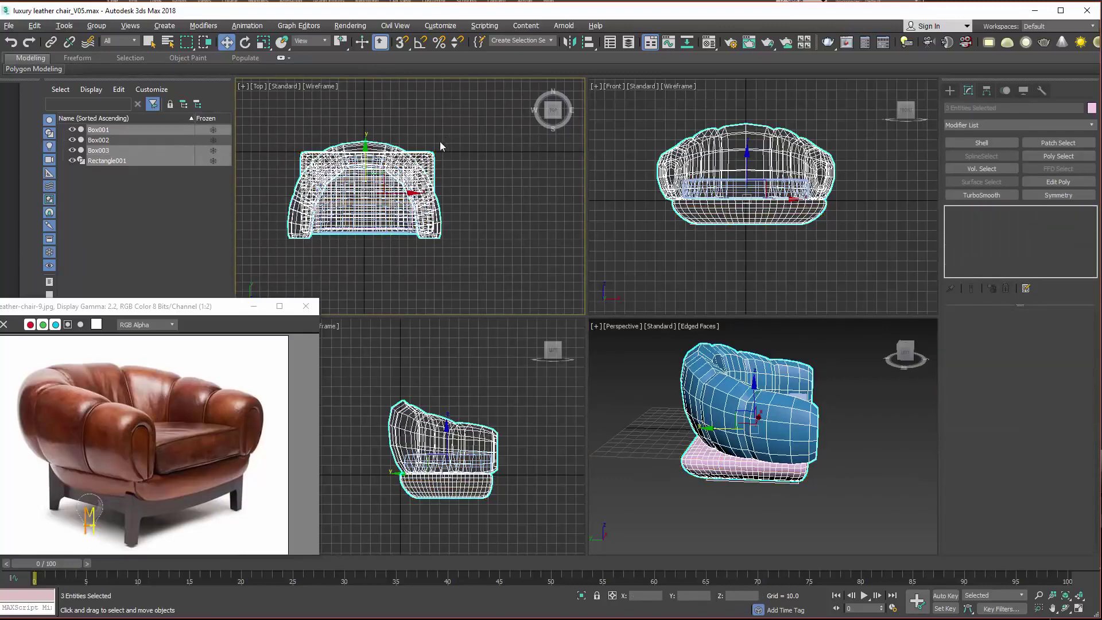
{"action": "key", "text": "ctrl+z"}
Scale the back row of lattice points inward in Top view to taper the seat.
{"action": "left_click", "coordinate": [991, 222]}
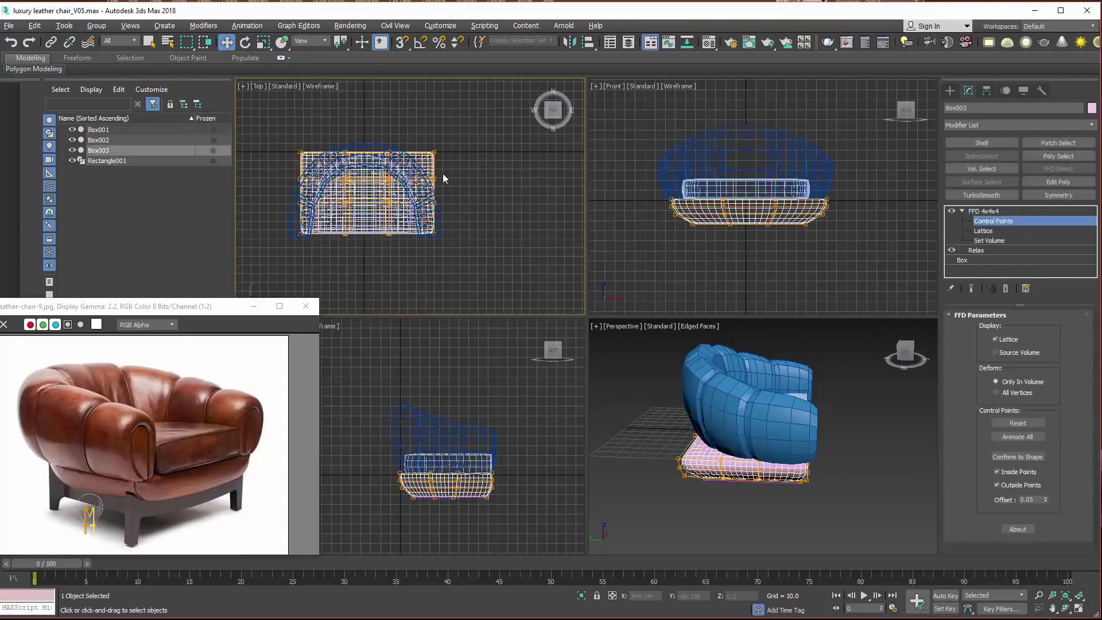
{"action": "left_click", "coordinate": [264, 42]}
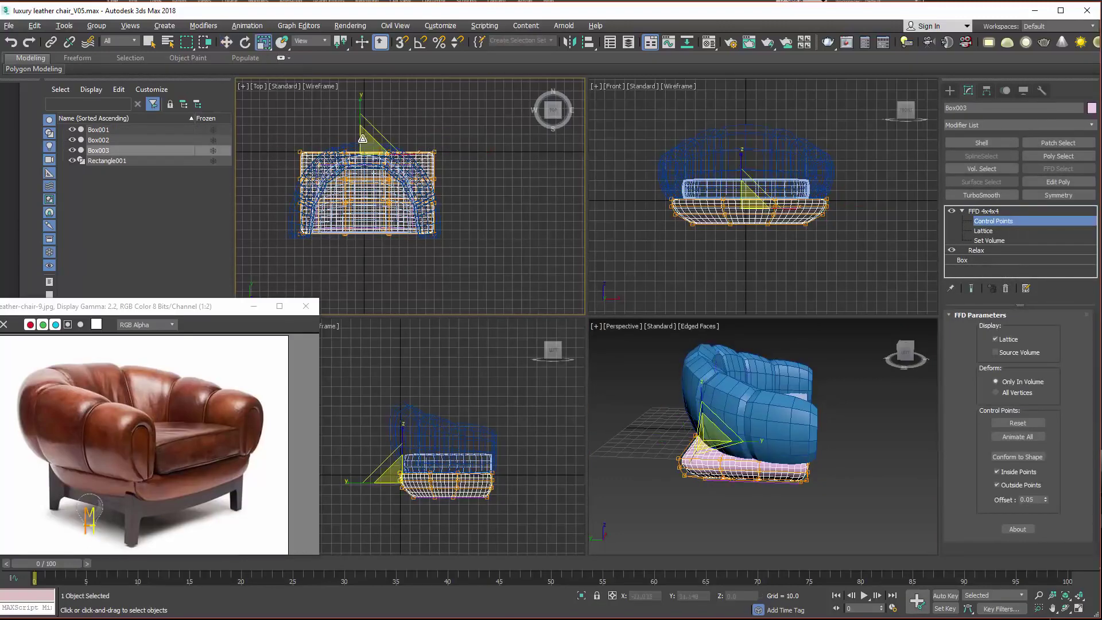
{"action": "left_click_drag", "start_coordinate": [374, 168], "coordinate": [362, 195]}
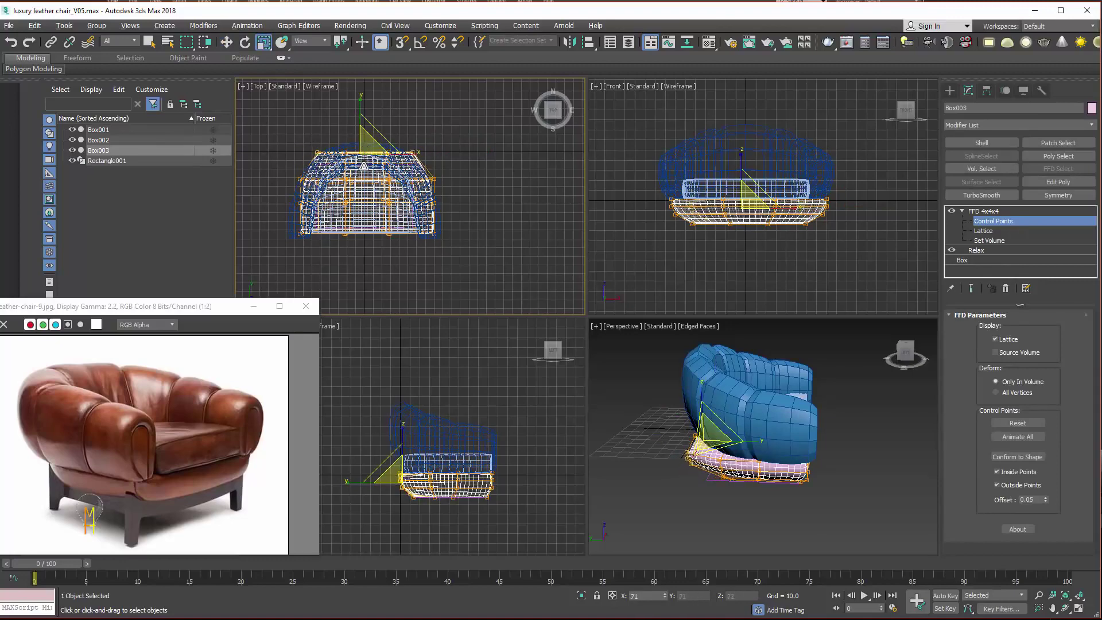
{"action": "left_click", "coordinate": [228, 46]}
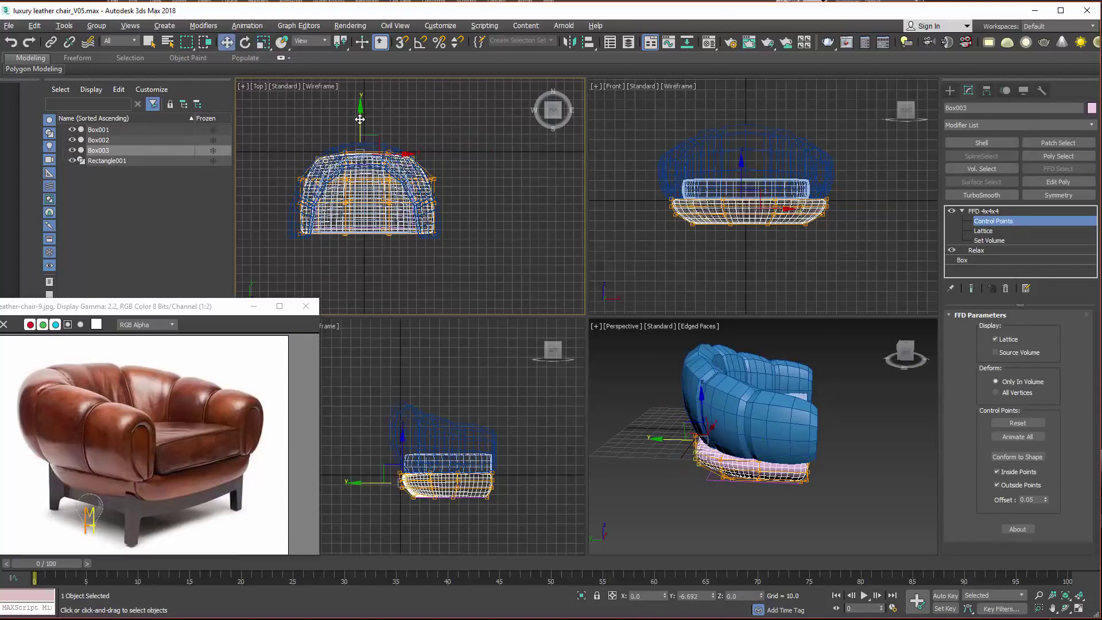
Move lattice points in Top view so the tray follows the chair's rounded outline.
{"action": "left_click", "coordinate": [467, 117]}
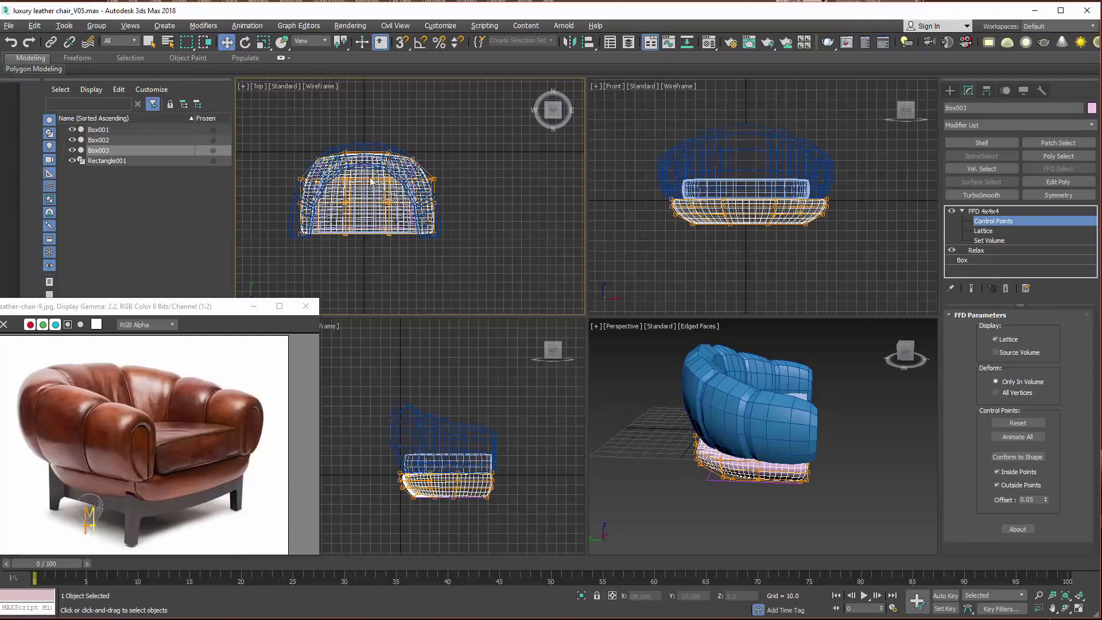
{"action": "left_click_drag", "start_coordinate": [423, 174], "coordinate": [424, 173]}
{"action": "mouse_move", "coordinate": [367, 152]}
{"action": "left_mouse_down"}
{"action": "mouse_move", "coordinate": [351, 154]}
{"action": "mouse_move", "coordinate": [388, 146]}
{"action": "mouse_move", "coordinate": [364, 150]}
{"action": "left_mouse_up"}
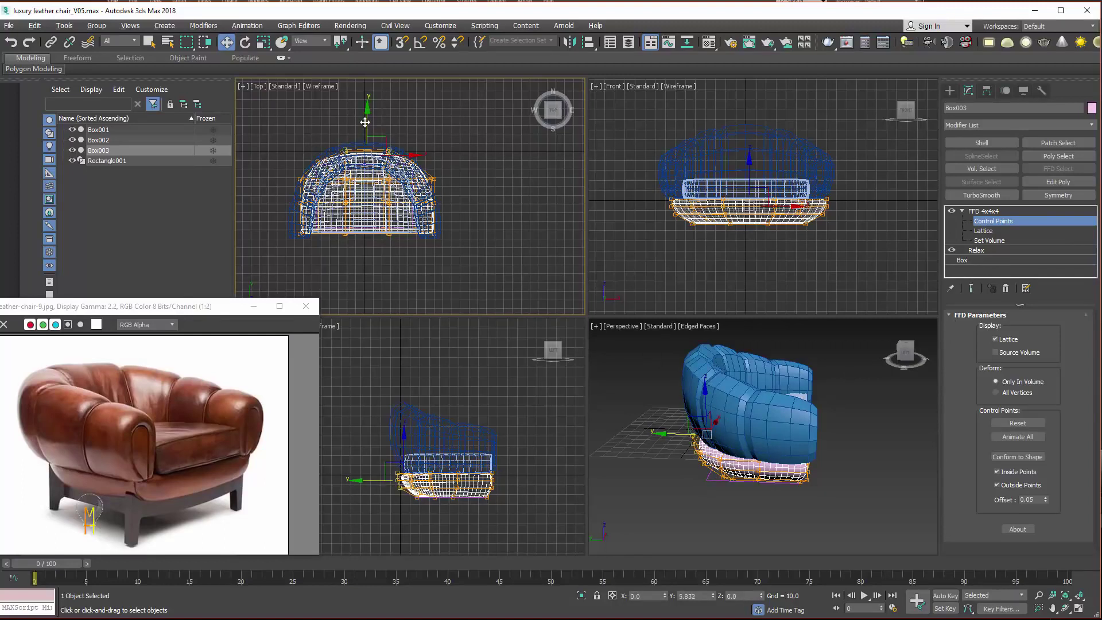
{"action": "left_click", "coordinate": [423, 168]}
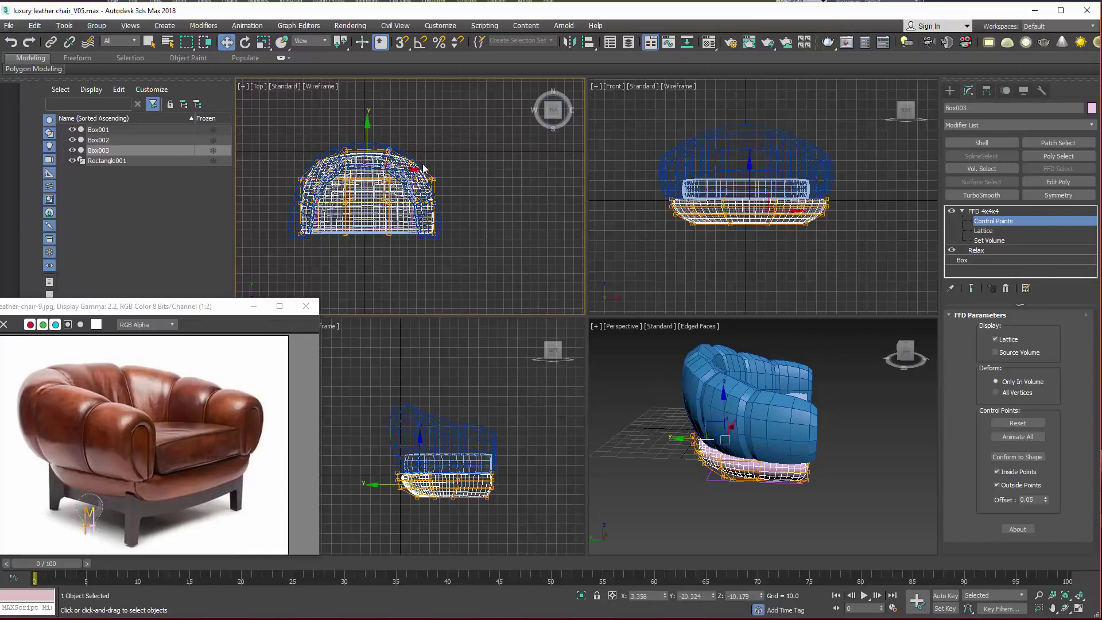
{"action": "left_click_drag", "start_coordinate": [368, 128], "coordinate": [367, 135]}
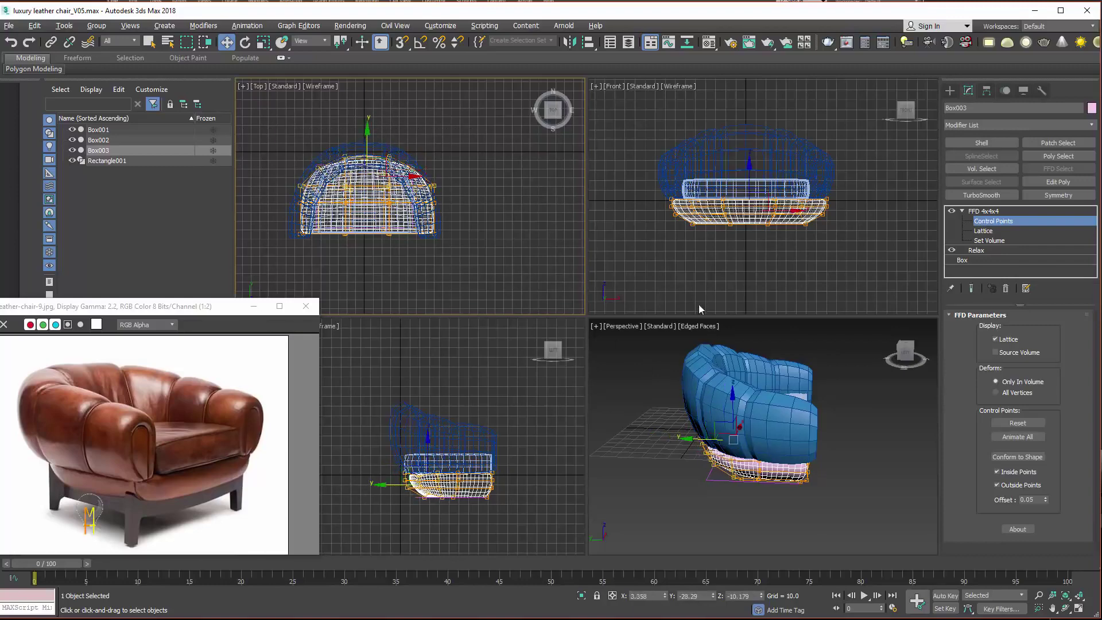
{"action": "middle_click_drag", "start_coordinate": [794, 459], "coordinate": [718, 477], "text": "alt"}
Narrow the rectangle to about 104 units and nudge it along Y.
{"action": "left_click", "coordinate": [984, 211]}
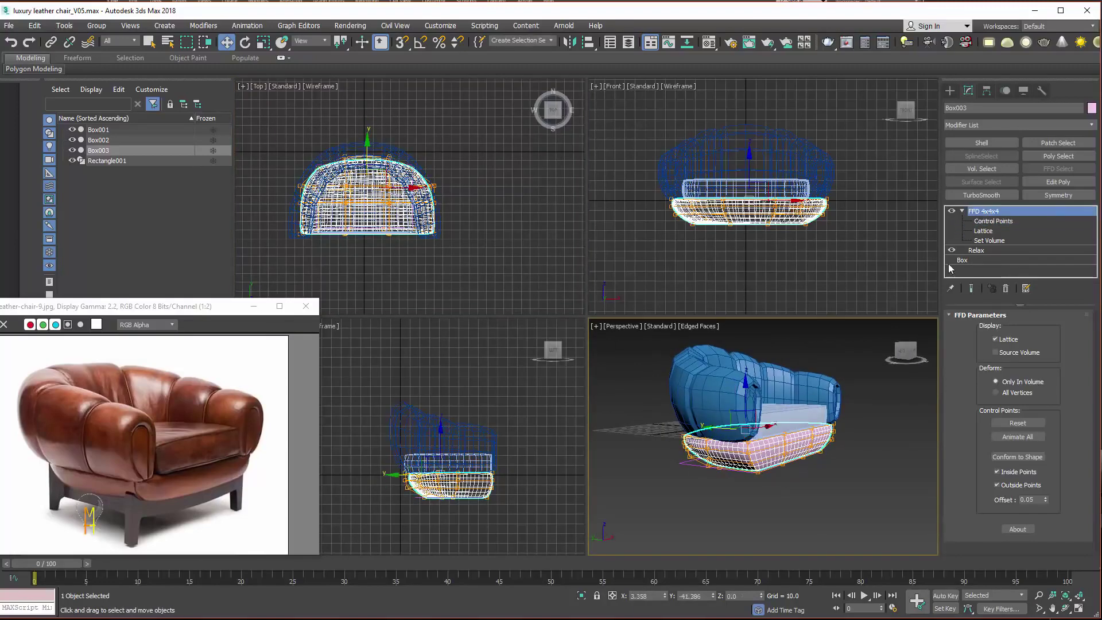
{"action": "left_click", "coordinate": [700, 491]}
{"action": "left_click", "coordinate": [697, 468]}
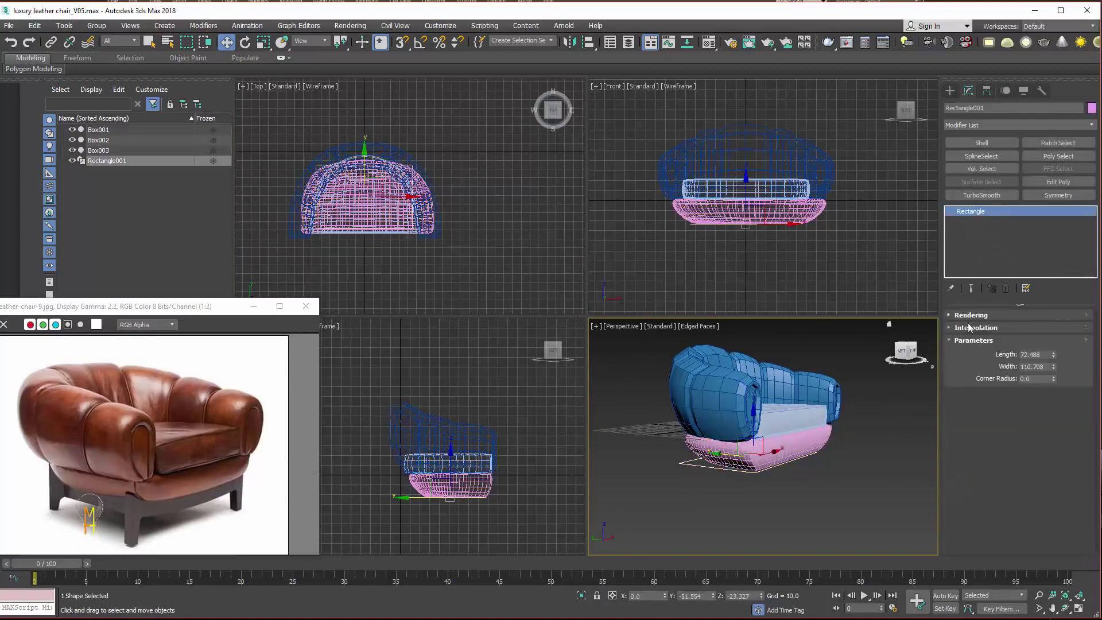
{"action": "left_click_drag", "start_coordinate": [1055, 355], "coordinate": [1054, 369]}
{"action": "middle_click_drag", "start_coordinate": [364, 158], "coordinate": [415, 170]}
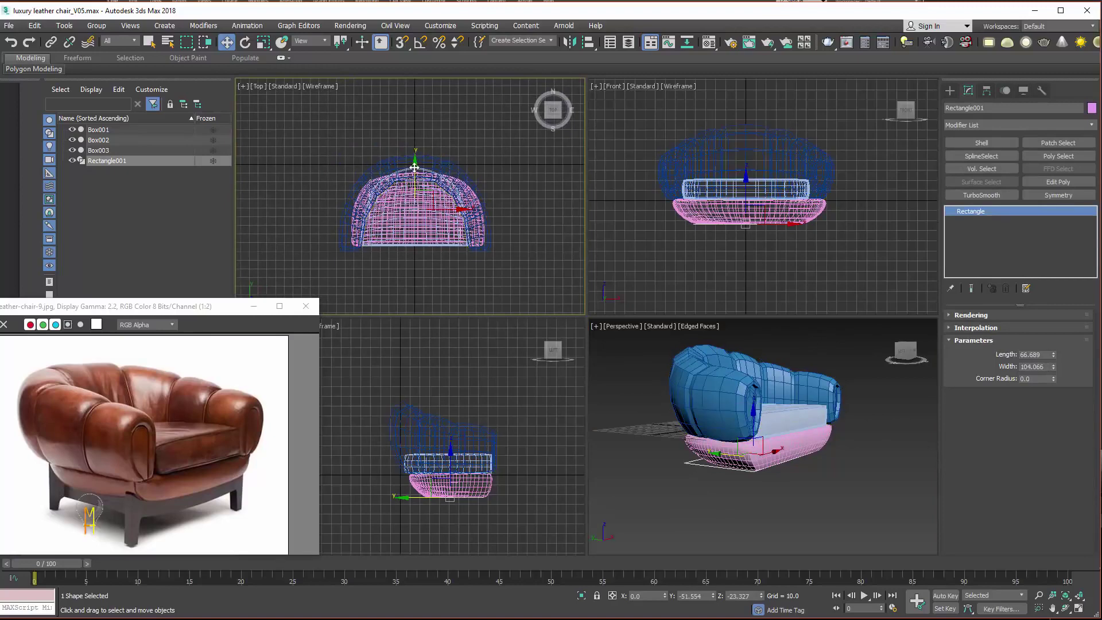
{"action": "left_click_drag", "start_coordinate": [415, 170], "coordinate": [415, 172]}
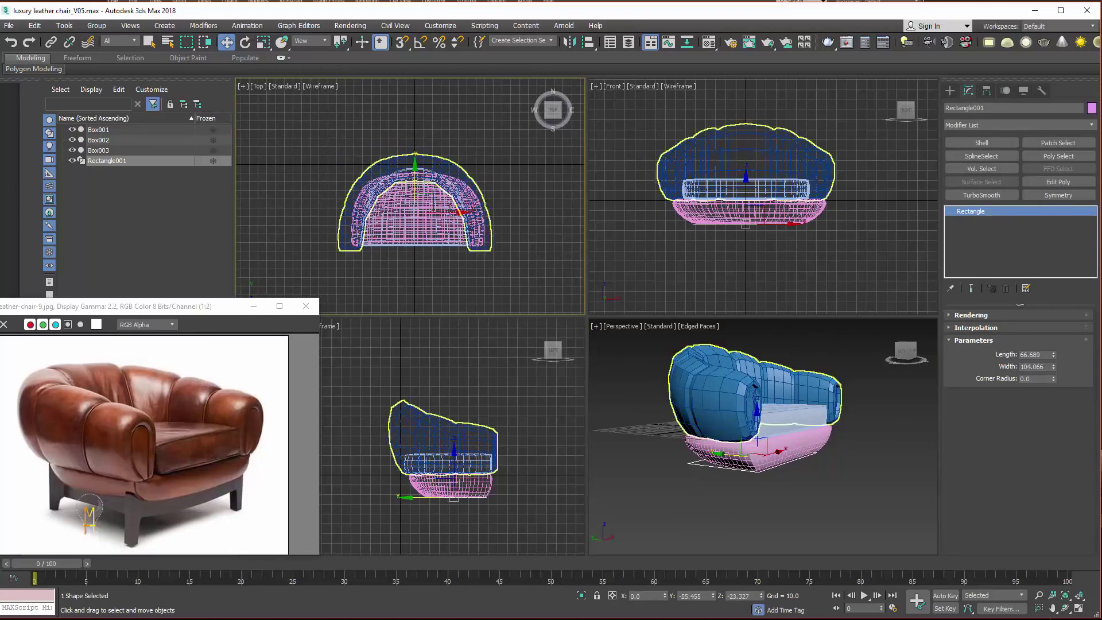
{"action": "mouse_move", "coordinate": [727, 497]}
{"action": "middle_mouse_down"}
{"action": "mouse_move", "coordinate": [733, 505]}
{"action": "mouse_move", "coordinate": [703, 500]}
{"action": "middle_mouse_up"}
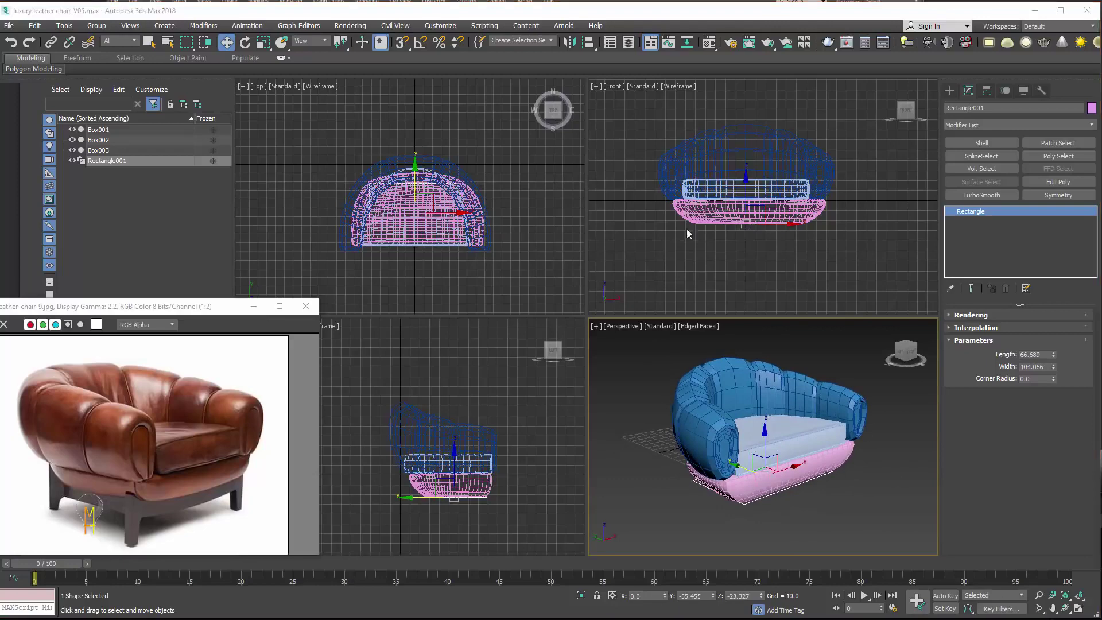
Give all four chair parts one orange colour and save incrementally as V06.
{"action": "left_click_drag", "start_coordinate": [621, 114], "coordinate": [822, 212]}
{"action": "left_click", "coordinate": [1092, 108]}
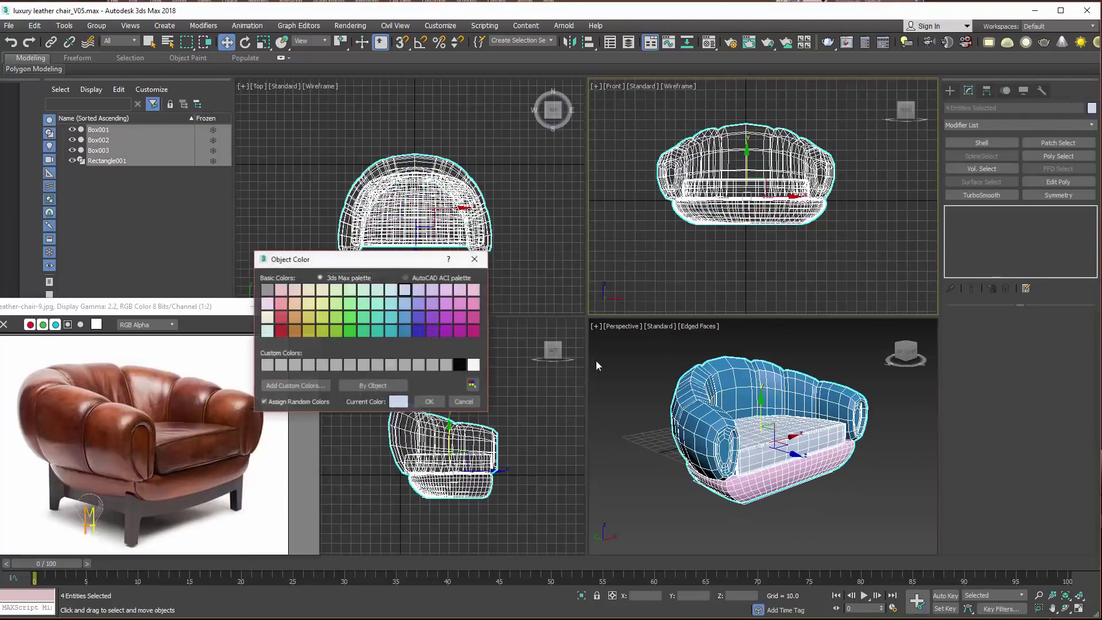
{"action": "left_click", "coordinate": [442, 403]}
{"action": "left_click", "coordinate": [637, 543]}
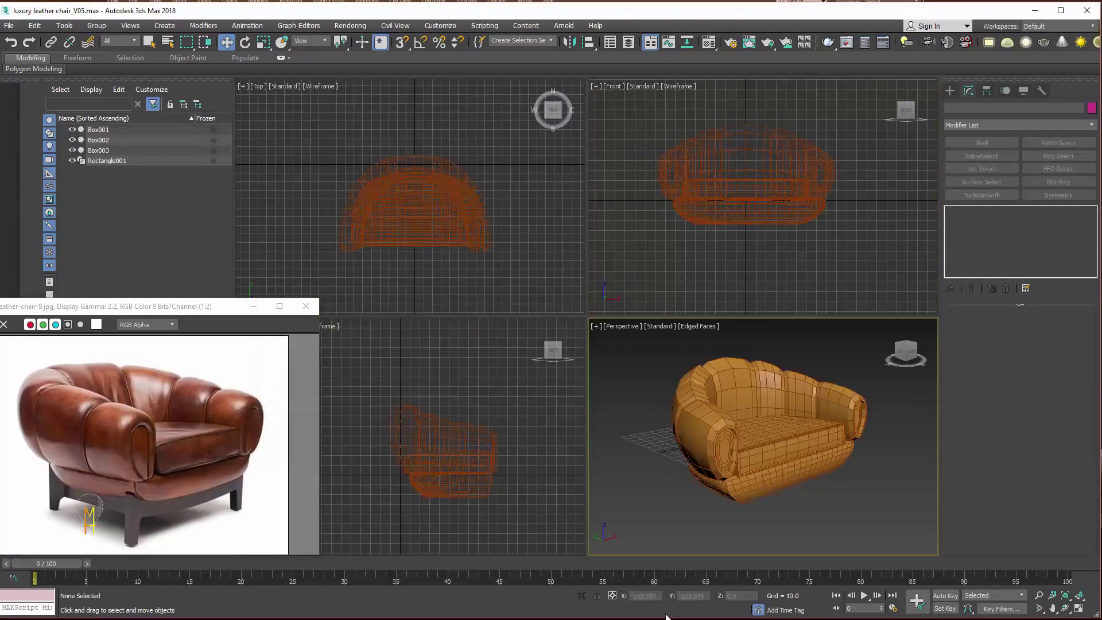
{"action": "key", "text": "q"}
{"action": "key", "text": "ctrl+s"}
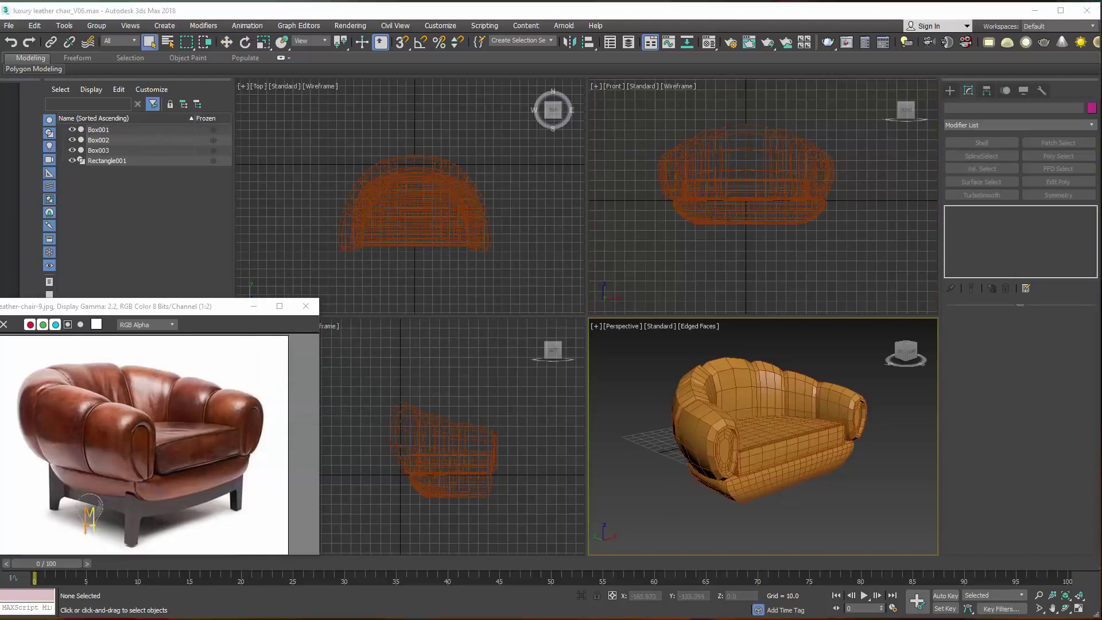
Draw a new box over the chair seat with its segment counts reset to 1.
{"action": "left_click", "coordinate": [950, 90]}
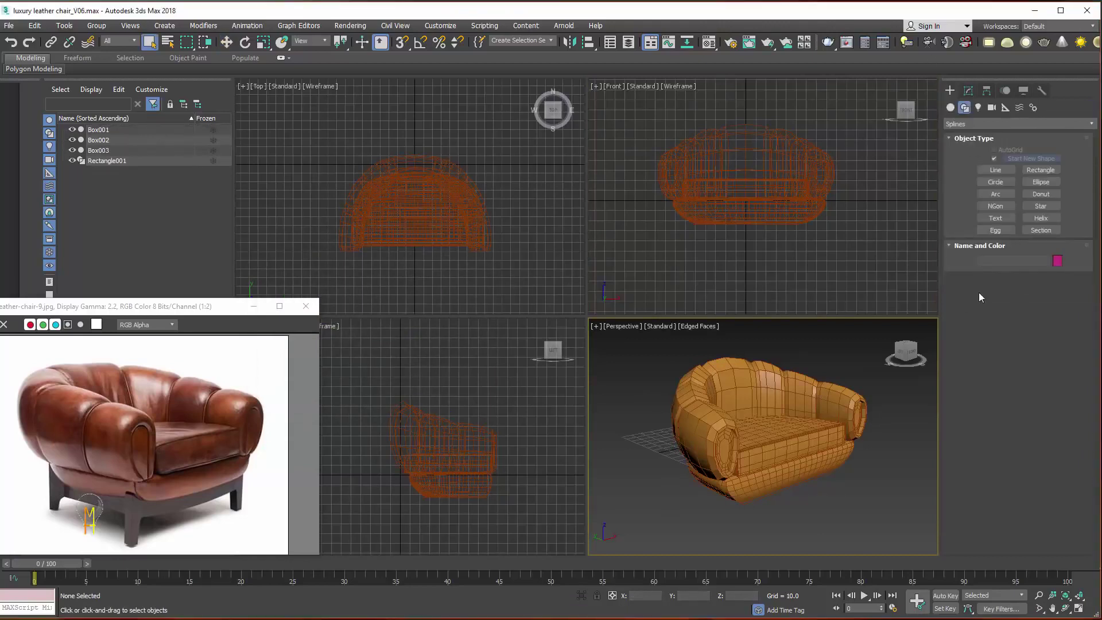
{"action": "left_click", "coordinate": [951, 108]}
{"action": "left_click", "coordinate": [996, 161]}
{"action": "left_click_drag", "start_coordinate": [369, 172], "coordinate": [469, 245]}
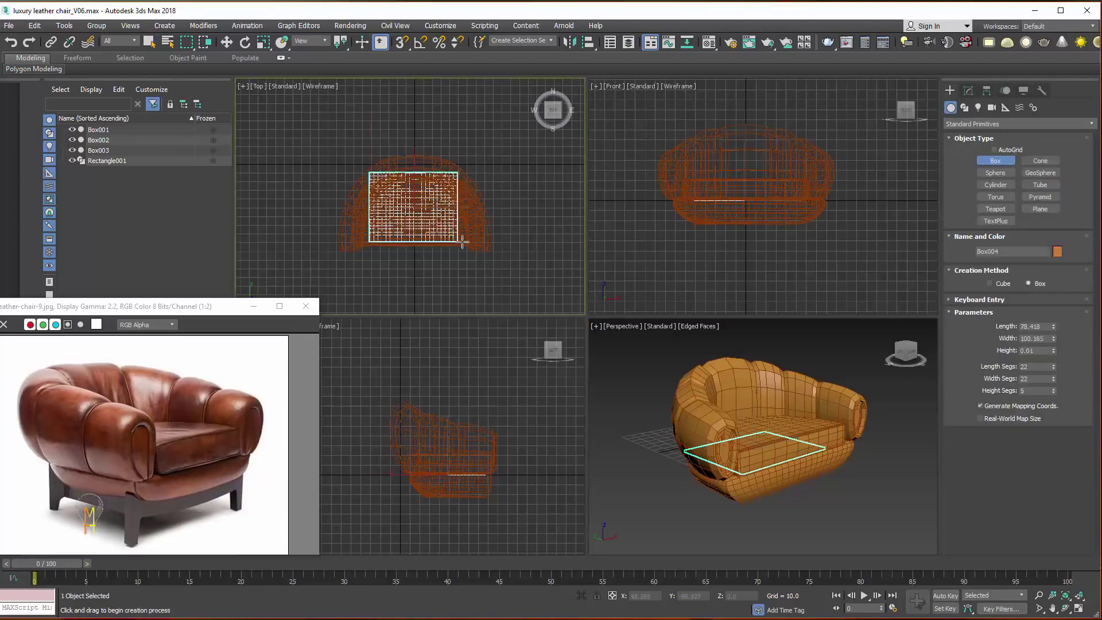
{"action": "left_click", "coordinate": [463, 218]}
{"action": "right_click", "coordinate": [462, 219]}
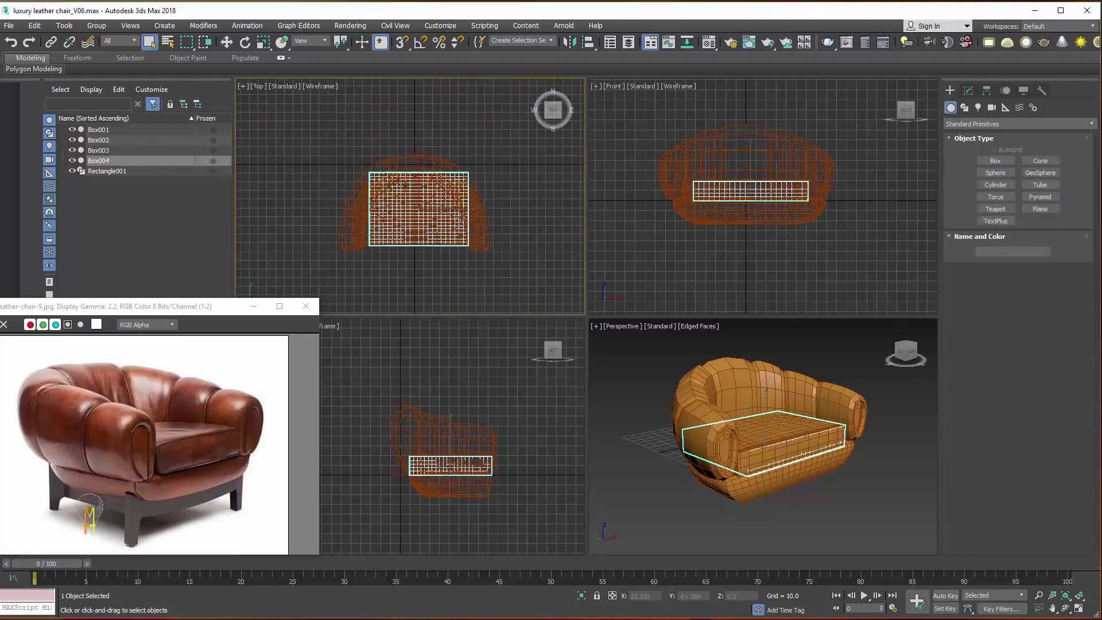
{"action": "left_click", "coordinate": [968, 91]}
{"action": "right_click", "coordinate": [1053, 370]}
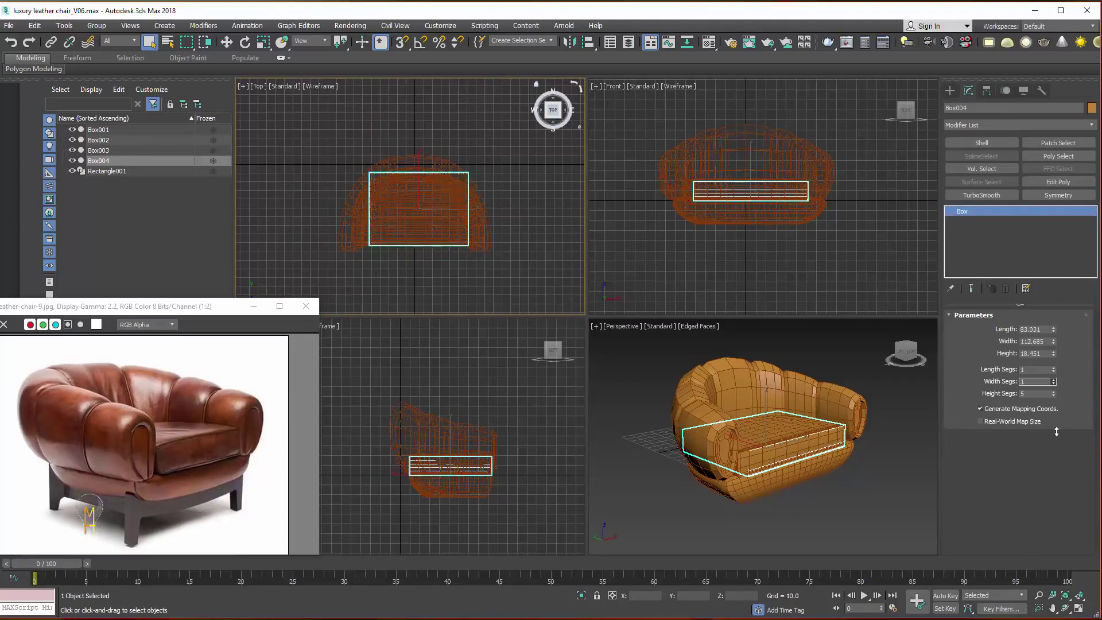
{"action": "right_click", "coordinate": [1053, 394]}
Move the new box to sit just below the chair seat.
{"action": "left_click", "coordinate": [226, 42]}
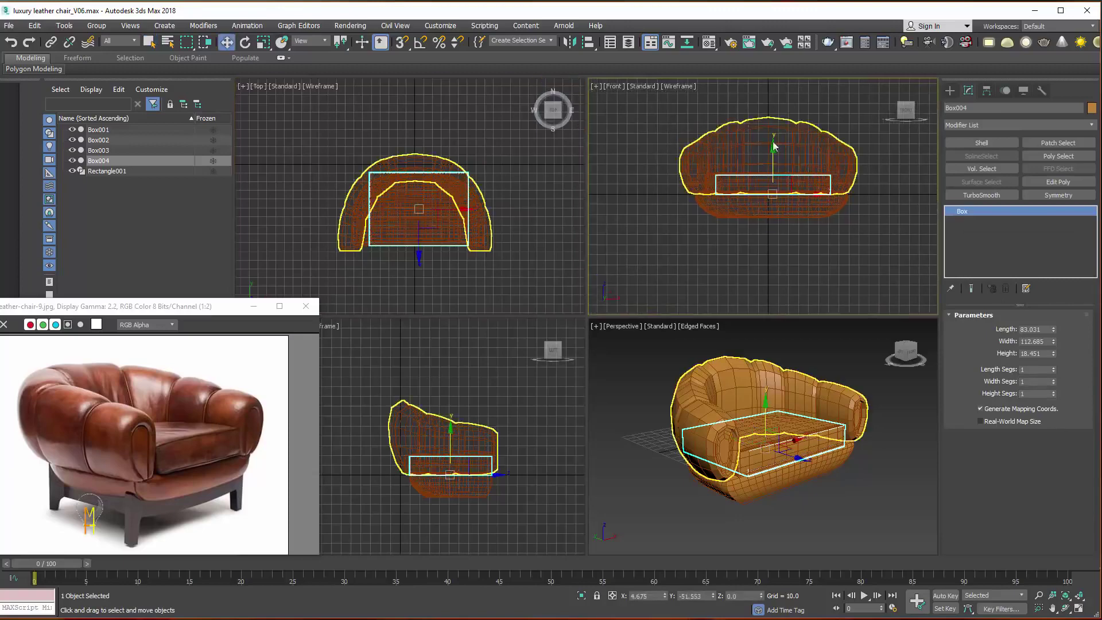
{"action": "left_click_drag", "start_coordinate": [755, 159], "coordinate": [776, 192]}
{"action": "middle_click_drag", "start_coordinate": [462, 155], "coordinate": [439, 133]}
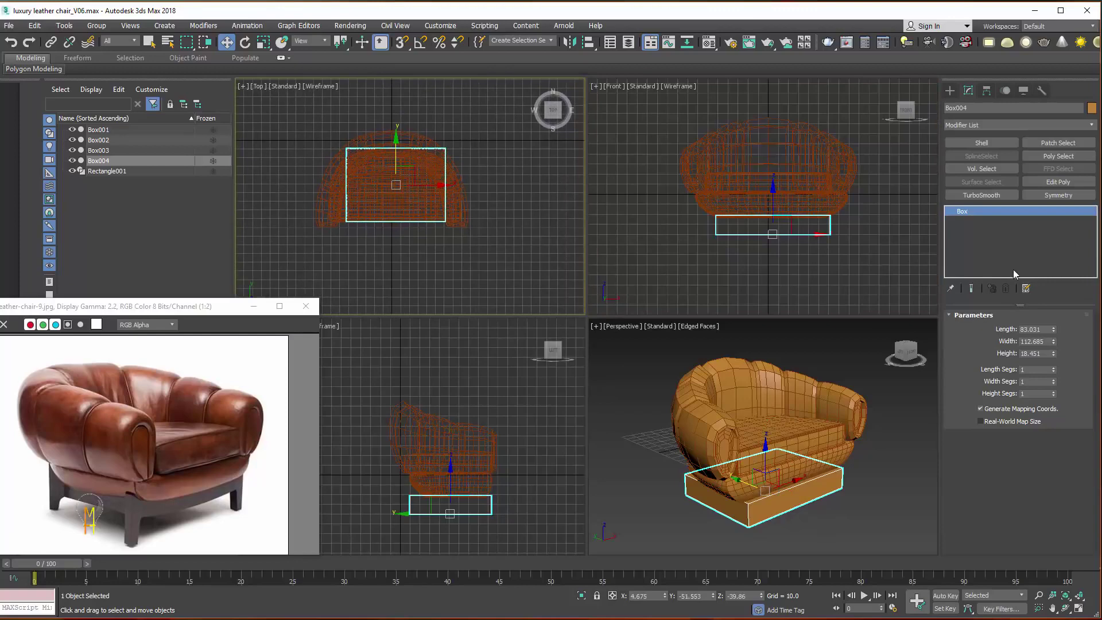
{"action": "middle_click_drag", "start_coordinate": [812, 182], "coordinate": [797, 230]}
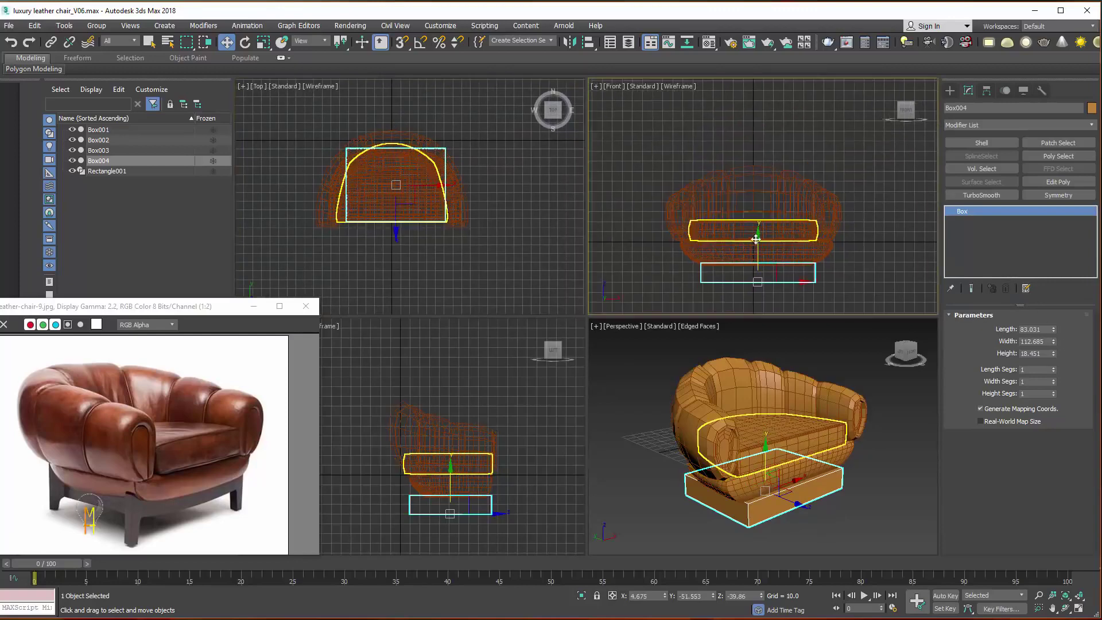
{"action": "left_click_drag", "start_coordinate": [759, 239], "coordinate": [759, 232]}
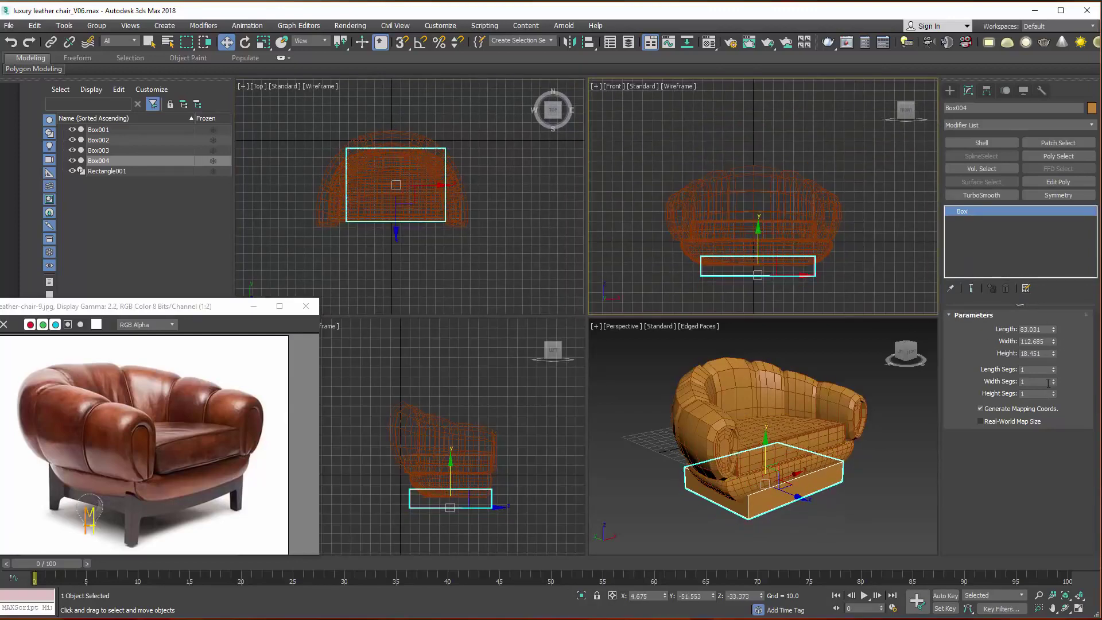
Reduce the box's height and add length, width and height segments.
{"action": "left_click_drag", "start_coordinate": [1053, 355], "coordinate": [1053, 376]}
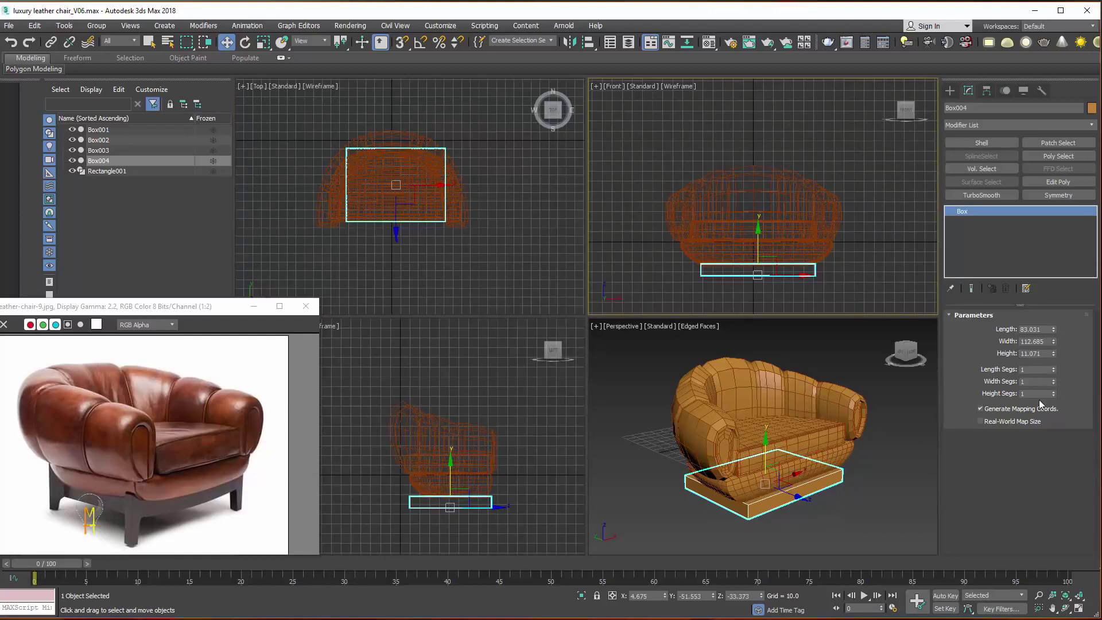
{"action": "left_click", "coordinate": [1053, 367]}
{"action": "left_click", "coordinate": [1053, 367]}
{"action": "left_click", "coordinate": [1054, 368]}
{"action": "left_click", "coordinate": [1053, 380]}
{"action": "left_click", "coordinate": [1053, 380]}
{"action": "left_click", "coordinate": [1053, 379]}
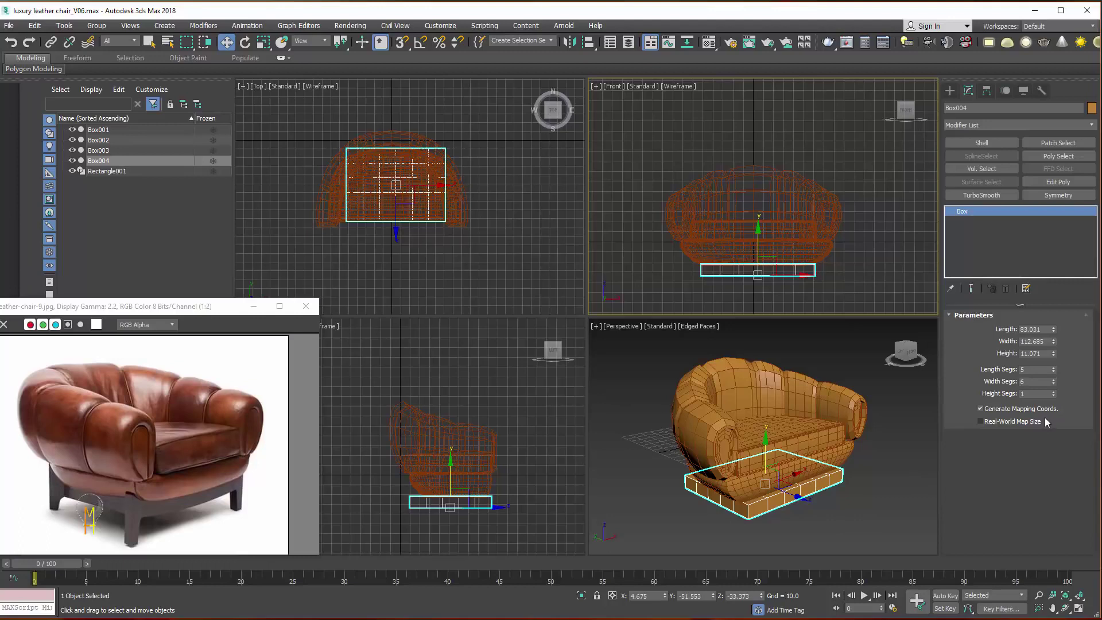
{"action": "left_click", "coordinate": [1054, 392]}
Add Edit Poly and scale all of the base's vertices to 115% along Y.
{"action": "left_click", "coordinate": [1058, 181]}
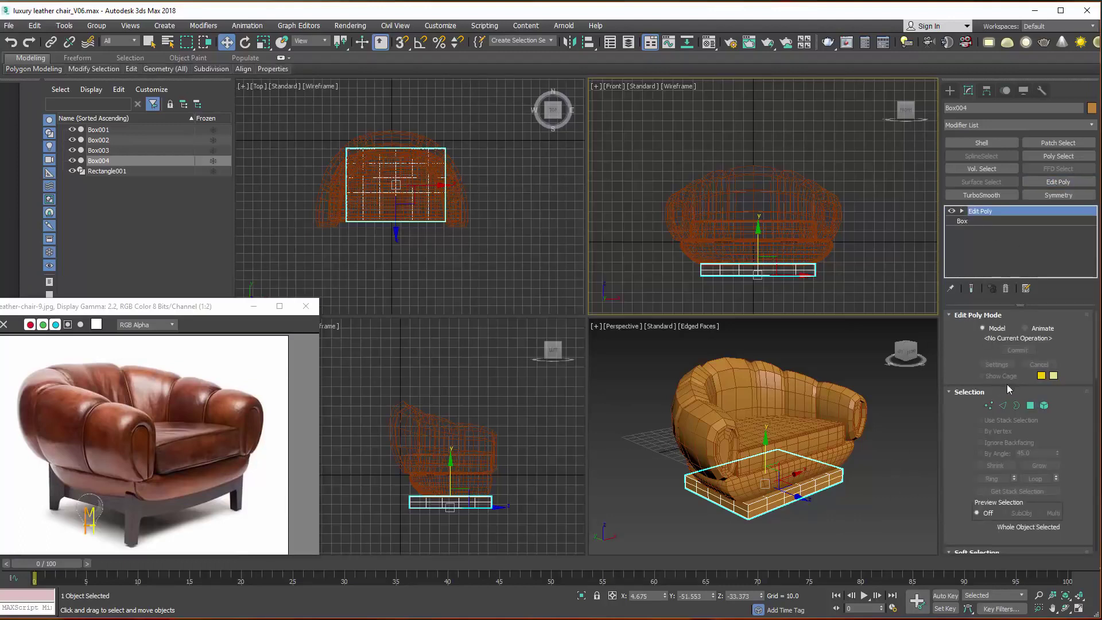
{"action": "left_click", "coordinate": [989, 405]}
{"action": "left_click_drag", "start_coordinate": [380, 140], "coordinate": [436, 240]}
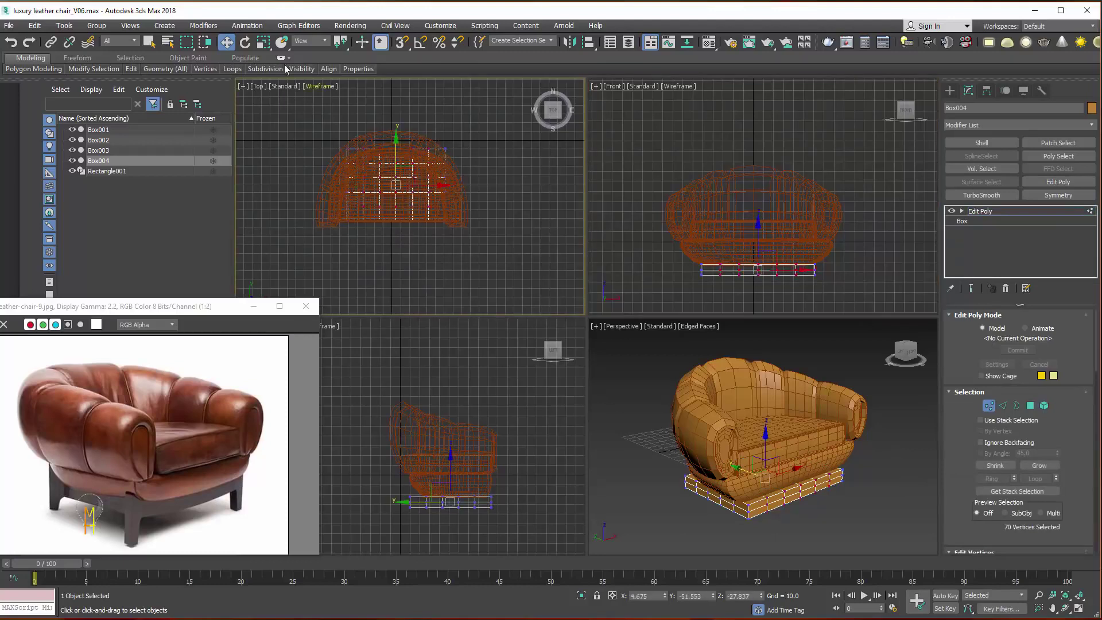
{"action": "key", "text": "r"}
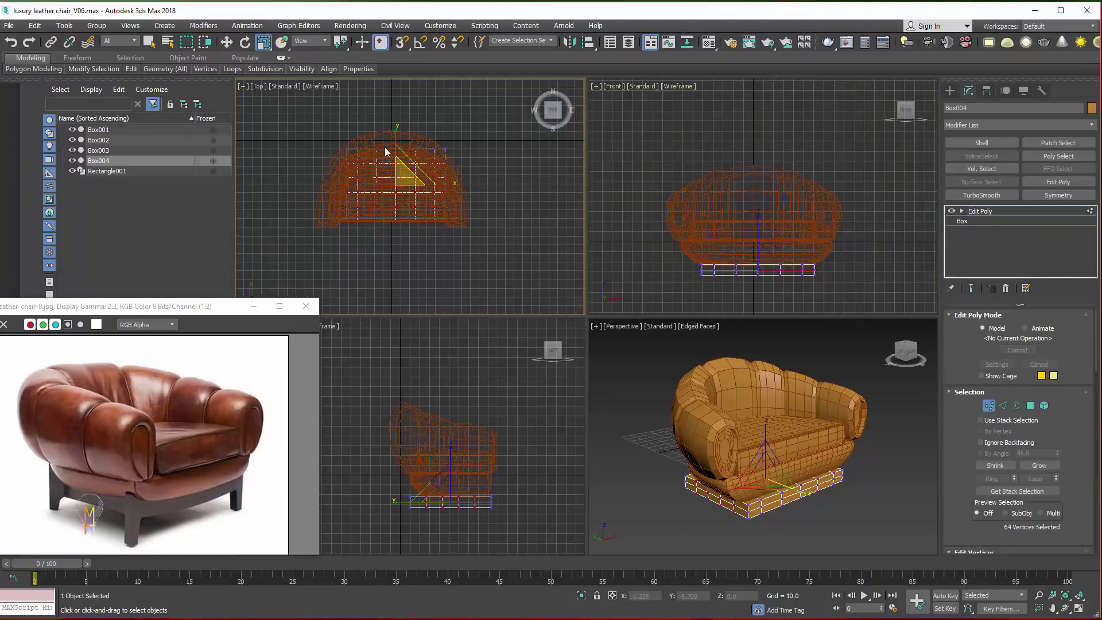
{"action": "left_click_drag", "start_coordinate": [386, 159], "coordinate": [386, 128]}
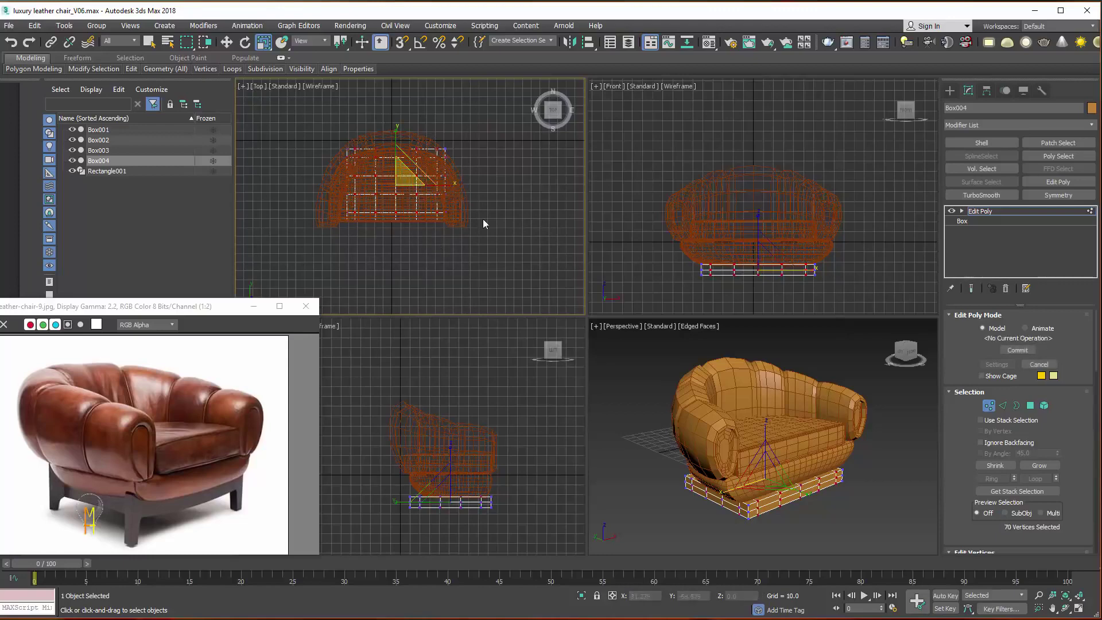
Orbit to the base's underside, clear the vertex selection and enter Polygon mode.
{"action": "middle_click_drag", "start_coordinate": [797, 497], "coordinate": [788, 425], "text": "alt"}
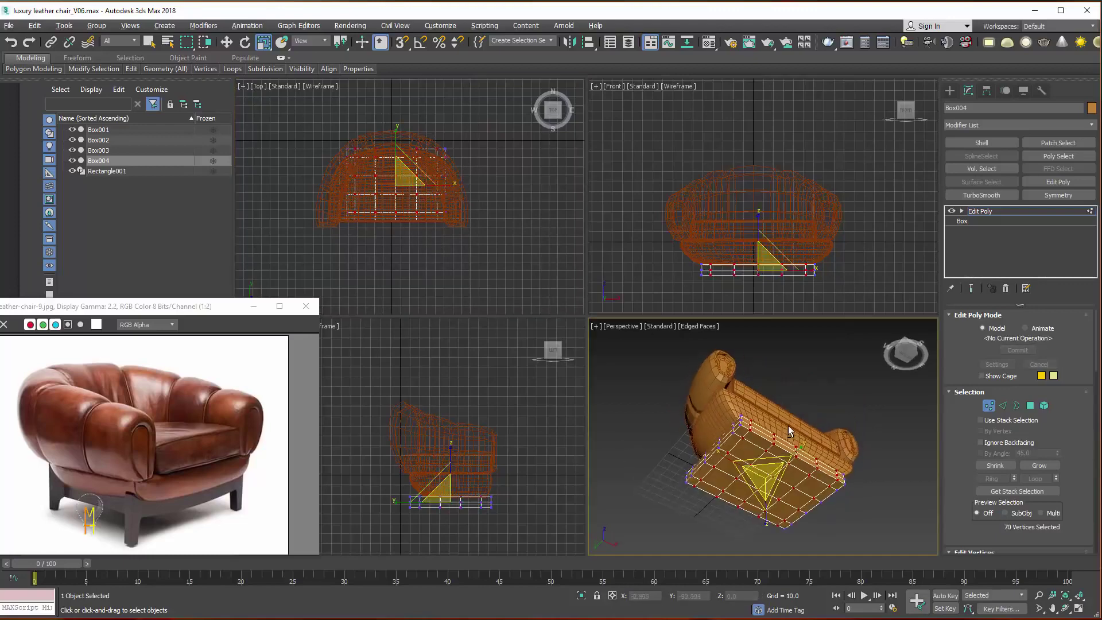
{"action": "left_click", "coordinate": [822, 384]}
{"action": "left_click", "coordinate": [1030, 405]}
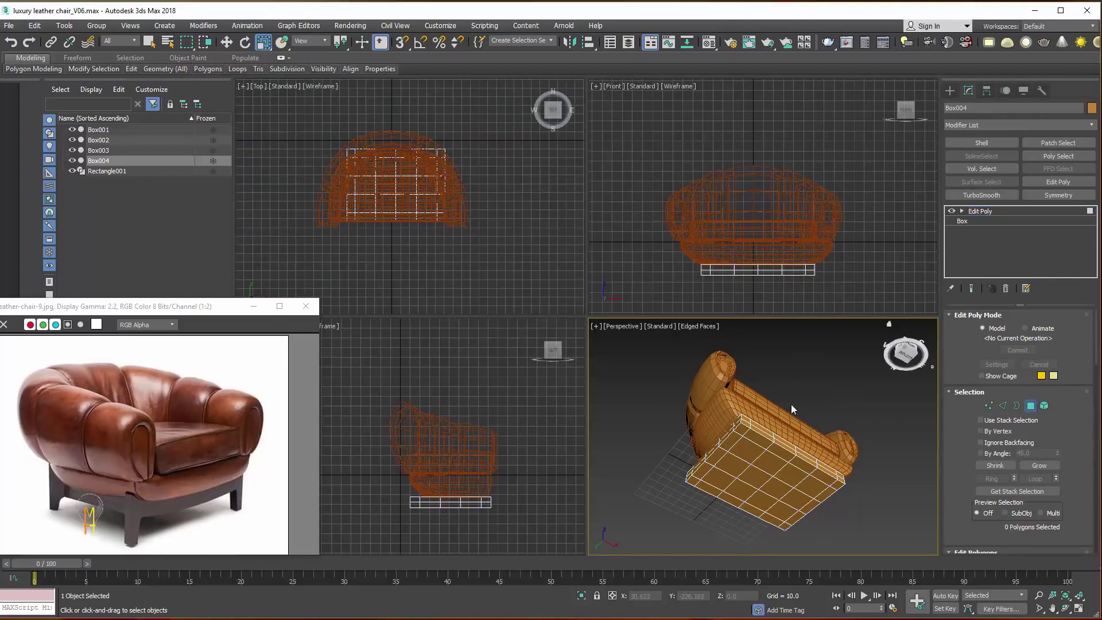
Select the four underside corner polygons of the base and extrude them.
{"action": "left_click", "coordinate": [741, 430]}
{"action": "left_click", "coordinate": [693, 479], "text": "ctrl"}
{"action": "left_click", "coordinate": [840, 484], "text": "ctrl"}
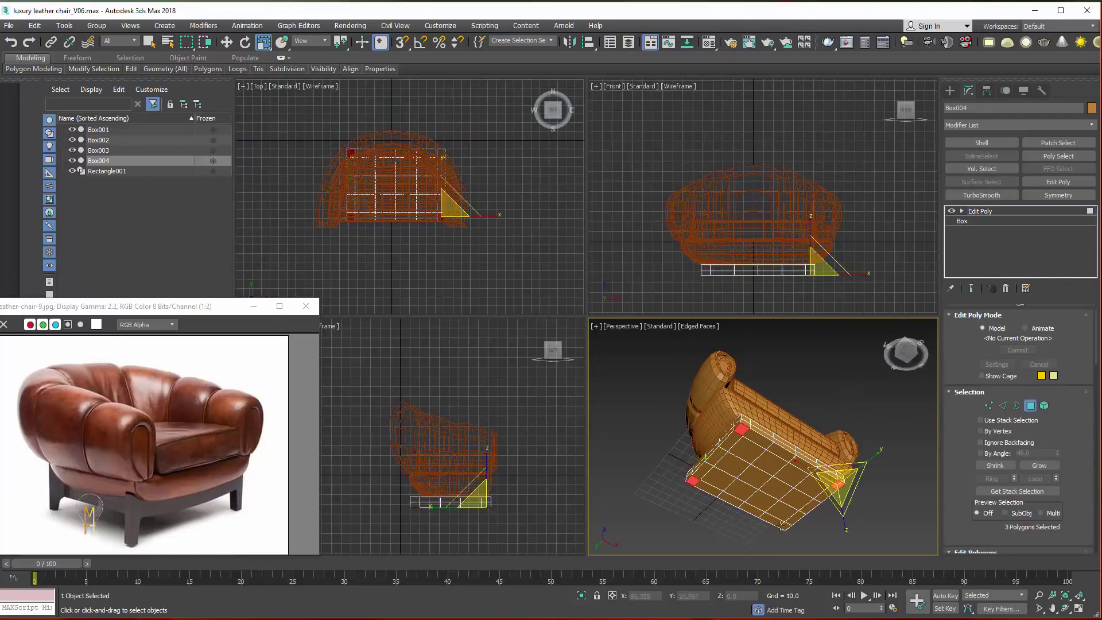
{"action": "left_click", "coordinate": [784, 526], "text": "ctrl"}
{"action": "scroll", "coordinate": [1019, 431], "scroll_direction": "down", "scroll_amount": 2}
{"action": "scroll", "coordinate": [1020, 431], "scroll_direction": "down", "scroll_amount": 3}
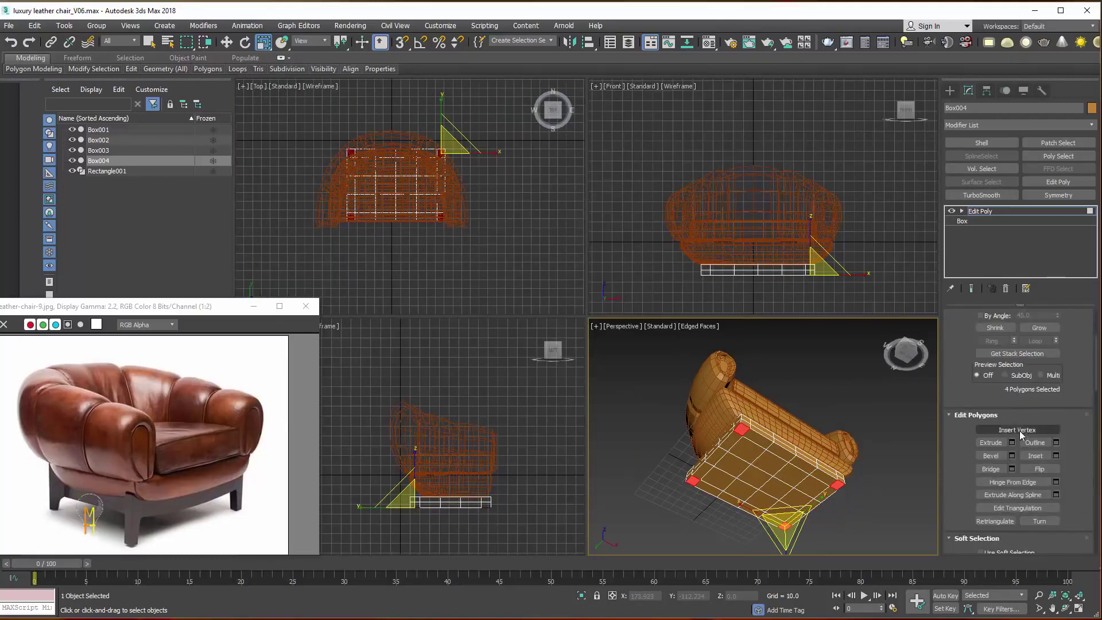
{"action": "left_click", "coordinate": [1012, 443]}
{"action": "left_click", "coordinate": [771, 478]}
Pull the extruded corner faces down into legs, then isolate the base with Alt+Q.
{"action": "left_click", "coordinate": [228, 43]}
{"action": "middle_click_drag", "start_coordinate": [770, 209], "coordinate": [786, 197]}
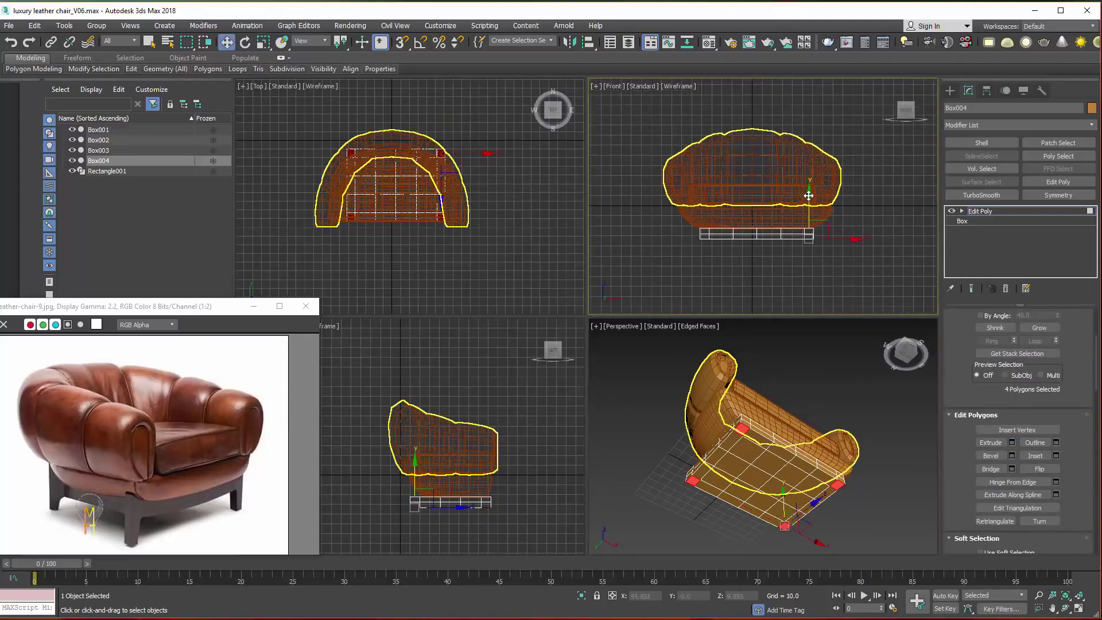
{"action": "left_click_drag", "start_coordinate": [809, 195], "coordinate": [810, 198]}
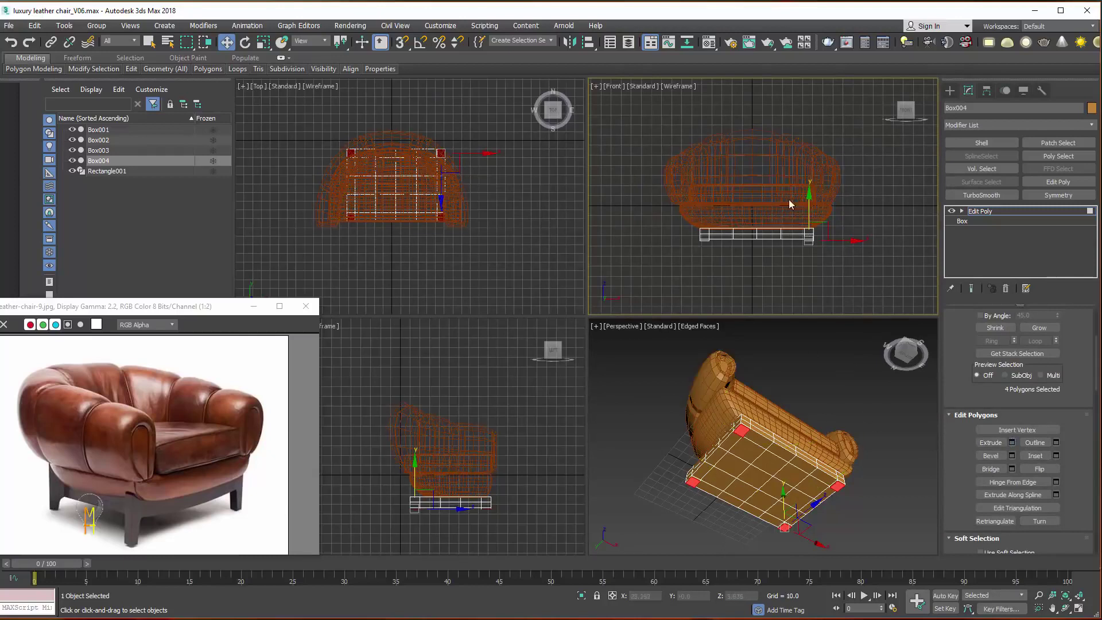
{"action": "left_click_drag", "start_coordinate": [810, 199], "coordinate": [811, 216]}
{"action": "mouse_move", "coordinate": [791, 404]}
{"action": "middle_mouse_down", "text": "alt"}
{"action": "mouse_move", "coordinate": [778, 475]}
{"action": "mouse_move", "coordinate": [795, 437]}
{"action": "middle_mouse_up", "text": "alt"}
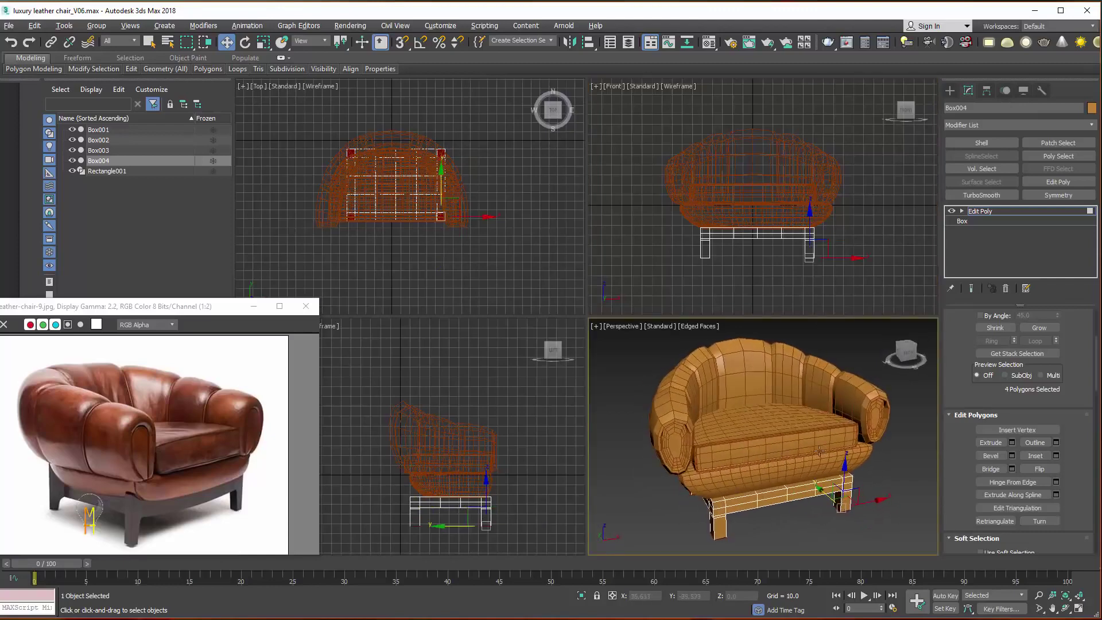
{"action": "key", "text": "alt+q"}
Select the base's four top corner faces and Shift-extrude them upward into short posts.
{"action": "middle_click_drag", "start_coordinate": [813, 482], "coordinate": [775, 434], "text": "alt"}
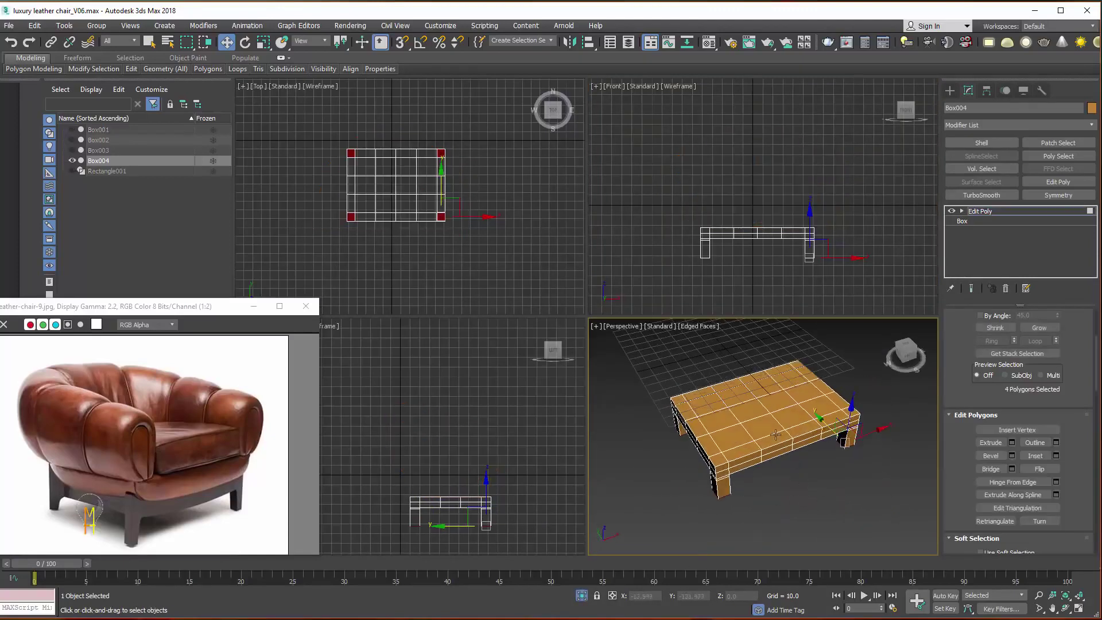
{"action": "left_click", "coordinate": [719, 459]}
{"action": "left_click", "coordinate": [677, 399], "text": "ctrl"}
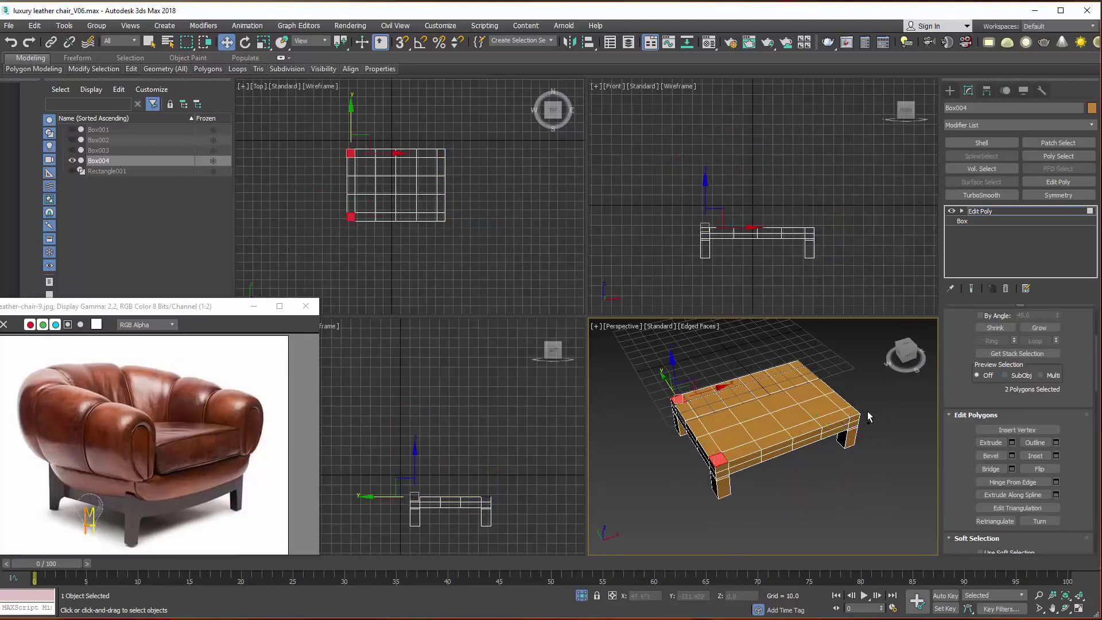
{"action": "left_click", "coordinate": [850, 411], "text": "ctrl"}
{"action": "left_click", "coordinate": [797, 364], "text": "ctrl"}
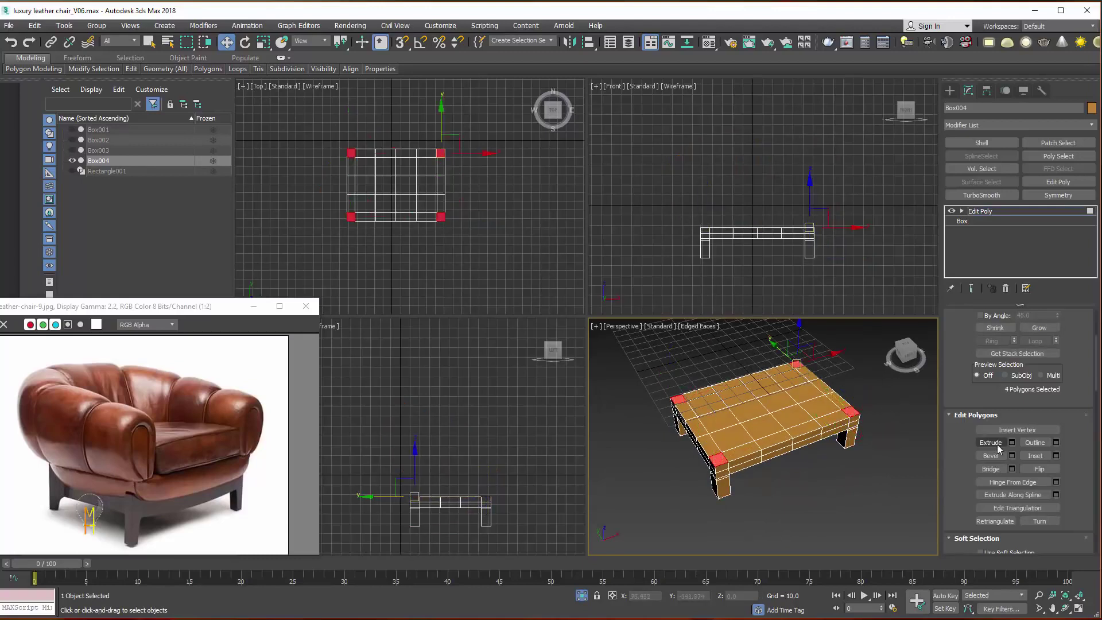
{"action": "left_click", "coordinate": [1012, 442]}
{"action": "left_click", "coordinate": [772, 471]}
{"action": "middle_click_drag", "start_coordinate": [817, 194], "coordinate": [801, 207]}
{"action": "left_click_drag", "start_coordinate": [795, 203], "coordinate": [795, 200]}
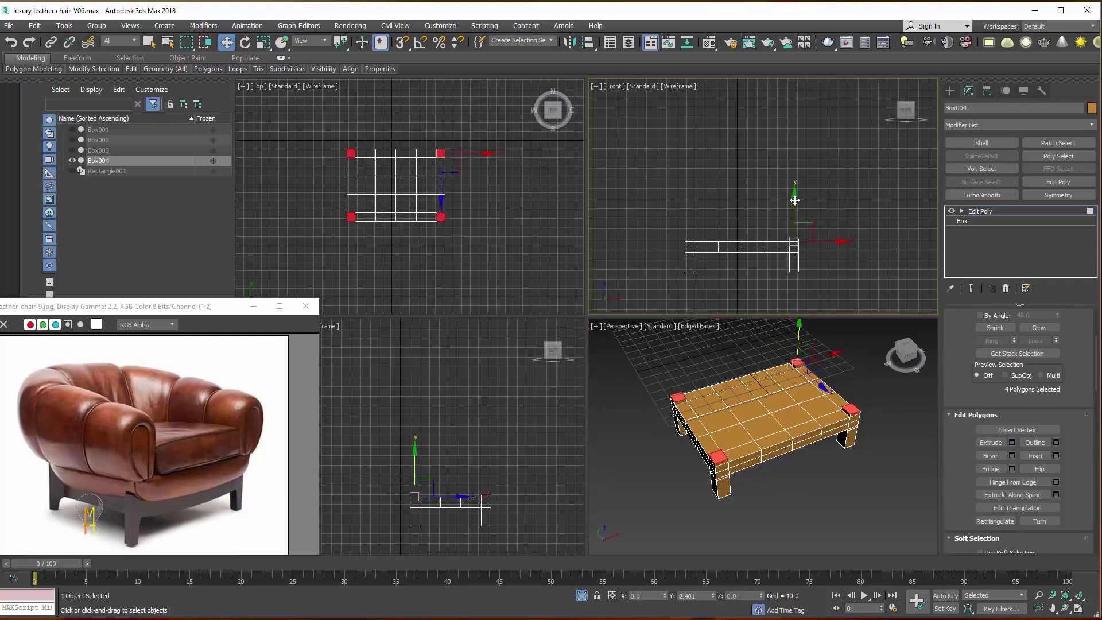
{"action": "key", "text": "shift+e"}
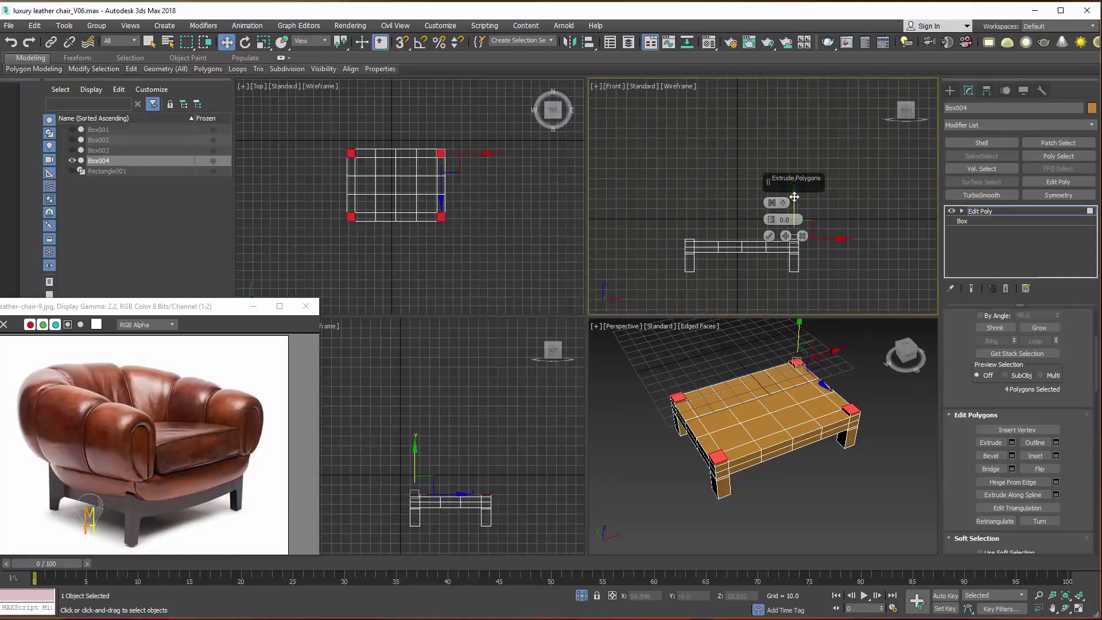
{"action": "left_click_drag", "start_coordinate": [794, 197], "coordinate": [795, 188]}
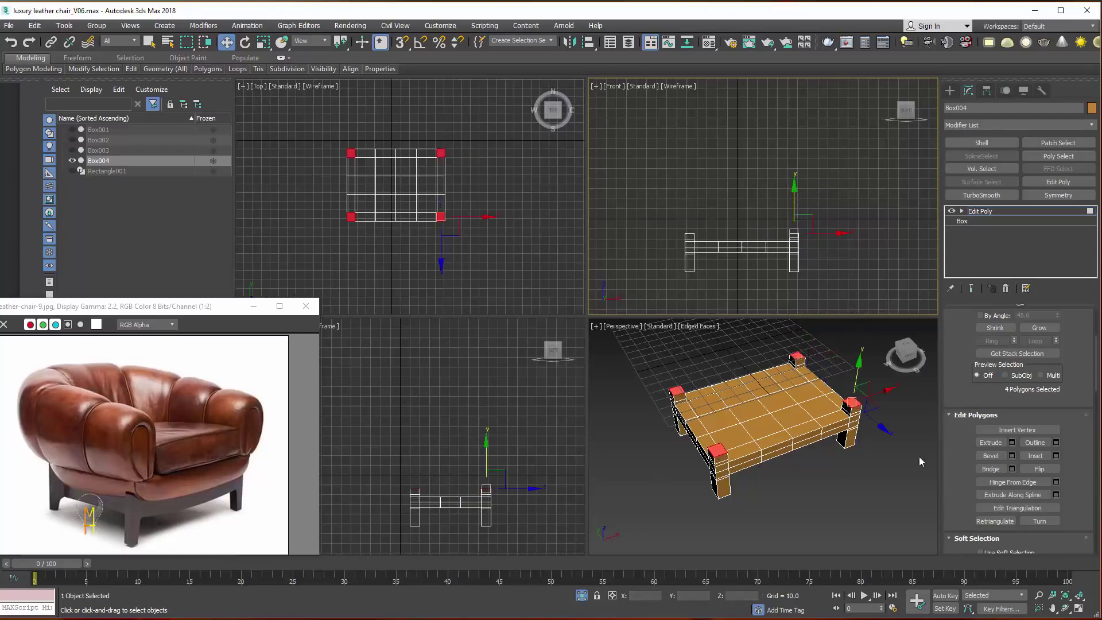
Exit isolation to show the full chair and colour the base the first light grey swatch.
{"action": "left_click", "coordinate": [1005, 212]}
{"action": "left_click", "coordinate": [582, 595]}
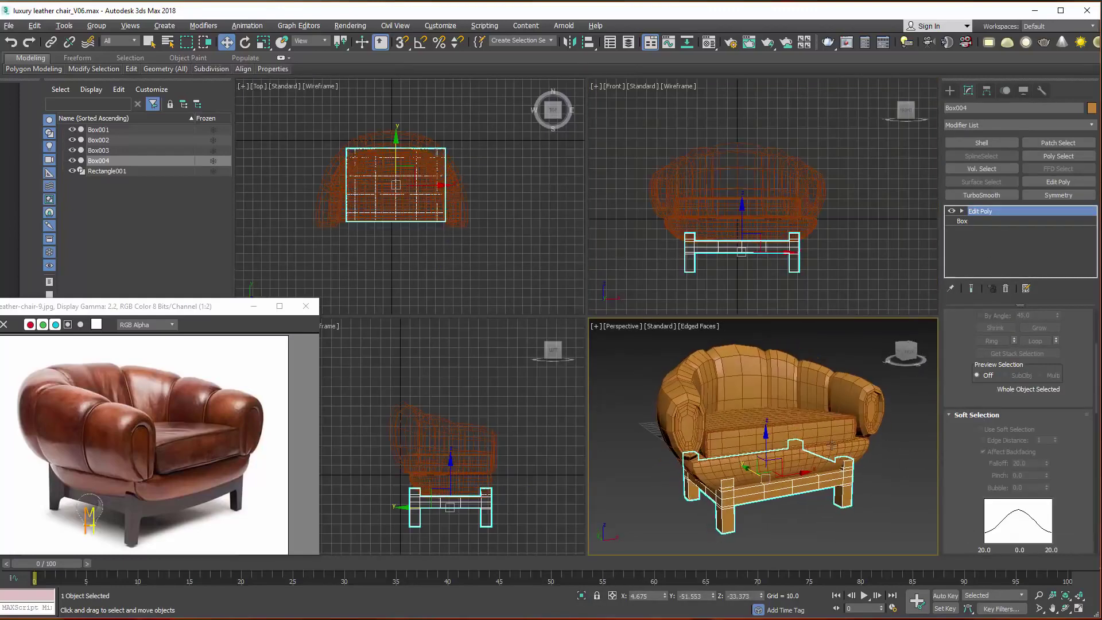
{"action": "left_click_drag", "start_coordinate": [906, 352], "coordinate": [896, 353]}
{"action": "left_click", "coordinate": [1092, 107]}
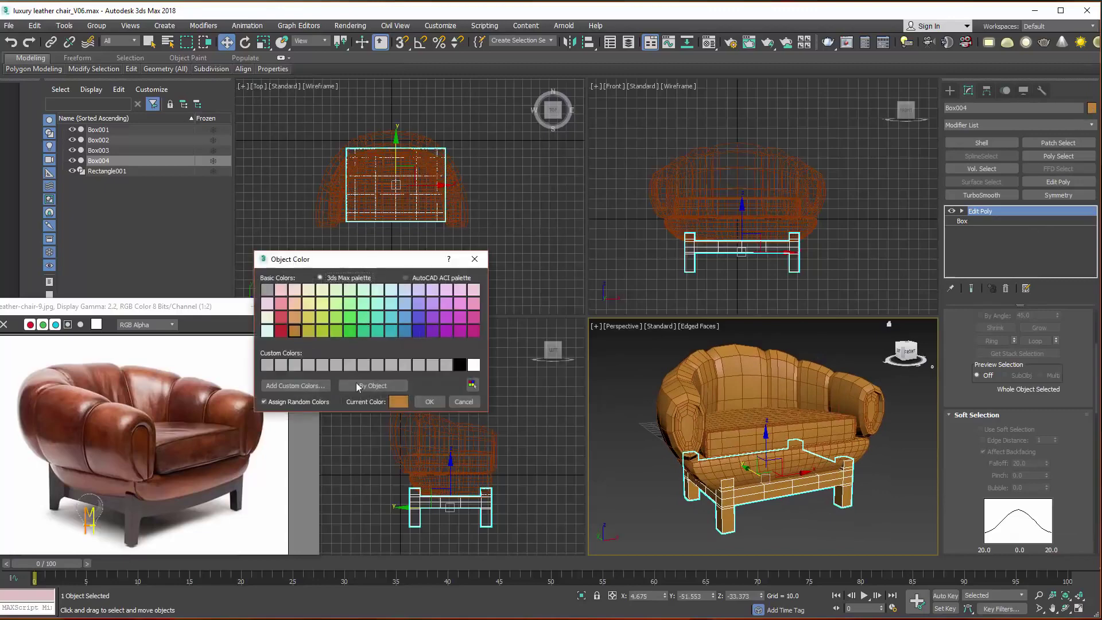
{"action": "left_click", "coordinate": [401, 402]}
{"action": "left_click", "coordinate": [495, 256]}
{"action": "left_click", "coordinate": [267, 290]}
{"action": "left_click", "coordinate": [429, 401]}
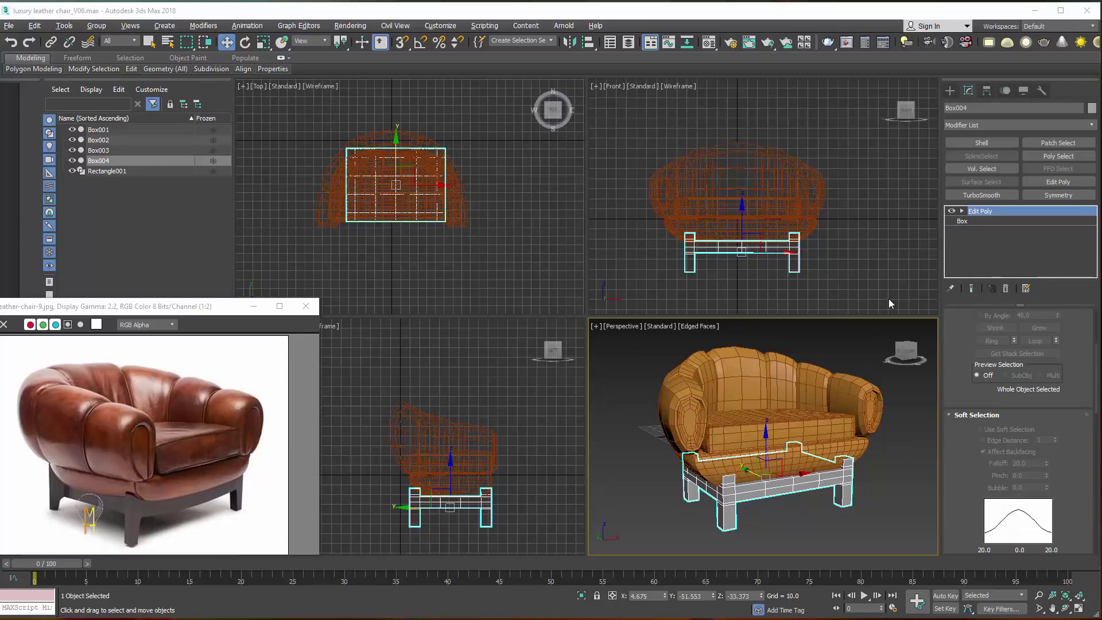
Isolate base frame Box004 and centre it at X 0 via Transform Type-In.
{"action": "left_click", "coordinate": [581, 596]}
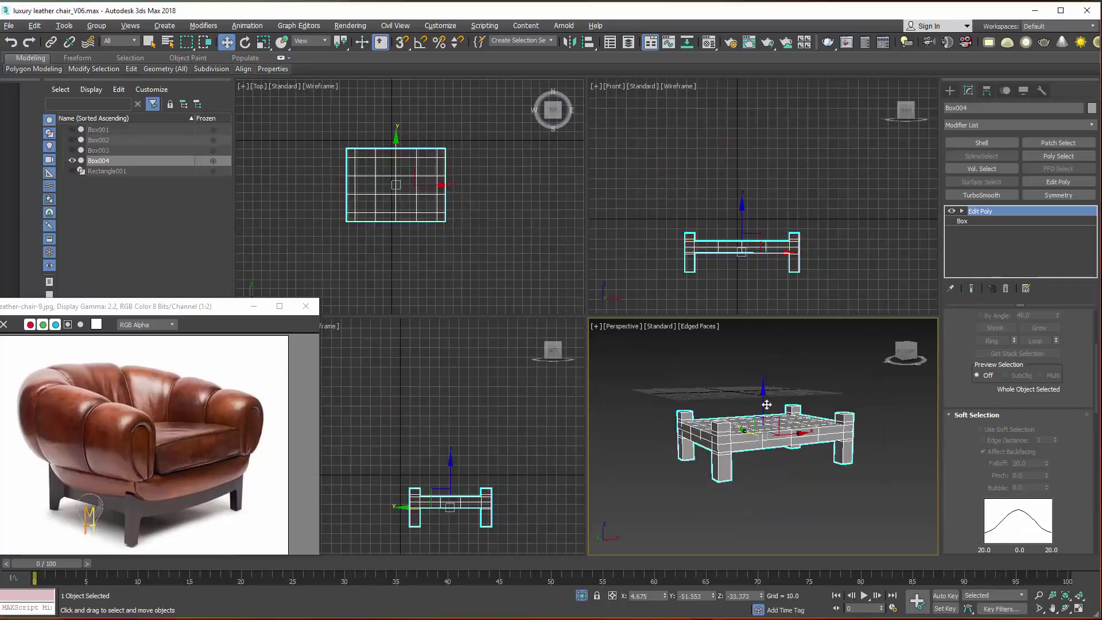
{"action": "middle_click_drag", "start_coordinate": [856, 471], "coordinate": [870, 530], "text": "alt"}
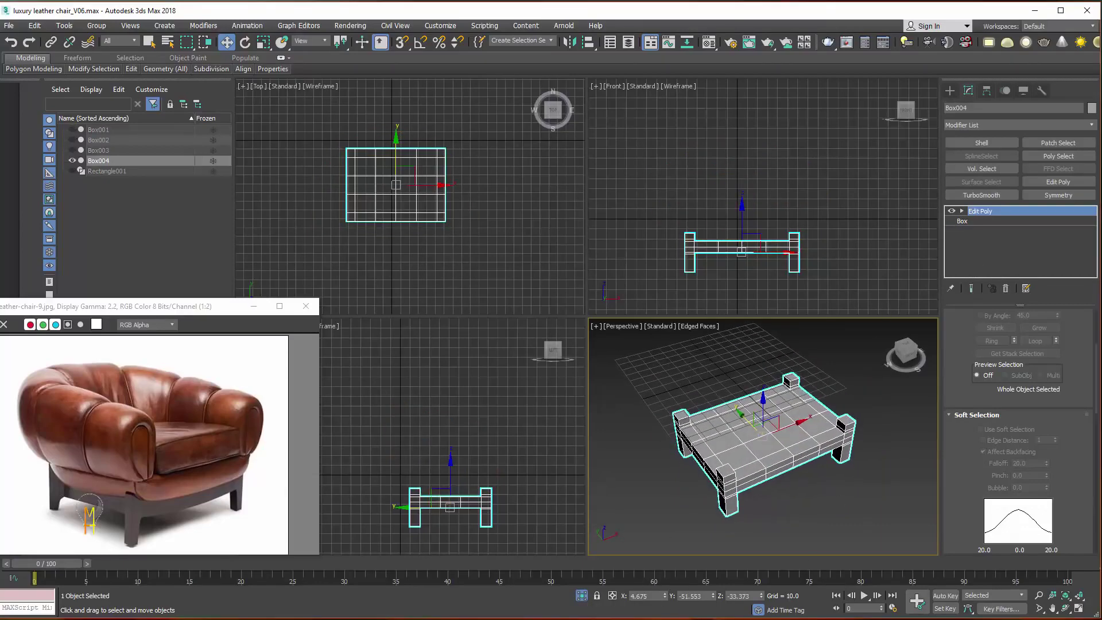
{"action": "left_click", "coordinate": [962, 210]}
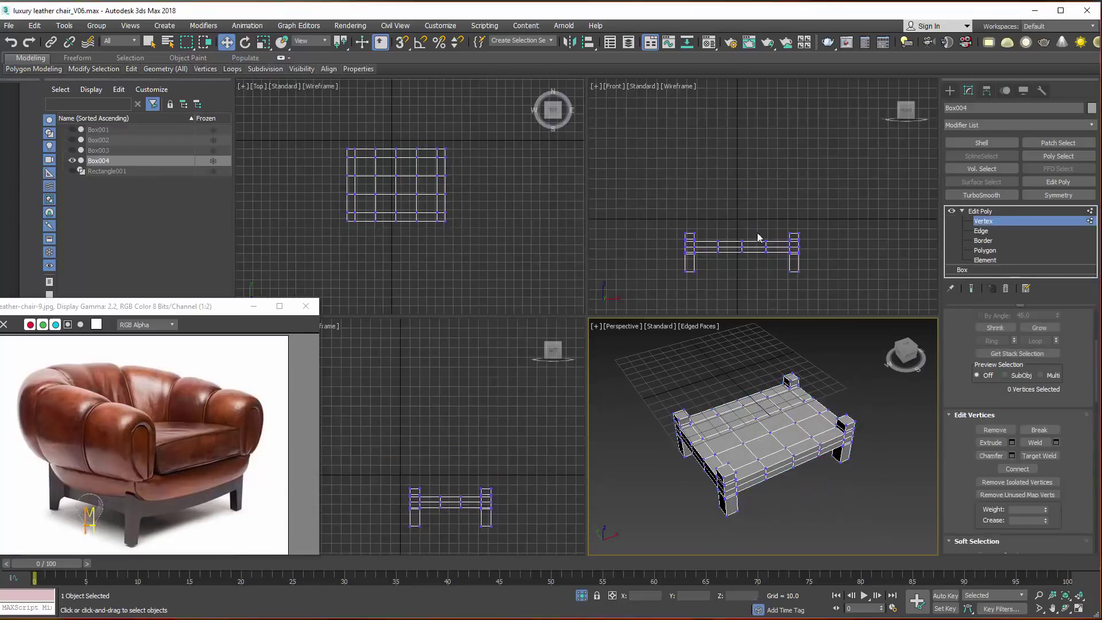
{"action": "left_click_drag", "start_coordinate": [797, 241], "coordinate": [797, 243]}
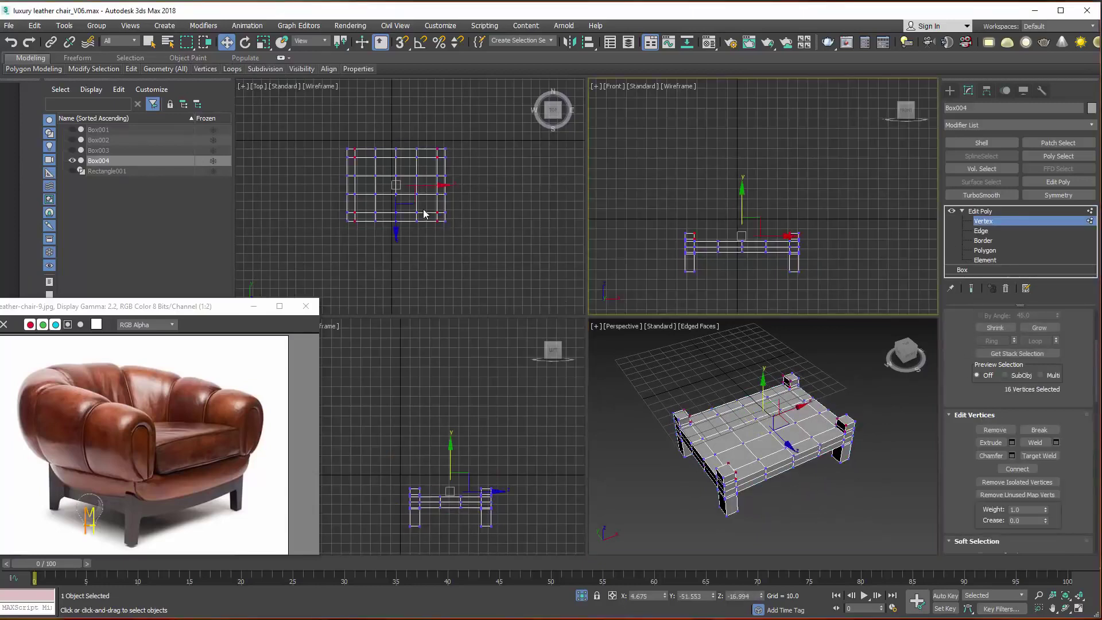
{"action": "left_click", "coordinate": [987, 219]}
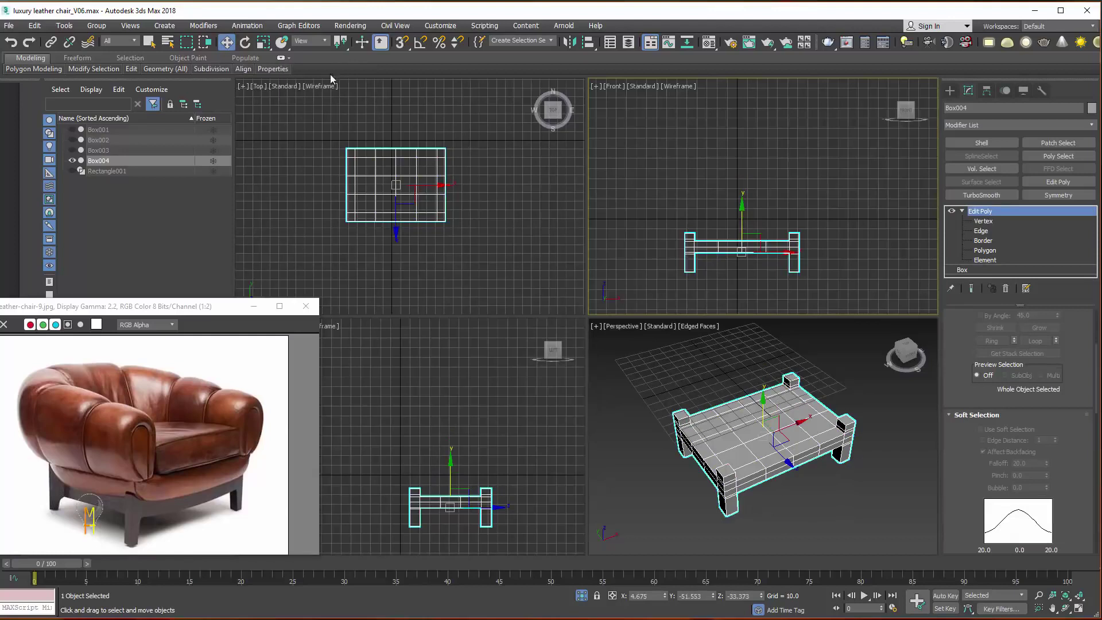
{"action": "right_click", "coordinate": [225, 46]}
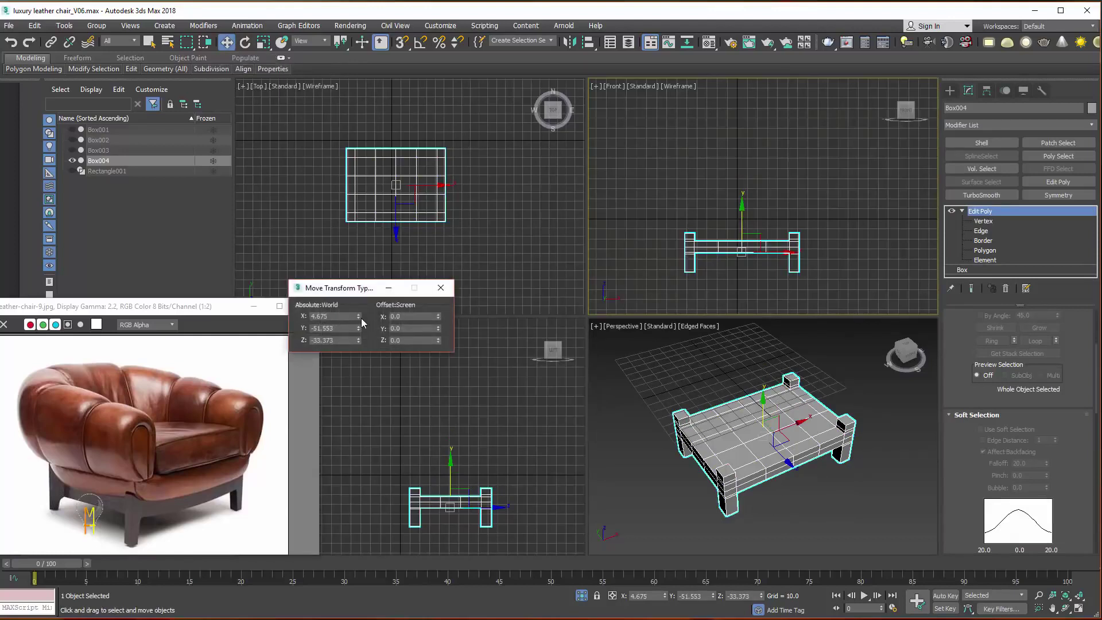
{"action": "right_click", "coordinate": [359, 317]}
{"action": "left_click", "coordinate": [441, 288]}
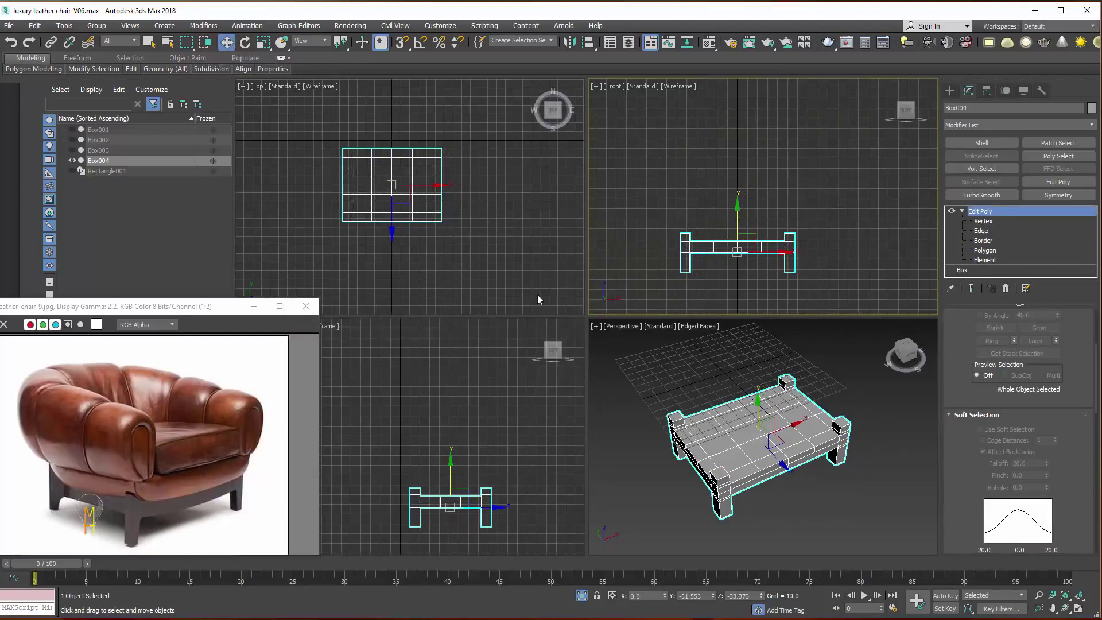
Scale eight of the frame's vertices to 114% along X.
{"action": "left_click", "coordinate": [981, 222]}
{"action": "left_click_drag", "start_coordinate": [683, 220], "coordinate": [789, 241]}
{"action": "left_click", "coordinate": [263, 42]}
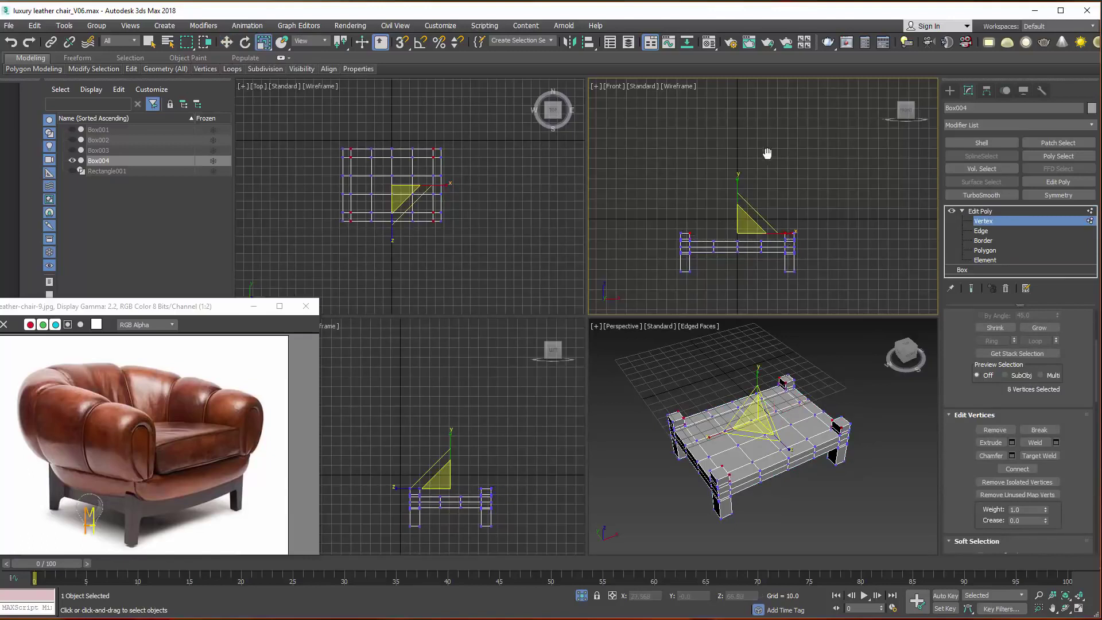
{"action": "middle_click_drag", "start_coordinate": [790, 232], "coordinate": [811, 228]}
{"action": "left_click_drag", "start_coordinate": [814, 226], "coordinate": [818, 225]}
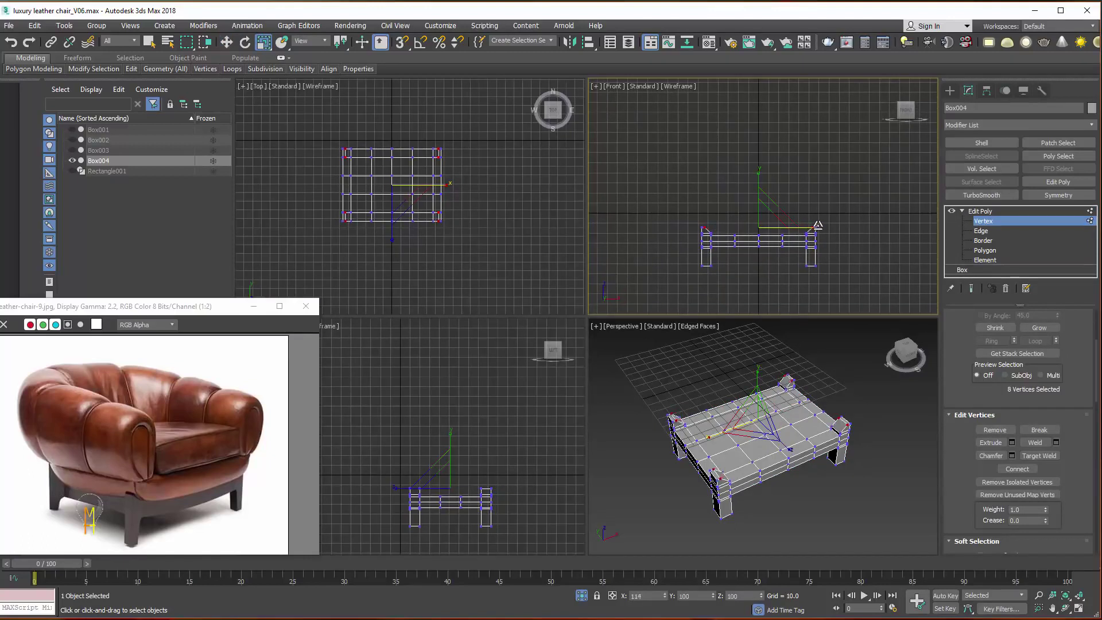
{"action": "left_click", "coordinate": [821, 179]}
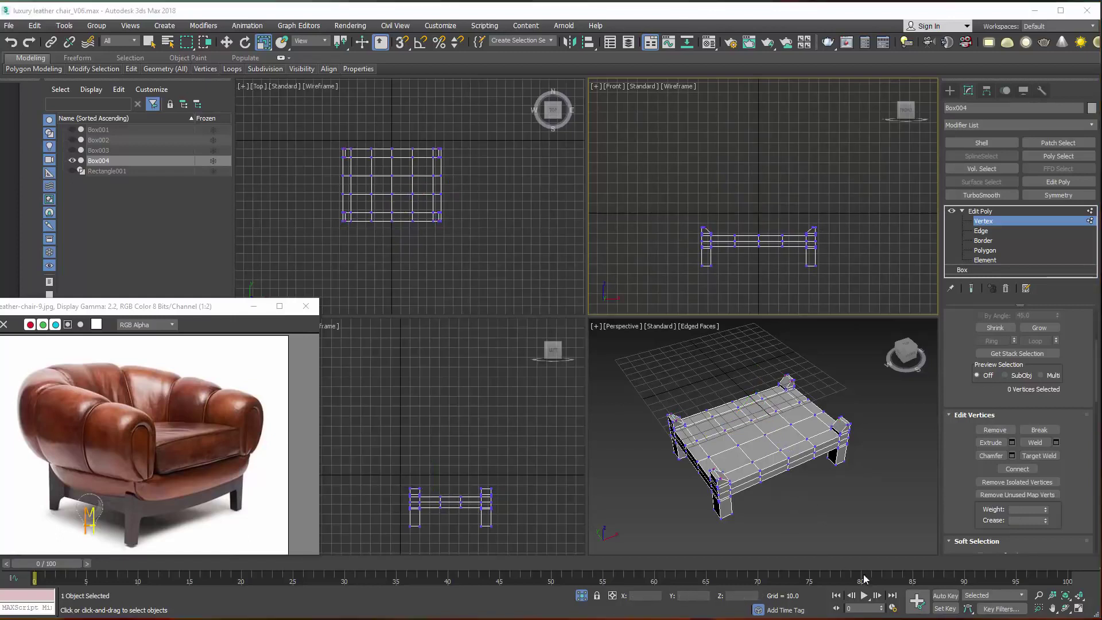
Loop a frame edge, connect new edges across it, and spread them toward the frame ends.
{"action": "left_click", "coordinate": [983, 231]}
{"action": "left_click", "coordinate": [754, 477]}
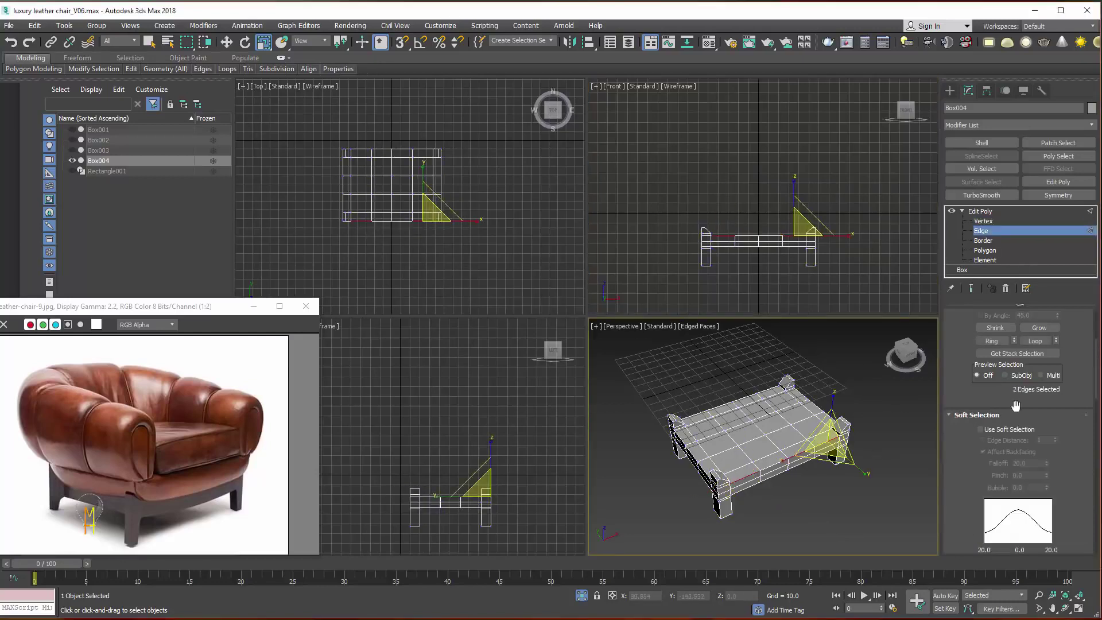
{"action": "left_click", "coordinate": [1035, 341]}
{"action": "scroll", "coordinate": [1051, 408], "scroll_direction": "down", "scroll_amount": 5}
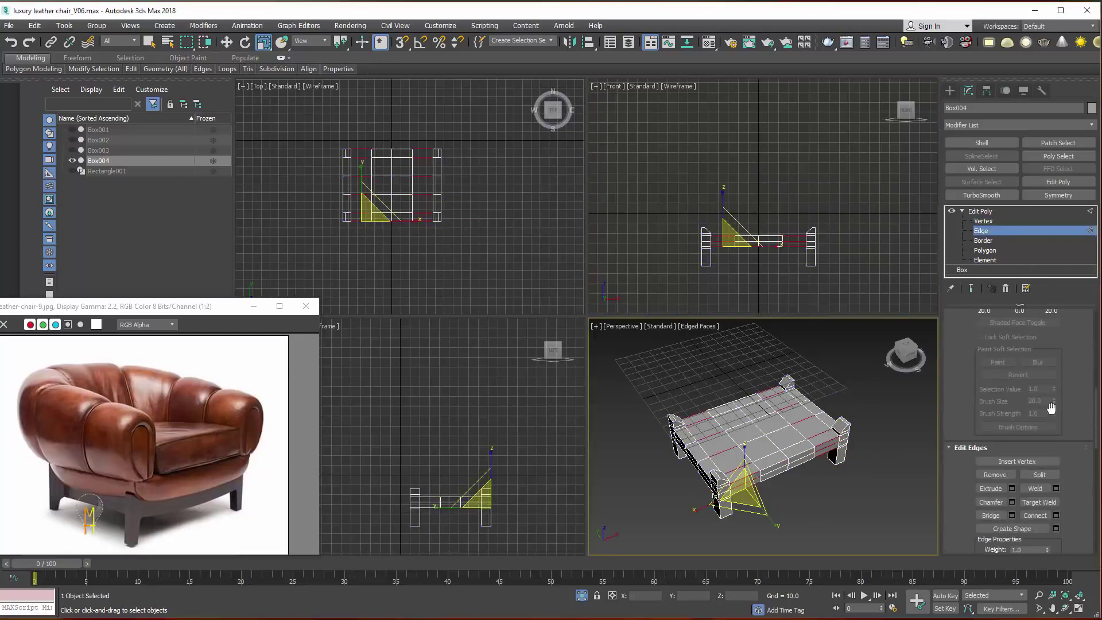
{"action": "left_click", "coordinate": [1057, 515]}
{"action": "left_click", "coordinate": [769, 493]}
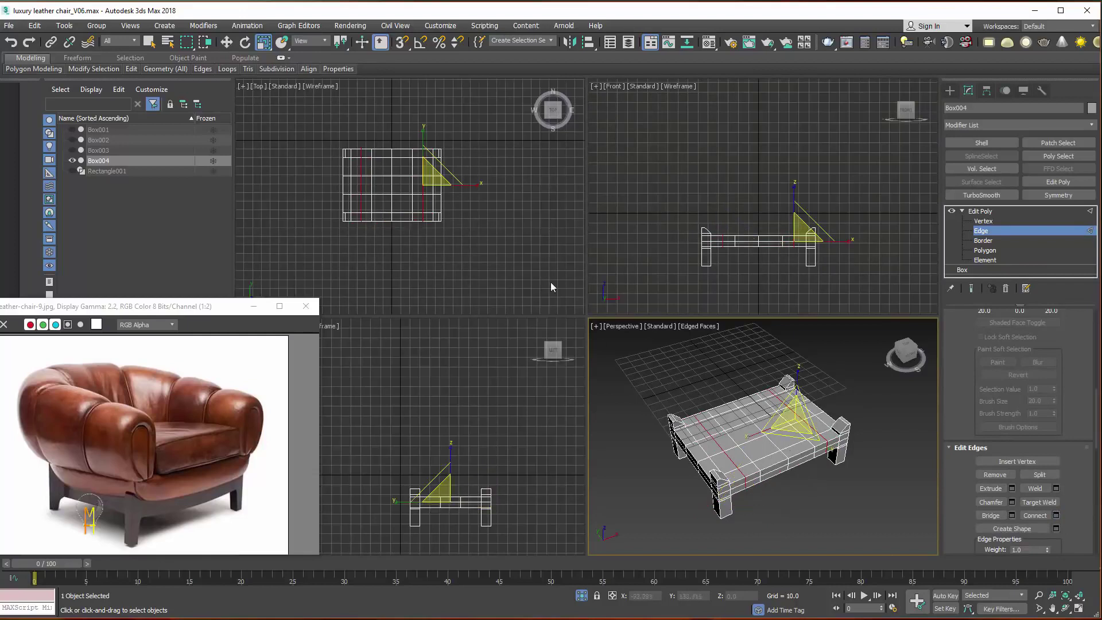
{"action": "middle_click_drag", "start_coordinate": [523, 118], "coordinate": [516, 140]}
{"action": "left_click_drag", "start_coordinate": [341, 47], "coordinate": [341, 77]}
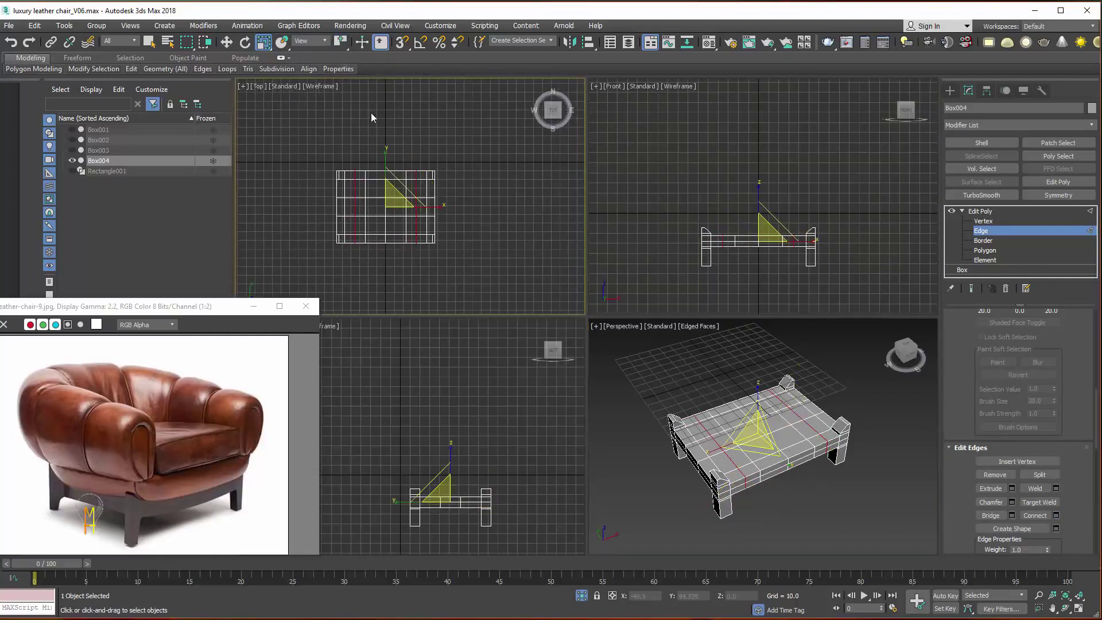
{"action": "middle_click_drag", "start_coordinate": [441, 206], "coordinate": [453, 187]}
{"action": "left_click_drag", "start_coordinate": [453, 187], "coordinate": [460, 188]}
Ring another frame edge, connect it, and spread the two new edge rings apart along Y.
{"action": "left_click", "coordinate": [793, 397]}
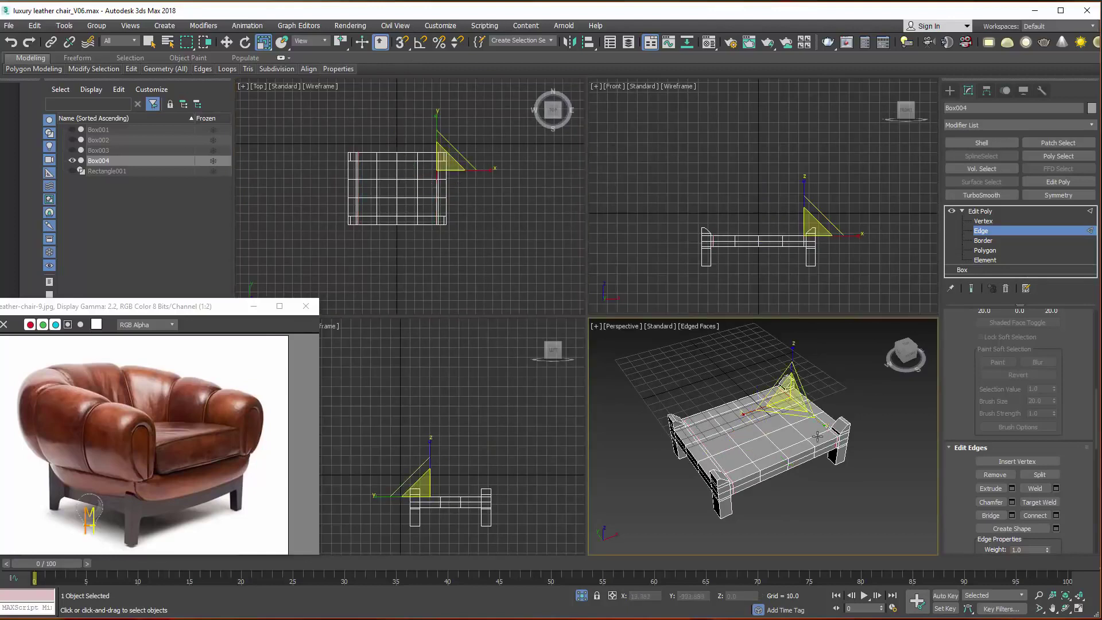
{"action": "scroll", "coordinate": [1078, 455], "scroll_direction": "up", "scroll_amount": 3}
{"action": "scroll", "coordinate": [1078, 455], "scroll_direction": "up", "scroll_amount": 3}
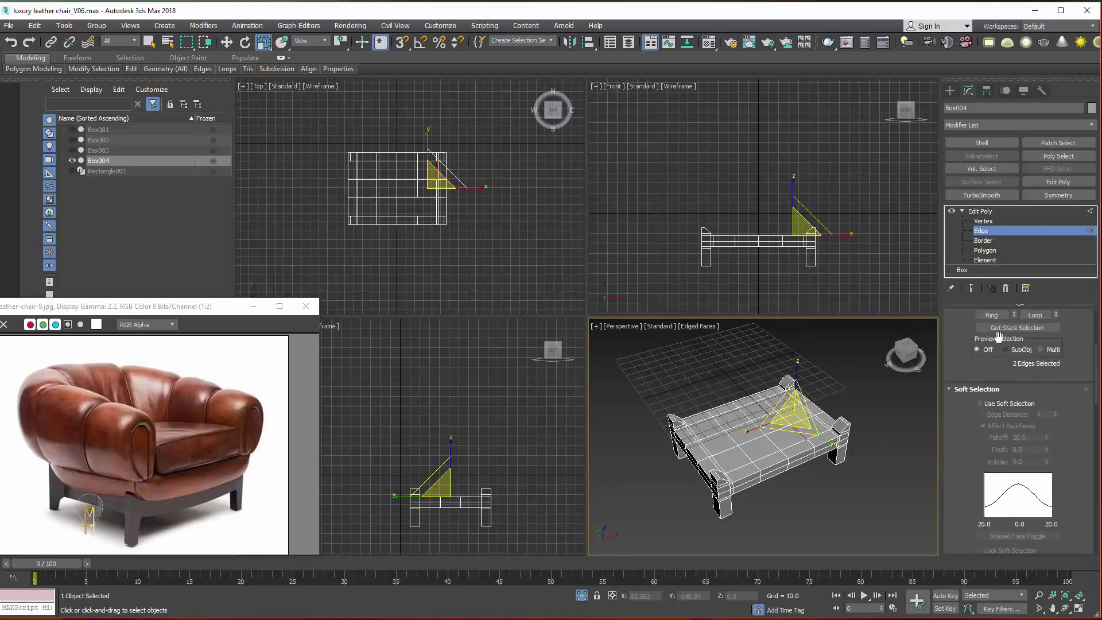
{"action": "left_click", "coordinate": [992, 319]}
{"action": "scroll", "coordinate": [1045, 322], "scroll_direction": "down", "scroll_amount": 3}
{"action": "scroll", "coordinate": [1044, 301], "scroll_direction": "down", "scroll_amount": 3}
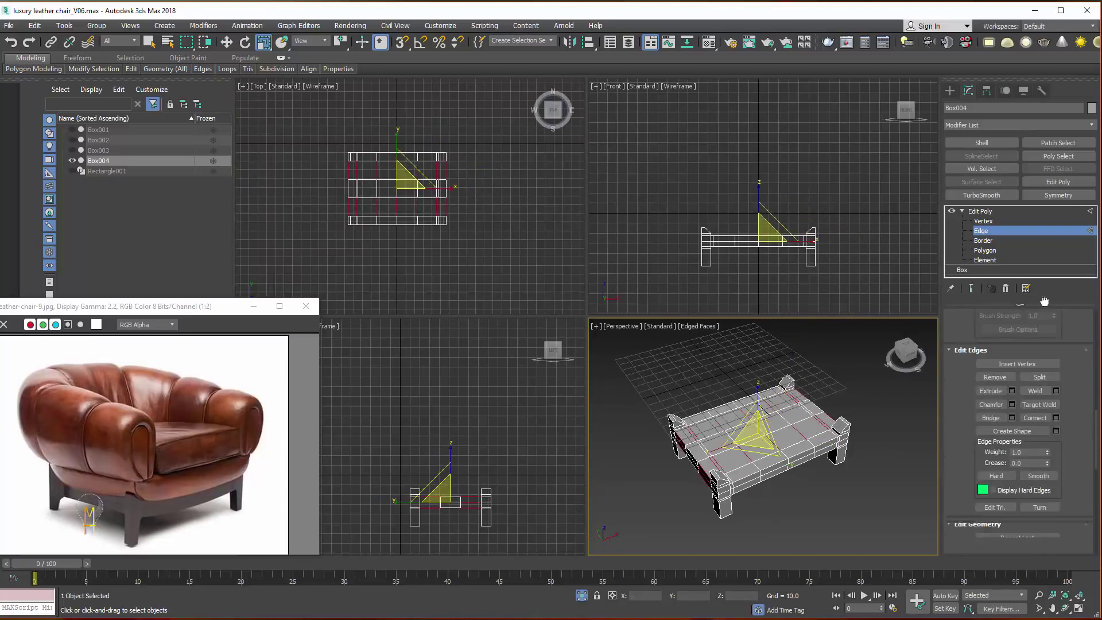
{"action": "left_click", "coordinate": [1055, 420]}
{"action": "left_click", "coordinate": [771, 492]}
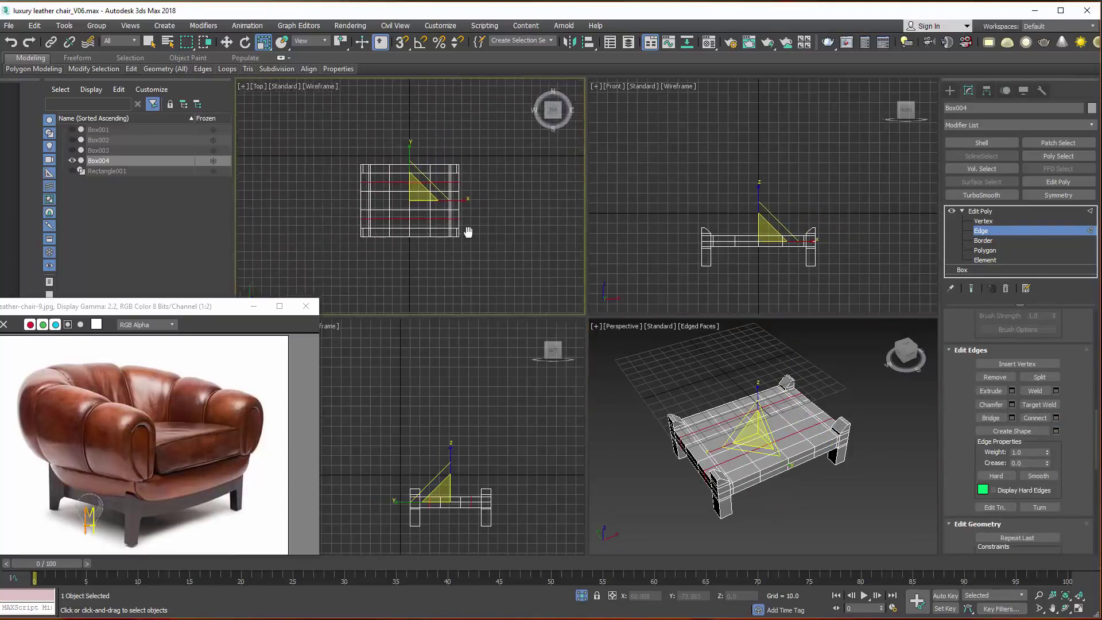
{"action": "middle_click_drag", "start_coordinate": [403, 153], "coordinate": [421, 179]}
{"action": "left_click_drag", "start_coordinate": [421, 179], "coordinate": [421, 161]}
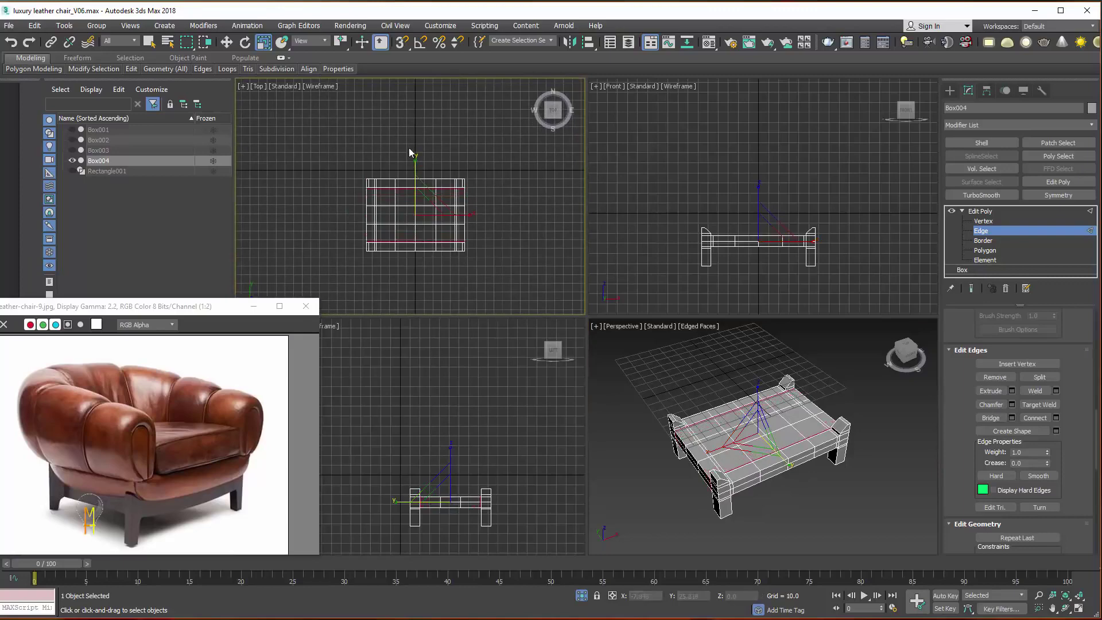
Add two connecting edges across the edges on the frame's right side, with slide reset.
{"action": "middle_click_drag", "start_coordinate": [786, 489], "coordinate": [693, 507], "text": "alt"}
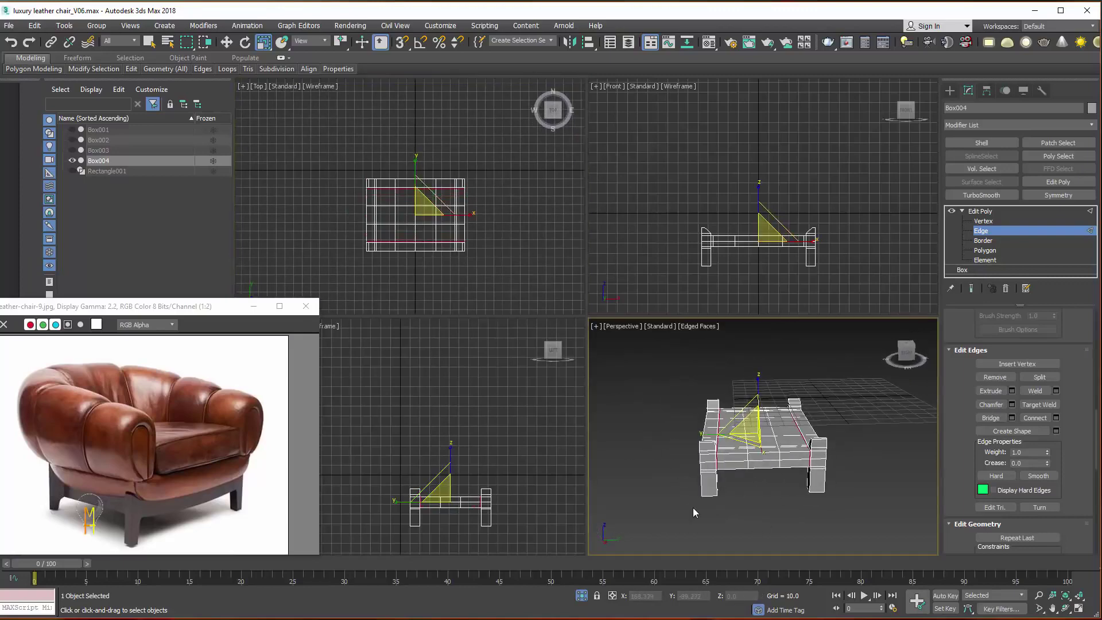
{"action": "left_click", "coordinate": [694, 507]}
{"action": "scroll", "coordinate": [1009, 396], "scroll_direction": "up", "scroll_amount": 10}
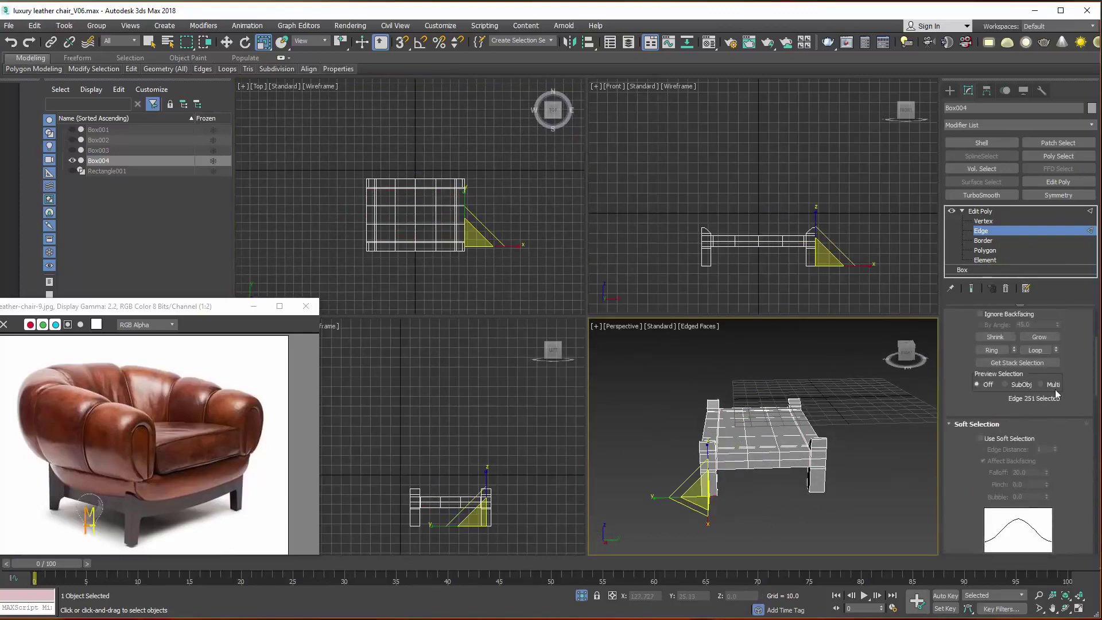
{"action": "key", "text": "ctrl+z"}
{"action": "scroll", "coordinate": [1023, 391], "scroll_direction": "down", "scroll_amount": 10}
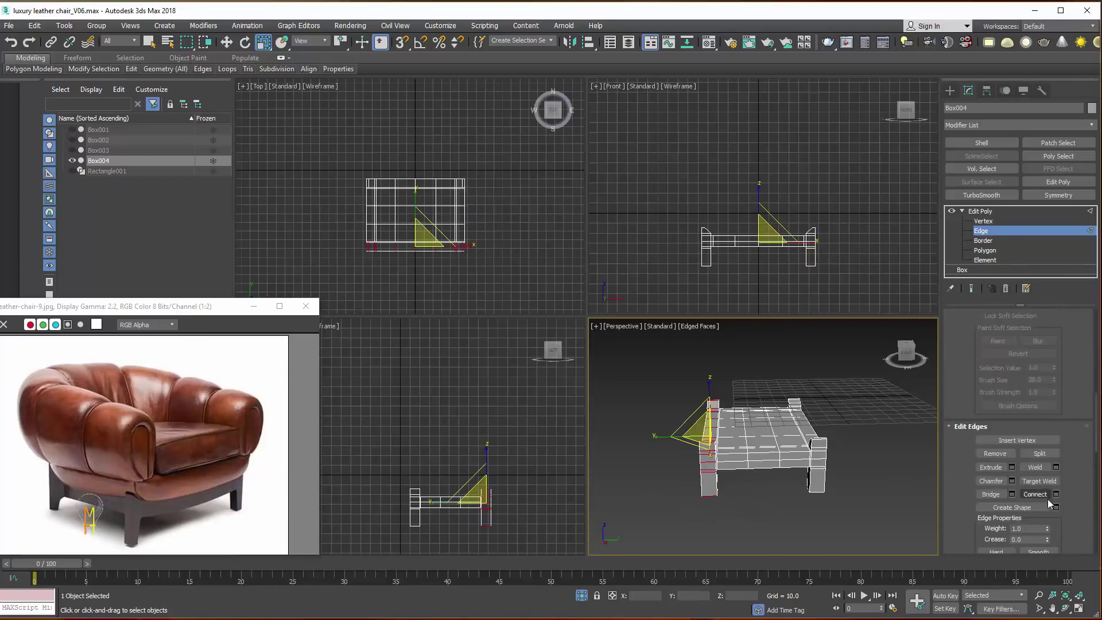
{"action": "left_click", "coordinate": [1056, 494]}
{"action": "left_click_drag", "start_coordinate": [771, 443], "coordinate": [771, 439]}
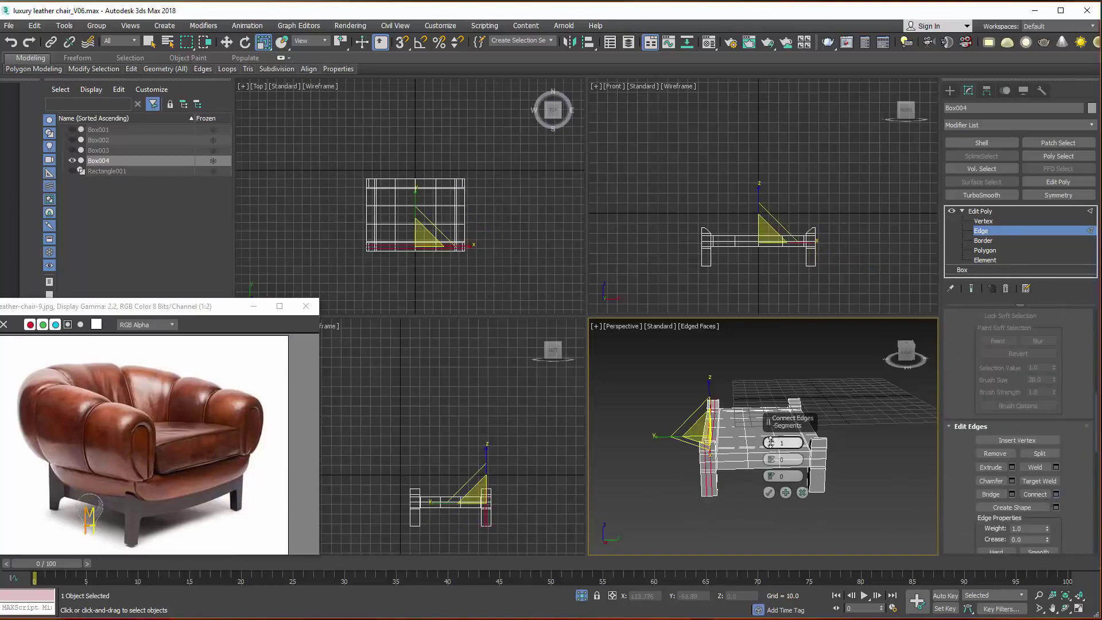
{"action": "left_click_drag", "start_coordinate": [771, 477], "coordinate": [771, 453]}
{"action": "right_click", "coordinate": [771, 477]}
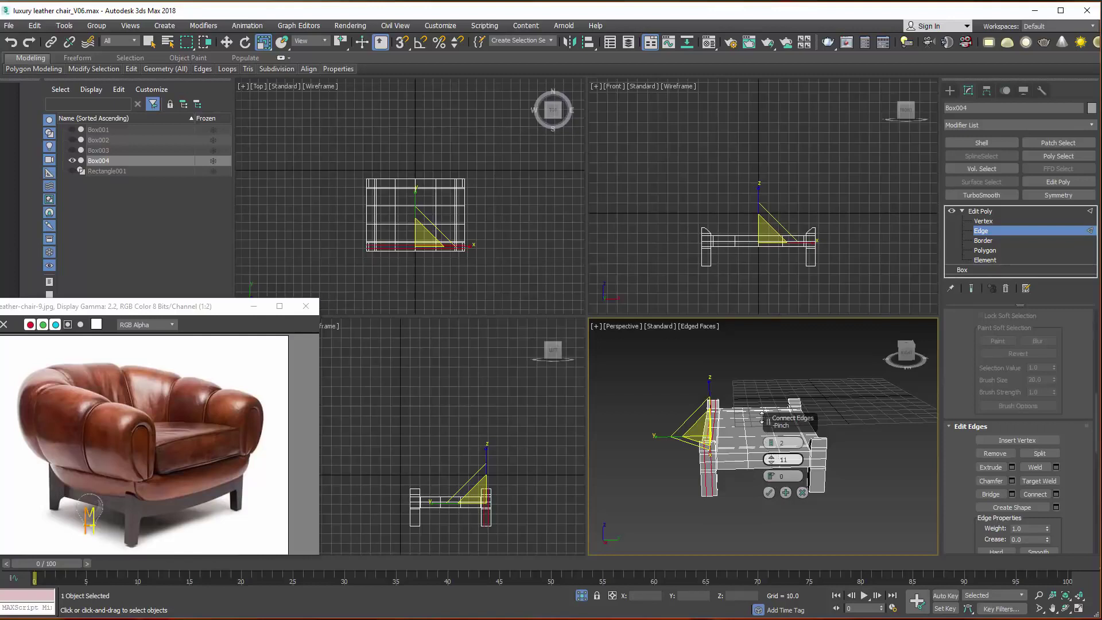
{"action": "left_click", "coordinate": [770, 492]}
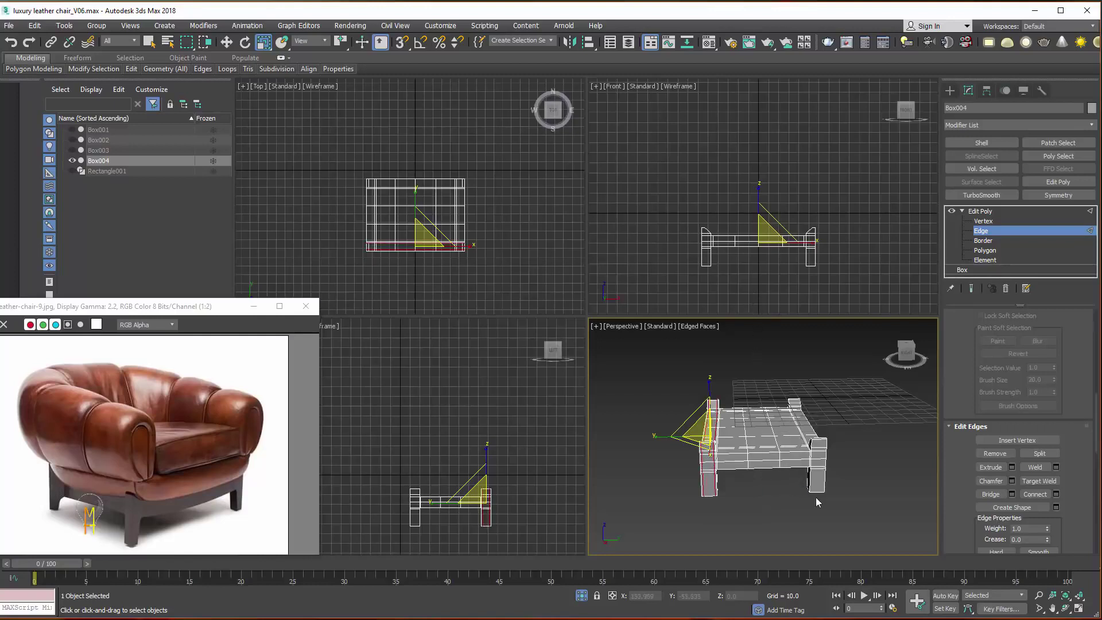
Ring an edge at the right leg's corner and connect new edges across it.
{"action": "left_click", "coordinate": [815, 498]}
{"action": "scroll", "coordinate": [1070, 405], "scroll_direction": "up", "scroll_amount": 5}
{"action": "scroll", "coordinate": [1011, 414], "scroll_direction": "up", "scroll_amount": 2}
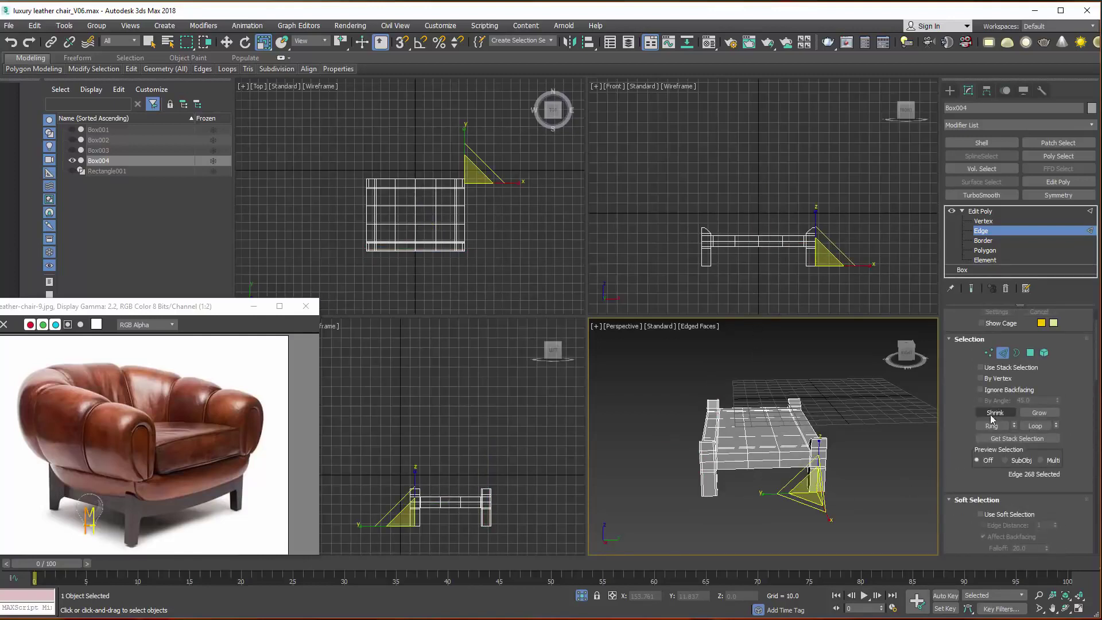
{"action": "left_click", "coordinate": [996, 421]}
{"action": "scroll", "coordinate": [1015, 345], "scroll_direction": "down", "scroll_amount": 5}
{"action": "scroll", "coordinate": [1033, 402], "scroll_direction": "down", "scroll_amount": 5}
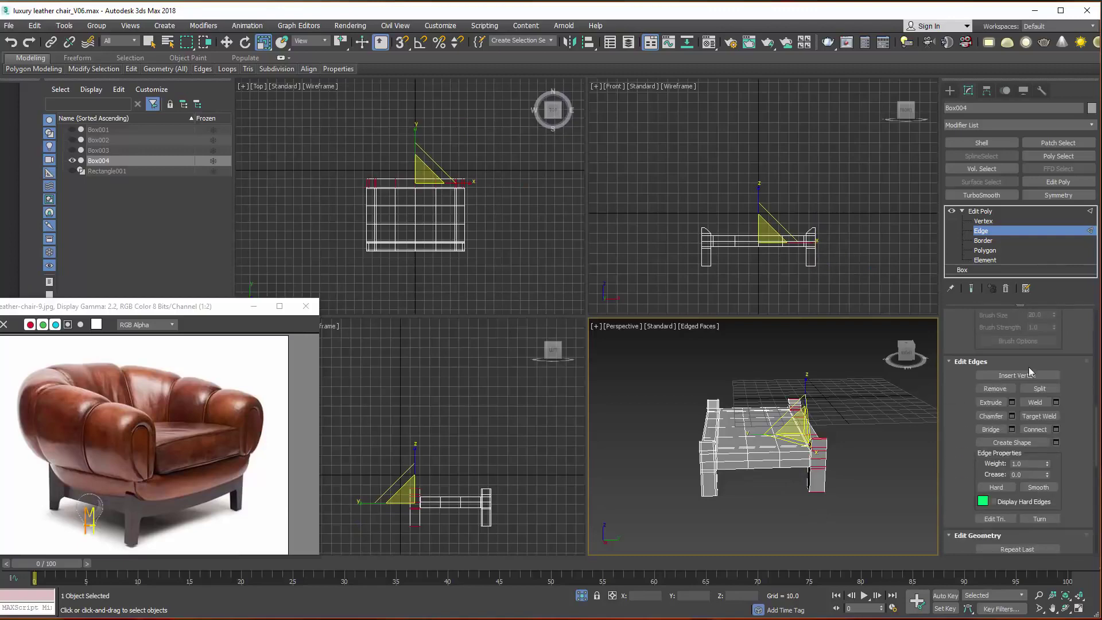
{"action": "left_click", "coordinate": [1056, 430]}
{"action": "left_click", "coordinate": [770, 475]}
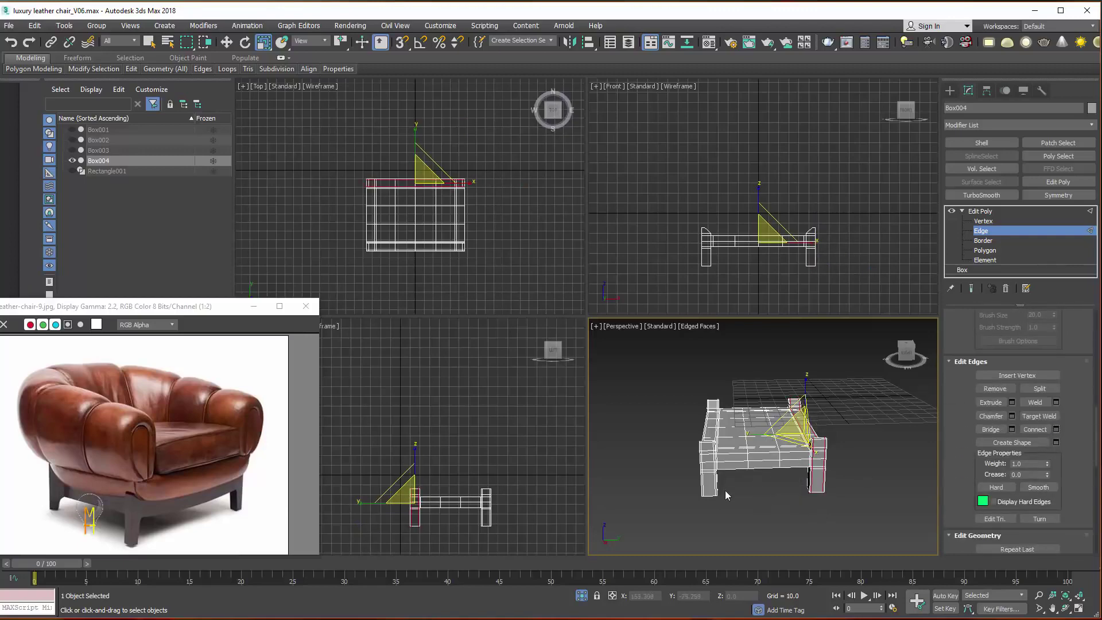
Loop two front-leg edges, connect new edges around the legs, and select the lower leg edges.
{"action": "mouse_move", "coordinate": [755, 492]}
{"action": "middle_mouse_down", "text": "alt"}
{"action": "mouse_move", "coordinate": [801, 489]}
{"action": "mouse_move", "coordinate": [805, 478]}
{"action": "mouse_move", "coordinate": [848, 525]}
{"action": "middle_mouse_up", "text": "alt"}
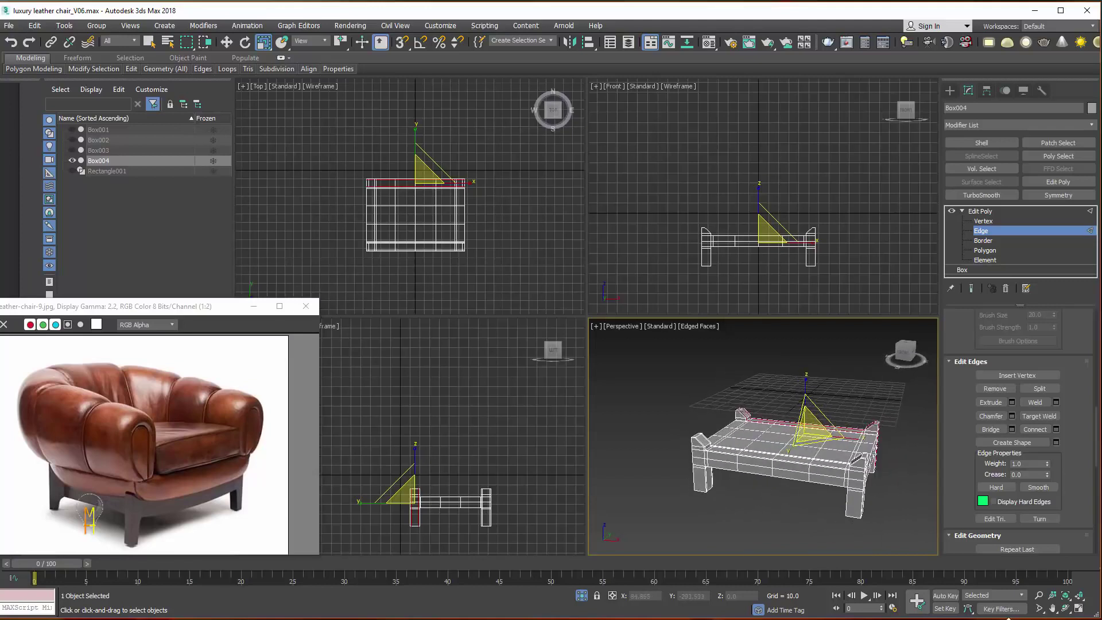
{"action": "left_click", "coordinate": [858, 519]}
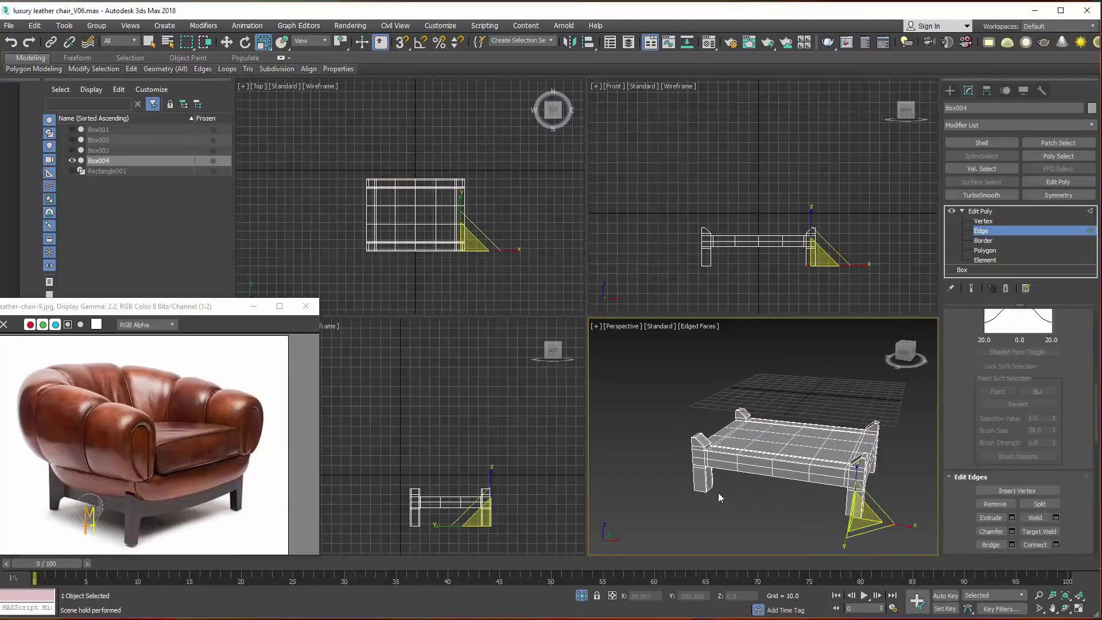
{"action": "left_click", "coordinate": [703, 486], "text": "ctrl"}
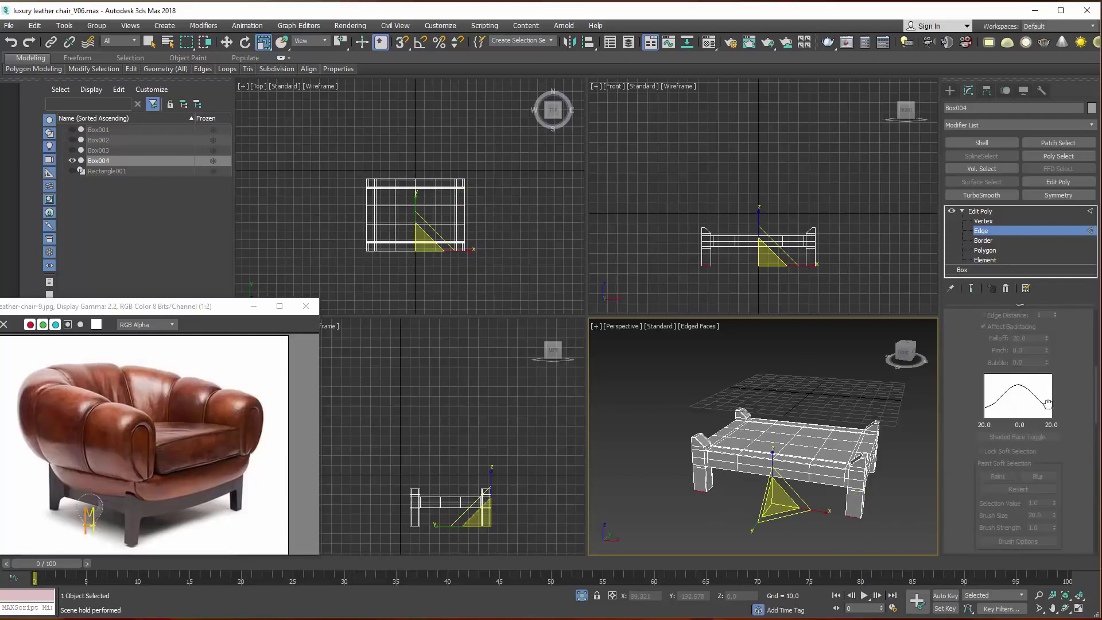
{"action": "scroll", "coordinate": [1023, 377], "scroll_direction": "up", "scroll_amount": 5}
{"action": "left_click", "coordinate": [1023, 377]}
{"action": "scroll", "coordinate": [1028, 402], "scroll_direction": "down", "scroll_amount": 5}
{"action": "scroll", "coordinate": [1039, 436], "scroll_direction": "down", "scroll_amount": 5}
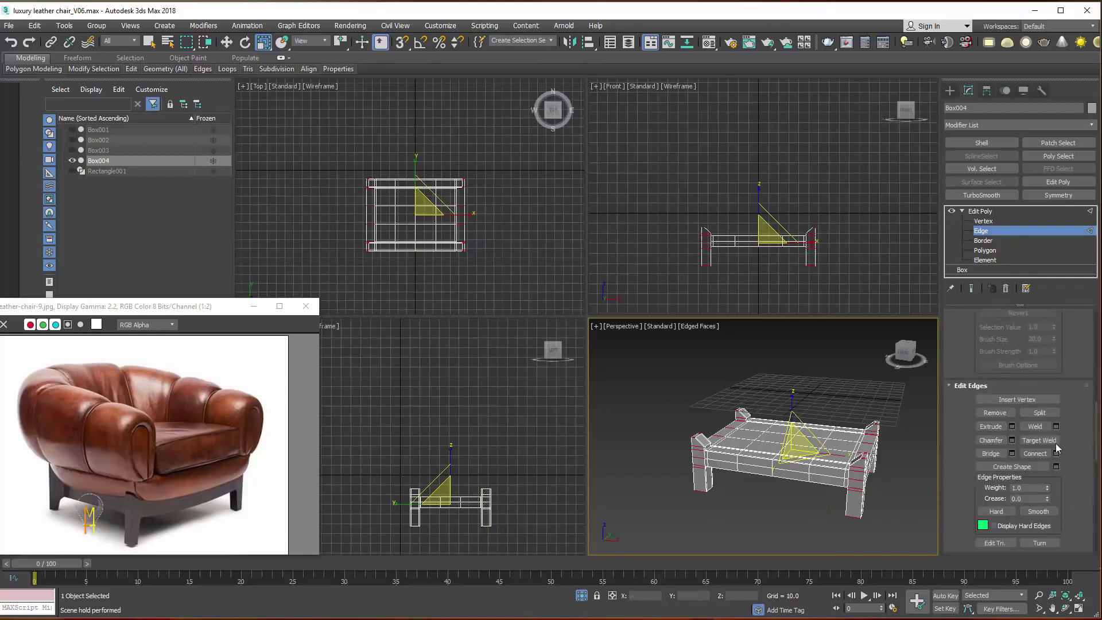
{"action": "left_click", "coordinate": [1055, 458]}
{"action": "left_click", "coordinate": [771, 492]}
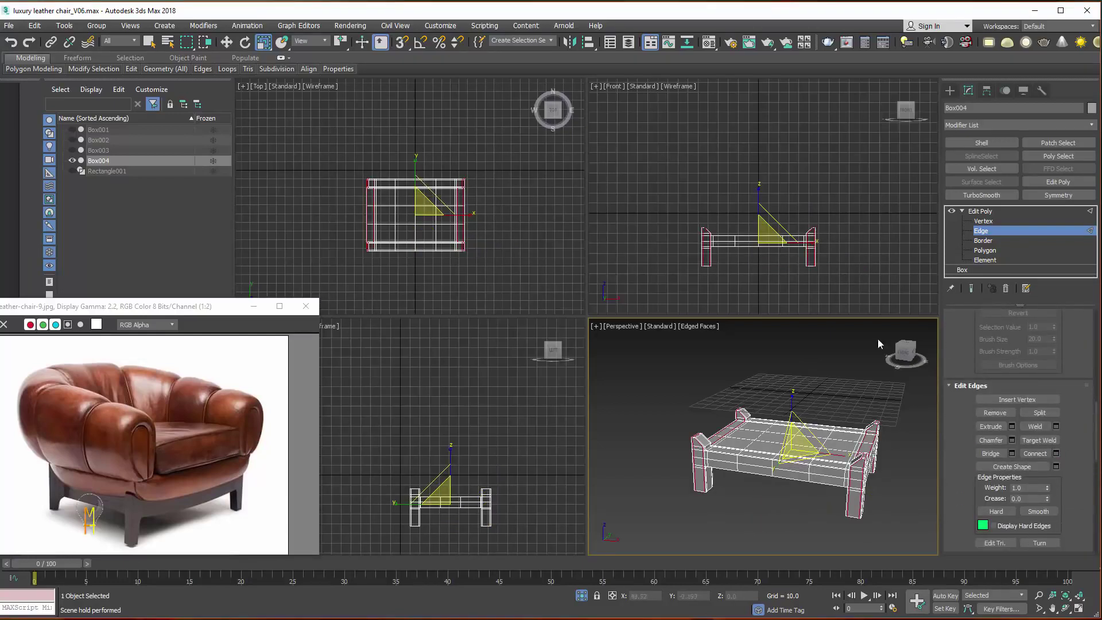
{"action": "left_click_drag", "start_coordinate": [648, 277], "coordinate": [856, 263]}
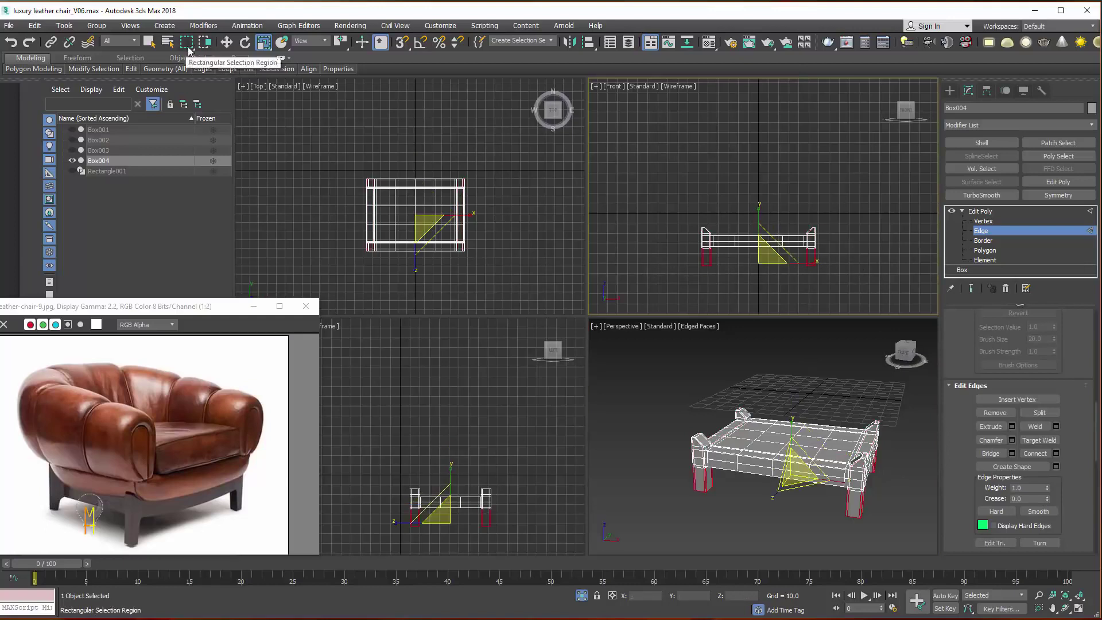
Region-select the four leg-bottom polygons in Front view and extrude them 0.57 high.
{"action": "left_click", "coordinate": [984, 250]}
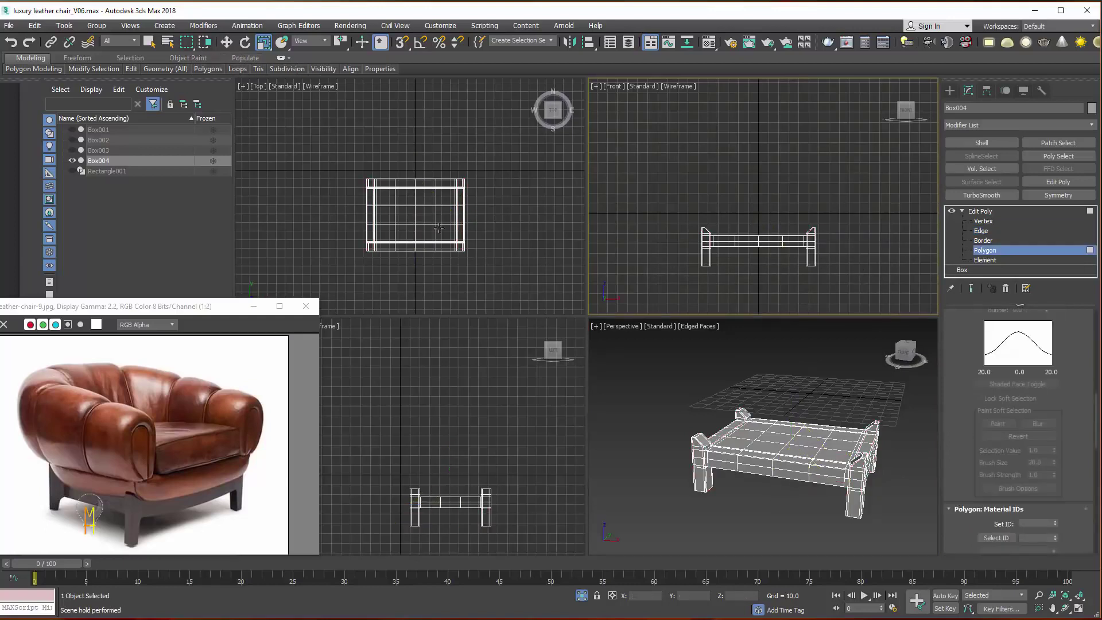
{"action": "mouse_move", "coordinate": [853, 262]}
{"action": "left_mouse_down"}
{"action": "mouse_move", "coordinate": [862, 270]}
{"action": "mouse_move", "coordinate": [691, 270]}
{"action": "left_mouse_up"}
{"action": "left_click_drag", "start_coordinate": [848, 291], "coordinate": [848, 291]}
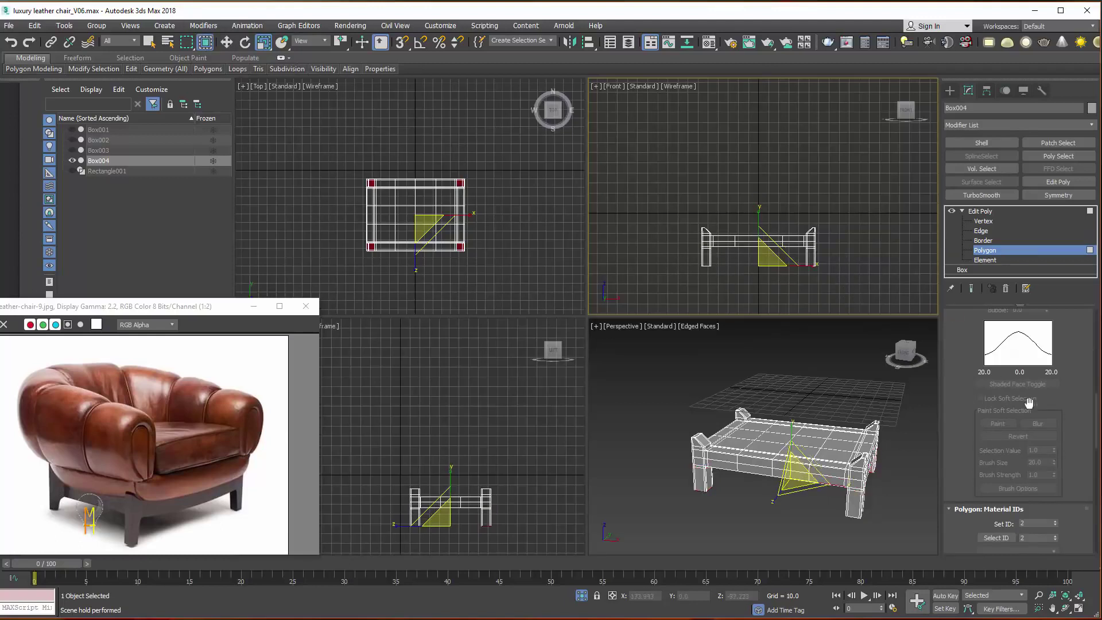
{"action": "scroll", "coordinate": [1068, 356], "scroll_direction": "down", "scroll_amount": 5}
{"action": "scroll", "coordinate": [1068, 356], "scroll_direction": "up", "scroll_amount": 5}
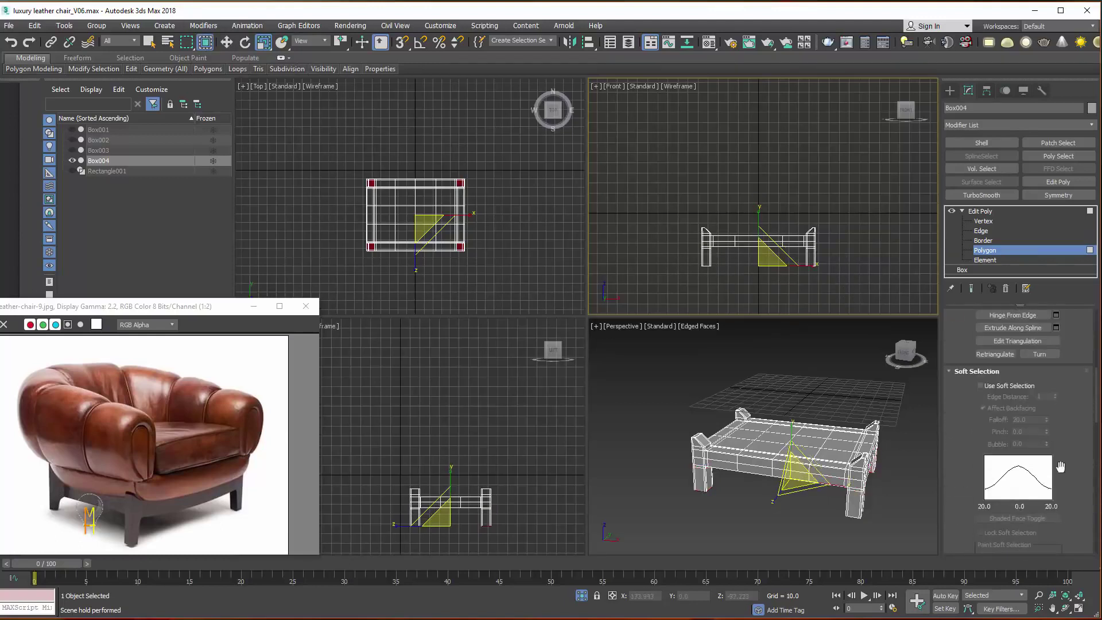
{"action": "left_click", "coordinate": [1011, 323]}
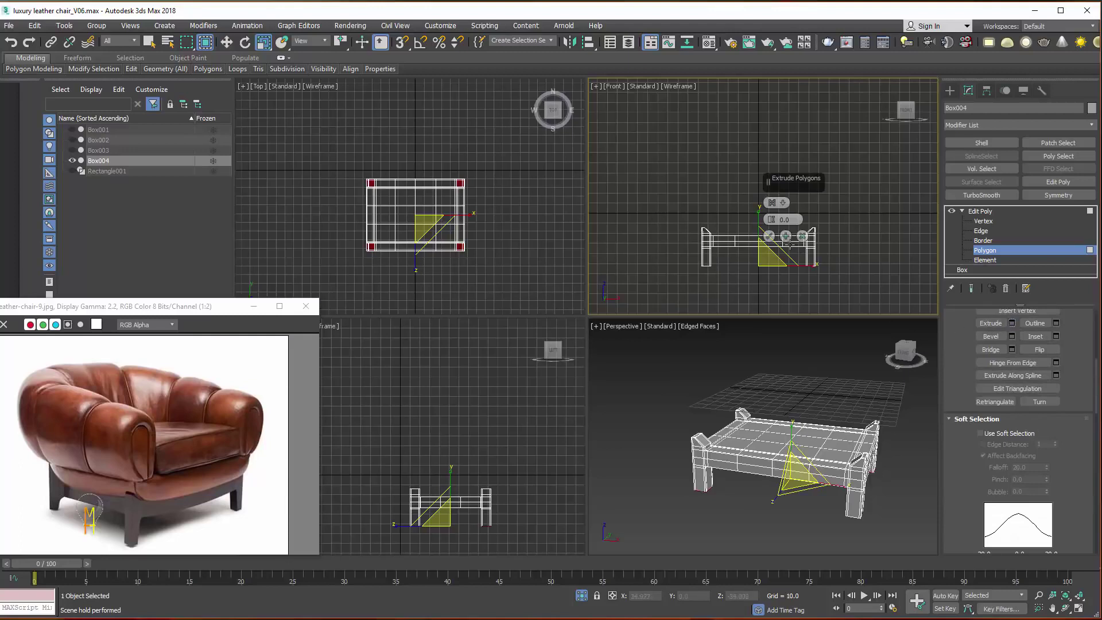
{"action": "left_click_drag", "start_coordinate": [771, 219], "coordinate": [780, 229]}
{"action": "left_click", "coordinate": [769, 236]}
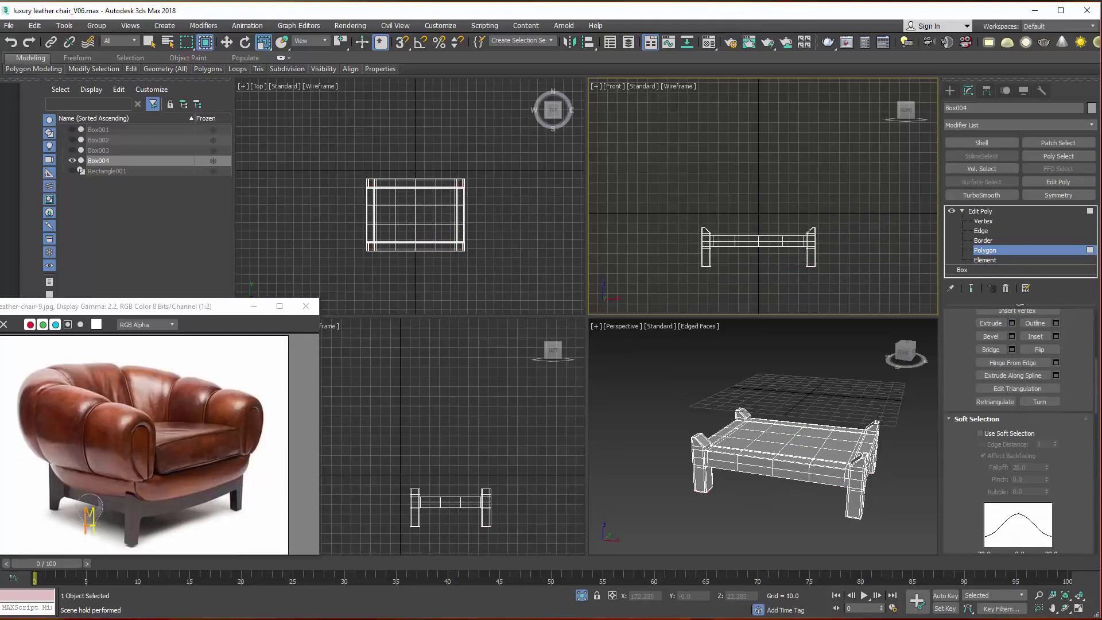
{"action": "left_click", "coordinate": [981, 211]}
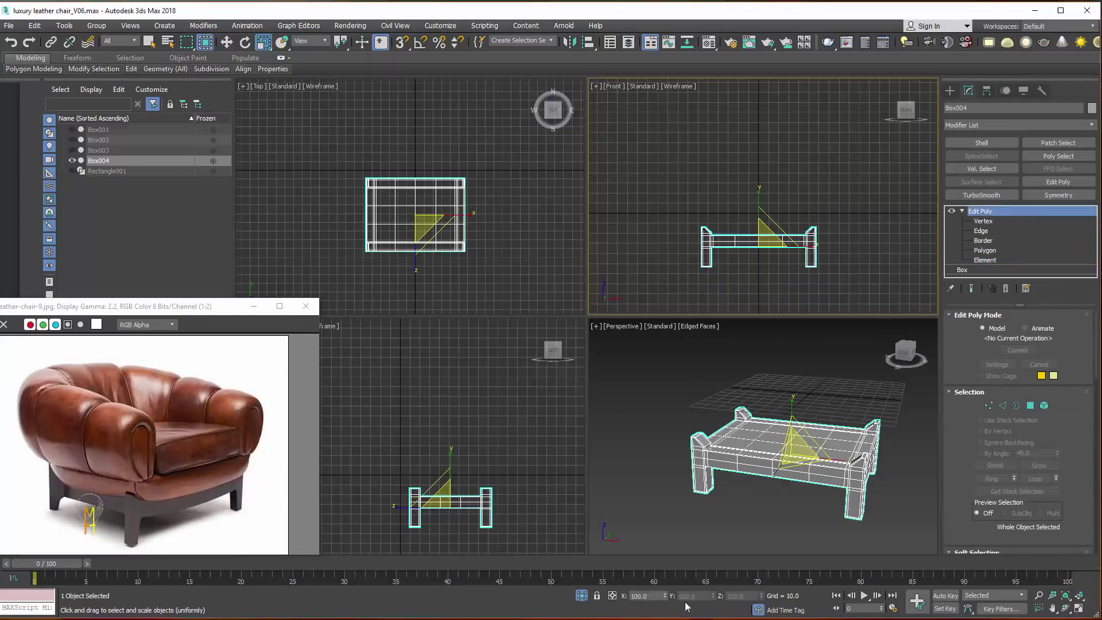
Show the whole chair again and give the base TurboSmooth and an FFD 3x3x3 modifier.
{"action": "left_click", "coordinate": [582, 596]}
{"action": "middle_click_drag", "start_coordinate": [776, 453], "coordinate": [786, 428], "text": "alt"}
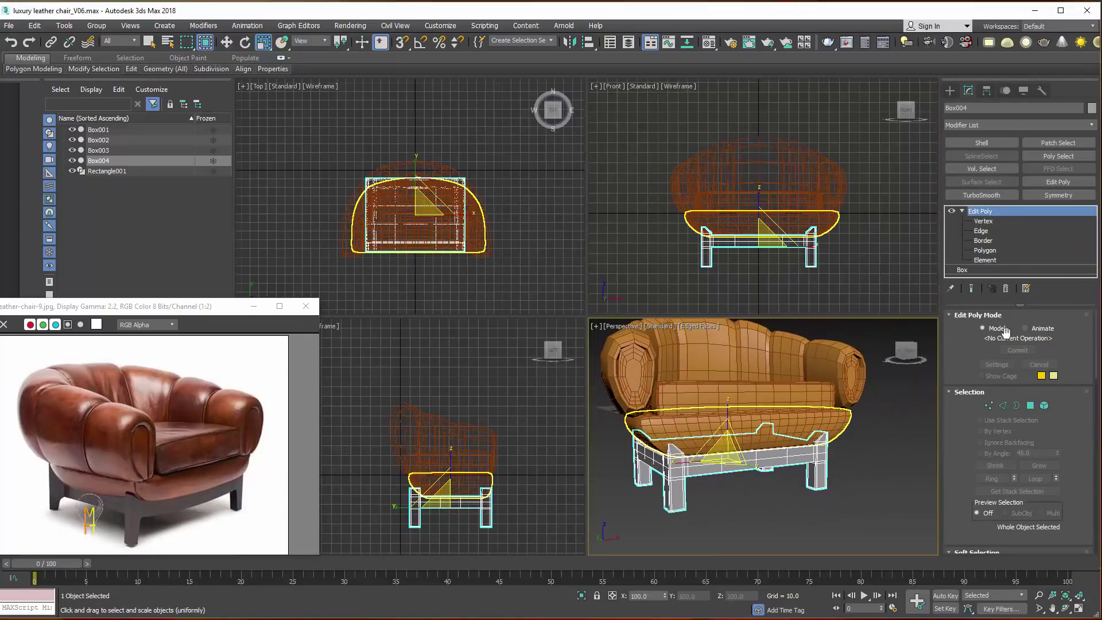
{"action": "left_click", "coordinate": [982, 195]}
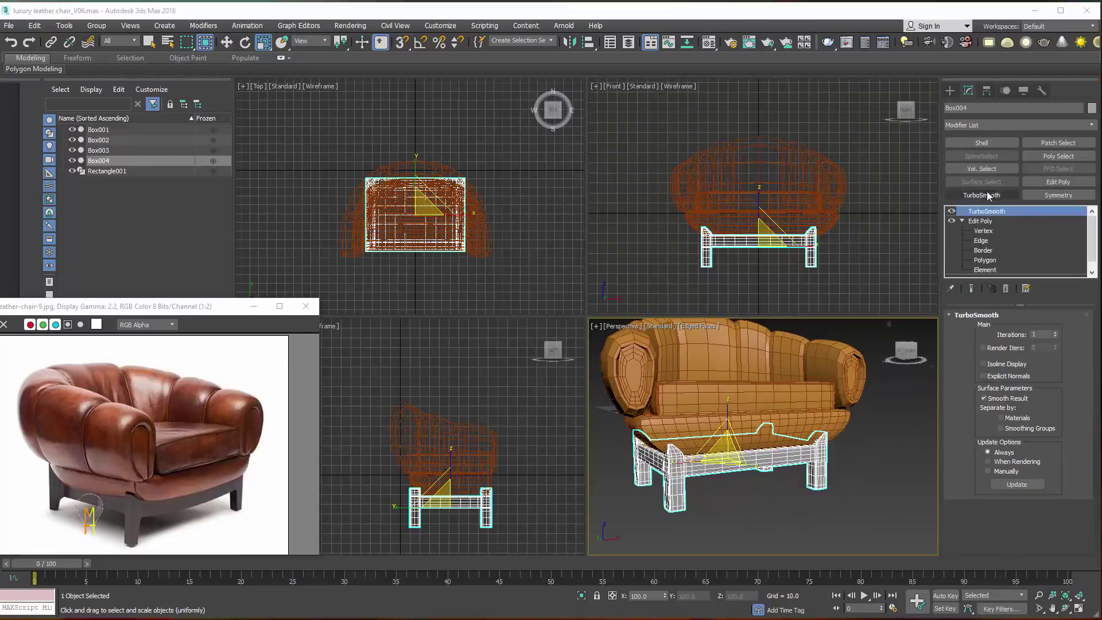
{"action": "left_click", "coordinate": [1020, 124]}
{"action": "key", "text": "f"}
{"action": "left_click", "coordinate": [992, 155]}
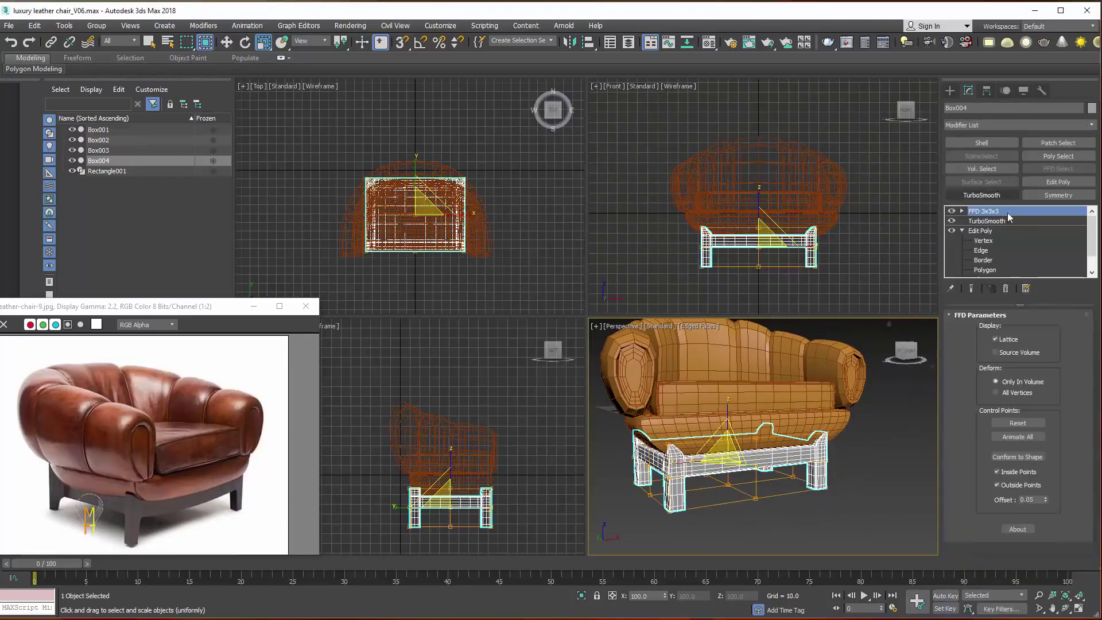
Move the FFD lattice's central and top-middle control points to bend the base into a curve.
{"action": "left_click", "coordinate": [962, 211]}
{"action": "left_click", "coordinate": [993, 221]}
{"action": "left_click", "coordinate": [758, 227]}
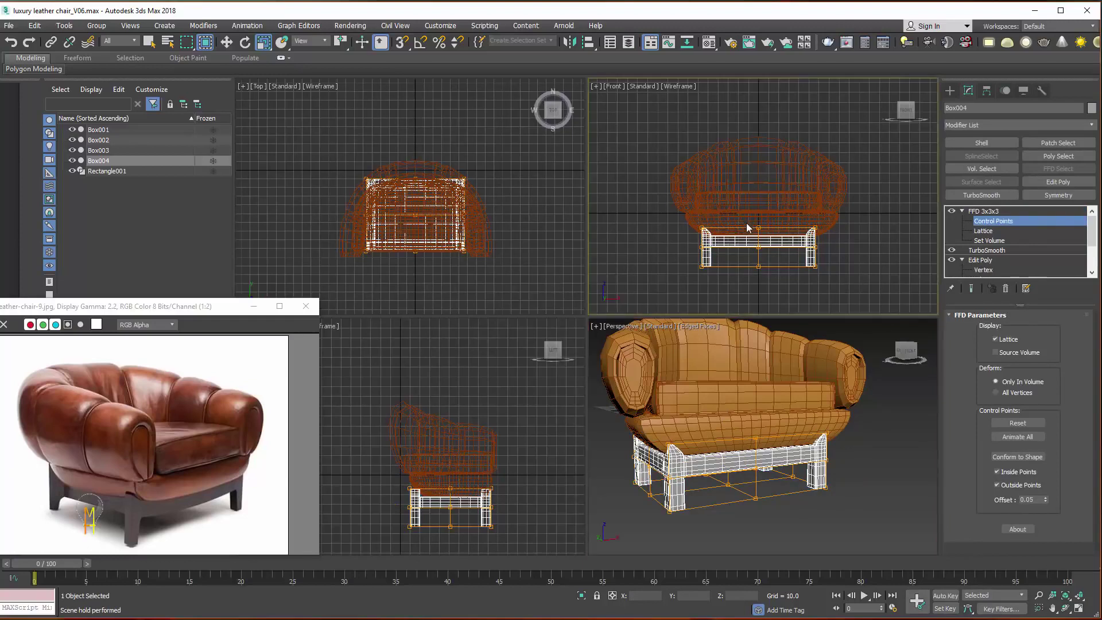
{"action": "middle_click_drag", "start_coordinate": [763, 181], "coordinate": [758, 174]}
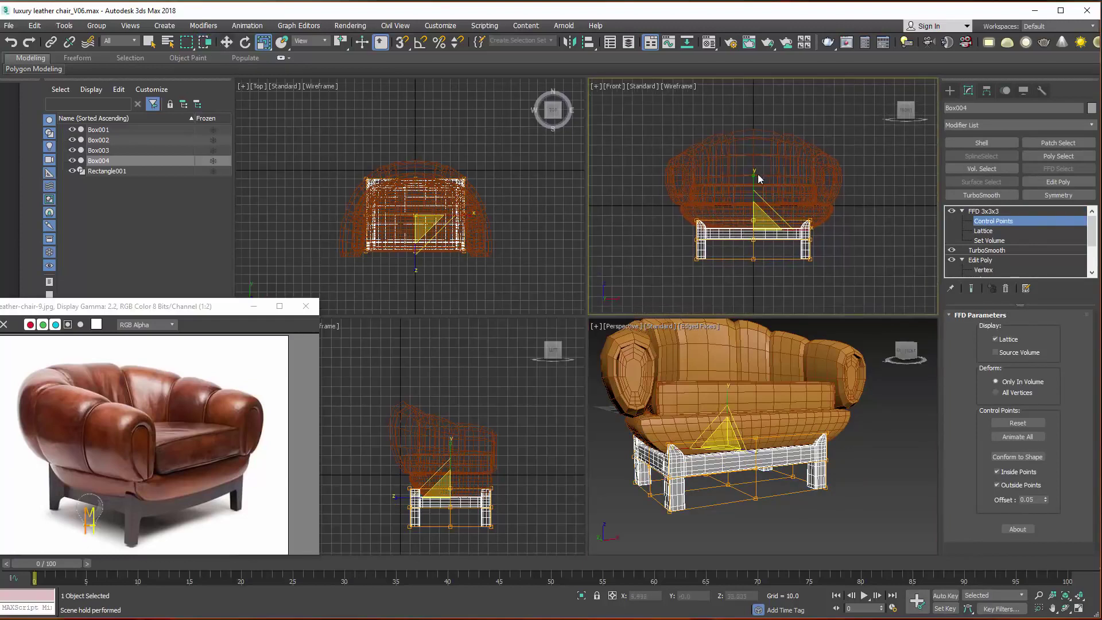
{"action": "key", "text": "w"}
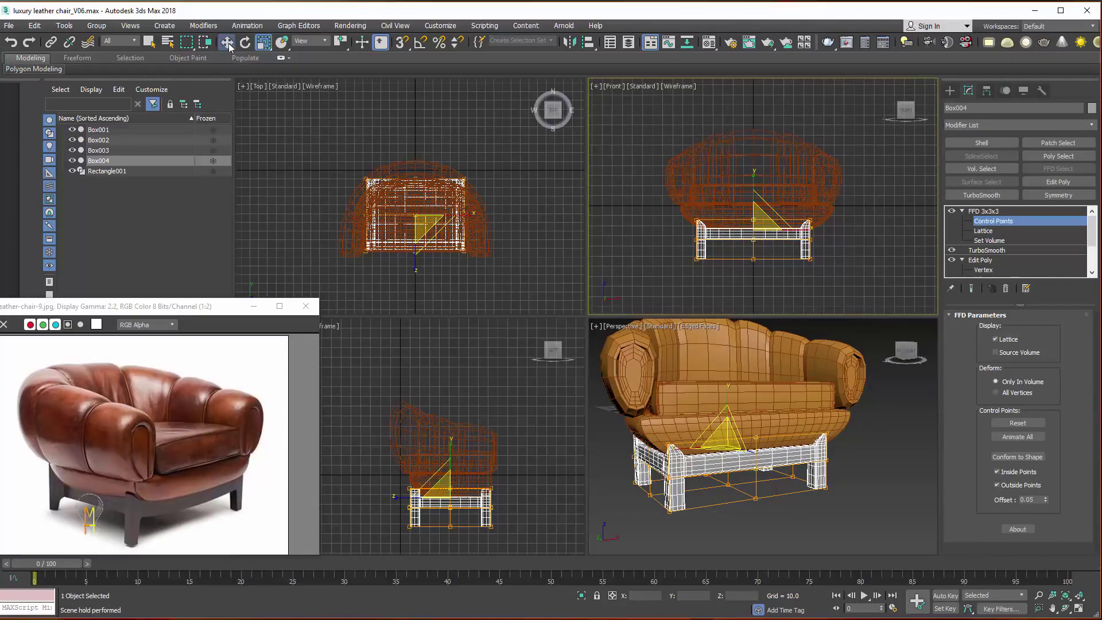
{"action": "left_click_drag", "start_coordinate": [754, 180], "coordinate": [527, 269]}
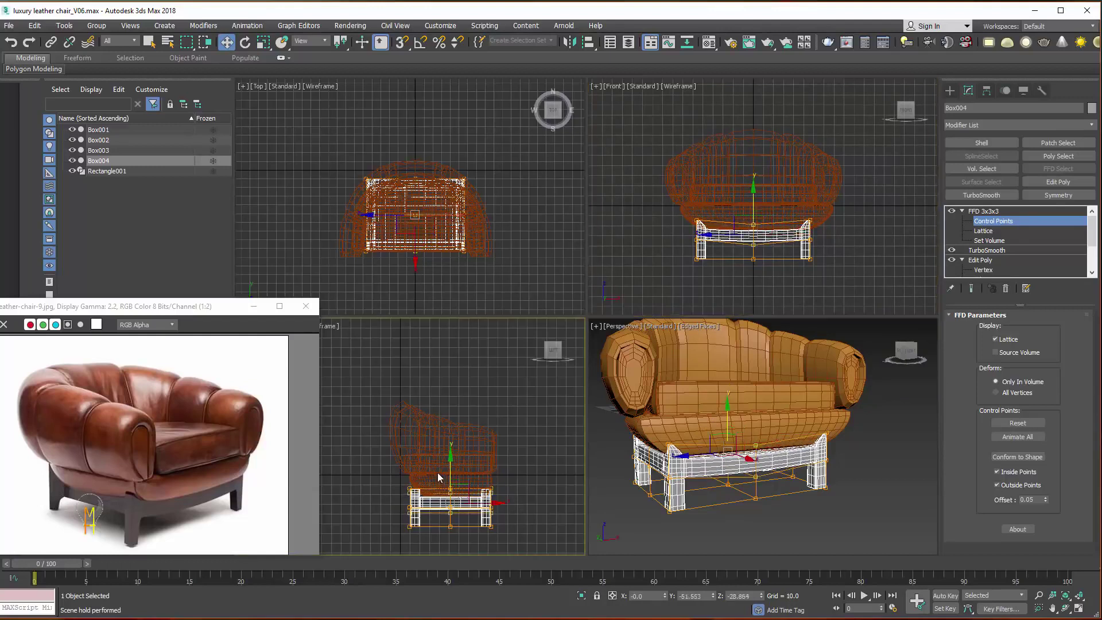
{"action": "left_click_drag", "start_coordinate": [437, 473], "coordinate": [466, 508]}
{"action": "left_click_drag", "start_coordinate": [451, 459], "coordinate": [450, 468]}
{"action": "left_click", "coordinate": [694, 267]}
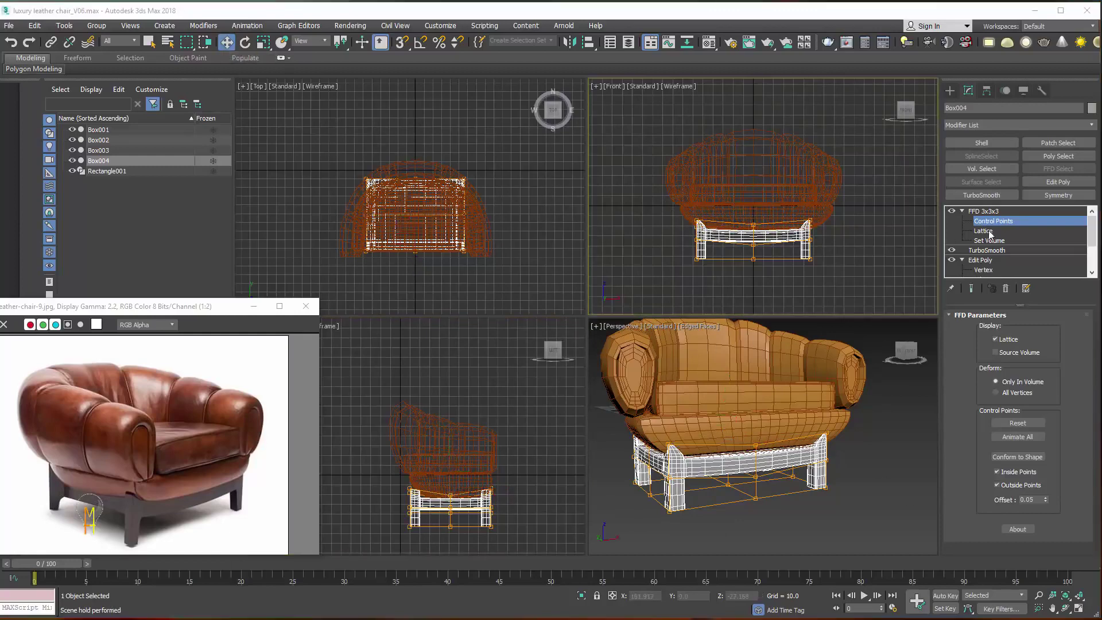
Raise the base slightly under the seat and return to its Edit Poly level.
{"action": "left_click", "coordinate": [983, 211]}
{"action": "middle_click_drag", "start_coordinate": [755, 205], "coordinate": [739, 187]}
{"action": "left_click_drag", "start_coordinate": [739, 188], "coordinate": [738, 185]}
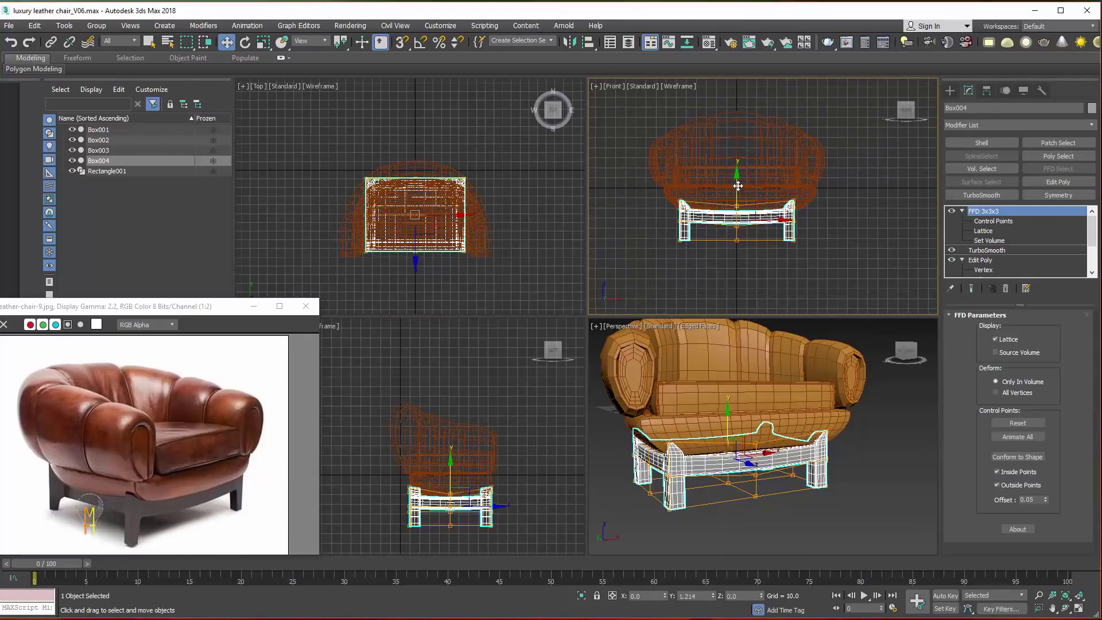
{"action": "left_click", "coordinate": [1018, 529]}
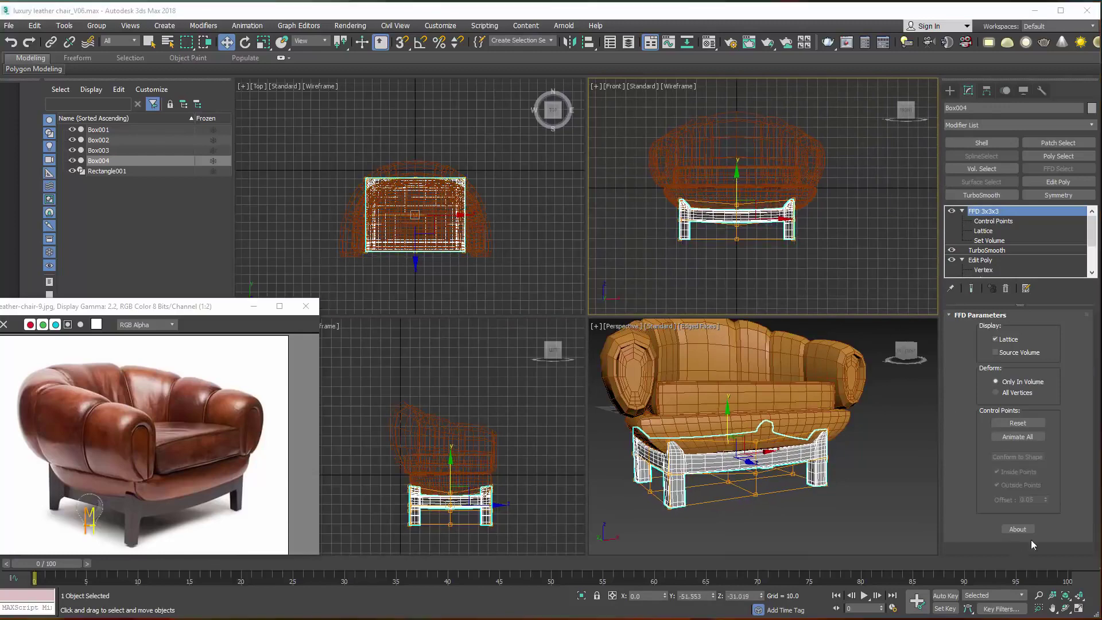
{"action": "left_click", "coordinate": [985, 260]}
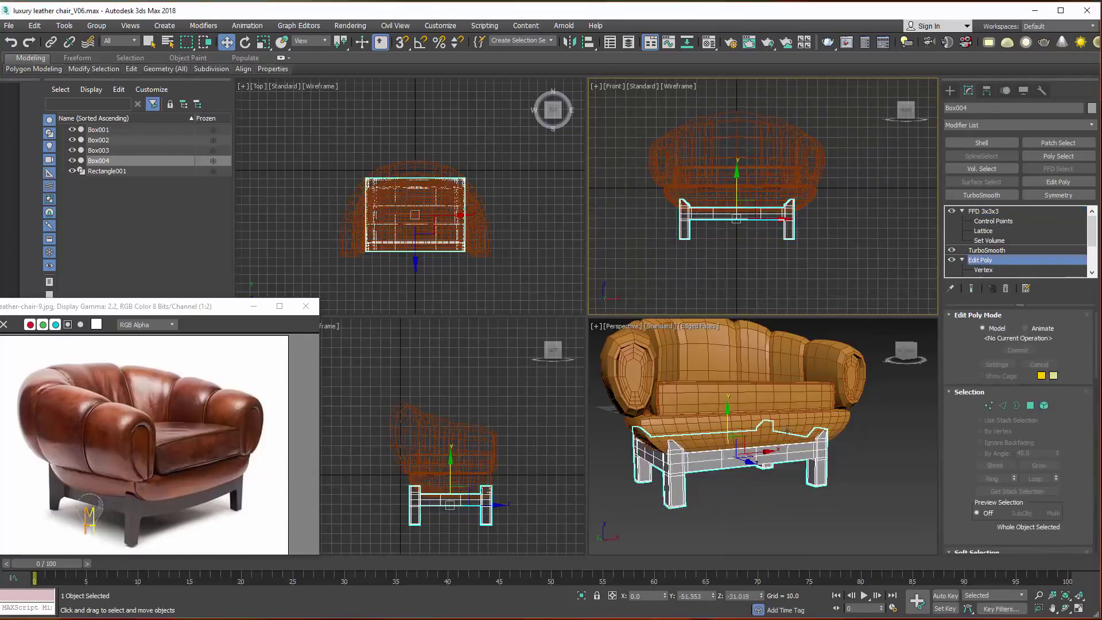
Try selecting leg-bottom vertices at Edit Poly level, then deselect and return to the FFD lattice.
{"action": "left_click", "coordinate": [989, 404]}
{"action": "left_click_drag", "start_coordinate": [381, 349], "coordinate": [455, 535]}
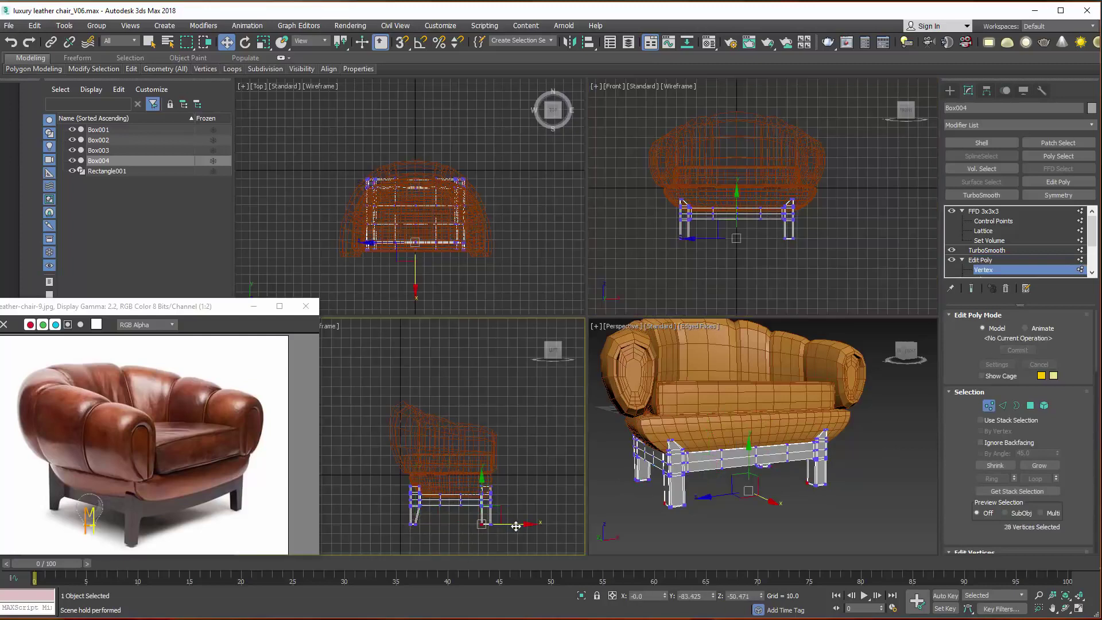
{"action": "left_click", "coordinate": [627, 505]}
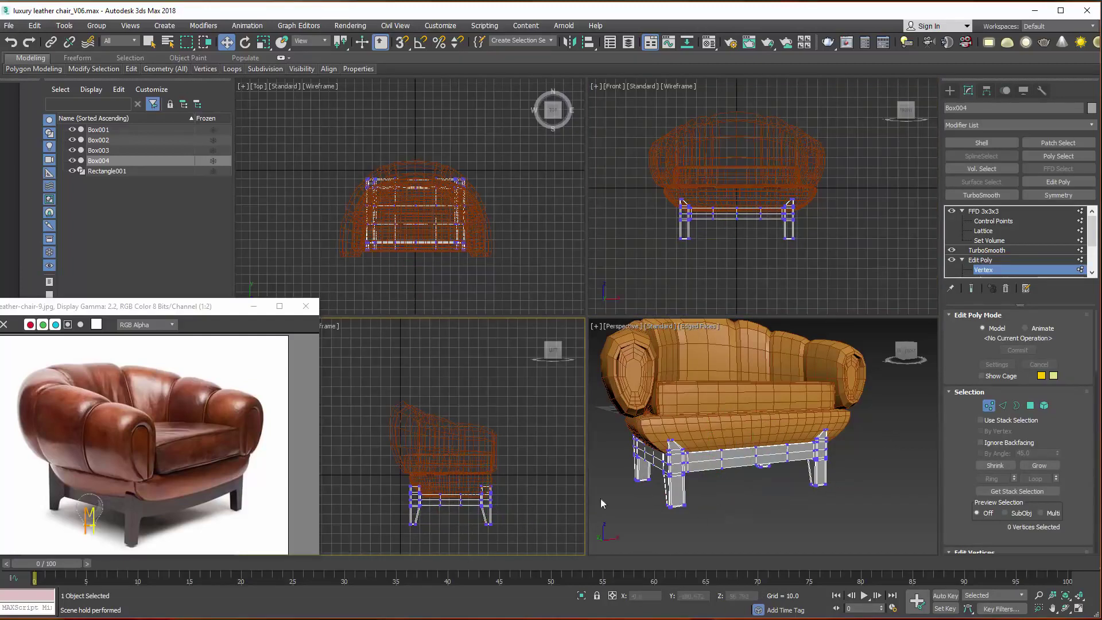
{"action": "left_click_drag", "start_coordinate": [684, 250], "coordinate": [671, 230]}
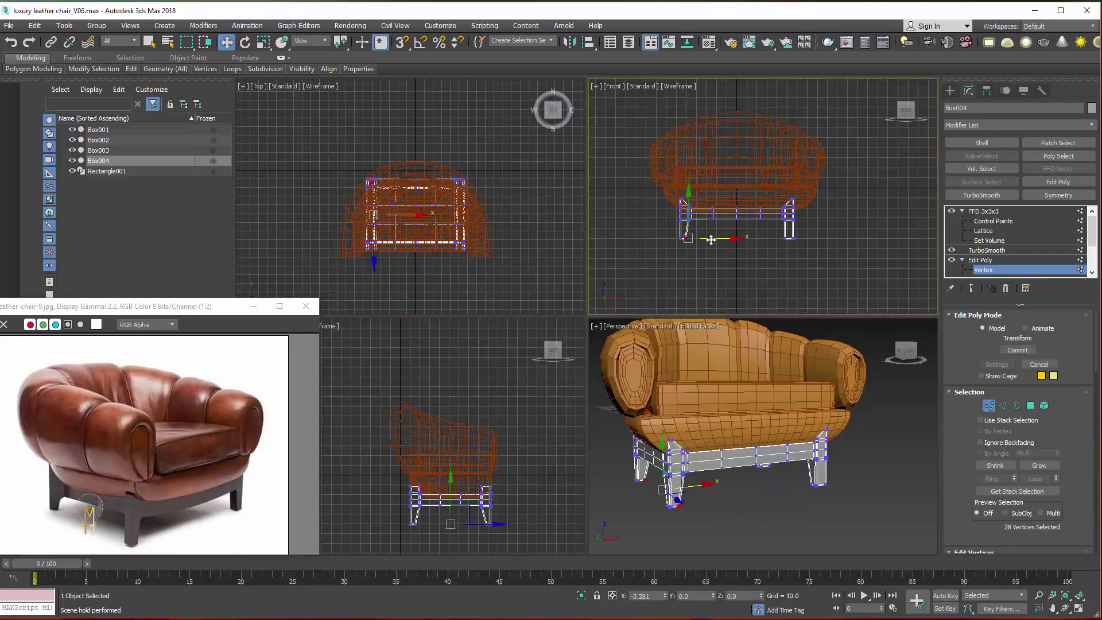
{"action": "left_click", "coordinate": [811, 240]}
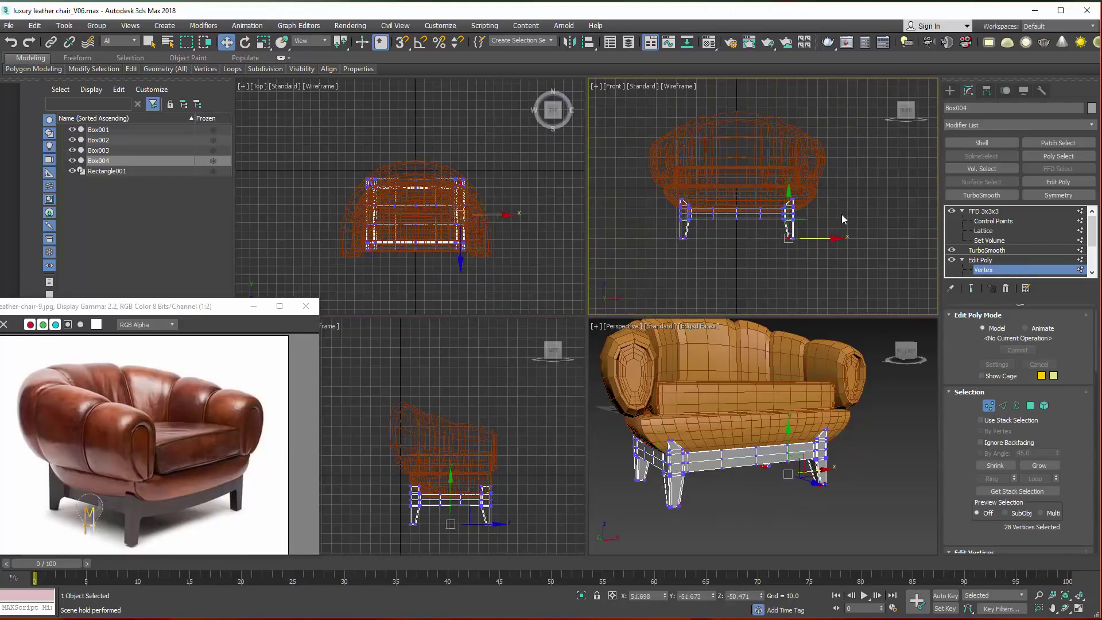
{"action": "left_click", "coordinate": [988, 250]}
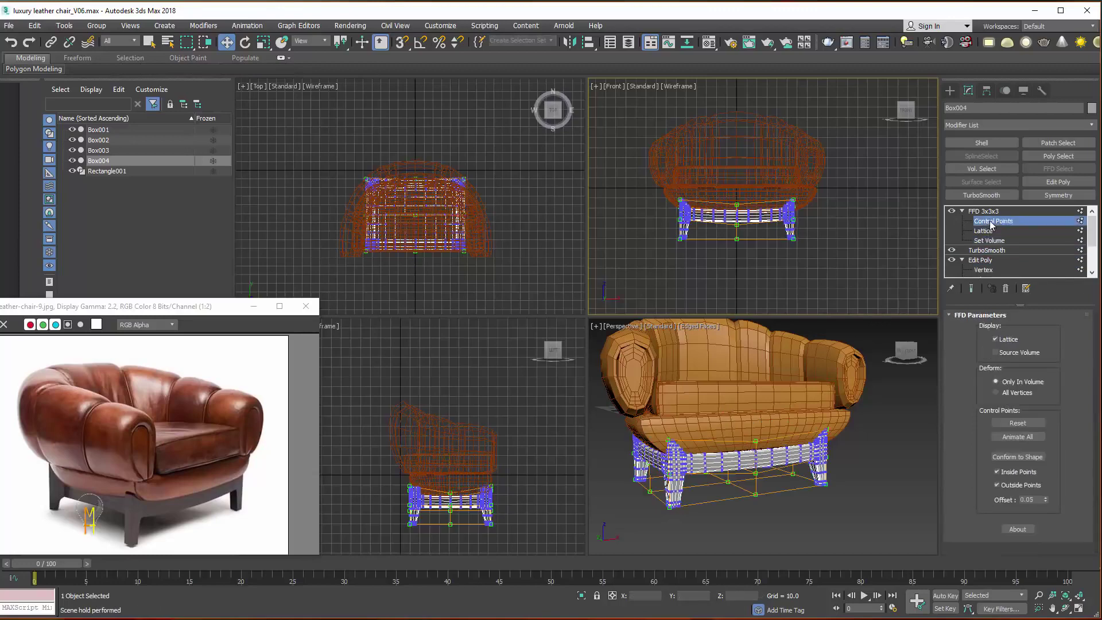
{"action": "left_click", "coordinate": [990, 212]}
Box-select the middle row of FFD control points and move them up along Y.
{"action": "left_click", "coordinate": [906, 352]}
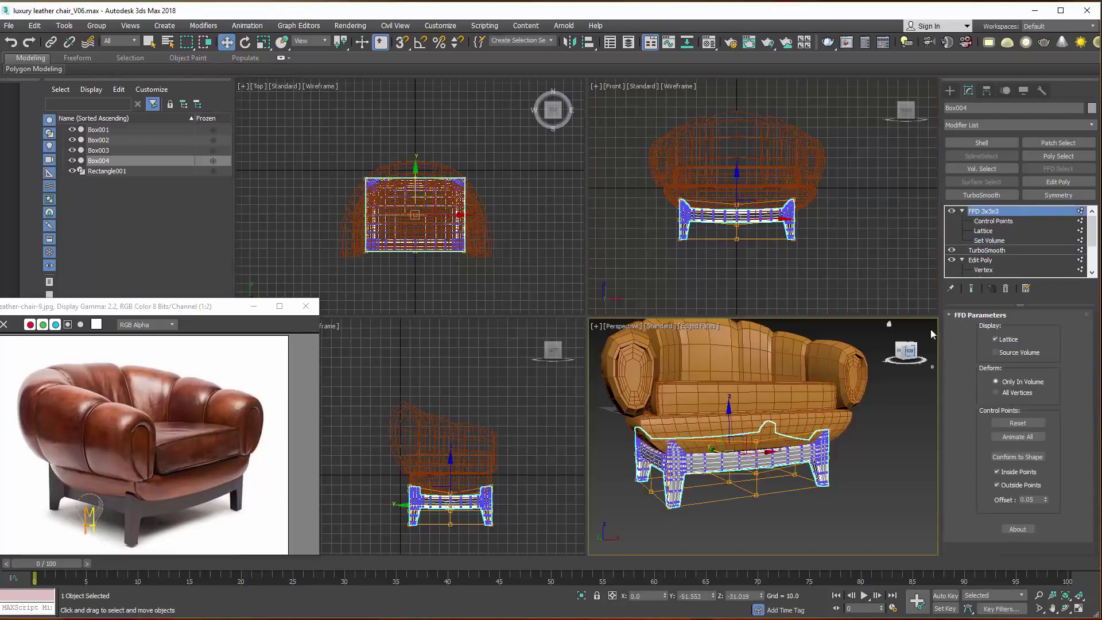
{"action": "left_click", "coordinate": [994, 221]}
{"action": "middle_click_drag", "start_coordinate": [752, 451], "coordinate": [784, 460], "text": "alt"}
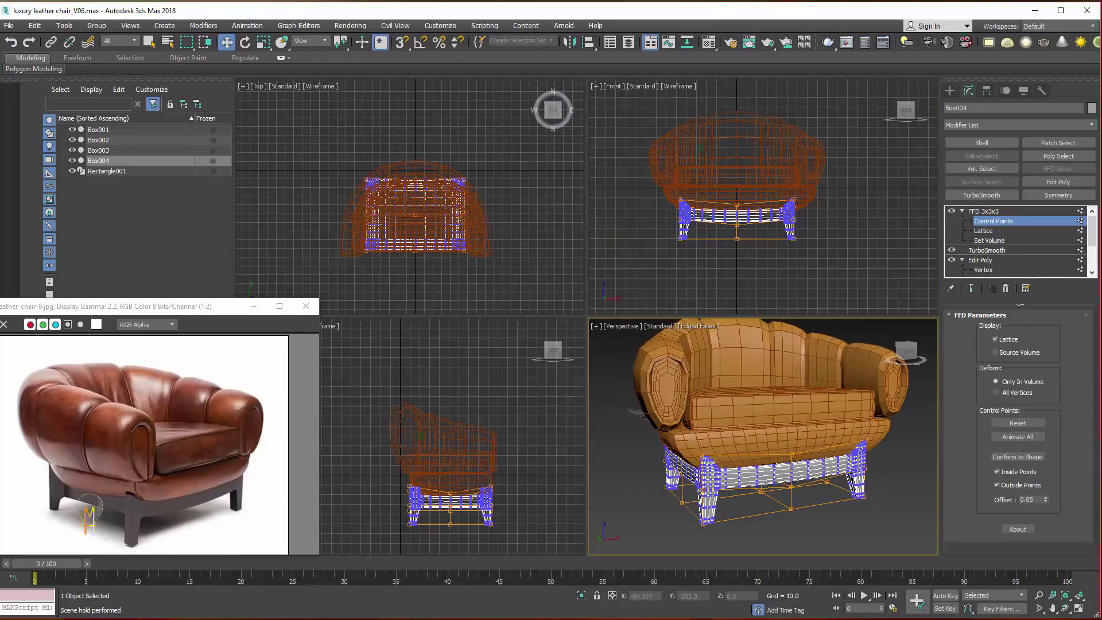
{"action": "left_click", "coordinate": [997, 220]}
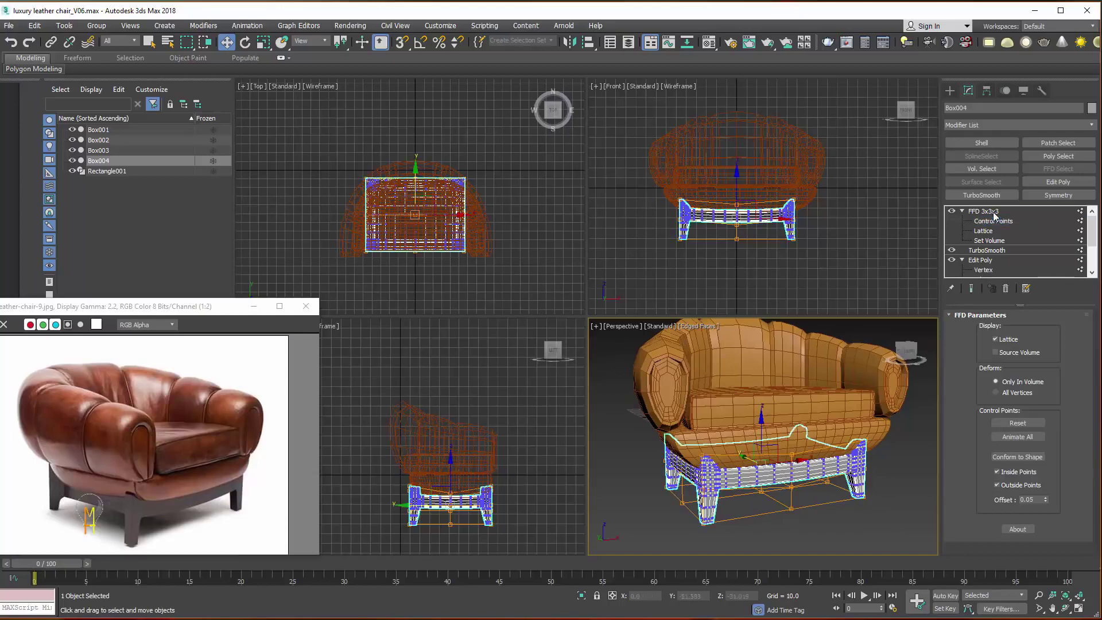
{"action": "scroll", "coordinate": [758, 436], "scroll_direction": "down", "scroll_amount": 3}
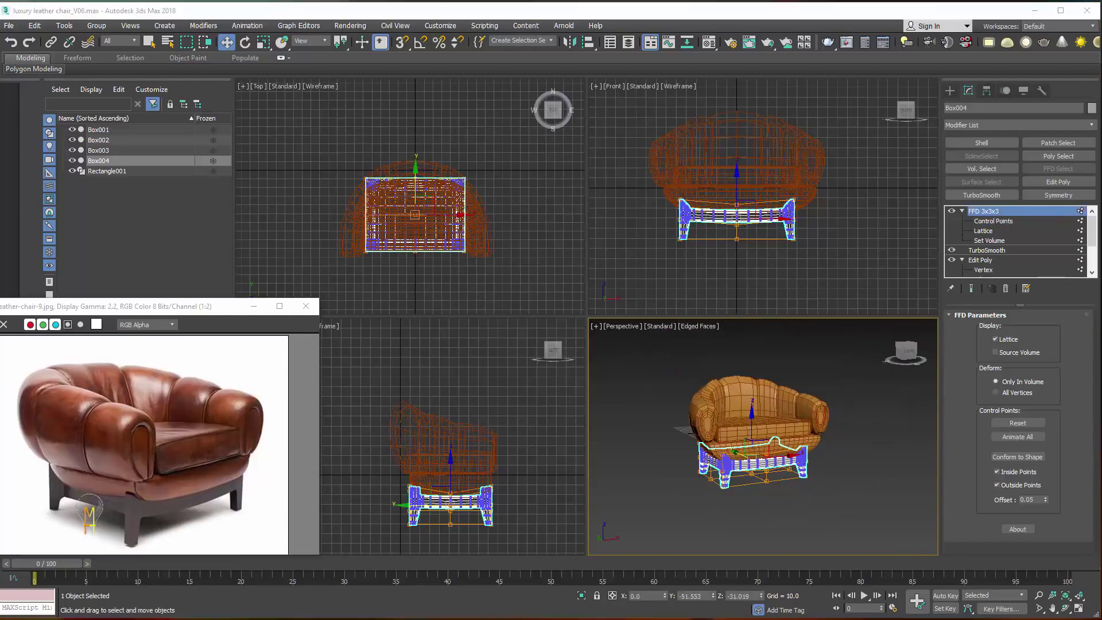
{"action": "left_click", "coordinate": [994, 222]}
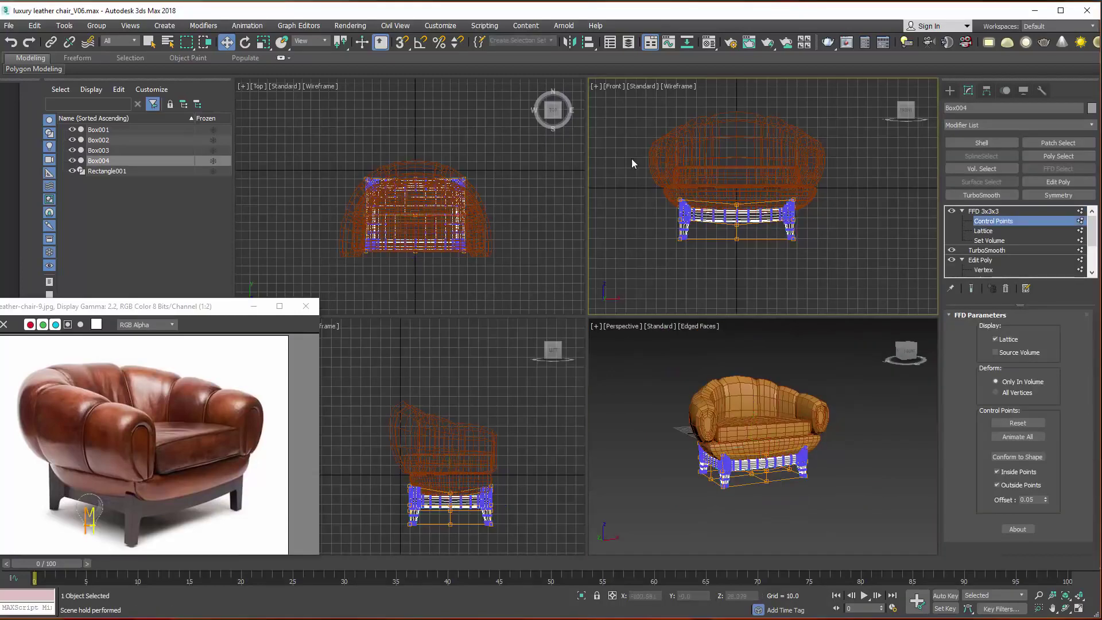
{"action": "left_click_drag", "start_coordinate": [834, 218], "coordinate": [789, 232]}
{"action": "left_click_drag", "start_coordinate": [737, 190], "coordinate": [736, 173]}
Turn off Symmetry on Box001, set its Editable Poly to Edge mode, and isolate it.
{"action": "left_click", "coordinate": [853, 160]}
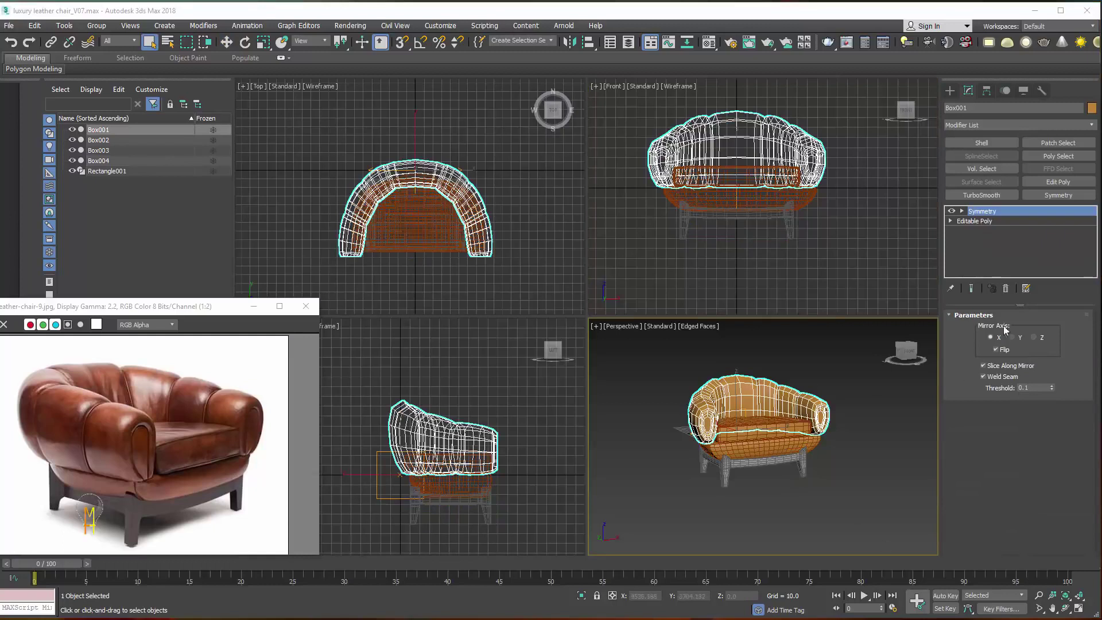
{"action": "left_click", "coordinate": [951, 210]}
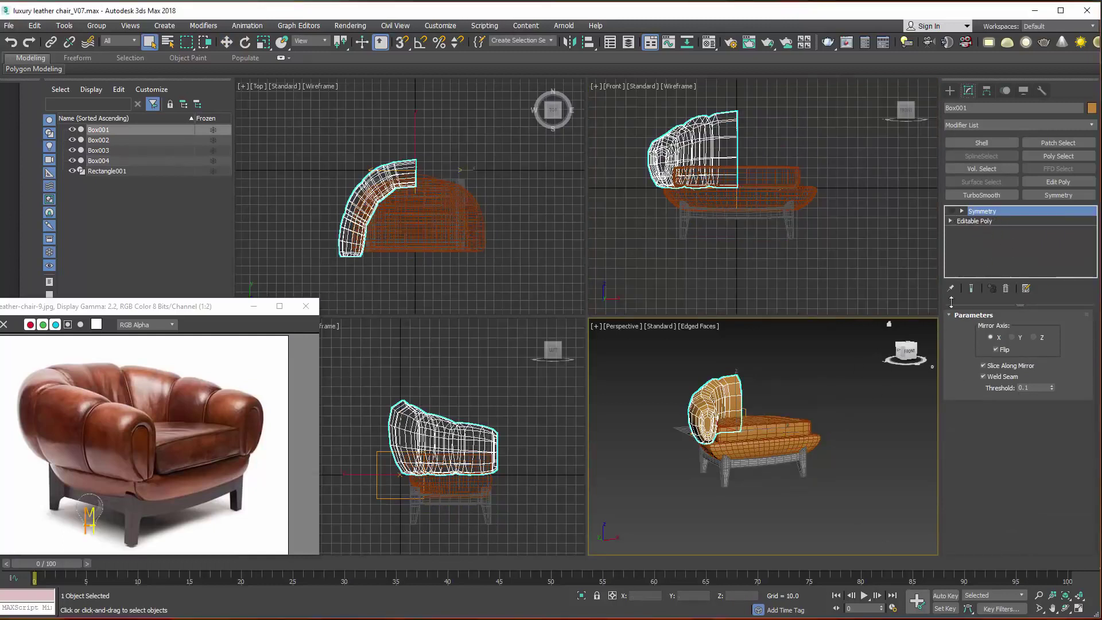
{"action": "left_click", "coordinate": [980, 222]}
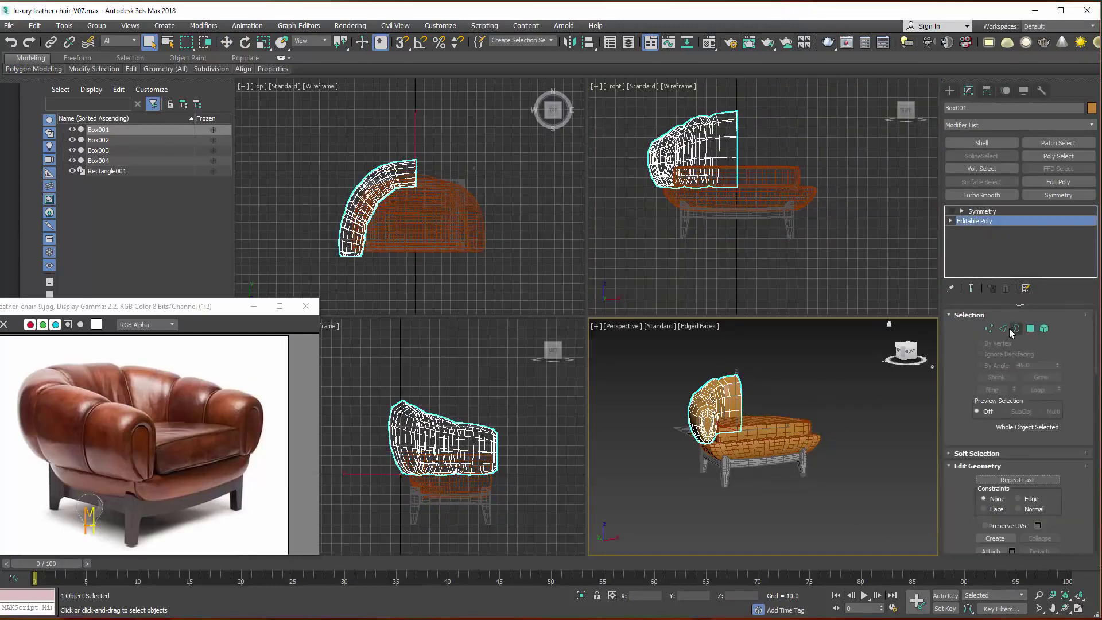
{"action": "left_click", "coordinate": [1004, 329]}
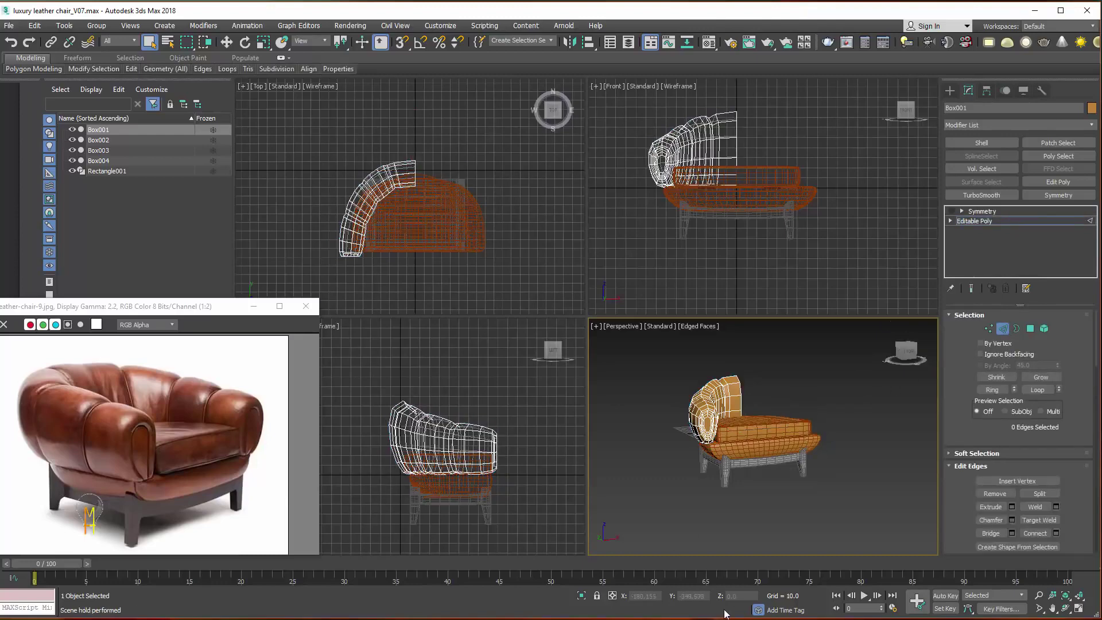
{"action": "left_click", "coordinate": [581, 594]}
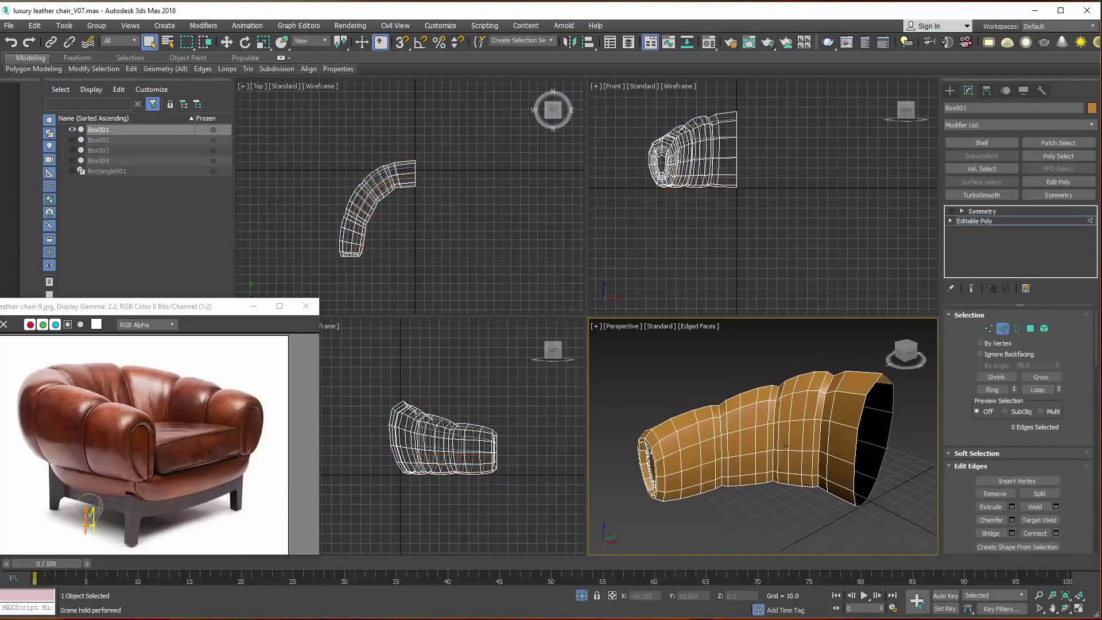
Select edge loops on the chair arm and extrude them into raised seam ridges.
{"action": "left_click", "coordinate": [721, 428]}
{"action": "left_click", "coordinate": [1037, 390]}
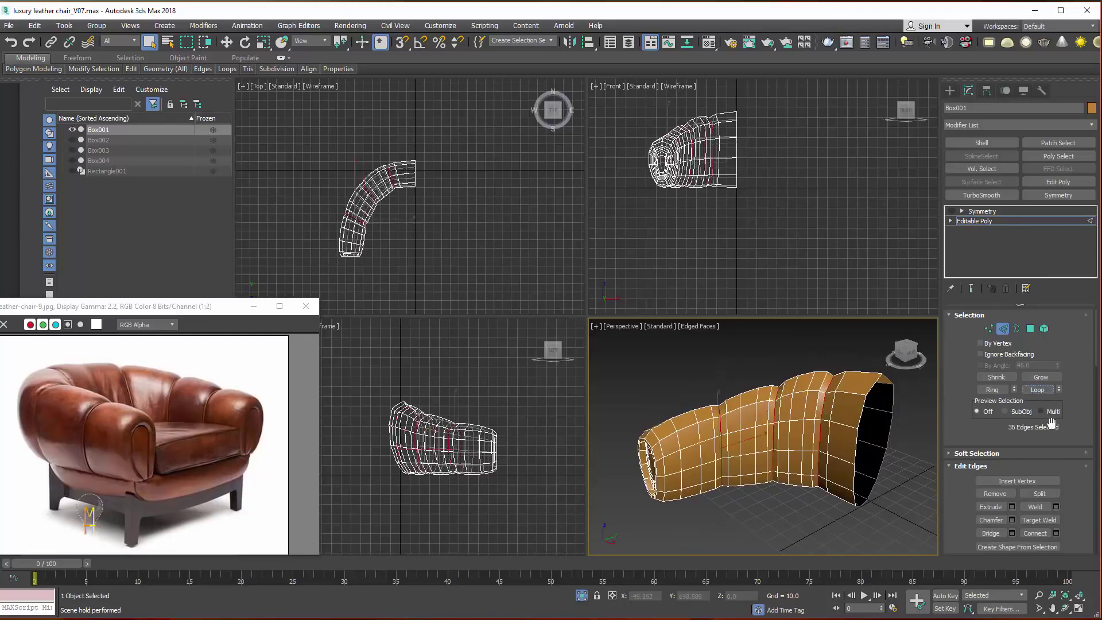
{"action": "middle_click_drag", "start_coordinate": [779, 457], "coordinate": [850, 451], "text": "alt"}
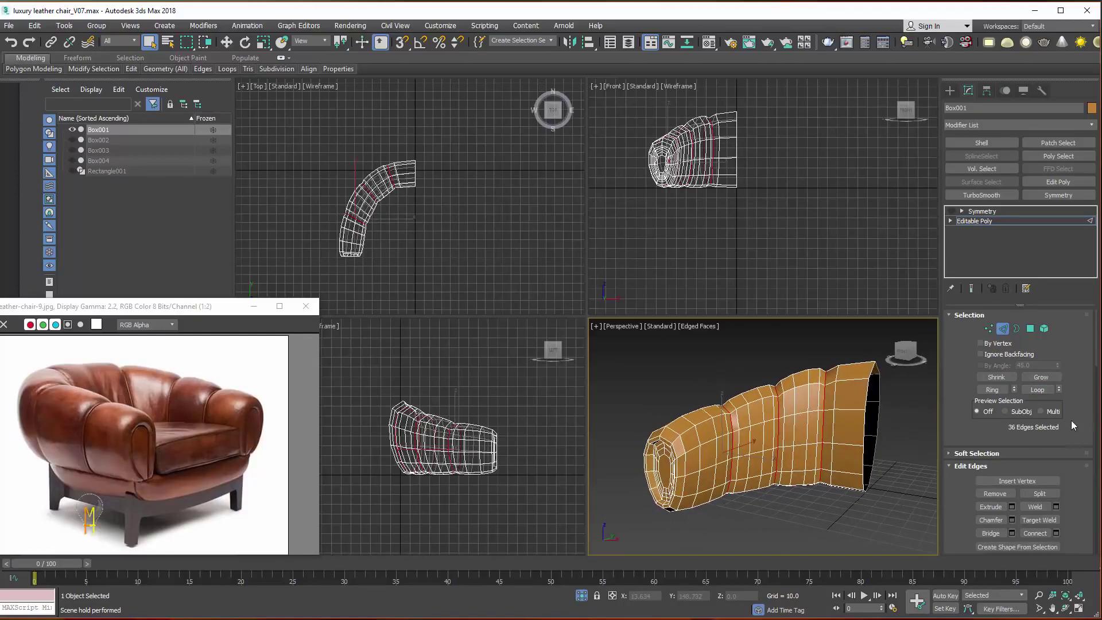
{"action": "left_click", "coordinate": [1012, 507]}
{"action": "left_click_drag", "start_coordinate": [772, 443], "coordinate": [771, 459]}
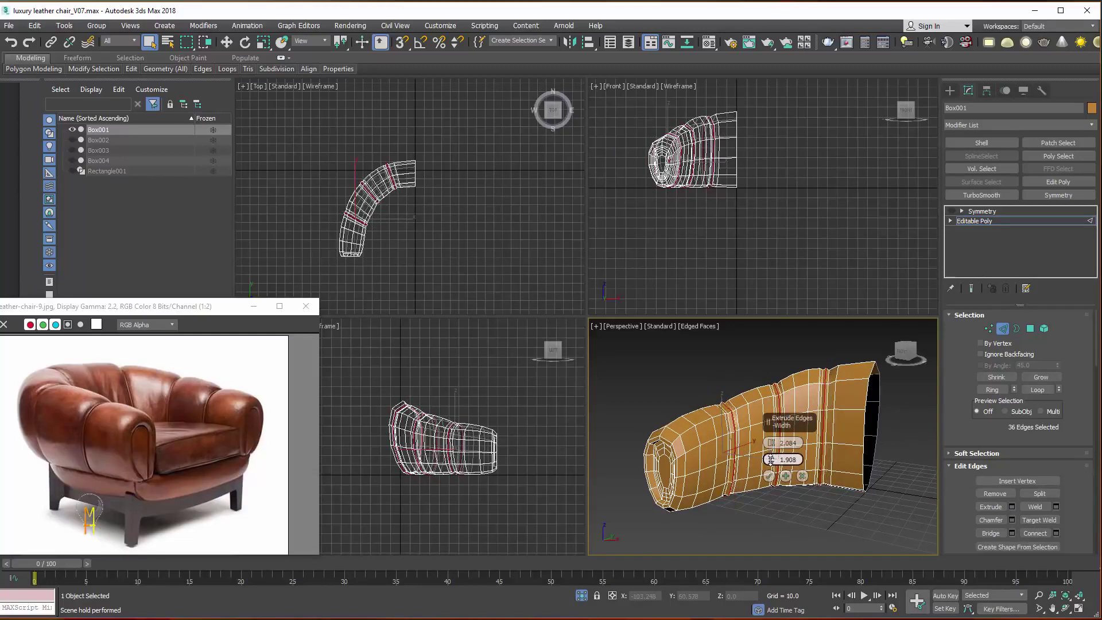
{"action": "left_click", "coordinate": [769, 476]}
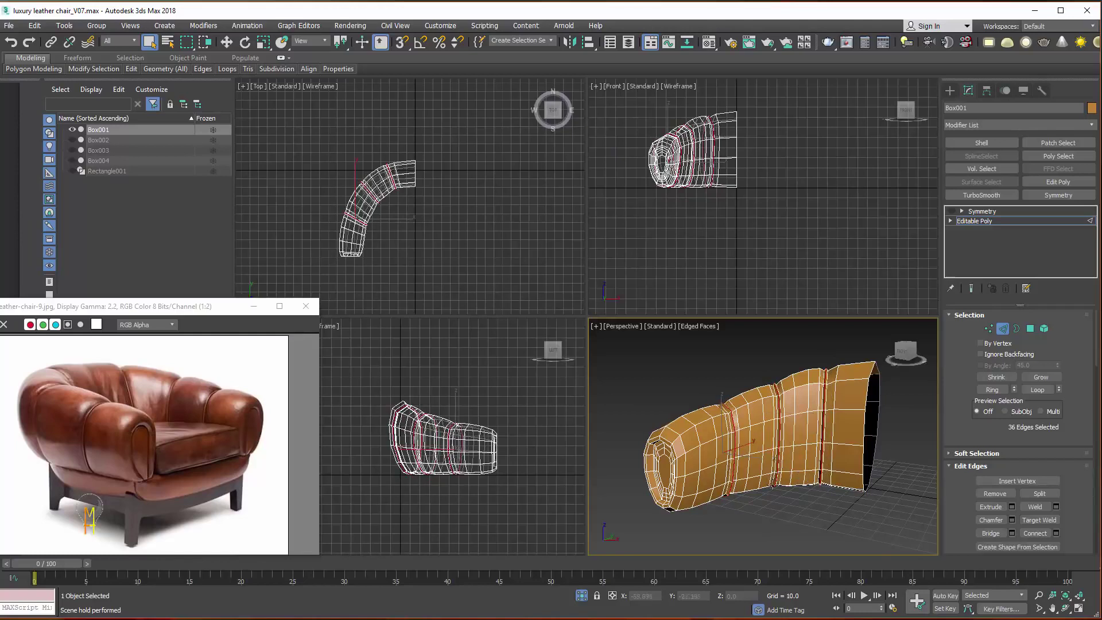
Chamfer the extruded seam edges with 2 segments.
{"action": "left_click_drag", "start_coordinate": [1085, 442], "coordinate": [1066, 304]}
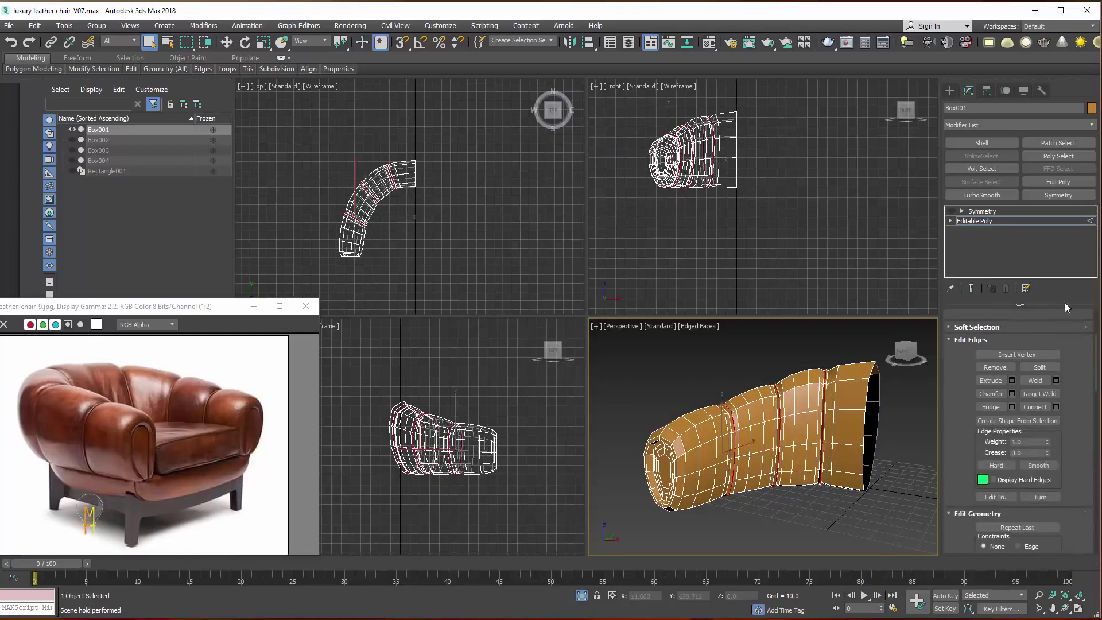
{"action": "scroll", "coordinate": [1076, 407], "scroll_direction": "down", "scroll_amount": 3}
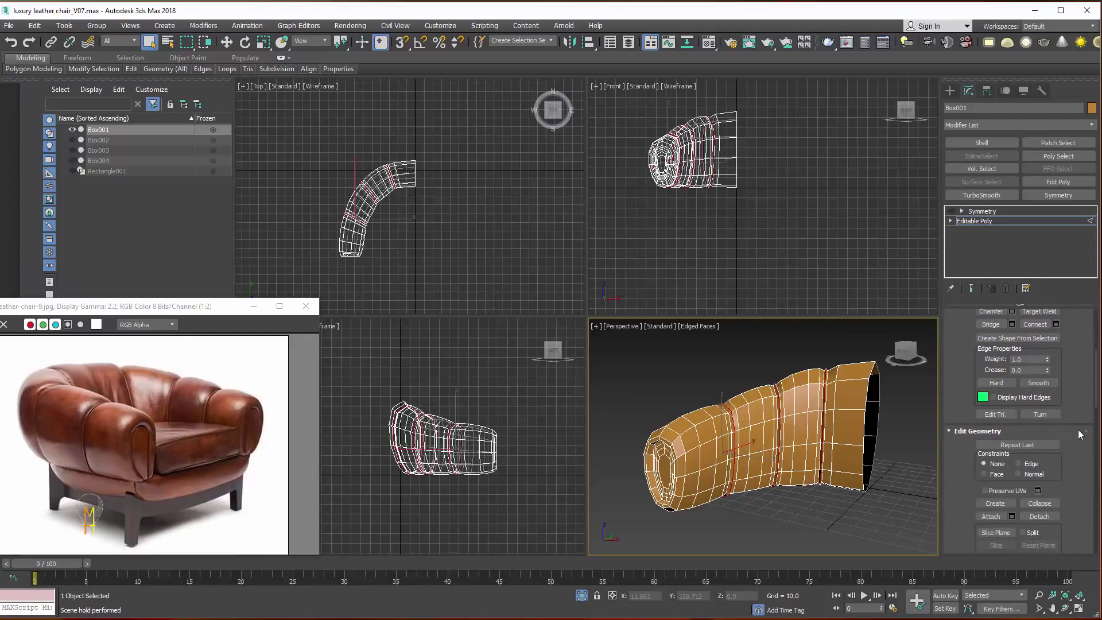
{"action": "scroll", "coordinate": [1080, 434], "scroll_direction": "down", "scroll_amount": 3}
{"action": "scroll", "coordinate": [1077, 413], "scroll_direction": "down", "scroll_amount": 3}
{"action": "scroll", "coordinate": [1072, 396], "scroll_direction": "down", "scroll_amount": 2}
{"action": "scroll", "coordinate": [1072, 389], "scroll_direction": "down", "scroll_amount": 3}
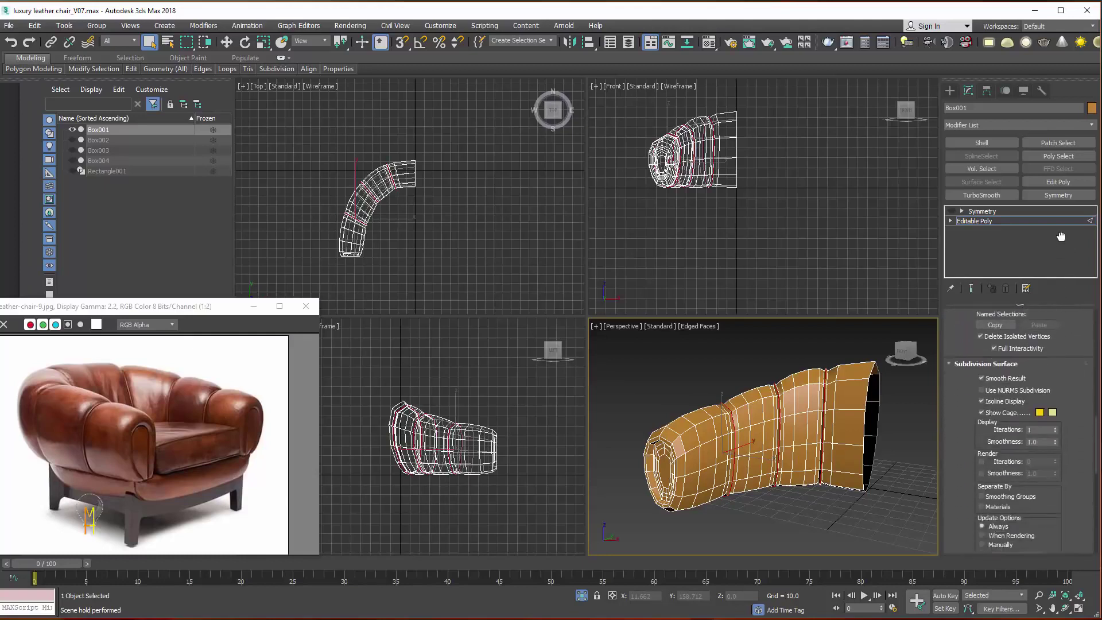
{"action": "scroll", "coordinate": [1061, 237], "scroll_direction": "down", "scroll_amount": 2}
{"action": "scroll", "coordinate": [1071, 411], "scroll_direction": "up", "scroll_amount": 5}
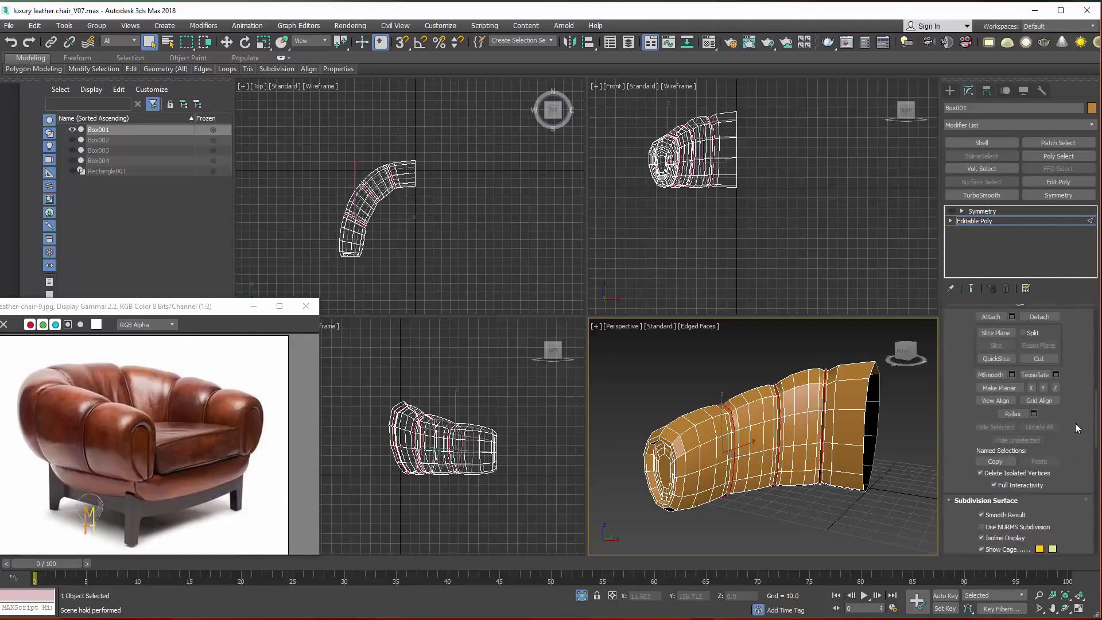
{"action": "left_click_drag", "start_coordinate": [1077, 427], "coordinate": [1078, 617]}
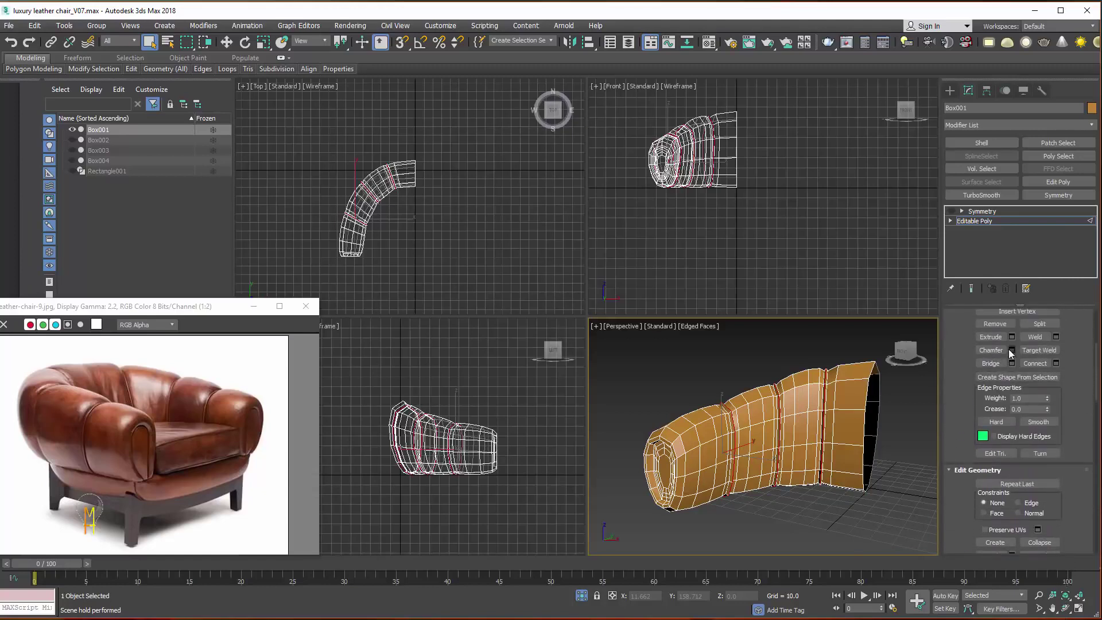
{"action": "left_click", "coordinate": [1012, 351]}
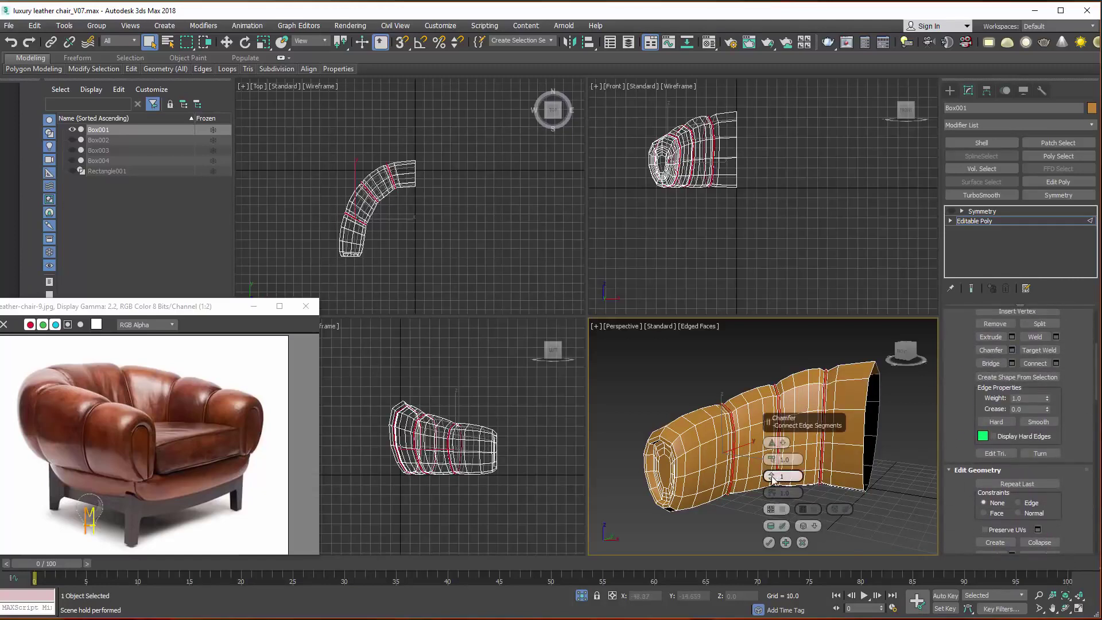
{"action": "left_click_drag", "start_coordinate": [775, 477], "coordinate": [782, 476]}
{"action": "left_click", "coordinate": [769, 542]}
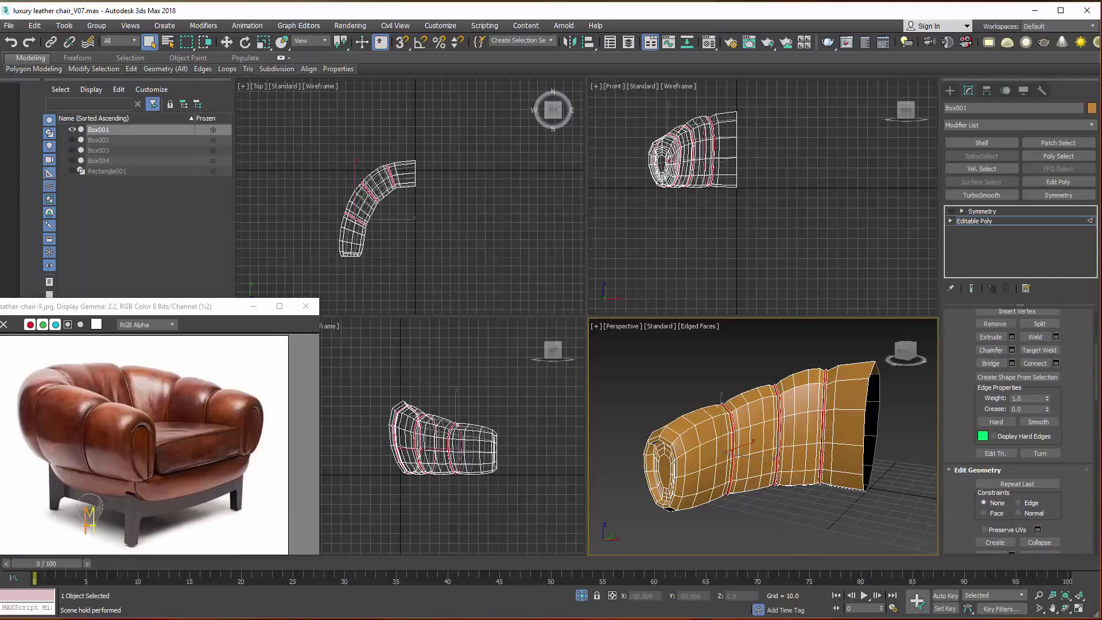
{"action": "scroll", "coordinate": [1025, 333], "scroll_direction": "up", "scroll_amount": 5}
{"action": "middle_click_drag", "start_coordinate": [763, 436], "coordinate": [1025, 332], "text": "alt"}
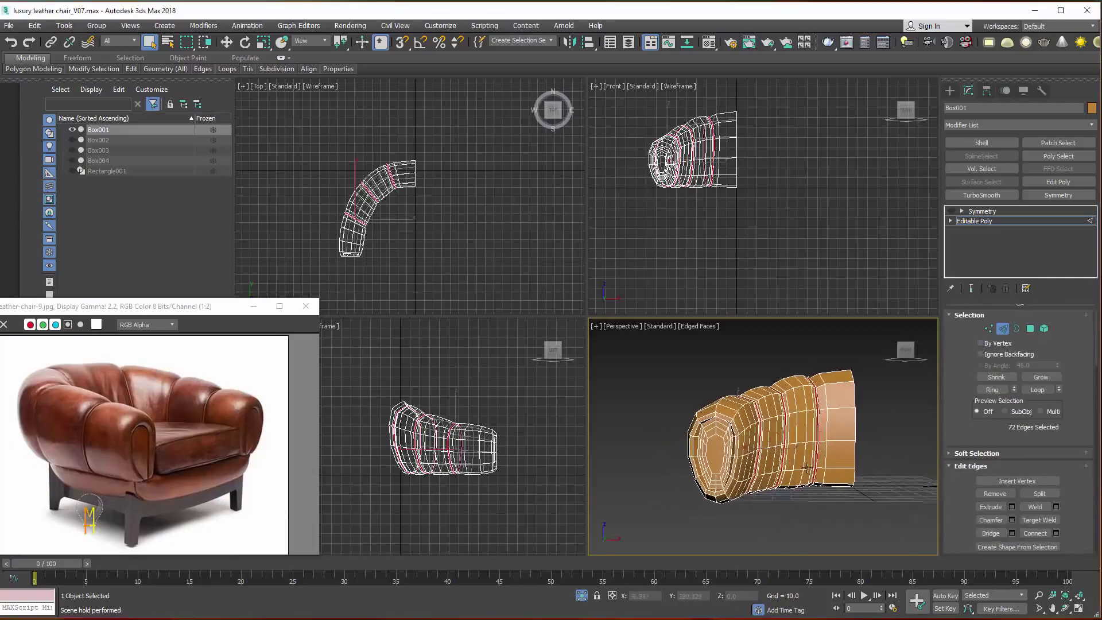
Delete the centre polygon of the arm's end cap and select the hole's border.
{"action": "left_click", "coordinate": [1031, 331]}
{"action": "left_click", "coordinate": [716, 454]}
{"action": "key", "text": "Delete"}
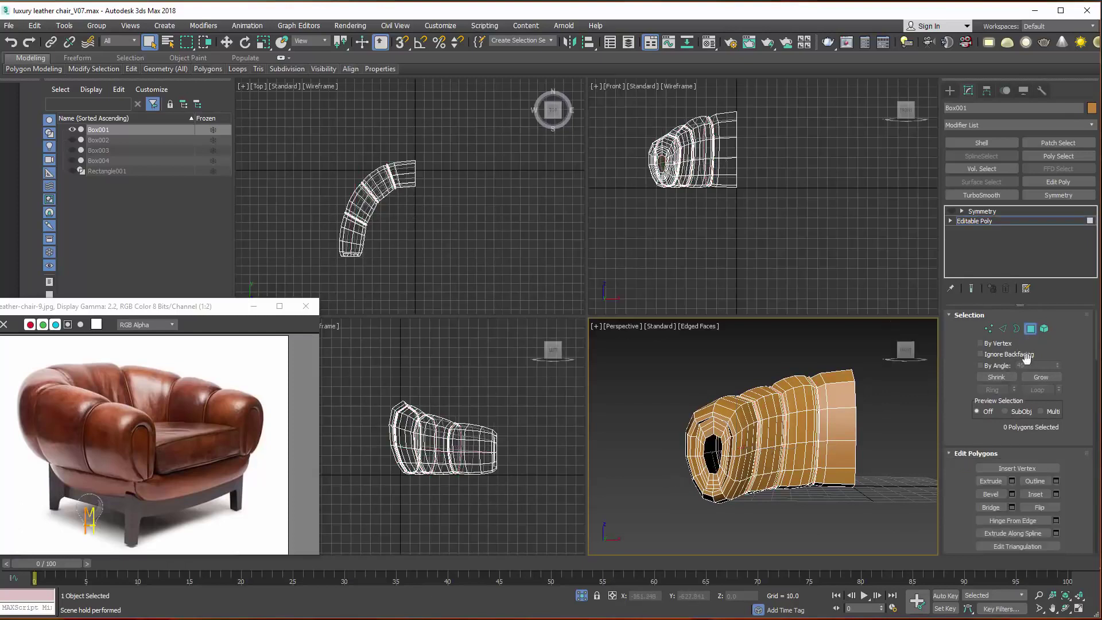
{"action": "left_click", "coordinate": [1017, 329]}
{"action": "left_click", "coordinate": [716, 446]}
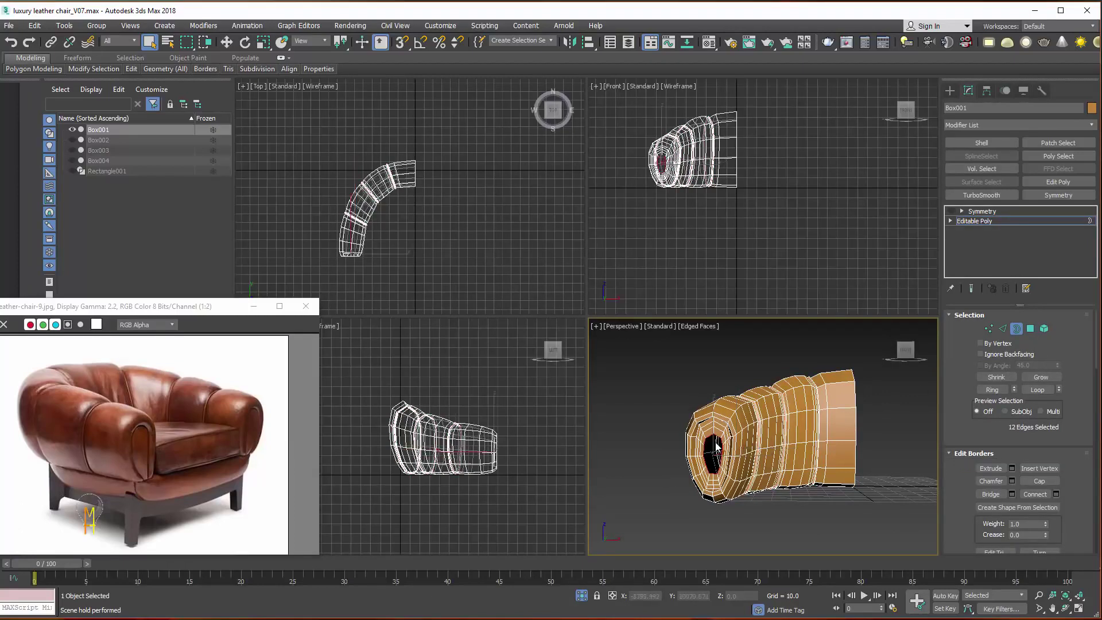
{"action": "left_click", "coordinate": [715, 425]}
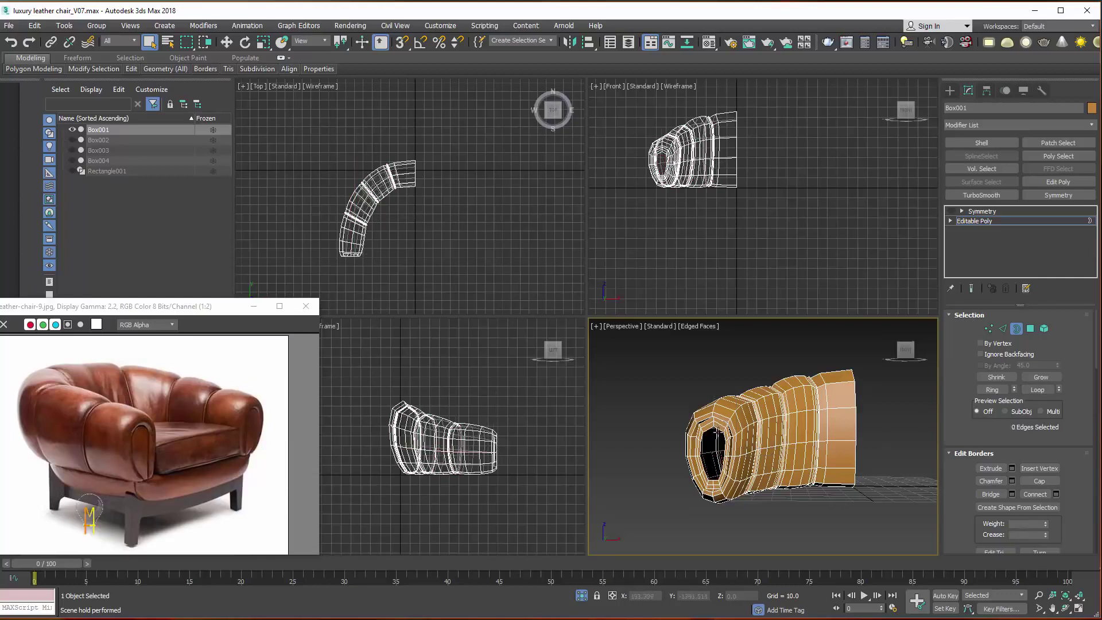
{"action": "key", "text": "ctrl+z"}
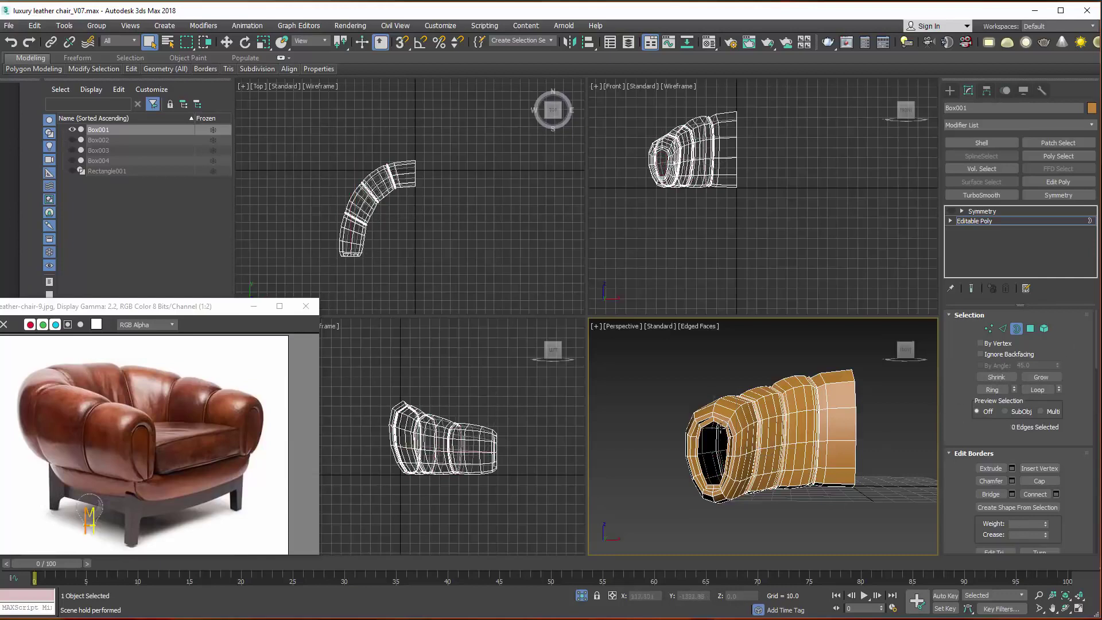
{"action": "key", "text": "ctrl+z"}
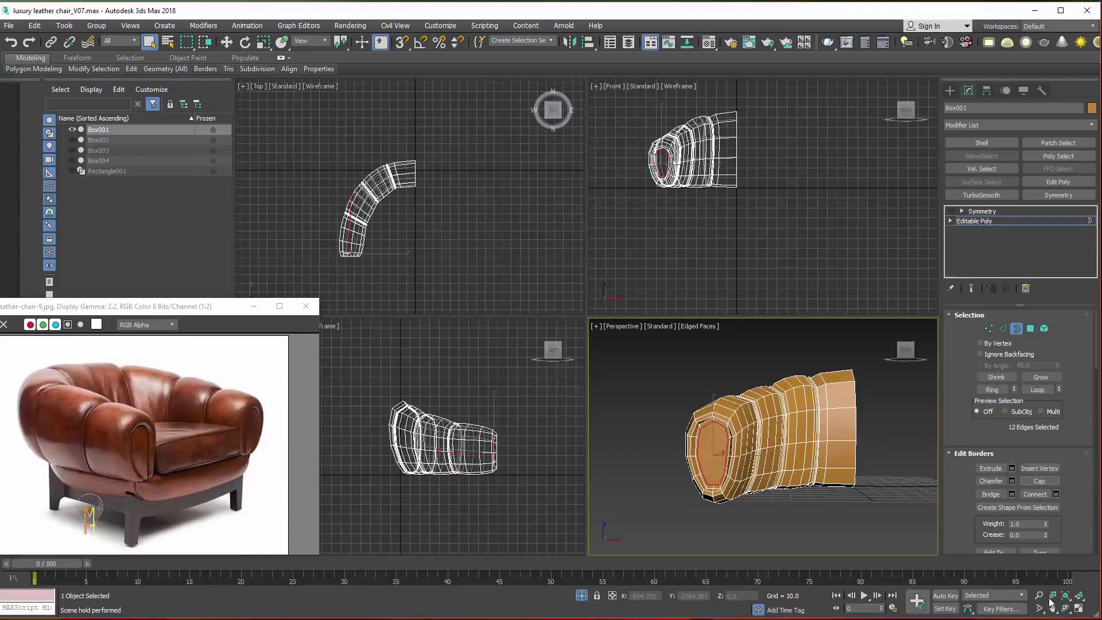
Connect four opposite pairs of end-cap vertices to subdivide the arm's cap.
{"action": "left_click", "coordinate": [1039, 596]}
{"action": "left_click_drag", "start_coordinate": [705, 455], "coordinate": [709, 422]}
{"action": "right_click", "coordinate": [874, 392]}
{"action": "left_click", "coordinate": [988, 330]}
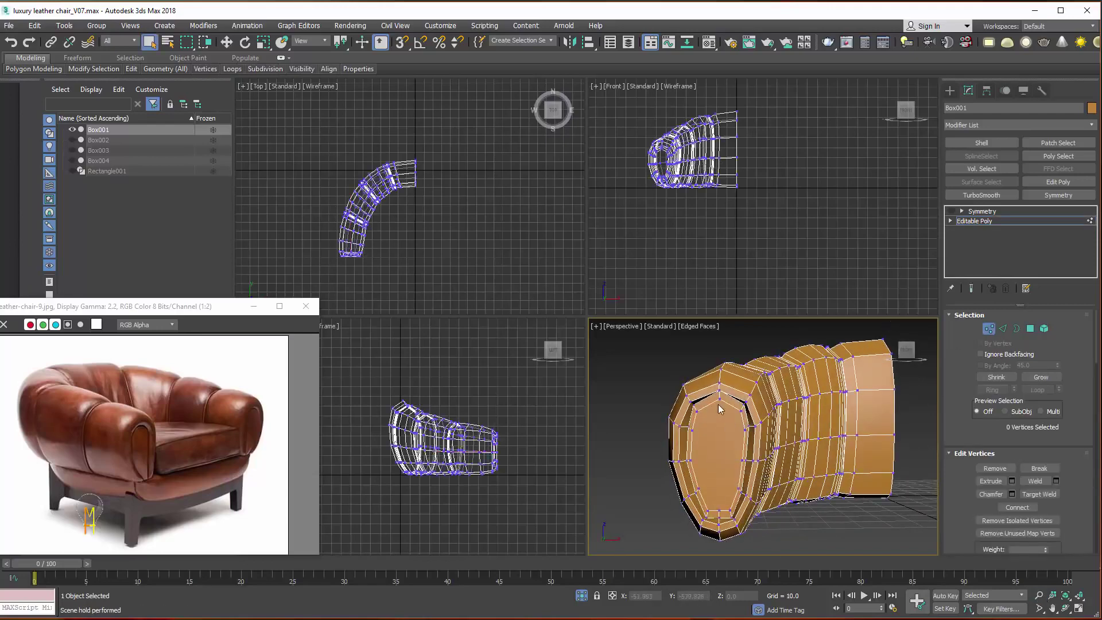
{"action": "left_click", "coordinate": [719, 510], "text": "ctrl"}
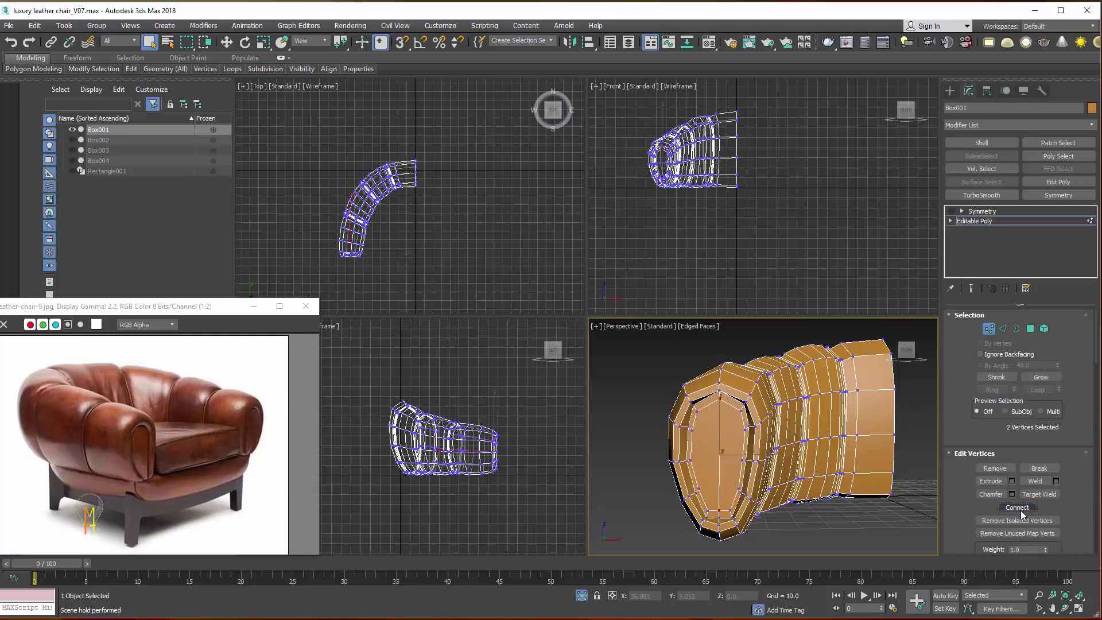
{"action": "left_click", "coordinate": [1025, 515]}
{"action": "left_click", "coordinate": [693, 430]}
{"action": "left_click", "coordinate": [745, 430], "text": "ctrl"}
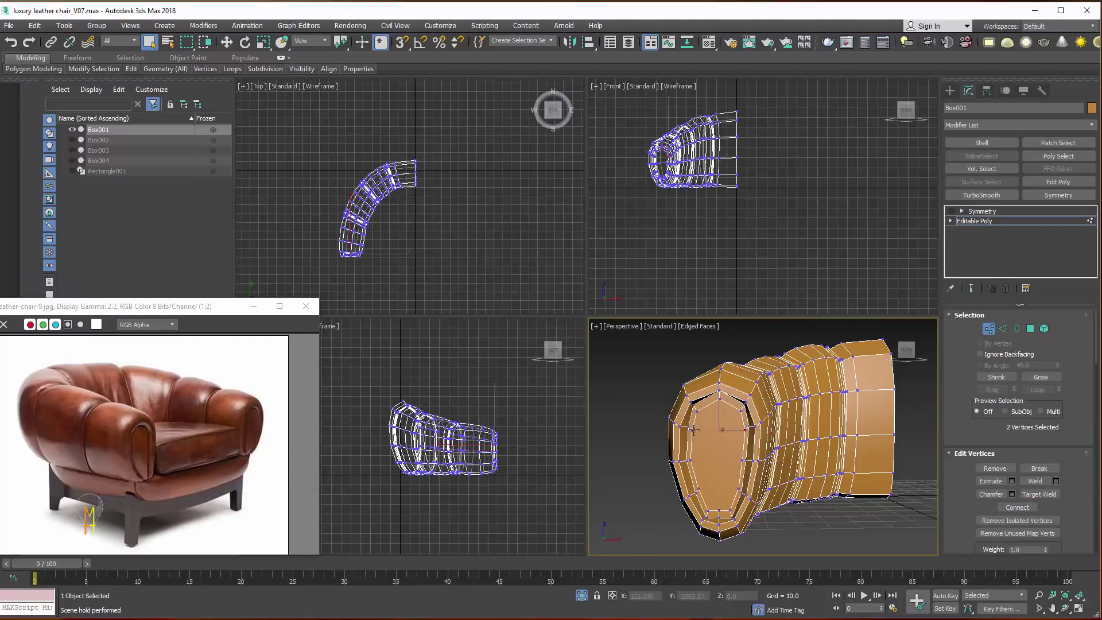
{"action": "left_click", "coordinate": [1008, 514]}
{"action": "left_click", "coordinate": [742, 460]}
{"action": "left_click", "coordinate": [690, 460], "text": "ctrl"}
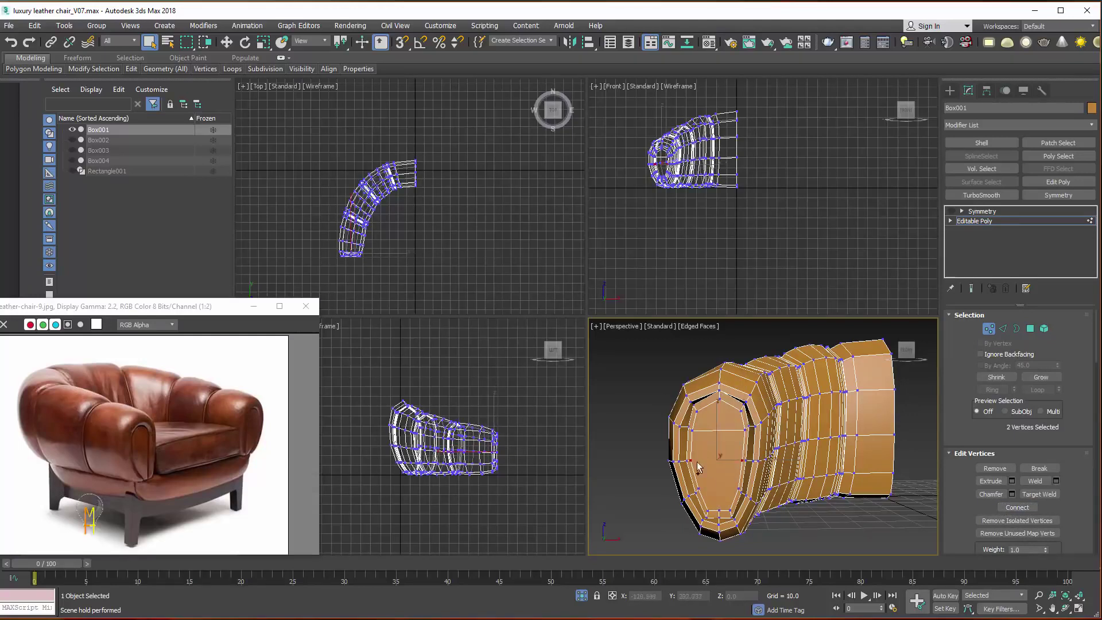
{"action": "left_click", "coordinate": [1010, 512]}
{"action": "left_click", "coordinate": [739, 487]}
{"action": "left_click", "coordinate": [699, 488], "text": "ctrl"}
{"action": "left_click", "coordinate": [1016, 508]}
{"action": "left_click", "coordinate": [886, 497]}
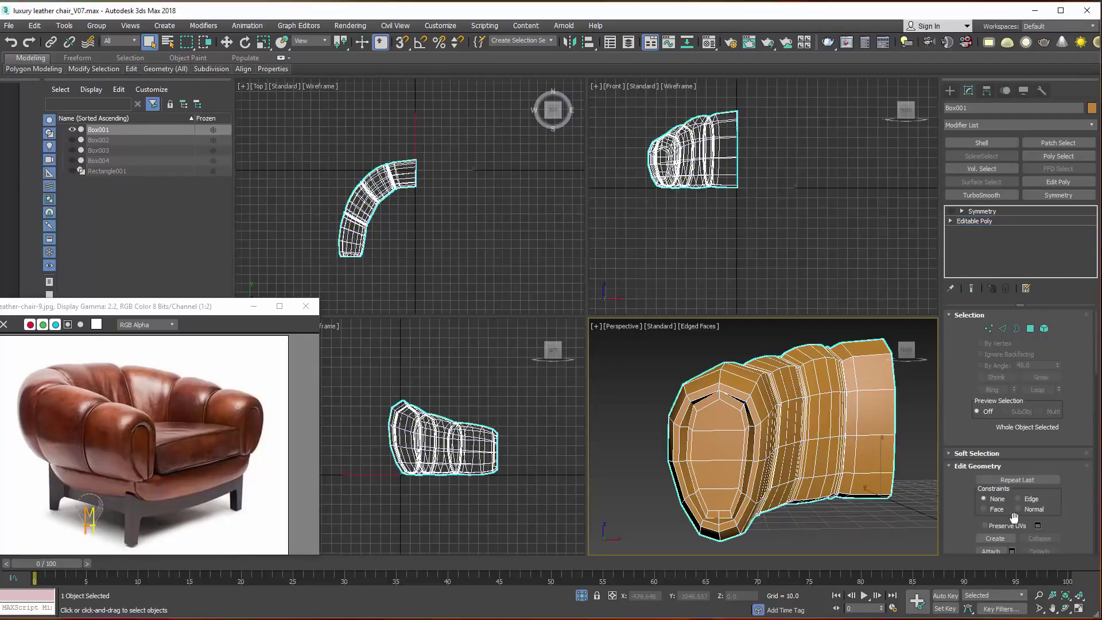
Restore the mirrored half, add TurboSmooth to the backrest, and show all chair parts.
{"action": "left_click", "coordinate": [974, 221]}
{"action": "key", "text": "alt+z"}
{"action": "left_click_drag", "start_coordinate": [806, 494], "coordinate": [806, 522]}
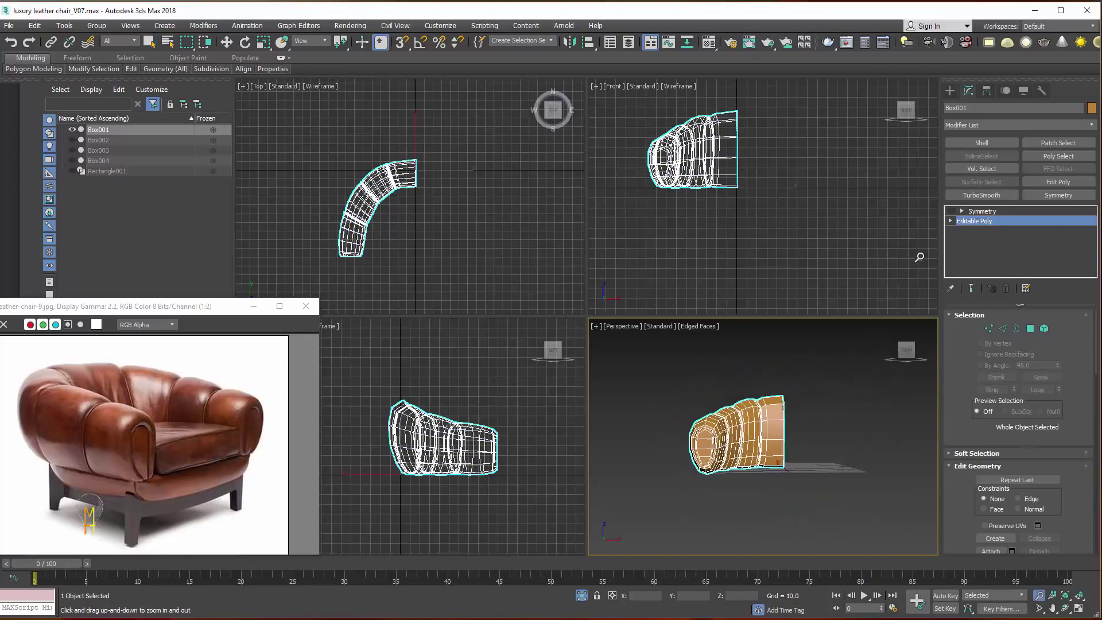
{"action": "left_click", "coordinate": [982, 212]}
{"action": "left_click", "coordinate": [988, 197]}
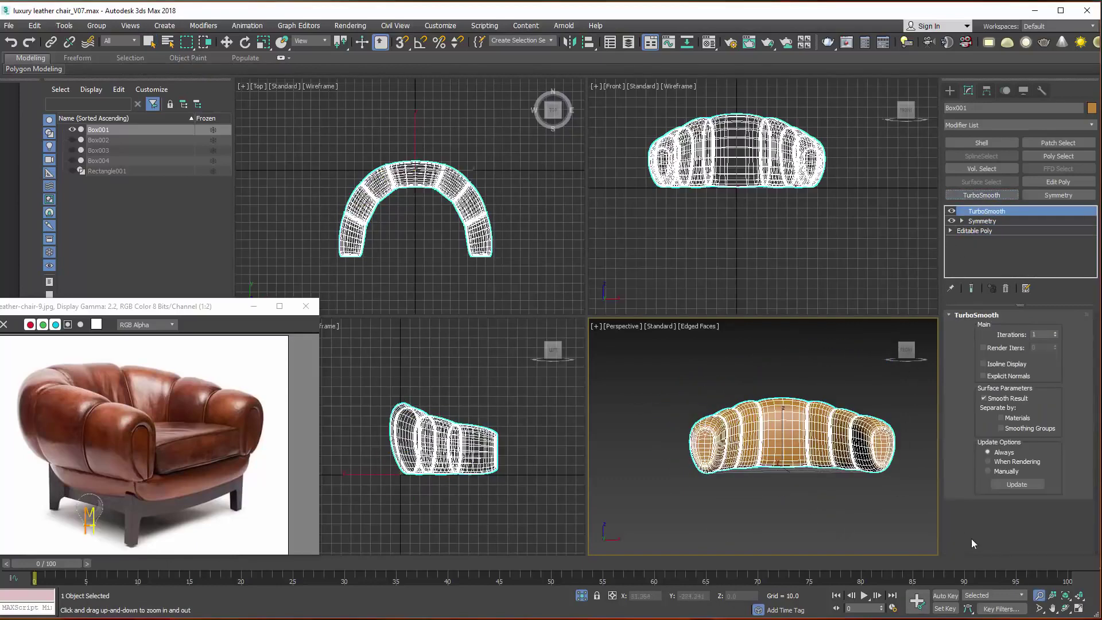
{"action": "left_click", "coordinate": [582, 597]}
{"action": "key", "text": "q"}
{"action": "left_click", "coordinate": [851, 484]}
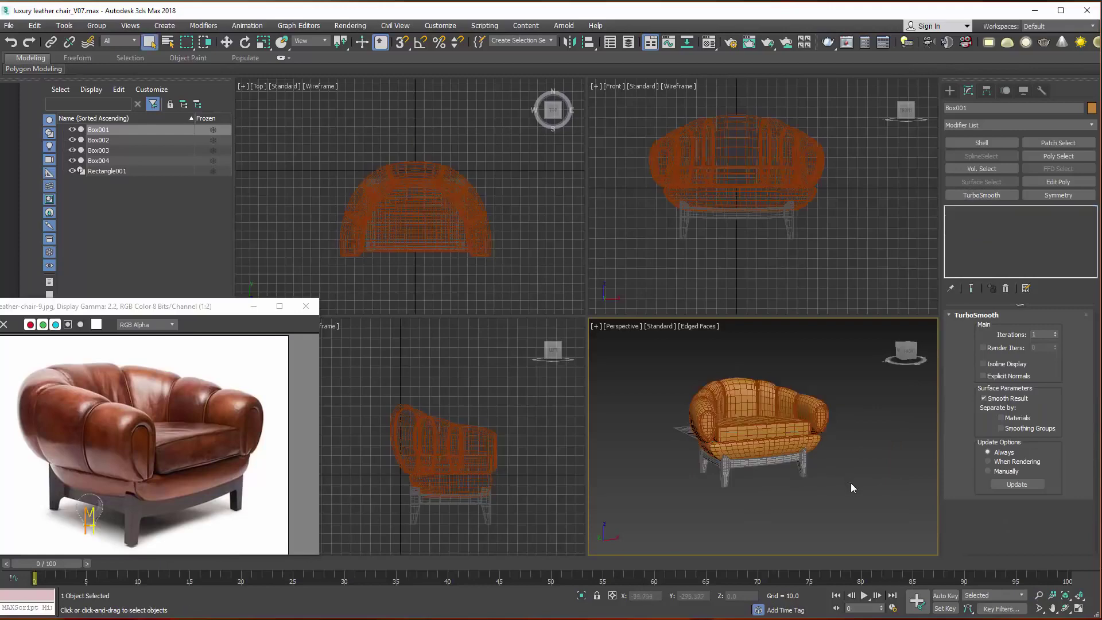
Collapse the seat cushion's FFD and Relax modifier stack.
{"action": "left_click", "coordinate": [758, 448]}
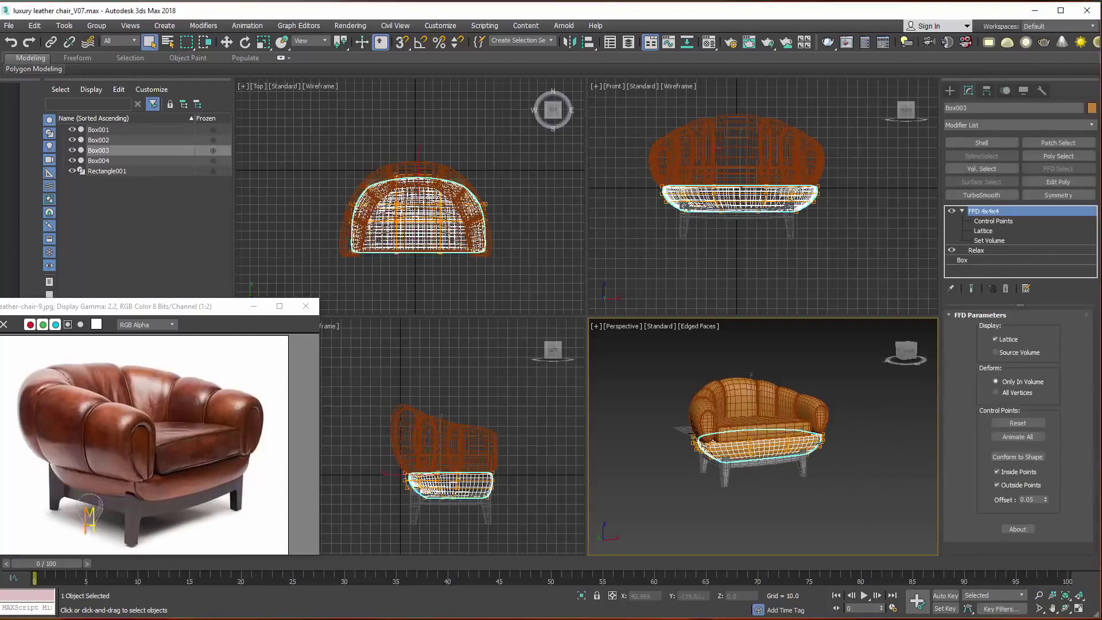
{"action": "right_click", "coordinate": [996, 211]}
{"action": "left_click", "coordinate": [1002, 322]}
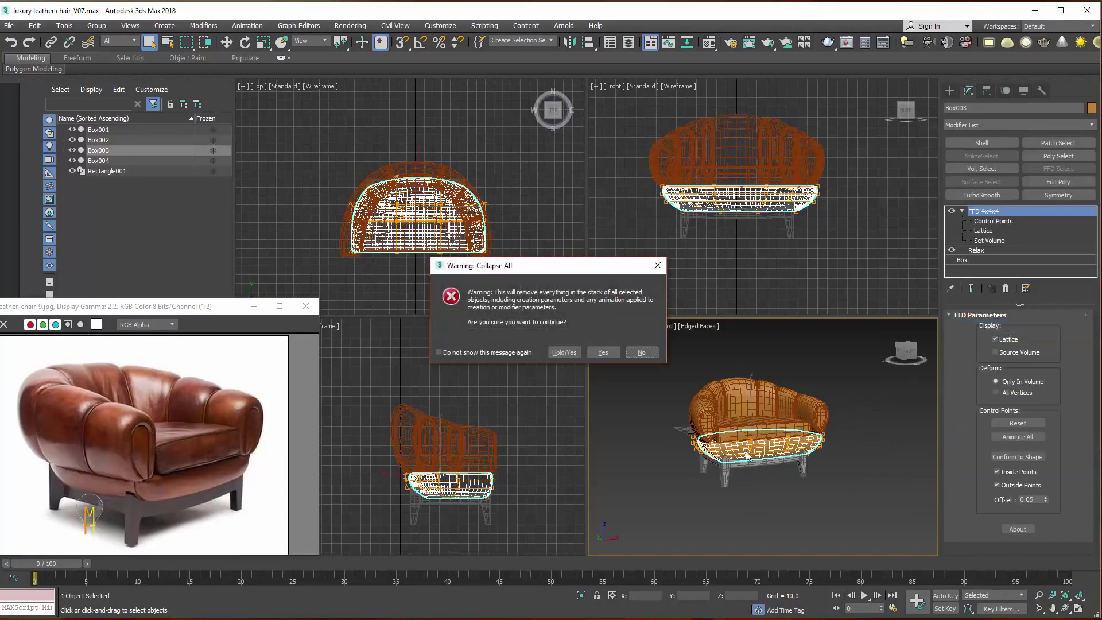
{"action": "left_click", "coordinate": [603, 352]}
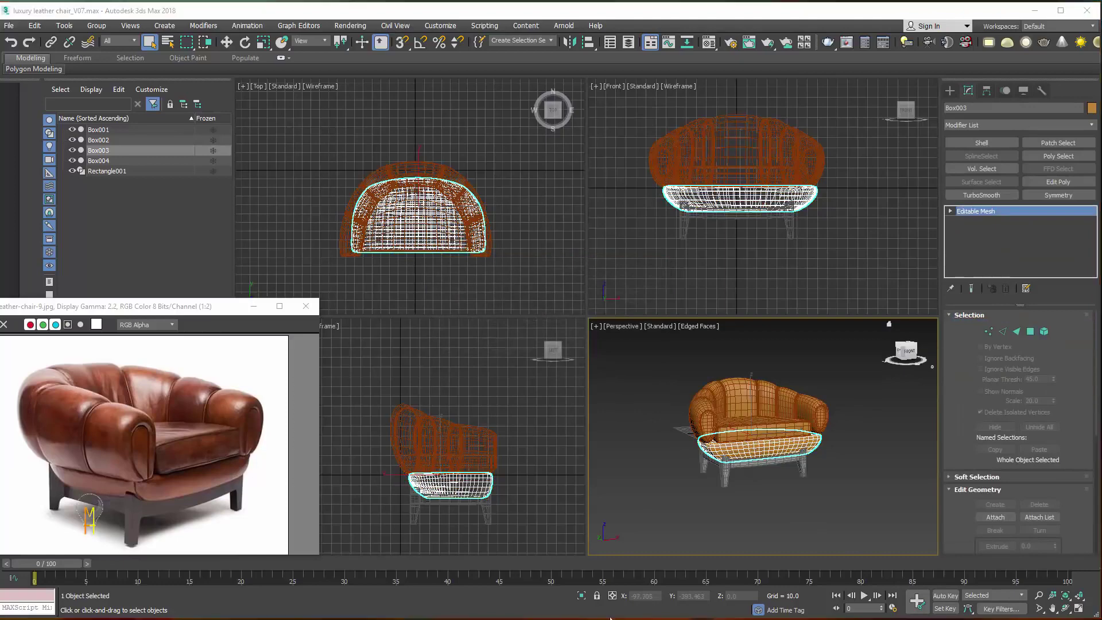
Isolate the seat cushion and convert it to an Editable Poly.
{"action": "left_click", "coordinate": [581, 596]}
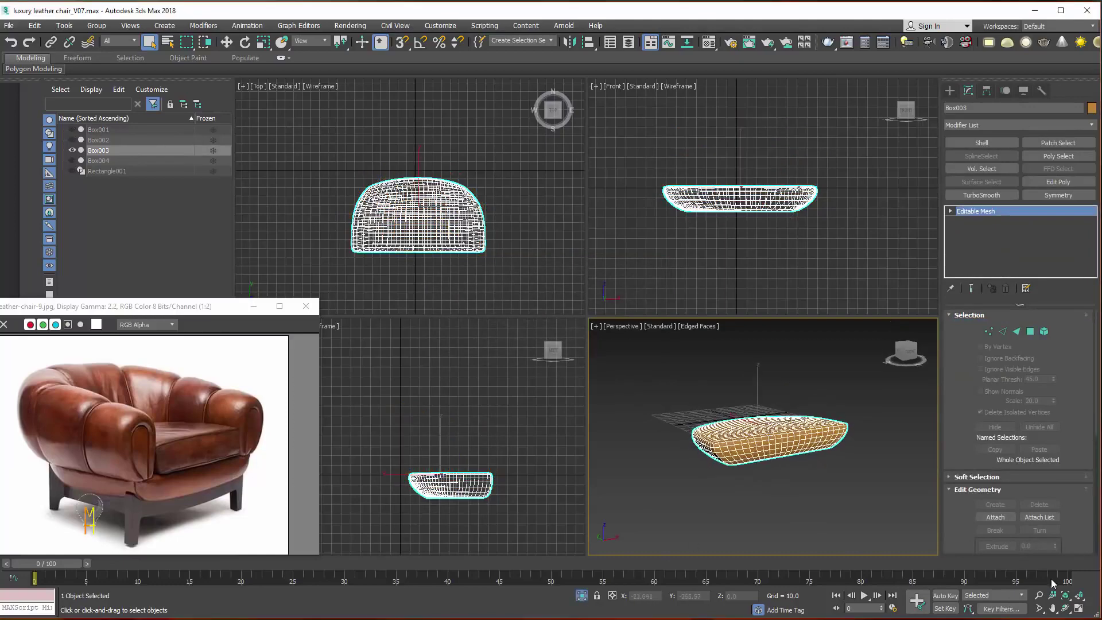
{"action": "key", "text": "alt+z"}
{"action": "left_click_drag", "start_coordinate": [750, 445], "coordinate": [747, 418]}
{"action": "right_click", "coordinate": [747, 419]}
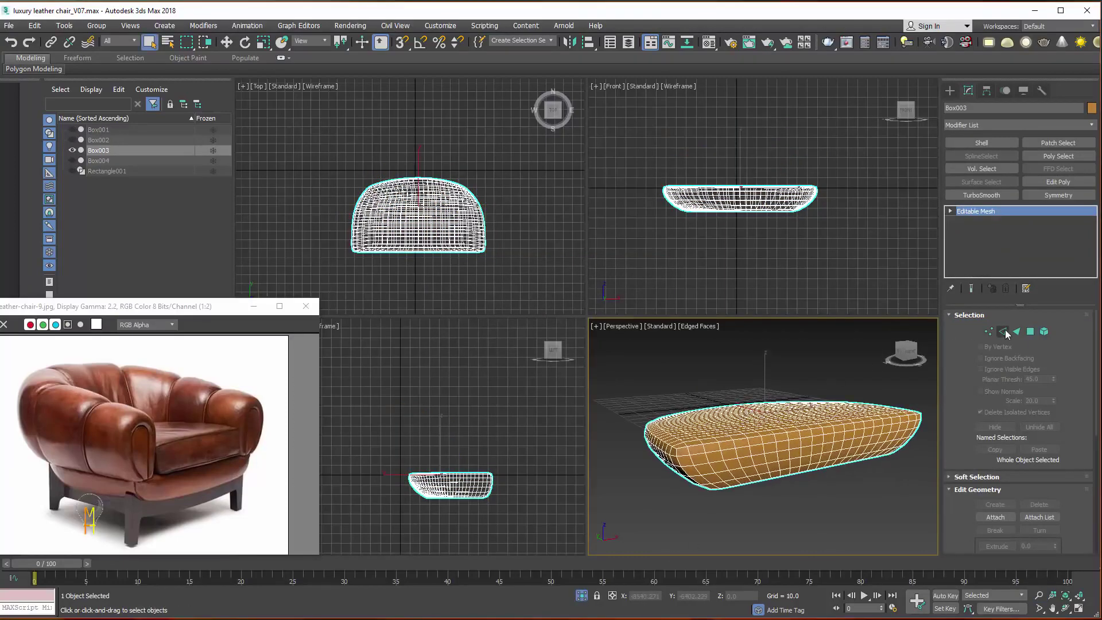
{"action": "right_click", "coordinate": [1002, 211]}
{"action": "left_click", "coordinate": [1041, 295]}
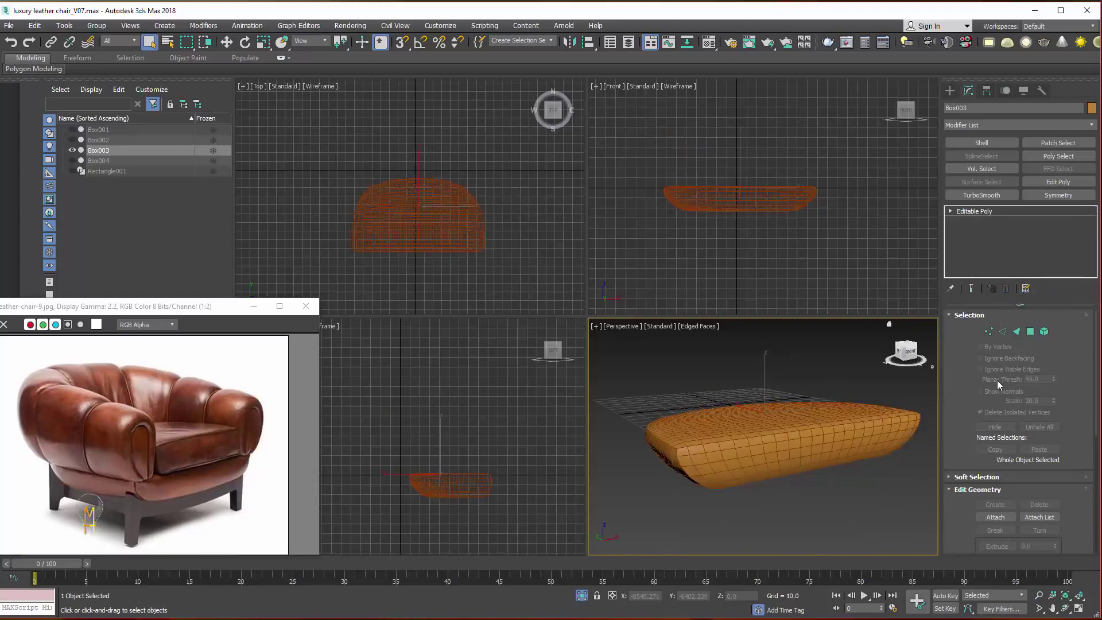
{"action": "left_click", "coordinate": [1016, 328]}
Select the cushion's bottom edge loops plus a vertical edge loop.
{"action": "left_click", "coordinate": [1002, 329]}
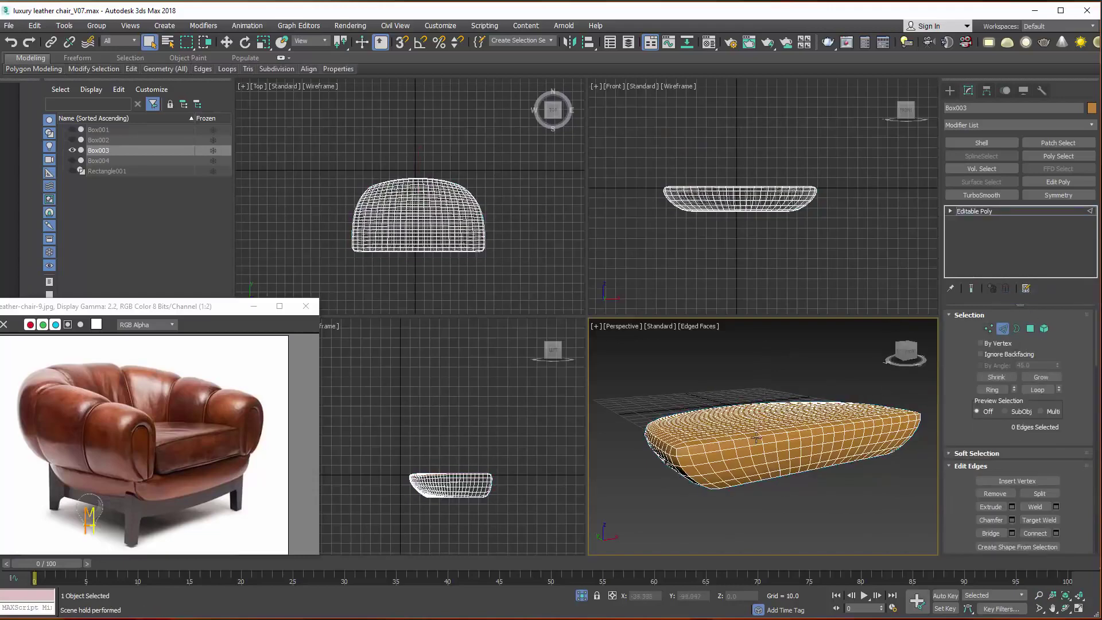
{"action": "left_click", "coordinate": [749, 438]}
{"action": "left_click", "coordinate": [1052, 394]}
{"action": "middle_click_drag", "start_coordinate": [764, 436], "coordinate": [741, 428], "text": "alt"}
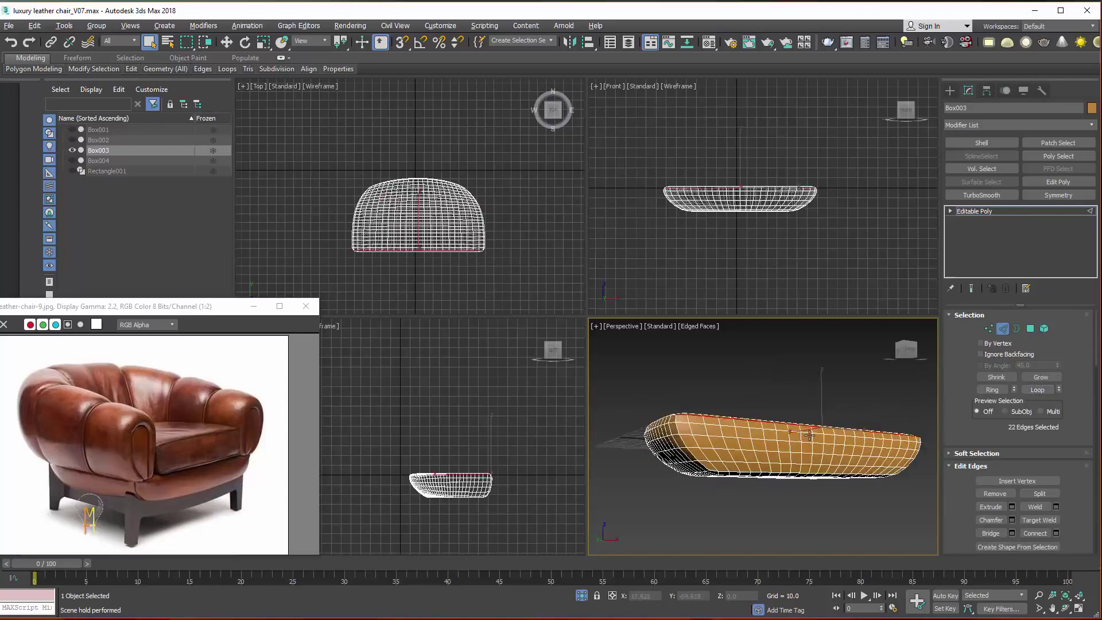
{"action": "left_click", "coordinate": [1039, 389]}
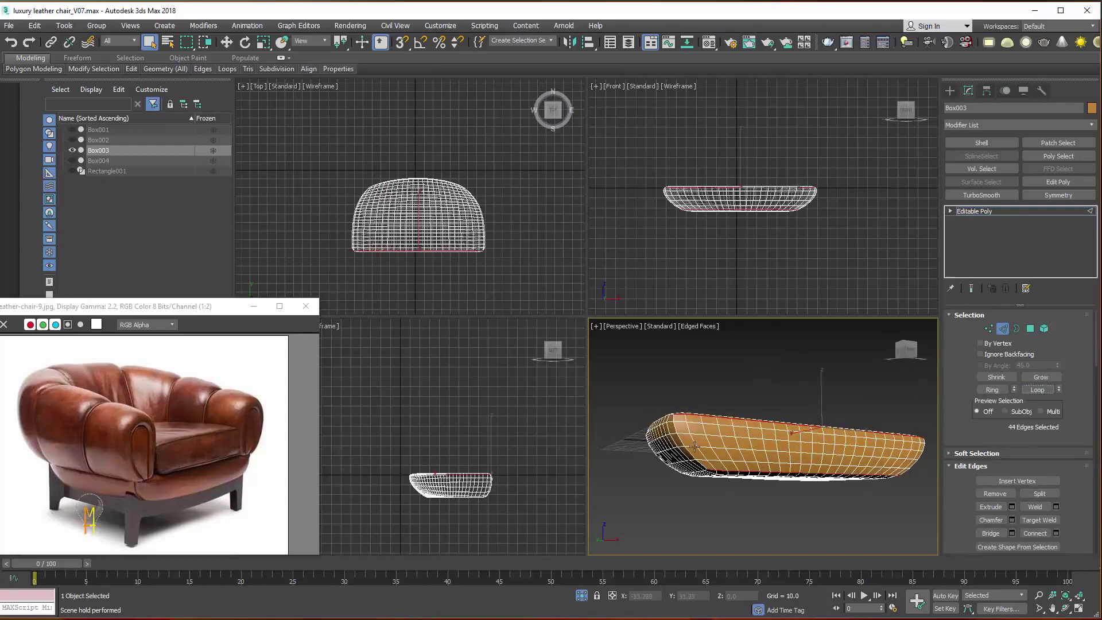
{"action": "left_click", "coordinate": [1052, 377]}
{"action": "key", "text": "ctrl+z"}
{"action": "left_click", "coordinate": [1046, 391]}
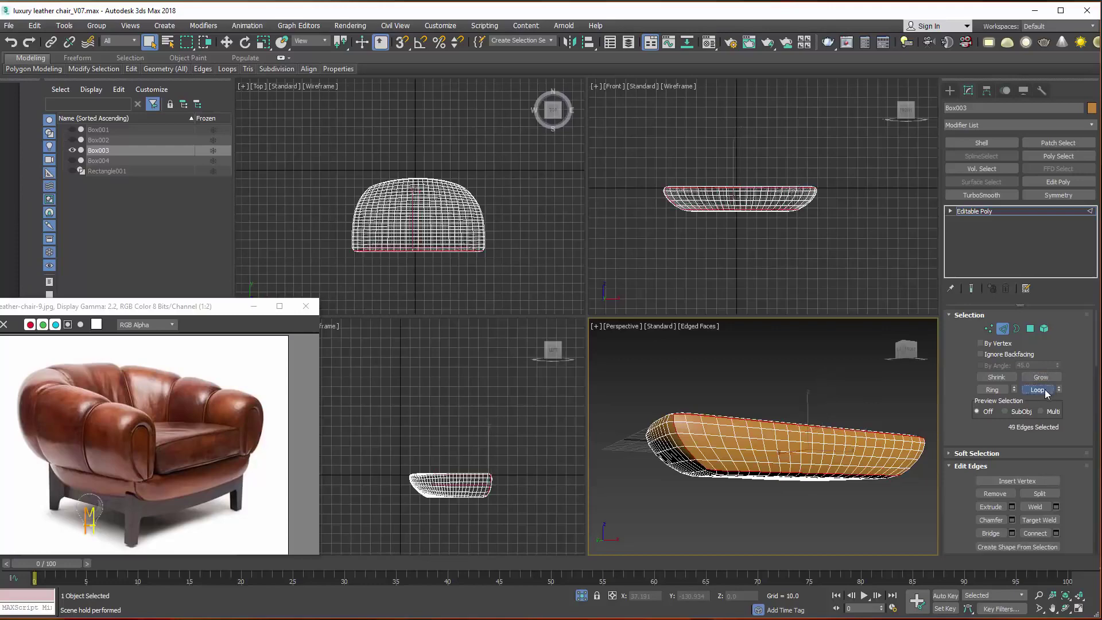
{"action": "middle_click_drag", "start_coordinate": [852, 455], "coordinate": [729, 453], "text": "alt"}
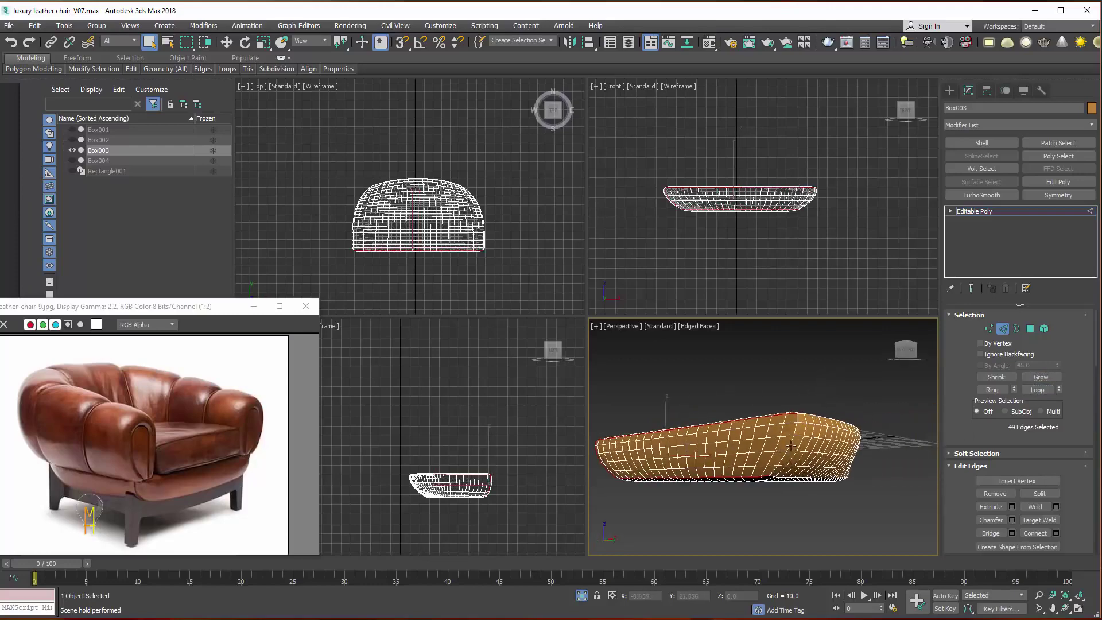
{"action": "left_click", "coordinate": [791, 446], "text": "ctrl"}
{"action": "left_click", "coordinate": [1037, 390]}
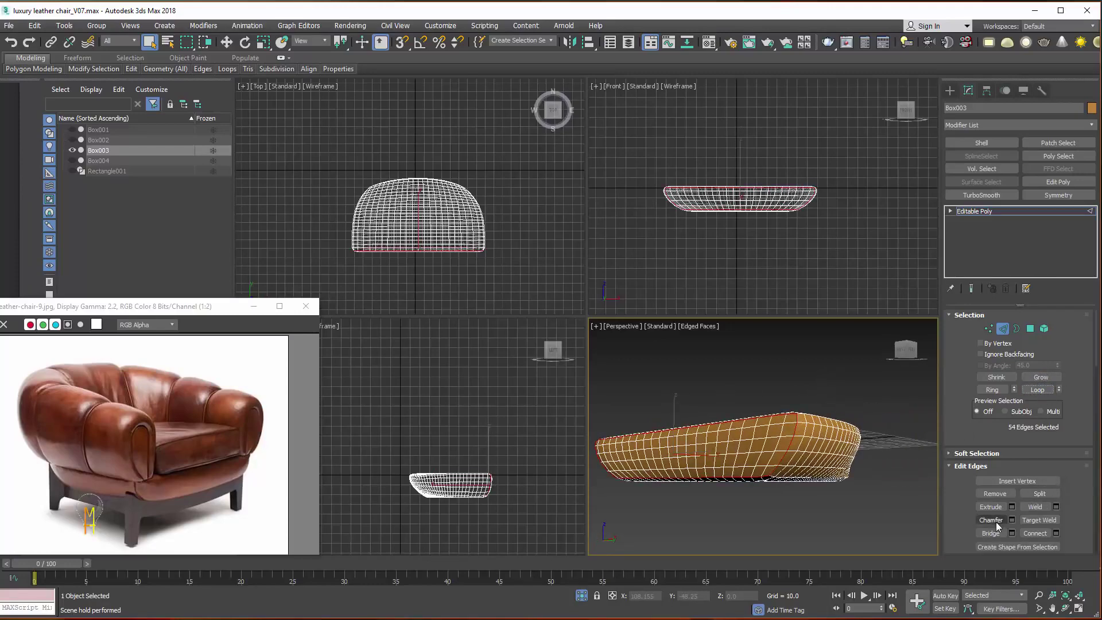
Extrude the selected cushion edges with a small height and width.
{"action": "left_click", "coordinate": [1011, 507]}
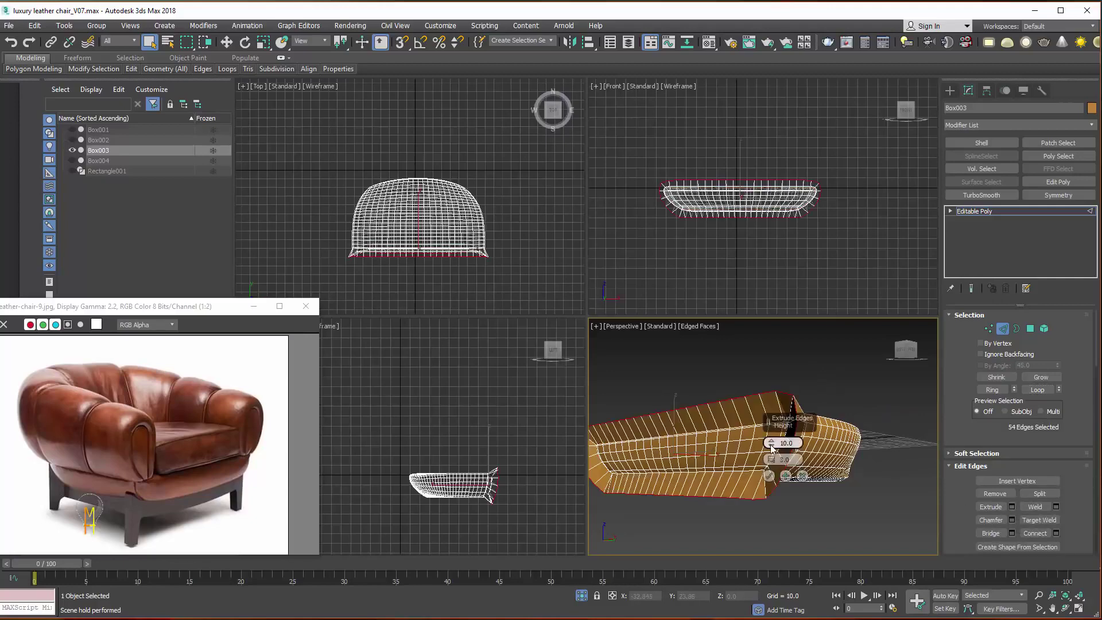
{"action": "left_click_drag", "start_coordinate": [770, 444], "coordinate": [692, 443]}
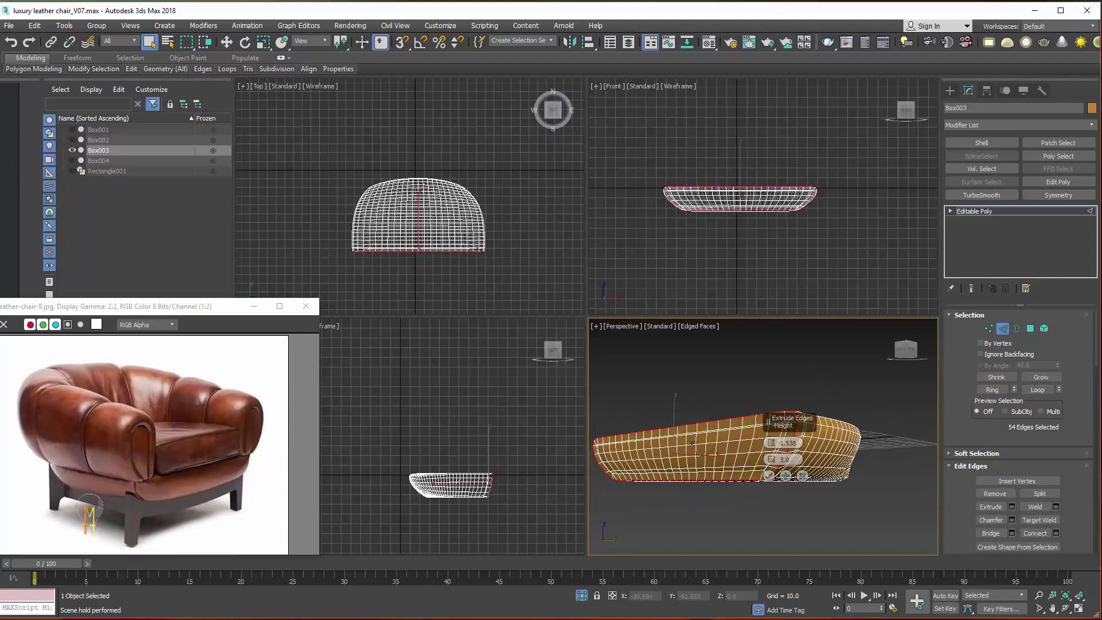
{"action": "middle_click_drag", "start_coordinate": [692, 443], "coordinate": [772, 446], "text": "alt"}
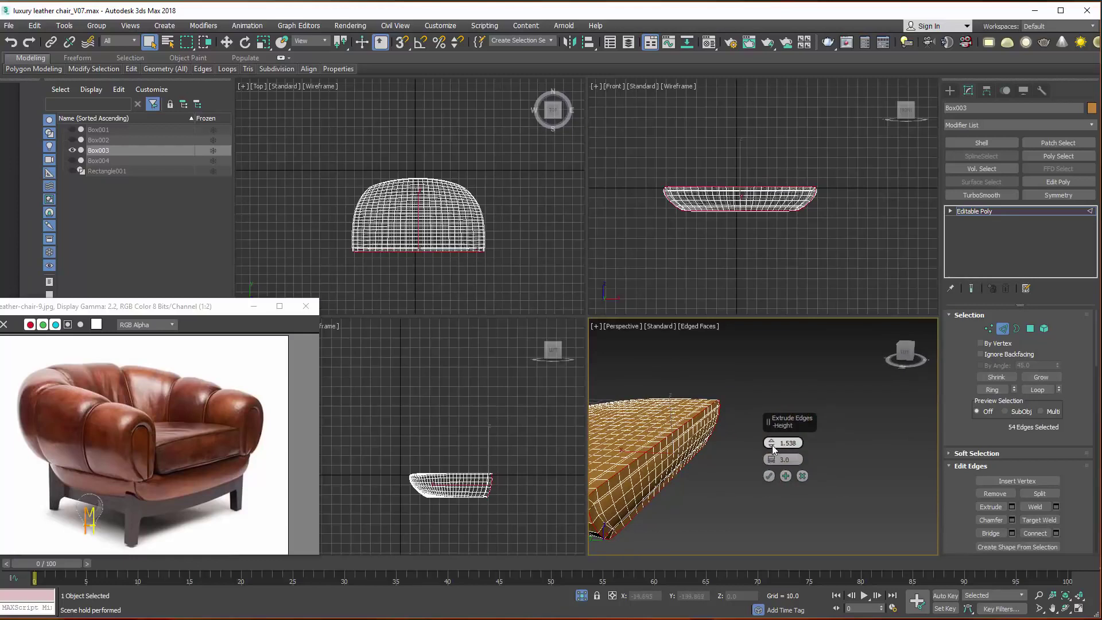
{"action": "left_click_drag", "start_coordinate": [773, 445], "coordinate": [771, 453]}
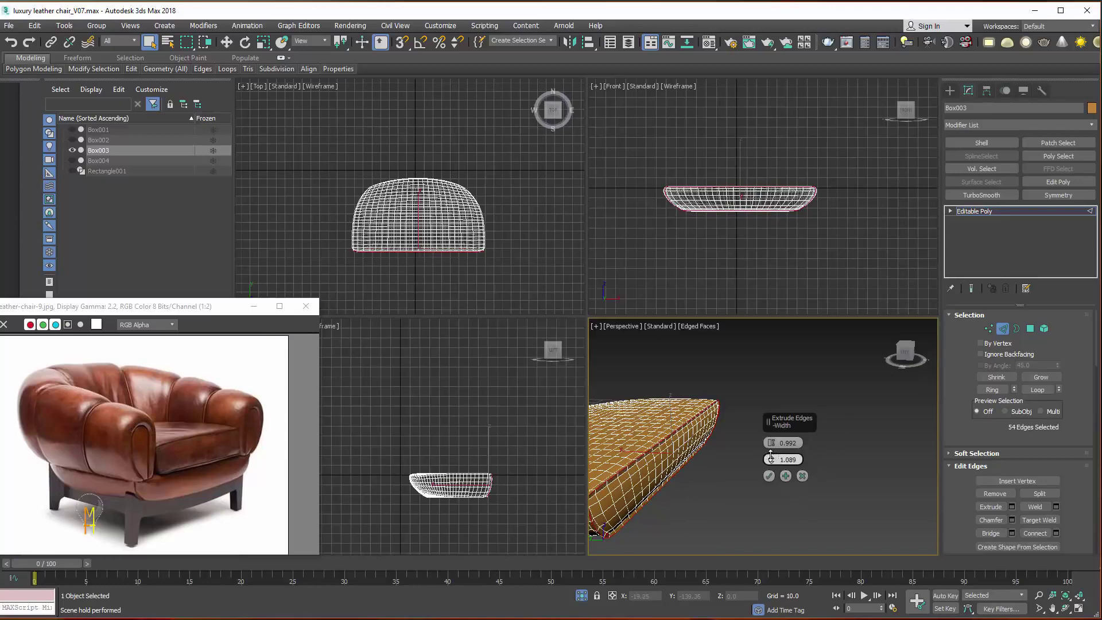
{"action": "left_click", "coordinate": [770, 476]}
Chamfer the extruded cushion edges, deselect them, and exit isolation.
{"action": "mouse_move", "coordinate": [770, 476]}
{"action": "middle_mouse_down", "text": "alt"}
{"action": "mouse_move", "coordinate": [855, 457]}
{"action": "mouse_move", "coordinate": [794, 486]}
{"action": "middle_mouse_up", "text": "alt"}
{"action": "scroll", "coordinate": [1066, 439], "scroll_direction": "down", "scroll_amount": 3}
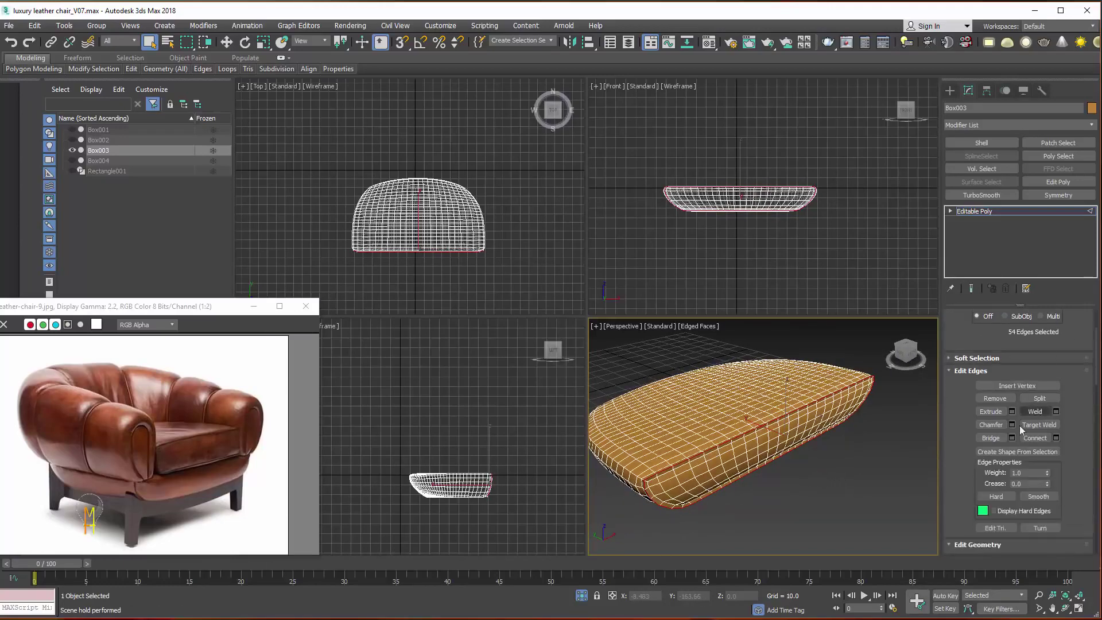
{"action": "left_click", "coordinate": [1012, 425]}
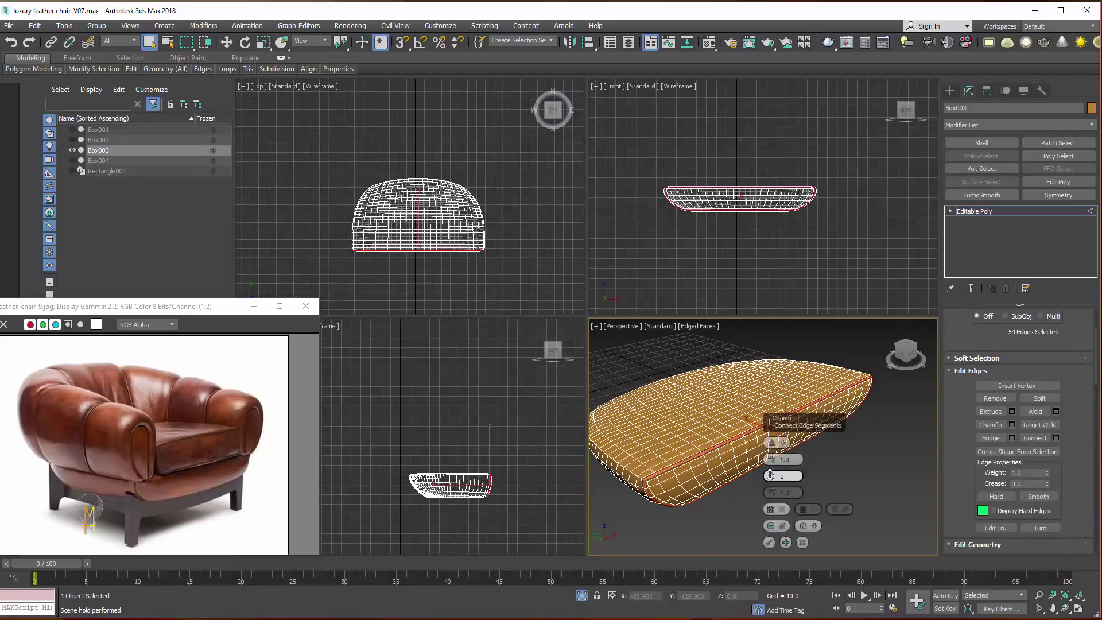
{"action": "left_click", "coordinate": [770, 542]}
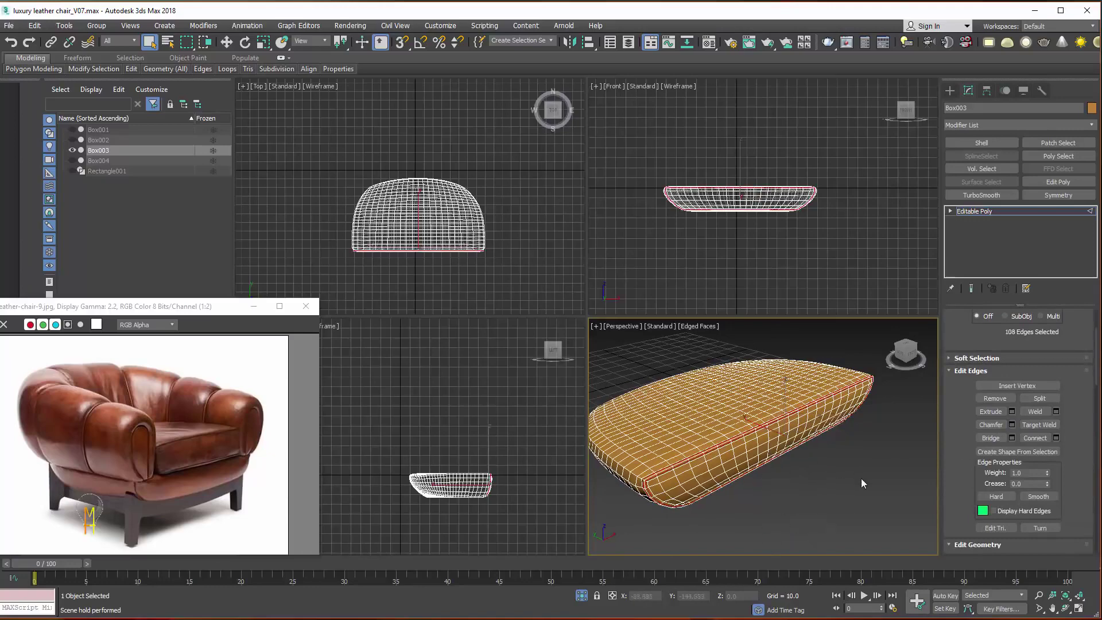
{"action": "left_click", "coordinate": [914, 544]}
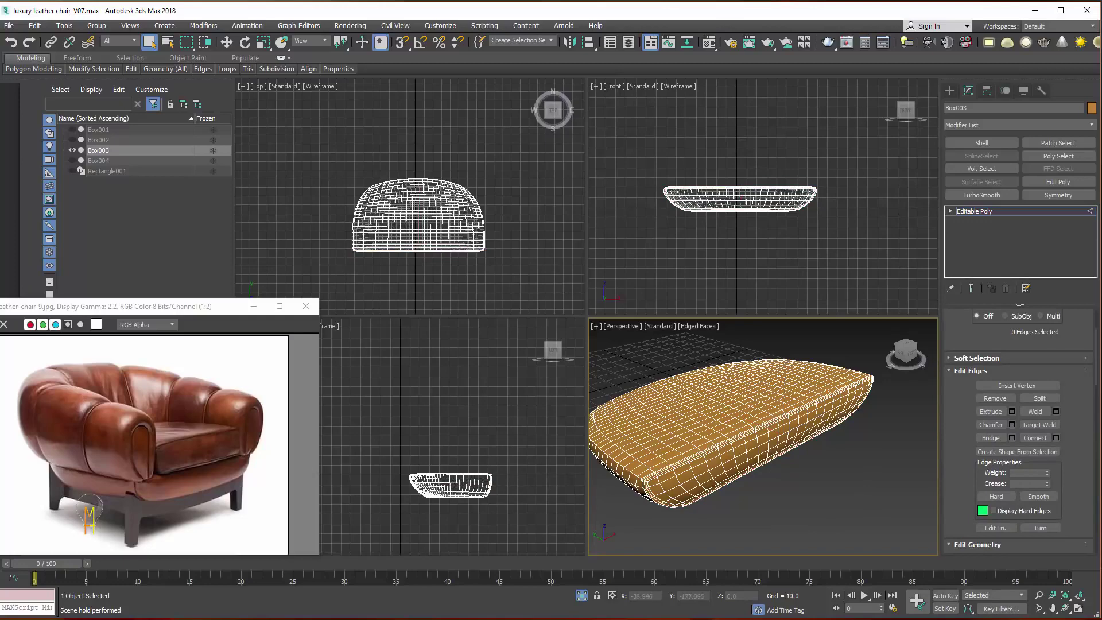
{"action": "left_click", "coordinate": [589, 595]}
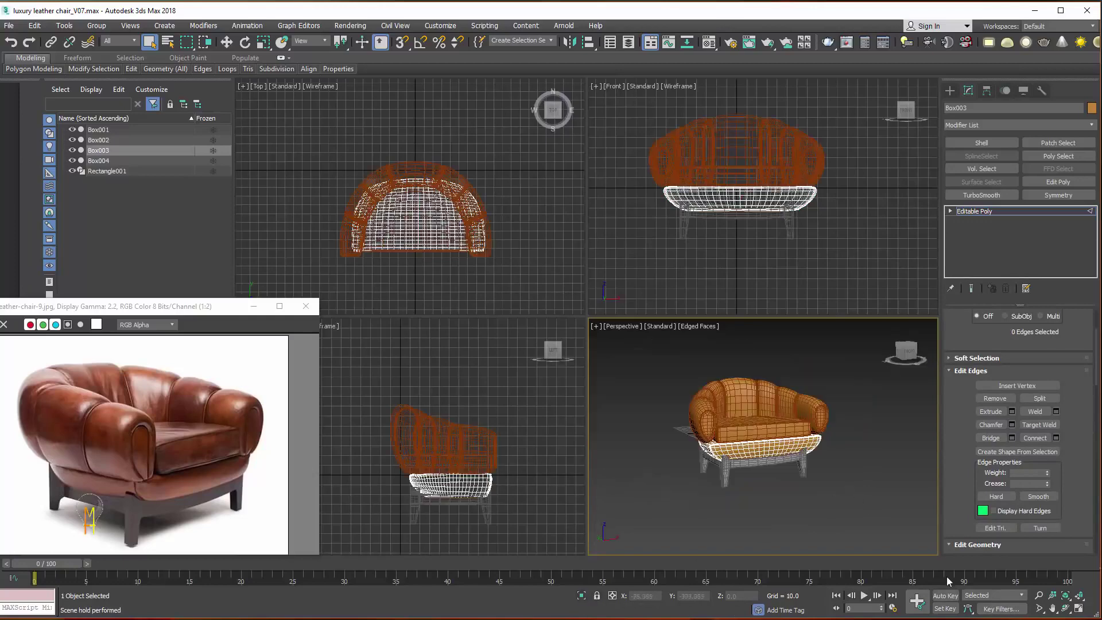
{"action": "left_click", "coordinate": [825, 412]}
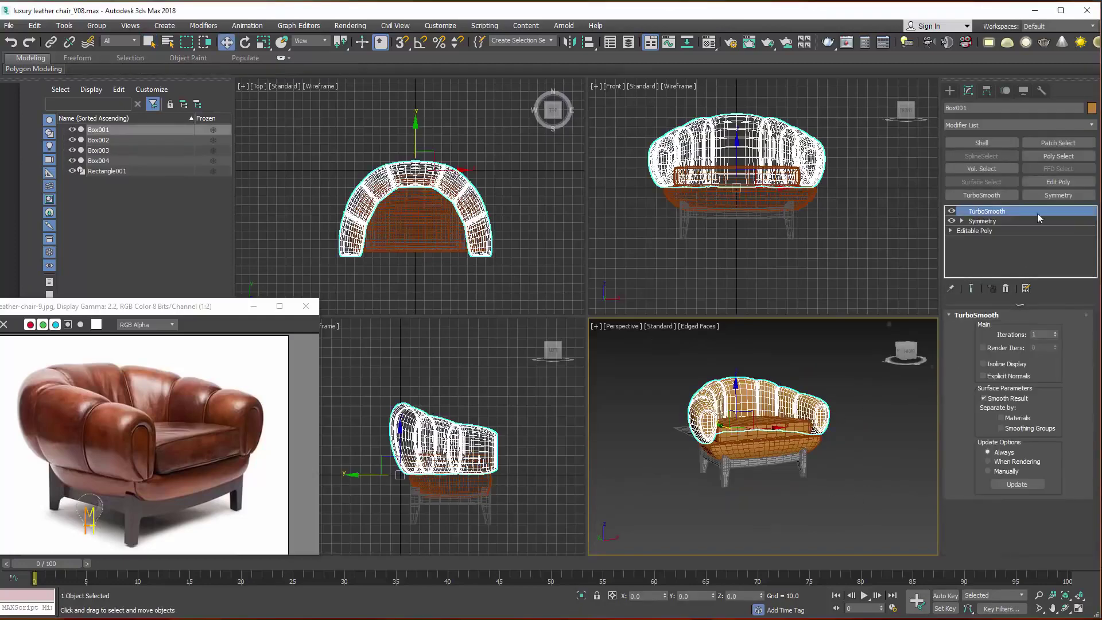
Add an FFD 4x4x4 modifier to the backrest and enter its Control Points level.
{"action": "left_click", "coordinate": [1025, 123]}
{"action": "key", "text": "f"}
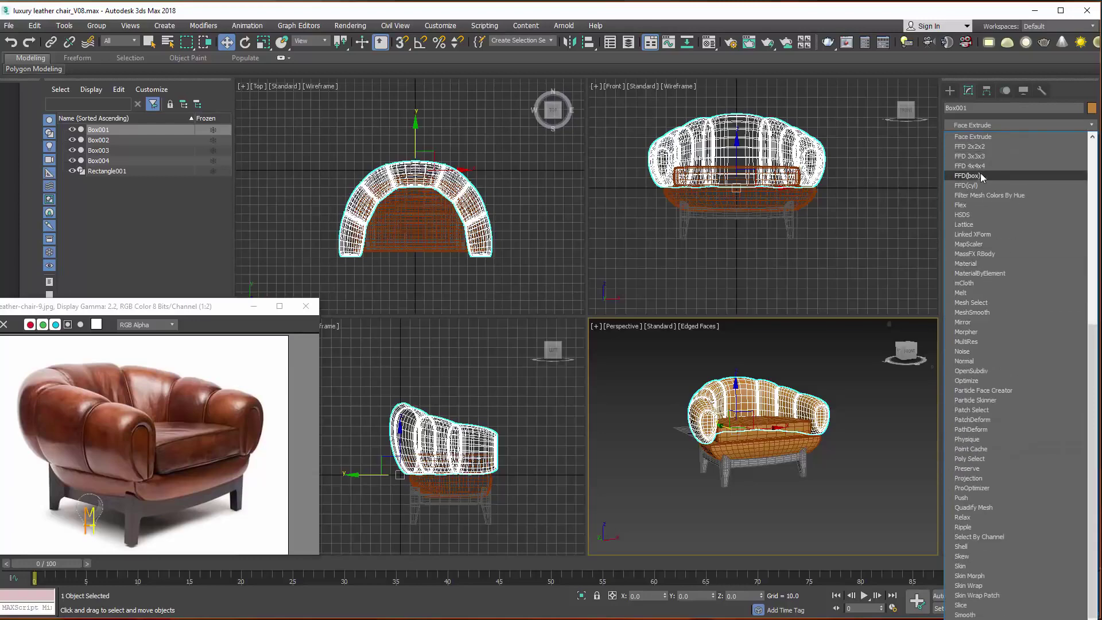
{"action": "left_click", "coordinate": [971, 166]}
{"action": "left_click", "coordinate": [962, 211]}
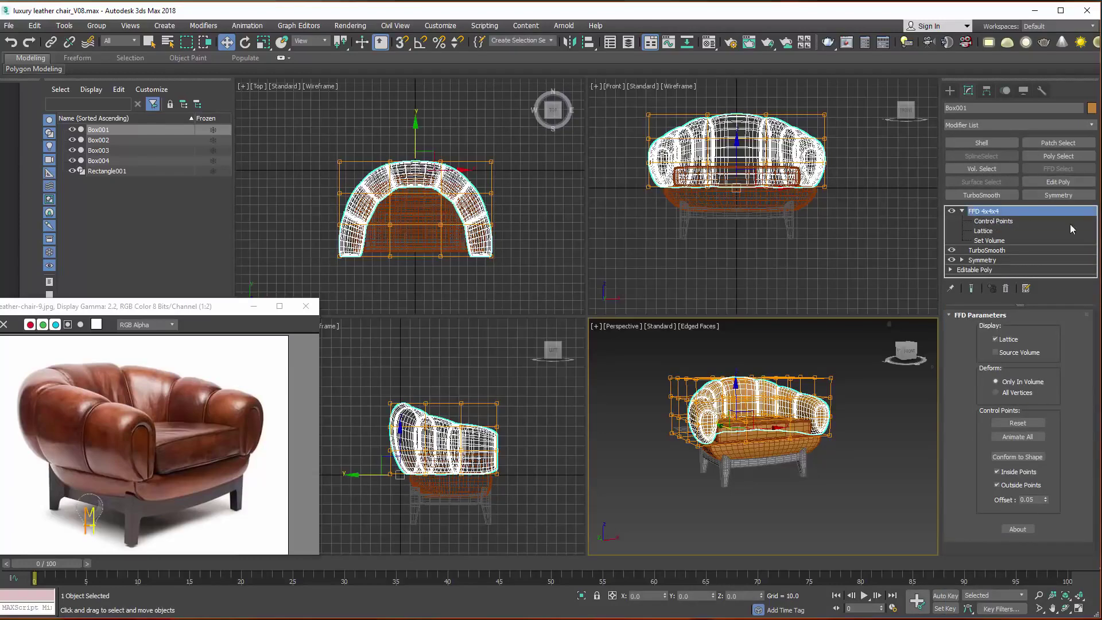
{"action": "right_click", "coordinate": [403, 487]}
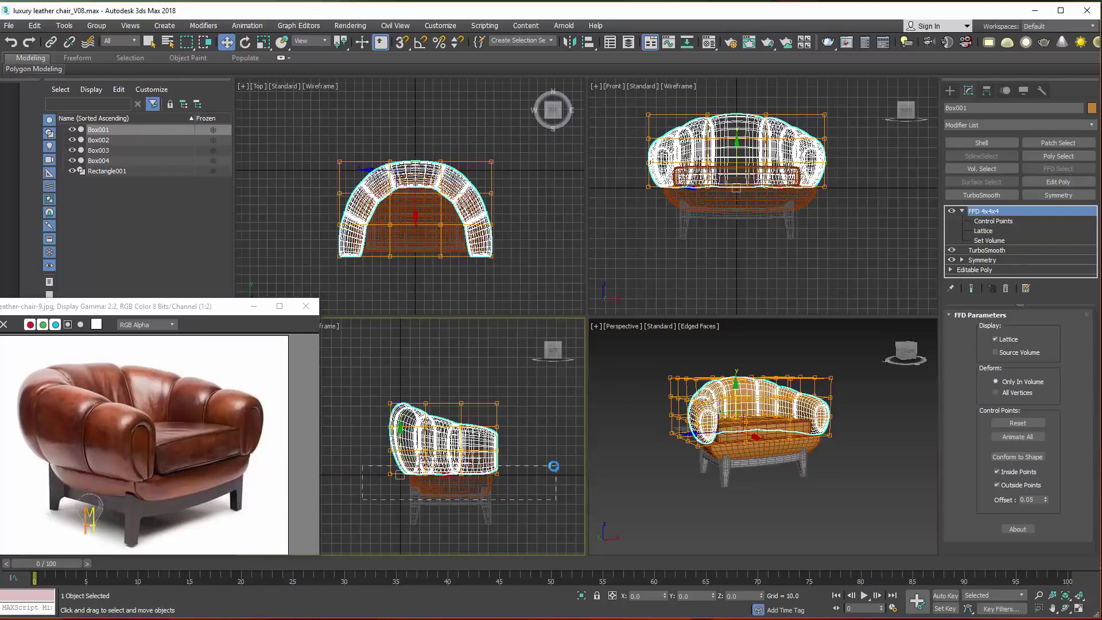
{"action": "left_click", "coordinate": [993, 221]}
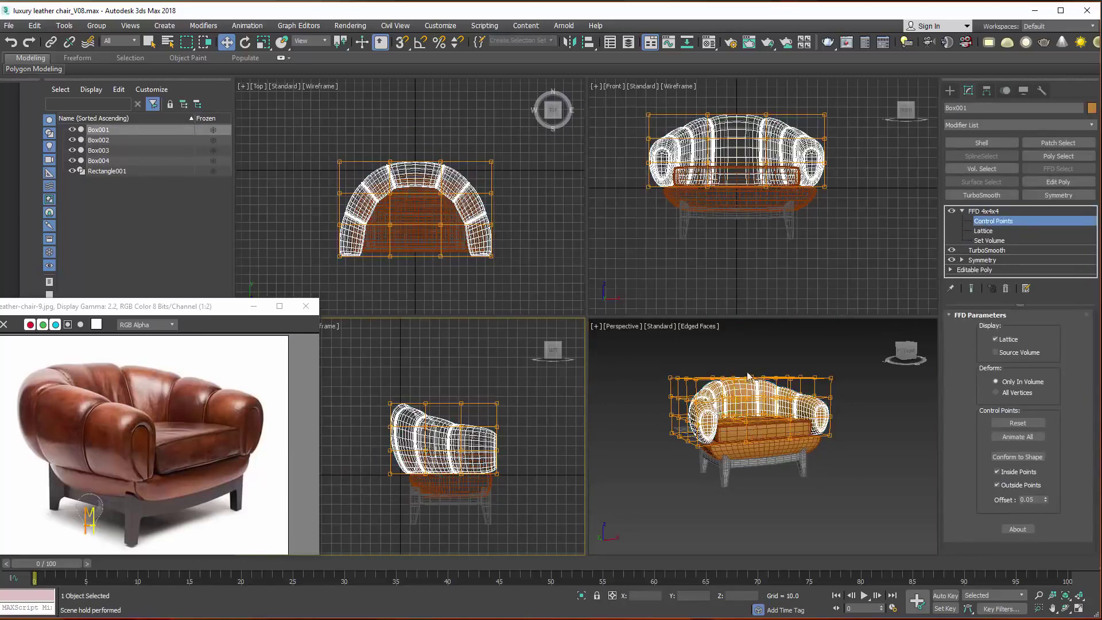
Scale the bottom lattice points inward and the top row wider.
{"action": "key", "text": "r"}
{"action": "mouse_move", "coordinate": [373, 459]}
{"action": "left_mouse_down"}
{"action": "mouse_move", "coordinate": [511, 494]}
{"action": "mouse_move", "coordinate": [446, 473]}
{"action": "left_mouse_up"}
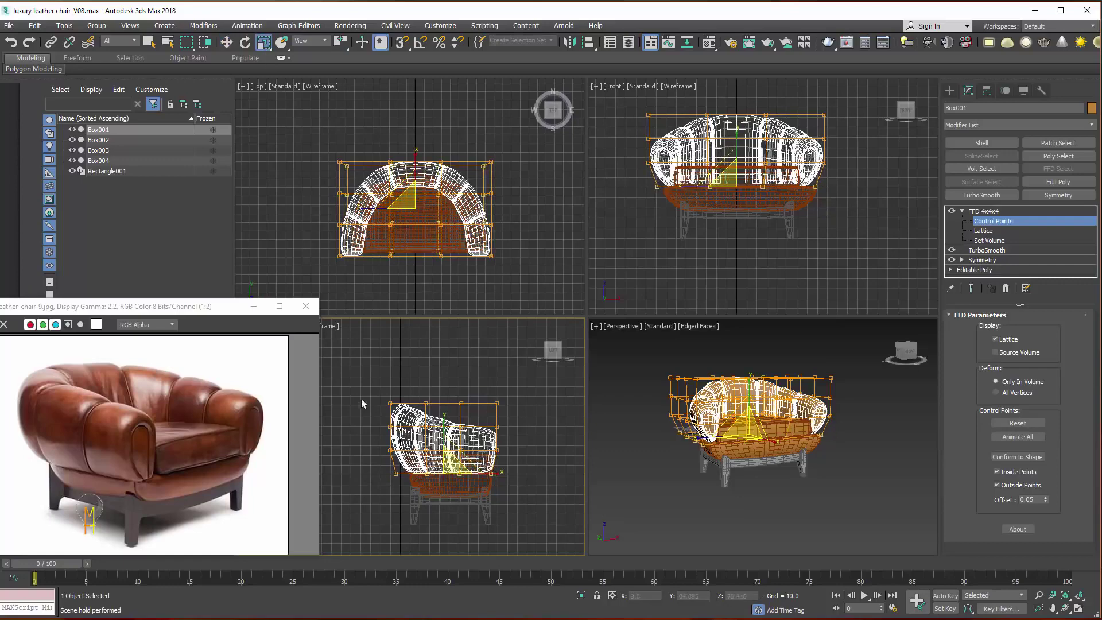
{"action": "left_click_drag", "start_coordinate": [523, 419], "coordinate": [522, 418]}
{"action": "left_click_drag", "start_coordinate": [411, 216], "coordinate": [426, 174]}
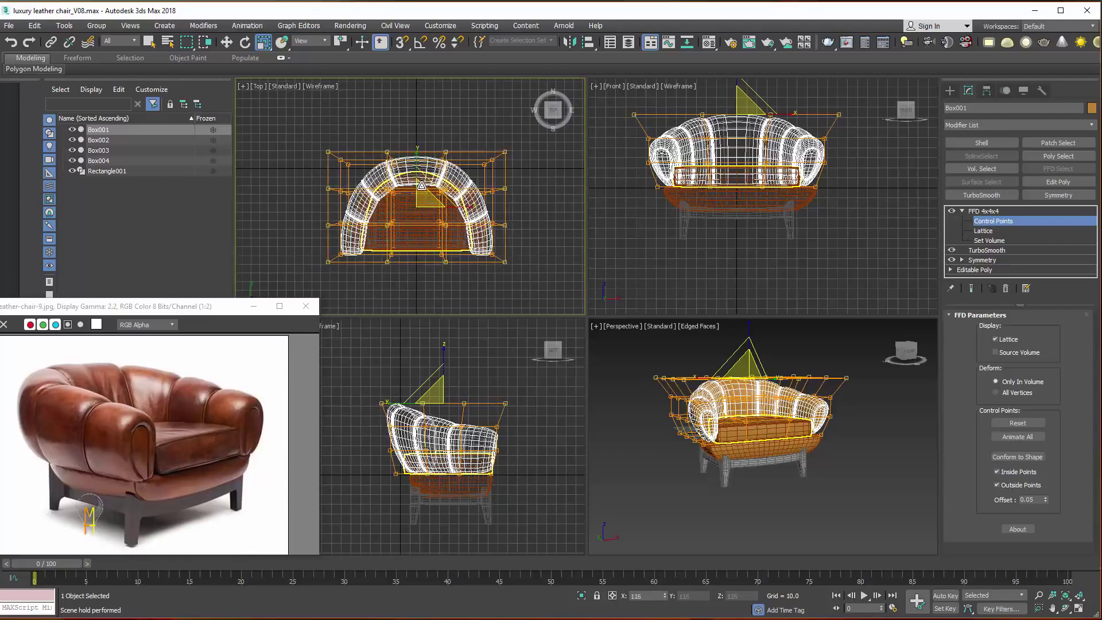
{"action": "left_click_drag", "start_coordinate": [370, 419], "coordinate": [402, 396]}
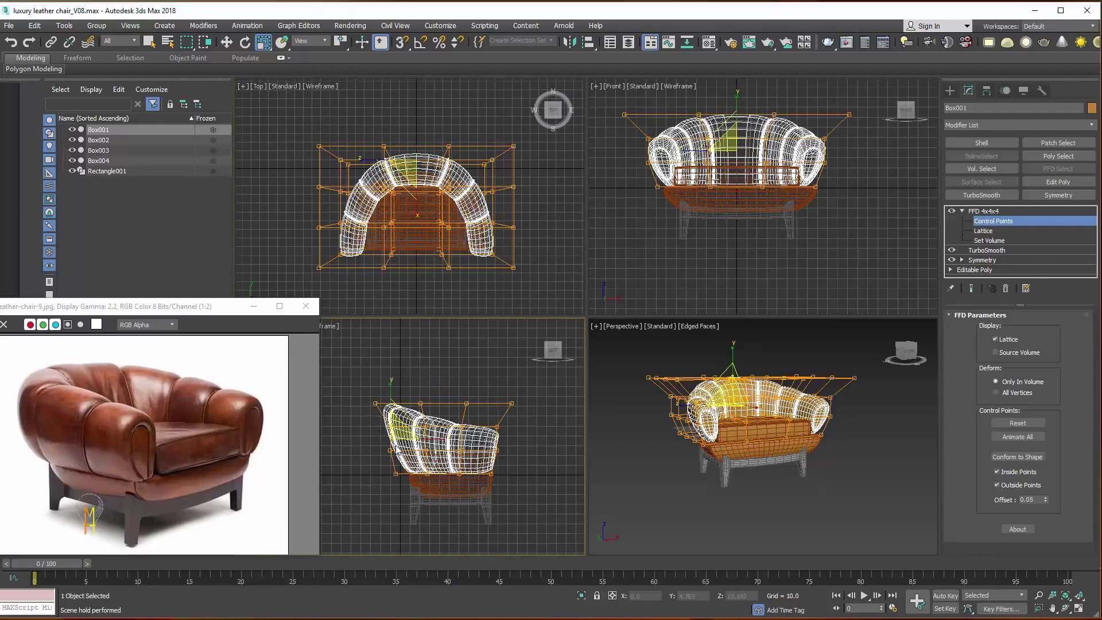
Move the back lattice points and raise the top-middle points higher.
{"action": "left_click", "coordinate": [227, 42]}
{"action": "left_click_drag", "start_coordinate": [432, 438], "coordinate": [416, 440]}
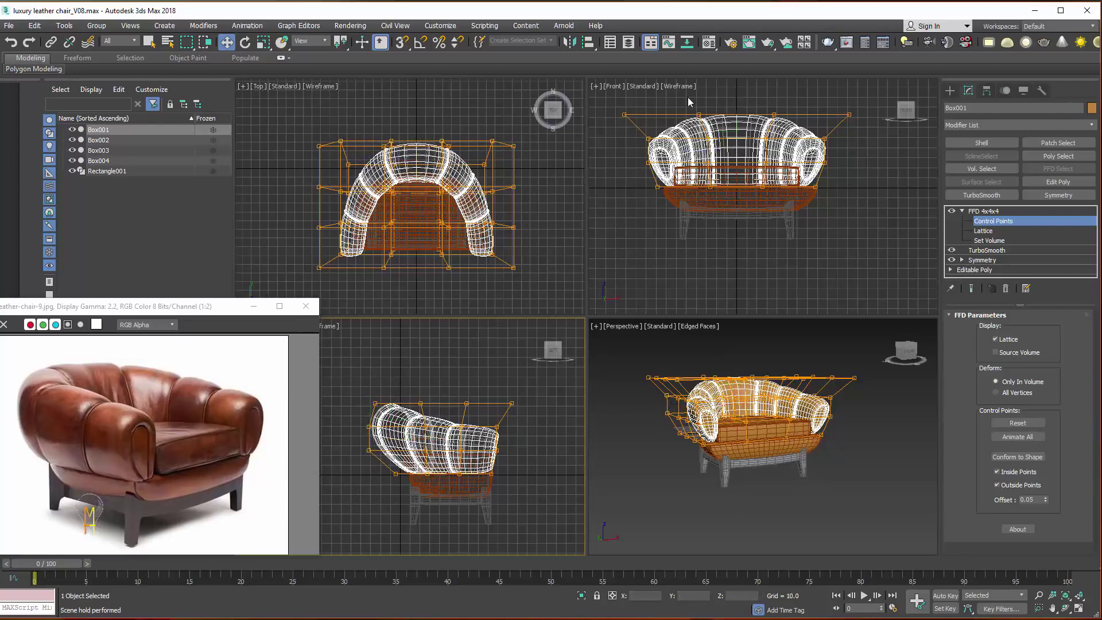
{"action": "left_click_drag", "start_coordinate": [690, 102], "coordinate": [783, 124]}
{"action": "left_click_drag", "start_coordinate": [736, 93], "coordinate": [736, 81]}
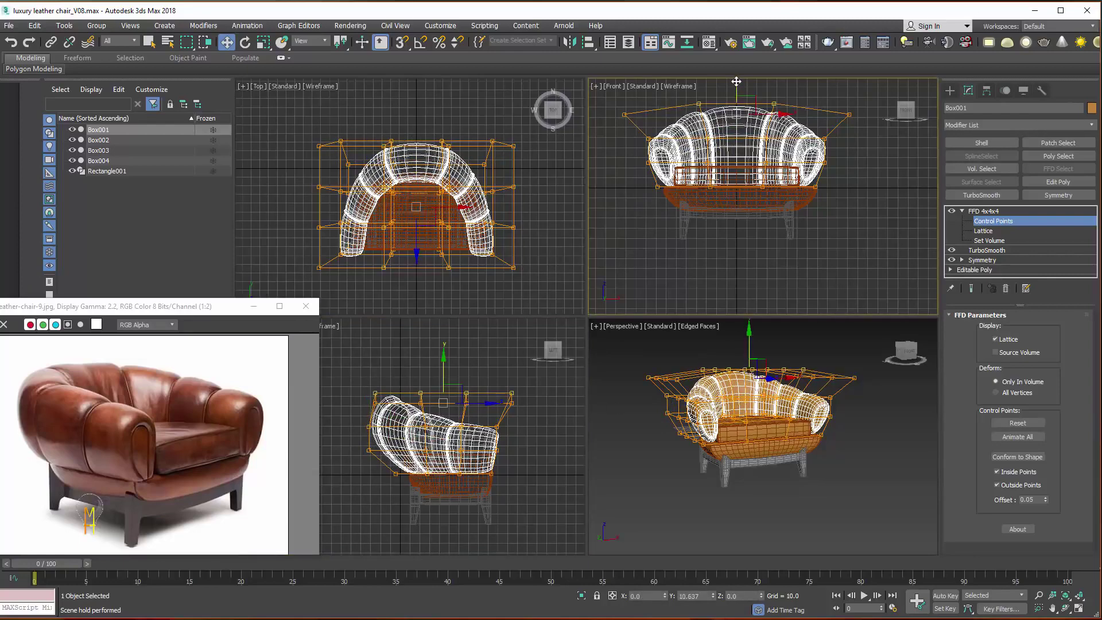
{"action": "left_click", "coordinate": [987, 211]}
{"action": "left_click", "coordinate": [899, 414]}
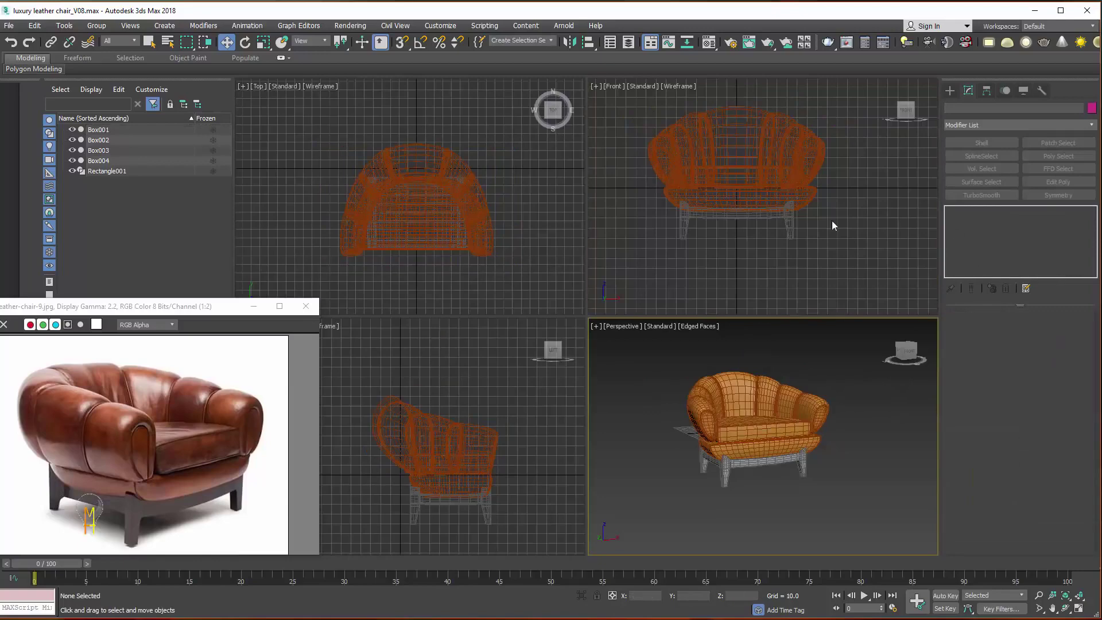
Select all the chair parts and lift the whole chair upward.
{"action": "left_click", "coordinate": [826, 201]}
{"action": "left_click", "coordinate": [1034, 212]}
{"action": "left_click", "coordinate": [898, 365]}
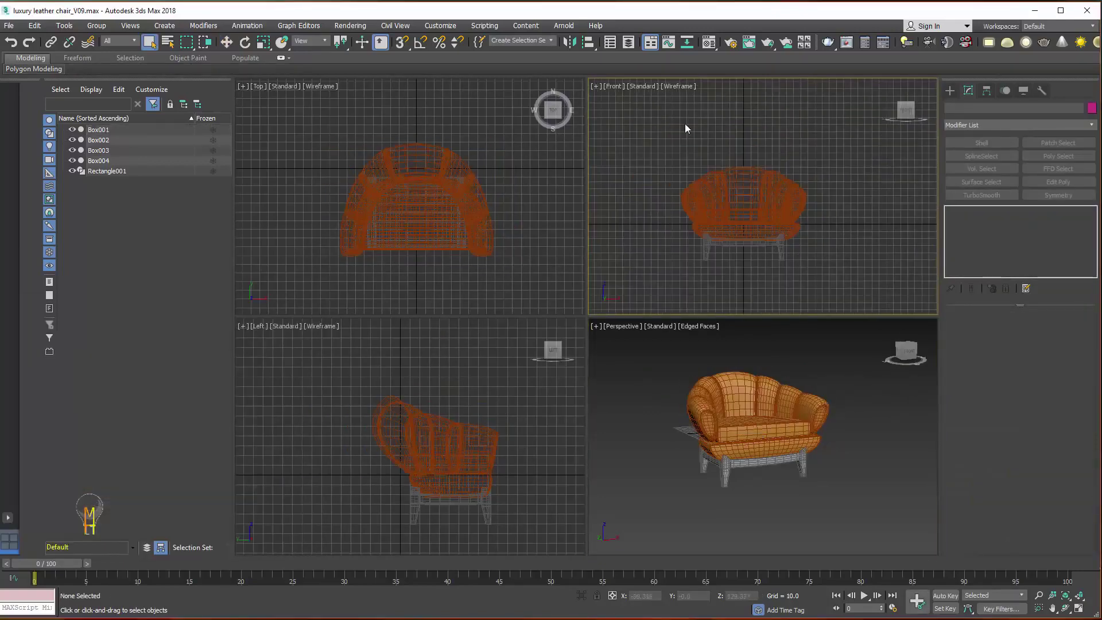
{"action": "left_click_drag", "start_coordinate": [684, 123], "coordinate": [840, 295]}
{"action": "left_click", "coordinate": [228, 42]}
{"action": "left_click_drag", "start_coordinate": [745, 196], "coordinate": [748, 160]}
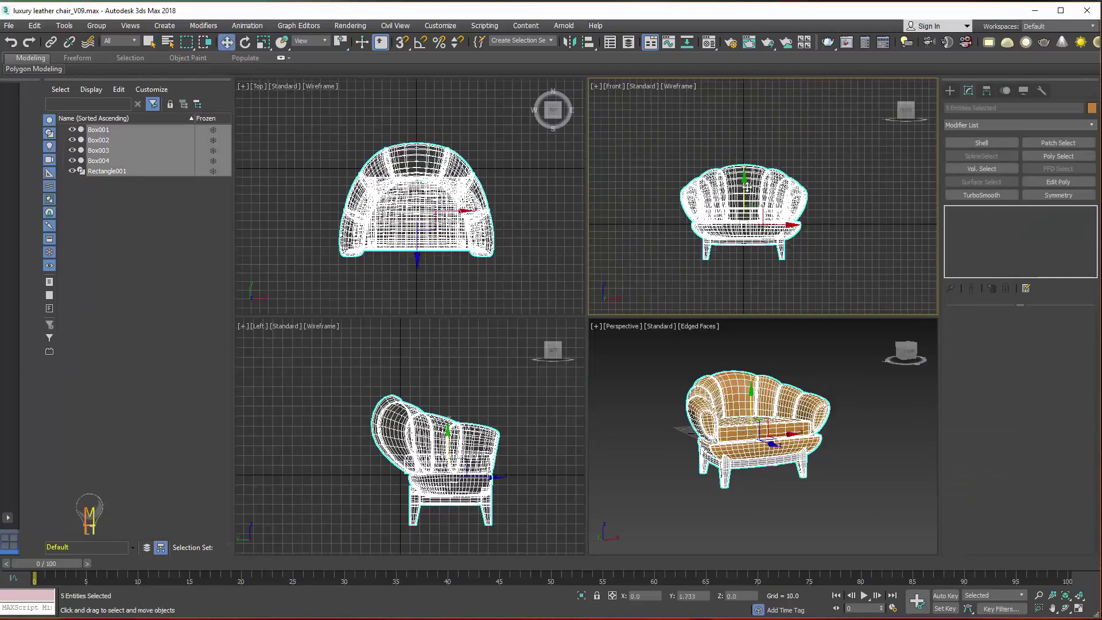
Nudge the chair slightly higher and shift it sideways in the side view.
{"action": "scroll", "coordinate": [430, 397], "scroll_direction": "up", "scroll_amount": 5}
{"action": "scroll", "coordinate": [430, 396], "scroll_direction": "down", "scroll_amount": 3}
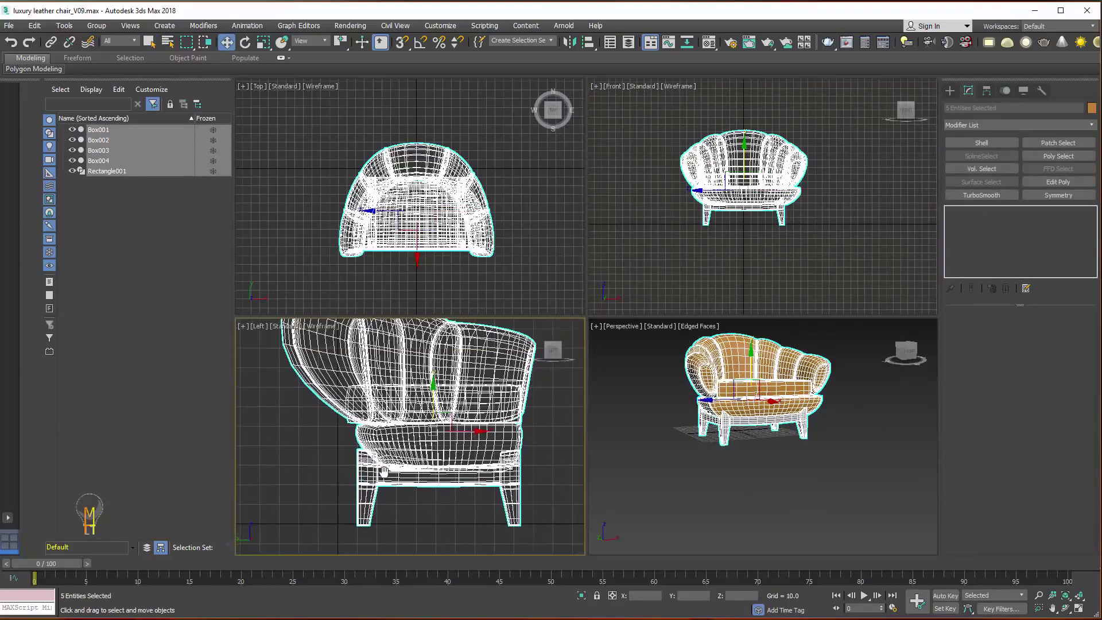
{"action": "scroll", "coordinate": [429, 396], "scroll_direction": "up", "scroll_amount": 3}
{"action": "left_click_drag", "start_coordinate": [432, 394], "coordinate": [434, 389]}
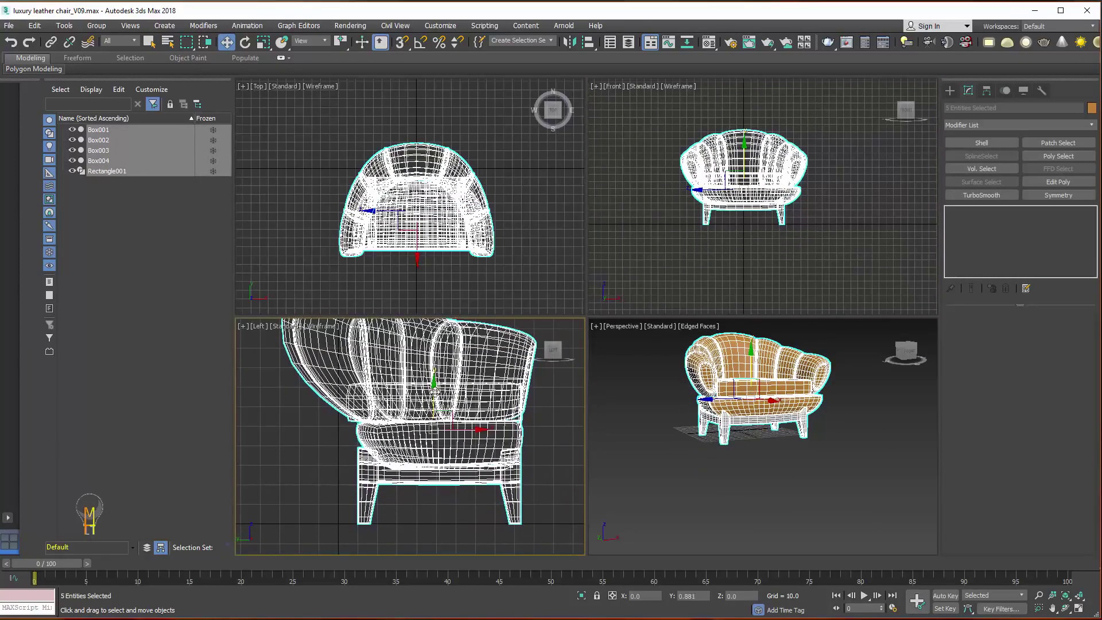
{"action": "left_click_drag", "start_coordinate": [481, 432], "coordinate": [381, 433]}
{"action": "left_click", "coordinate": [766, 216]}
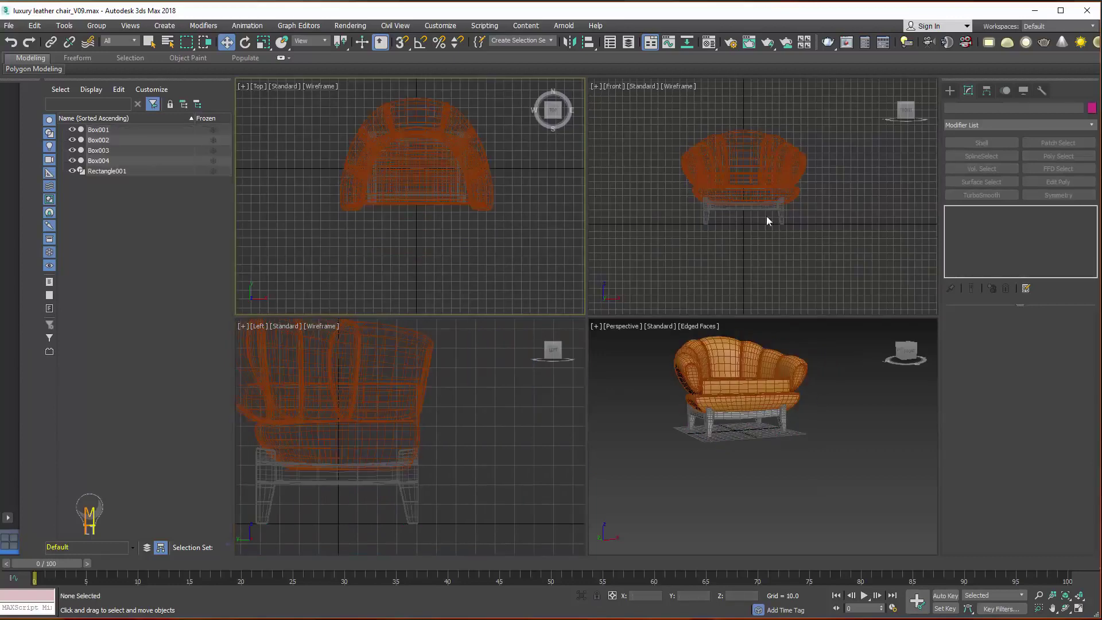
{"action": "scroll", "coordinate": [766, 216], "scroll_direction": "down", "scroll_amount": 2}
{"action": "left_click", "coordinate": [950, 90]}
Draw a VRay plane light over the chair and raise it high above.
{"action": "left_click", "coordinate": [978, 108]}
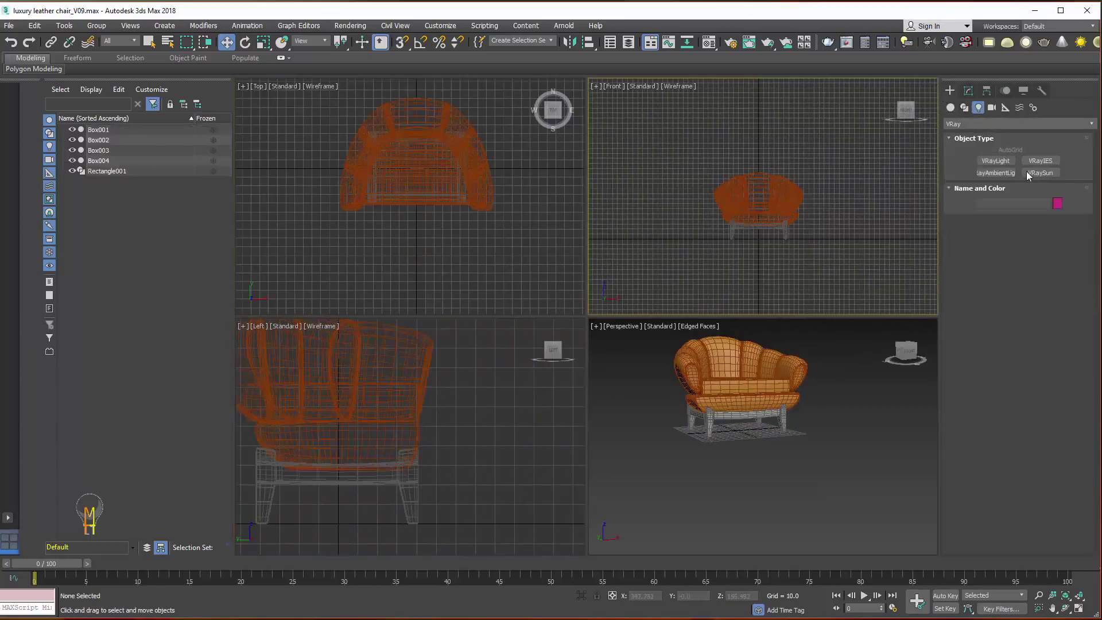
{"action": "left_click", "coordinate": [996, 160]}
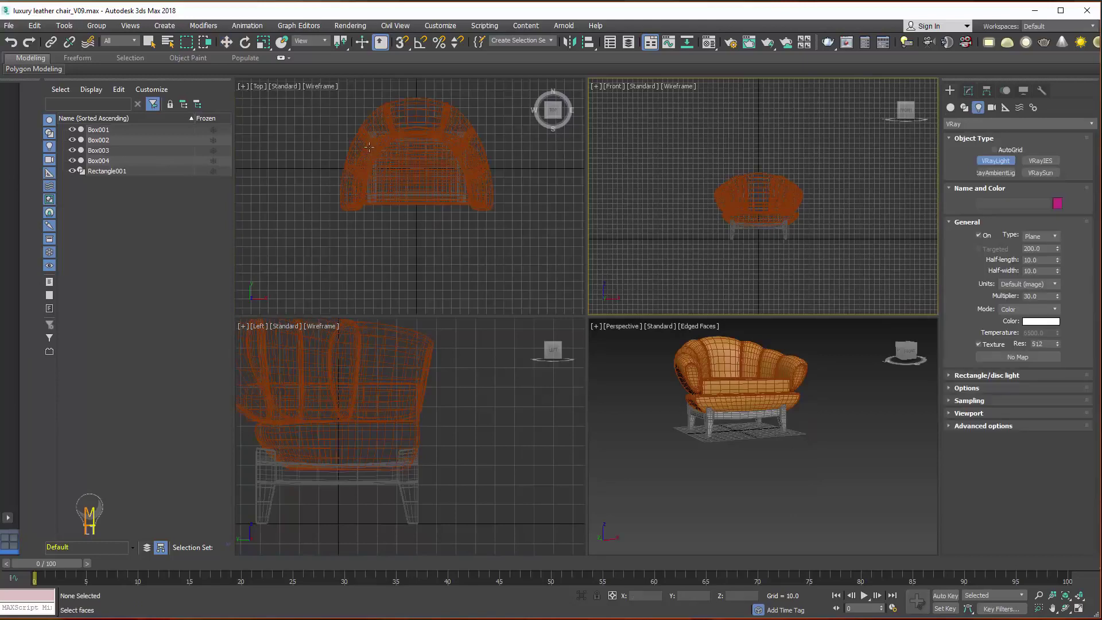
{"action": "left_click_drag", "start_coordinate": [369, 149], "coordinate": [487, 235]}
{"action": "key", "text": "w"}
{"action": "middle_click_drag", "start_coordinate": [640, 232], "coordinate": [636, 247]}
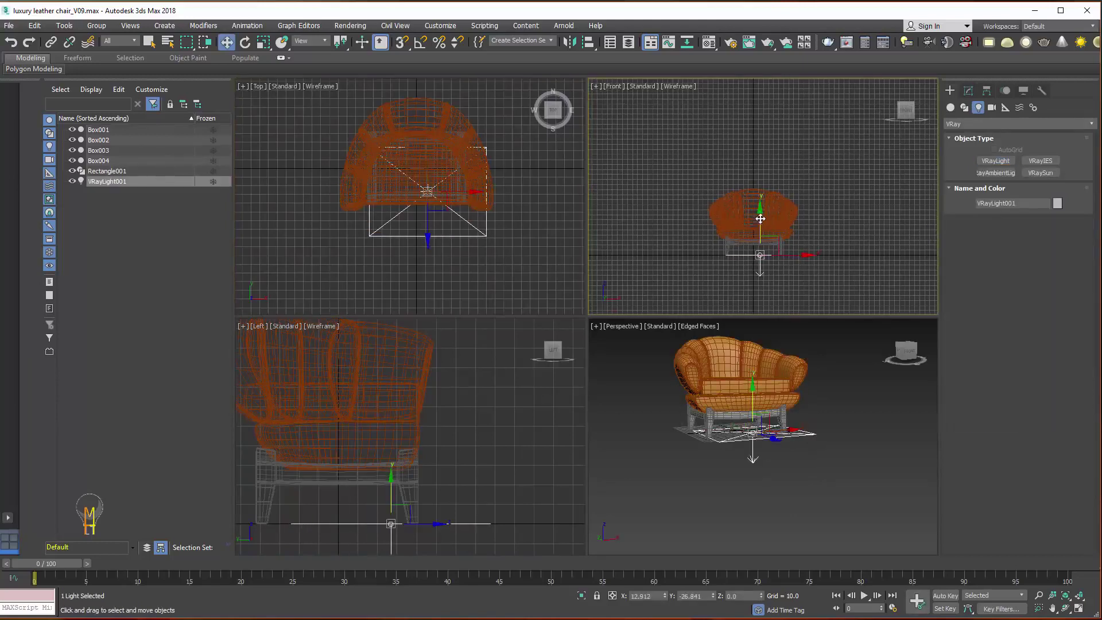
{"action": "left_click_drag", "start_coordinate": [760, 219], "coordinate": [760, 93]}
Create a white VRayPlane and move it to the right of the chair.
{"action": "left_click", "coordinate": [951, 107]}
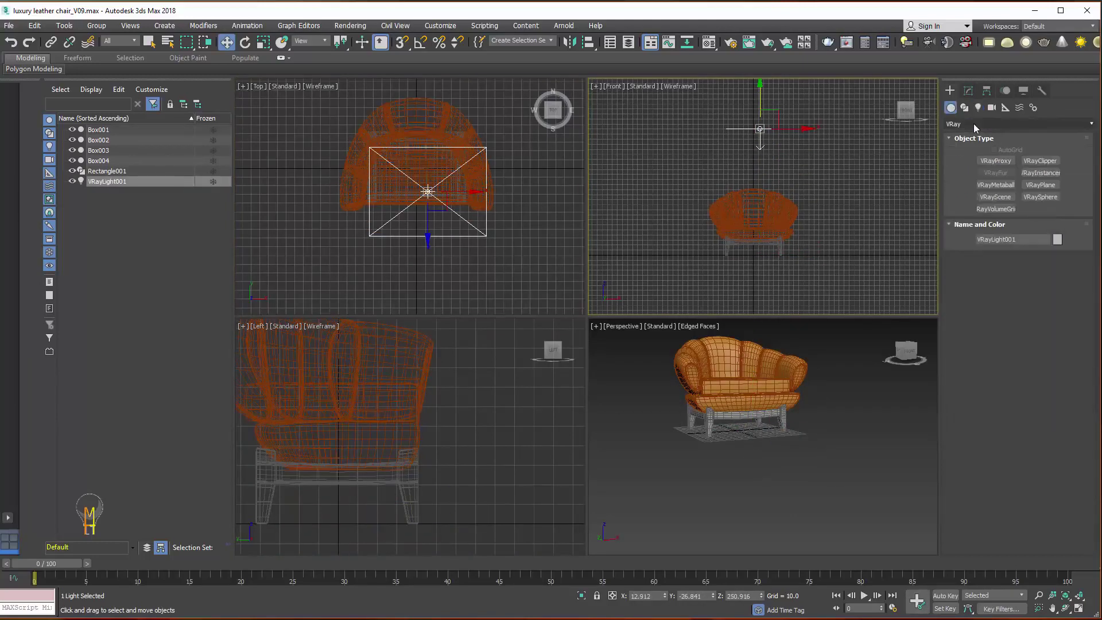
{"action": "left_click", "coordinate": [1041, 185]}
{"action": "left_click", "coordinate": [531, 167]}
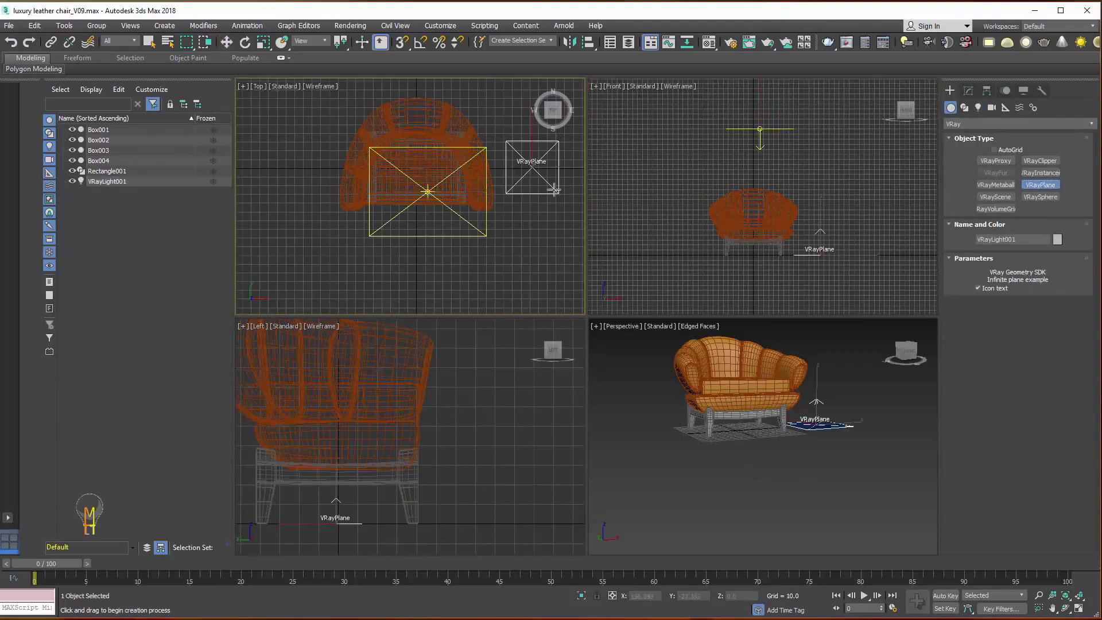
{"action": "right_click", "coordinate": [554, 189]}
{"action": "left_click", "coordinate": [1058, 239]}
{"action": "left_click", "coordinate": [464, 365]}
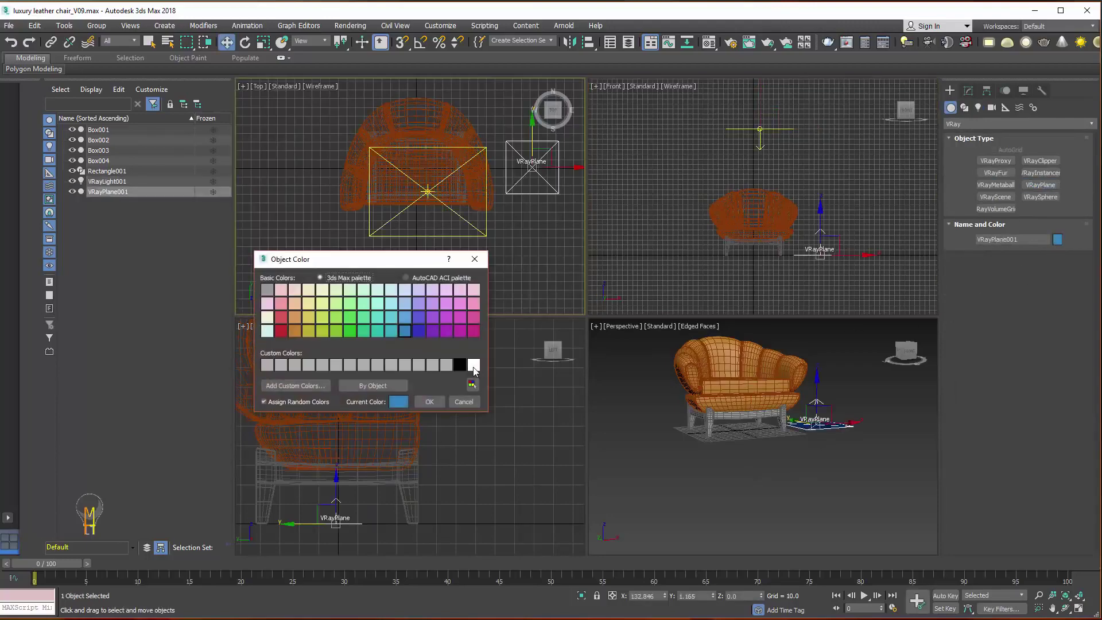
{"action": "left_click", "coordinate": [429, 402]}
{"action": "middle_click_drag", "start_coordinate": [547, 206], "coordinate": [448, 205]}
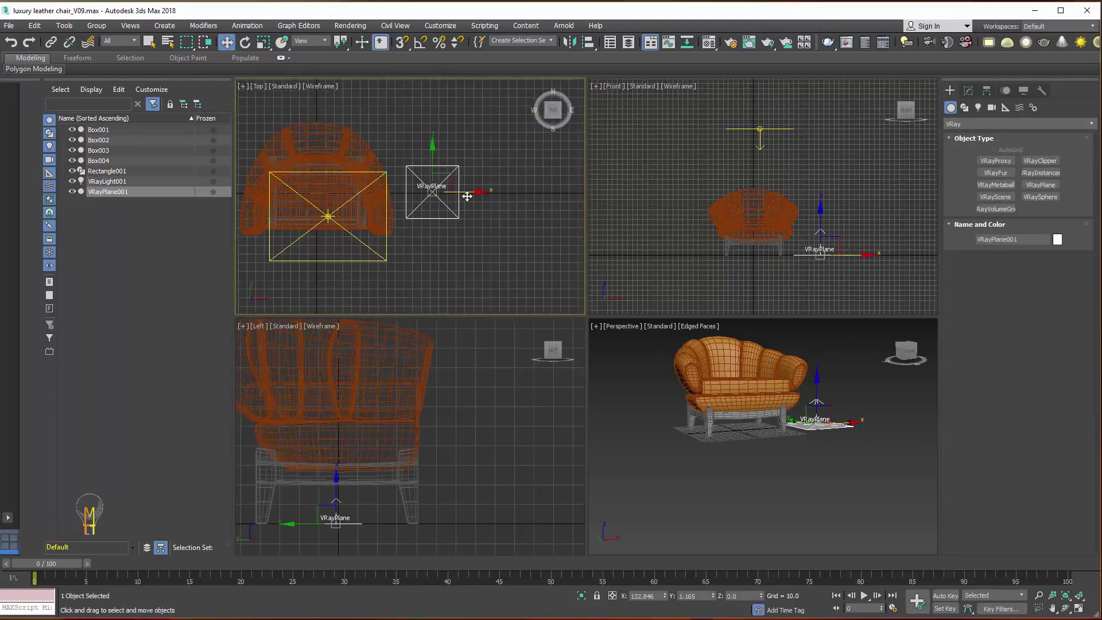
{"action": "left_click_drag", "start_coordinate": [467, 196], "coordinate": [562, 196]}
{"action": "scroll", "coordinate": [649, 336], "scroll_direction": "up", "scroll_amount": 2}
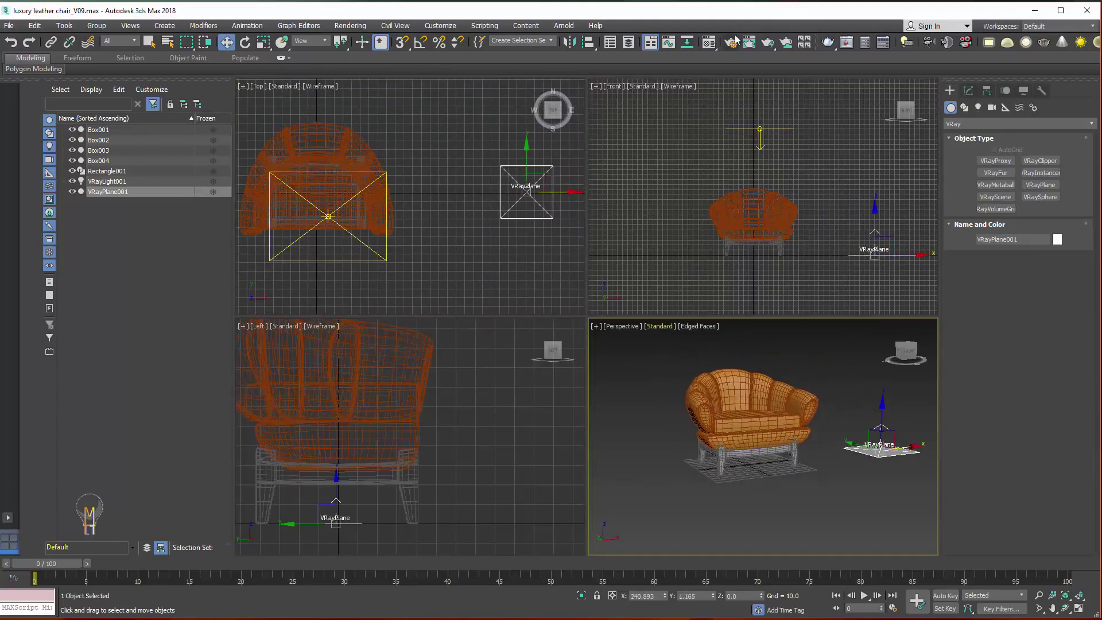
Create a camera matching the Perspective viewport.
{"action": "key", "text": "F10"}
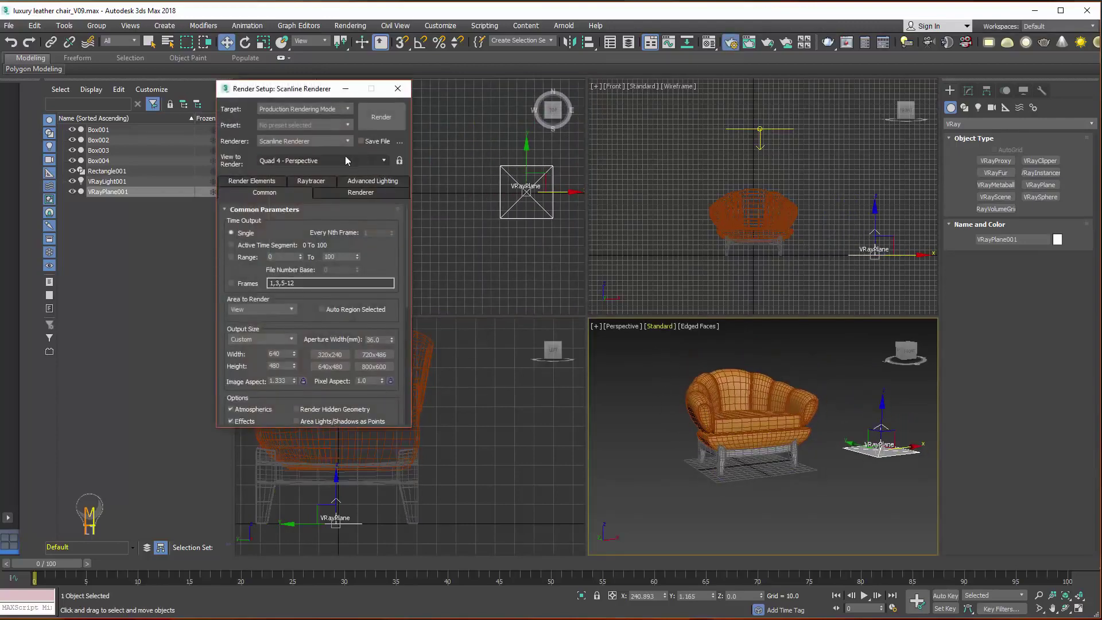
{"action": "left_click", "coordinate": [165, 26]}
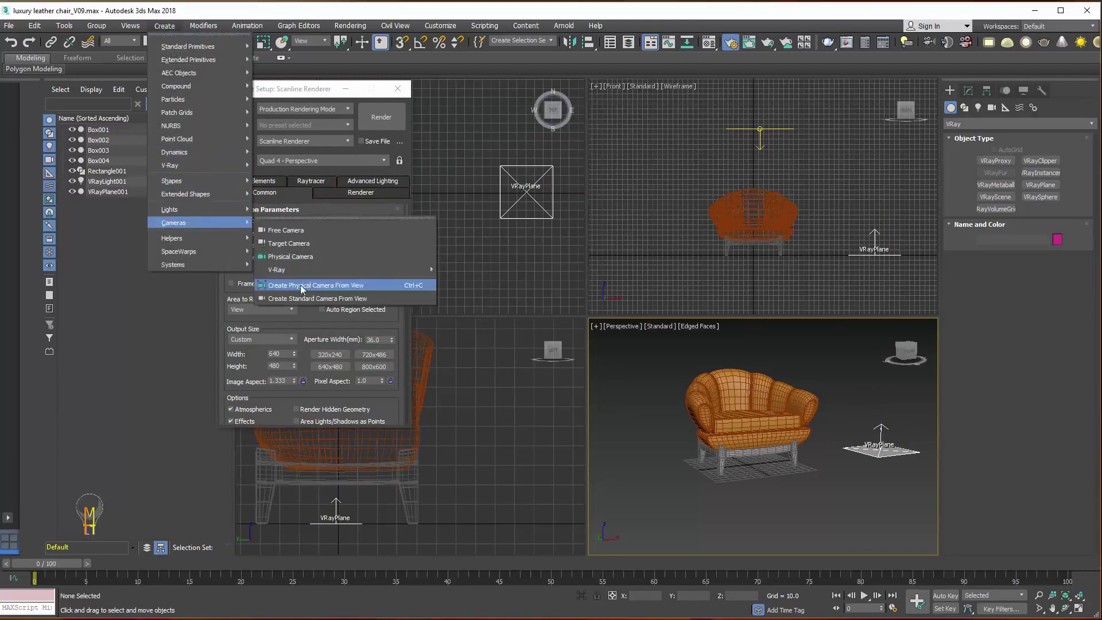
{"action": "left_click", "coordinate": [310, 283]}
{"action": "left_click", "coordinate": [653, 331]}
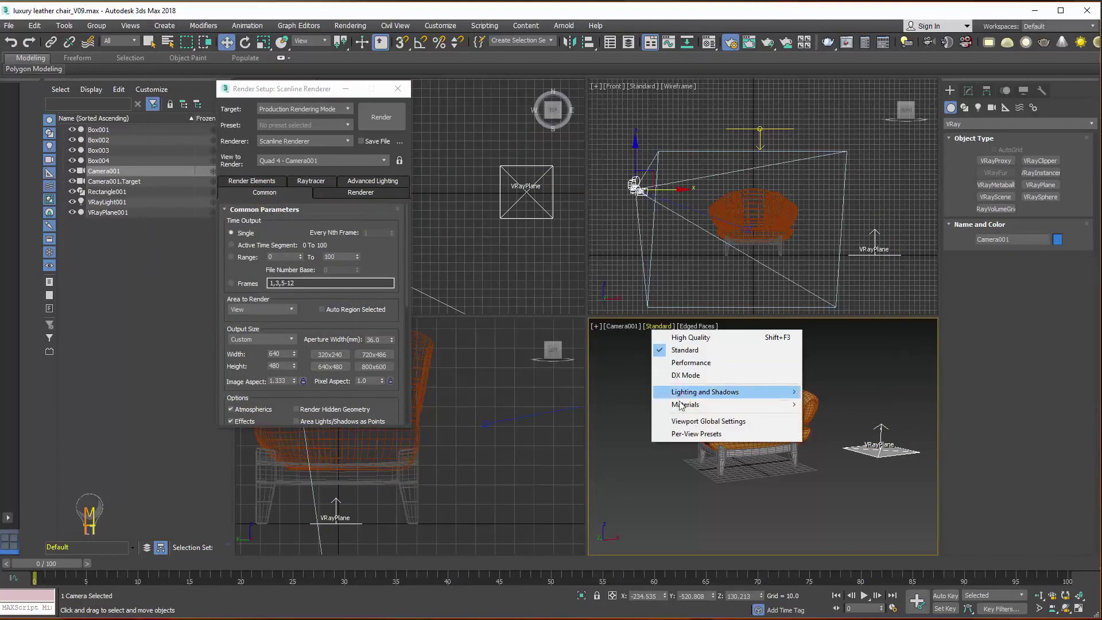
{"action": "left_click", "coordinate": [689, 327]}
{"action": "left_click", "coordinate": [666, 414]}
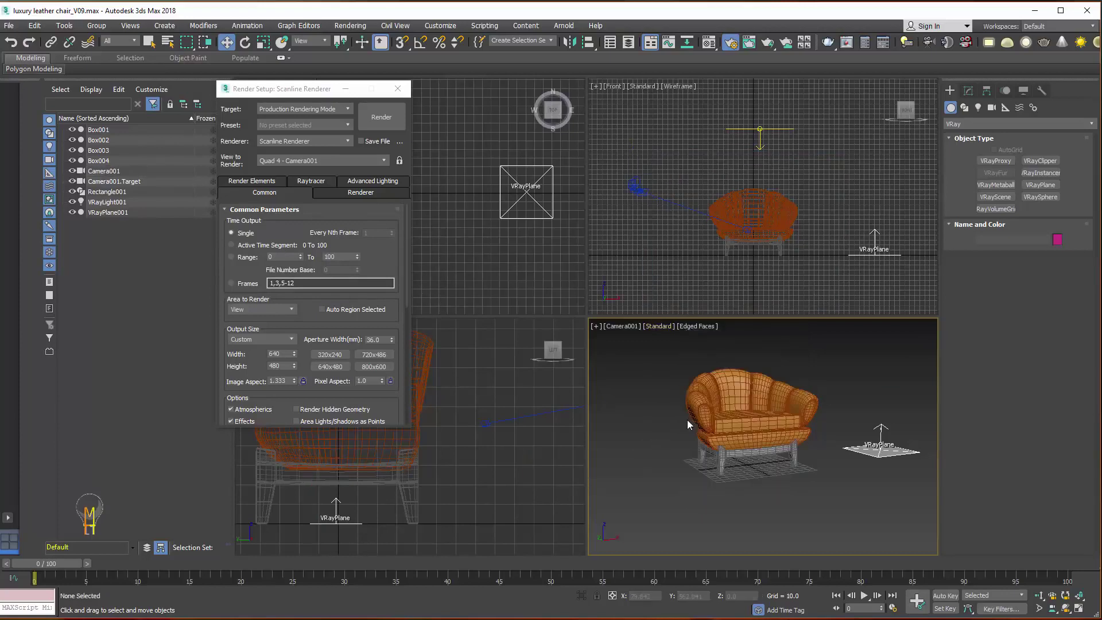
Set the render output size to the HDTV preset at 960×540.
{"action": "left_click", "coordinate": [290, 344]}
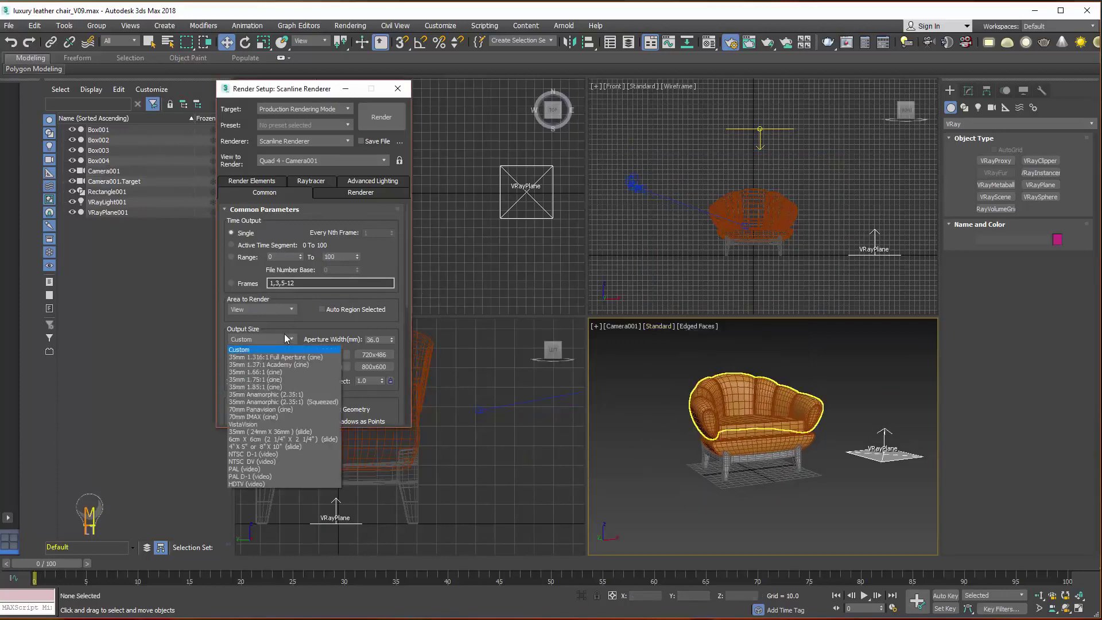
{"action": "left_click", "coordinate": [285, 338]}
{"action": "left_click", "coordinate": [270, 484]}
{"action": "double_click", "coordinate": [287, 354]}
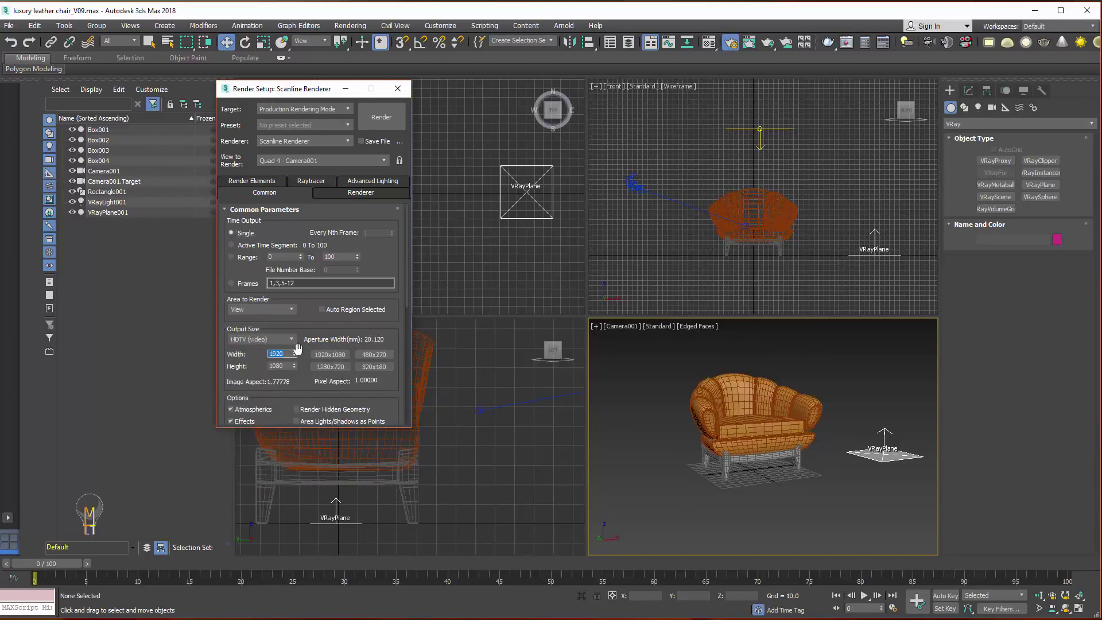
{"action": "type", "text": "960"}
{"action": "left_click", "coordinate": [666, 443]}
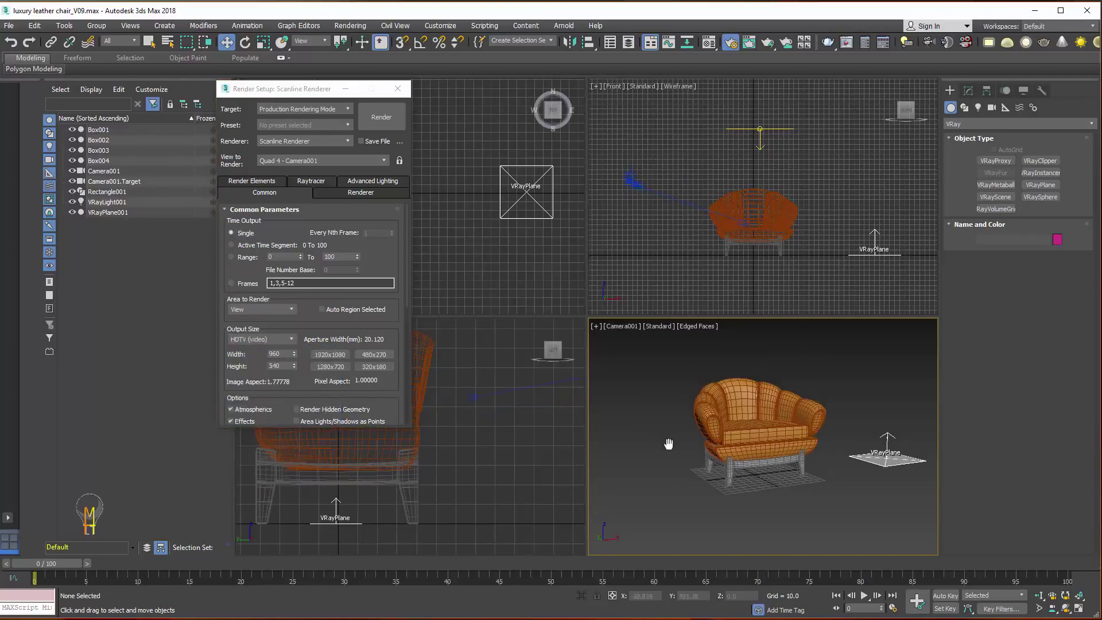
Show the safe frame in the camera viewport.
{"action": "left_click", "coordinate": [617, 326]}
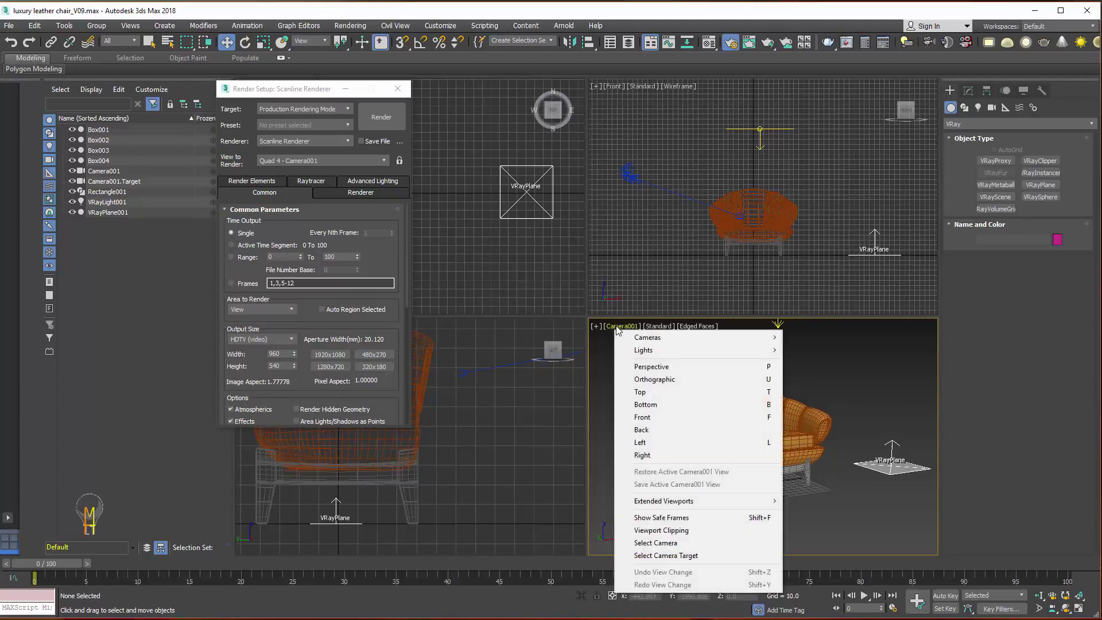
{"action": "left_click", "coordinate": [653, 327]}
{"action": "left_click", "coordinate": [684, 327]}
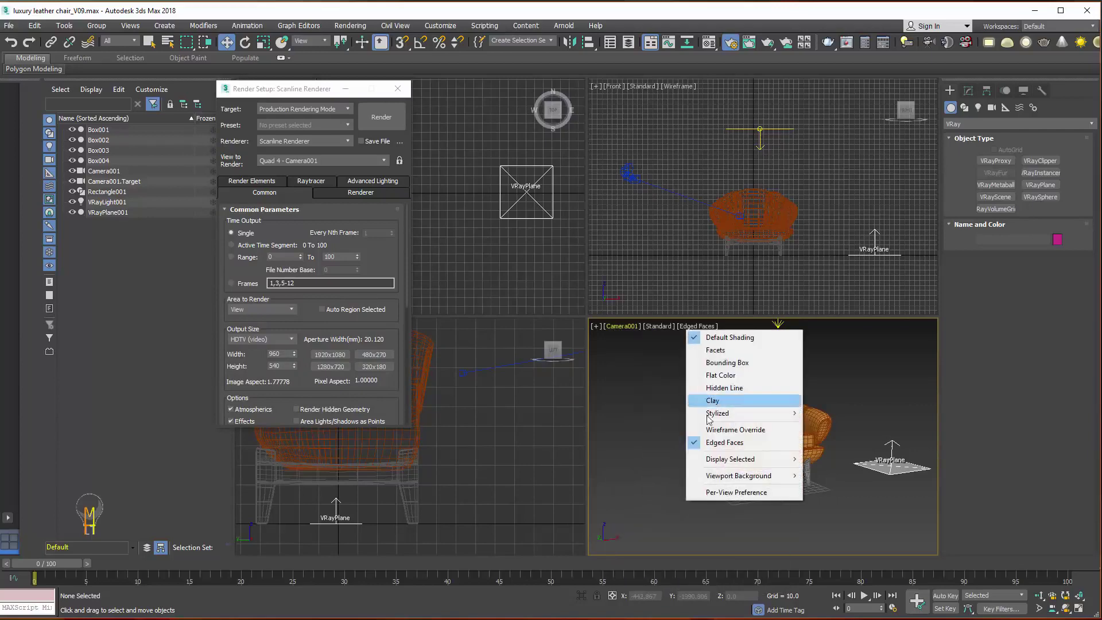
{"action": "left_click", "coordinate": [654, 327]}
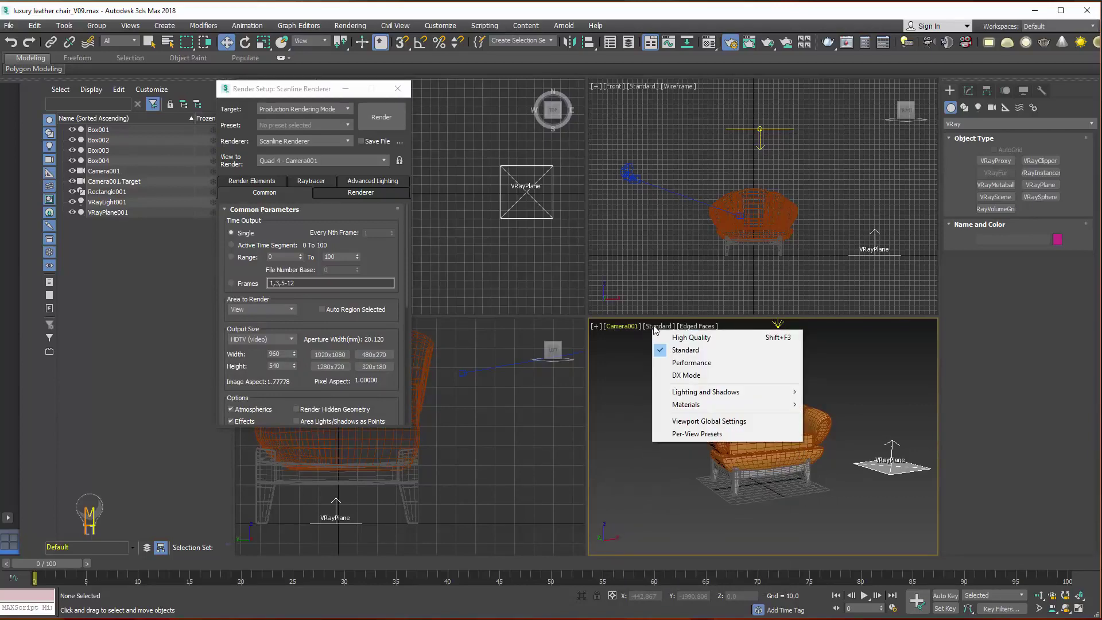
{"action": "left_click", "coordinate": [629, 326]}
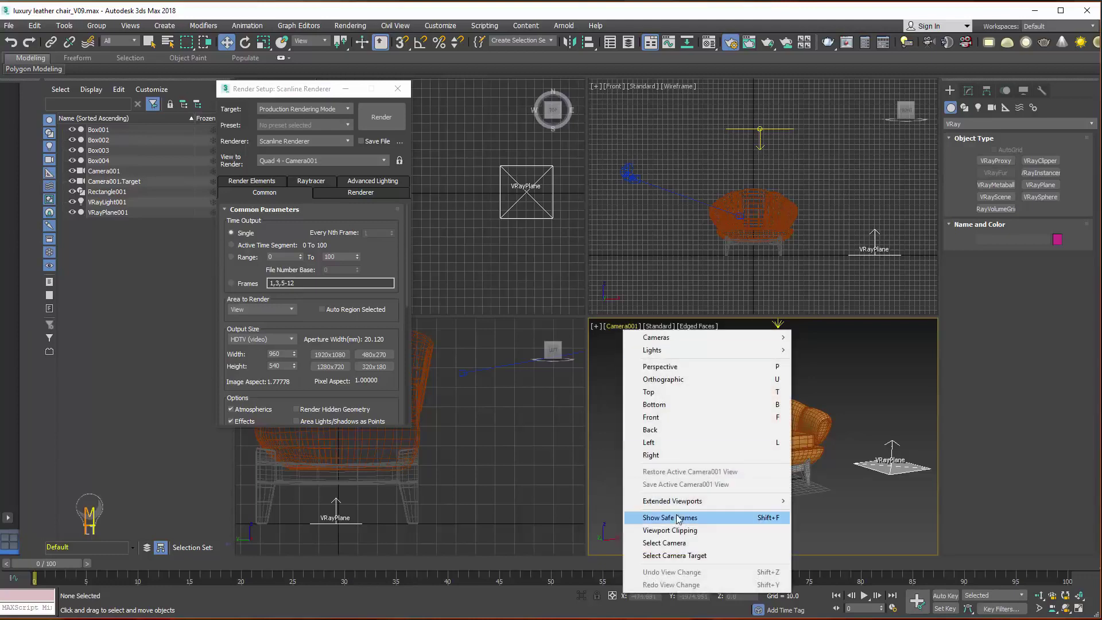
{"action": "left_click", "coordinate": [666, 518]}
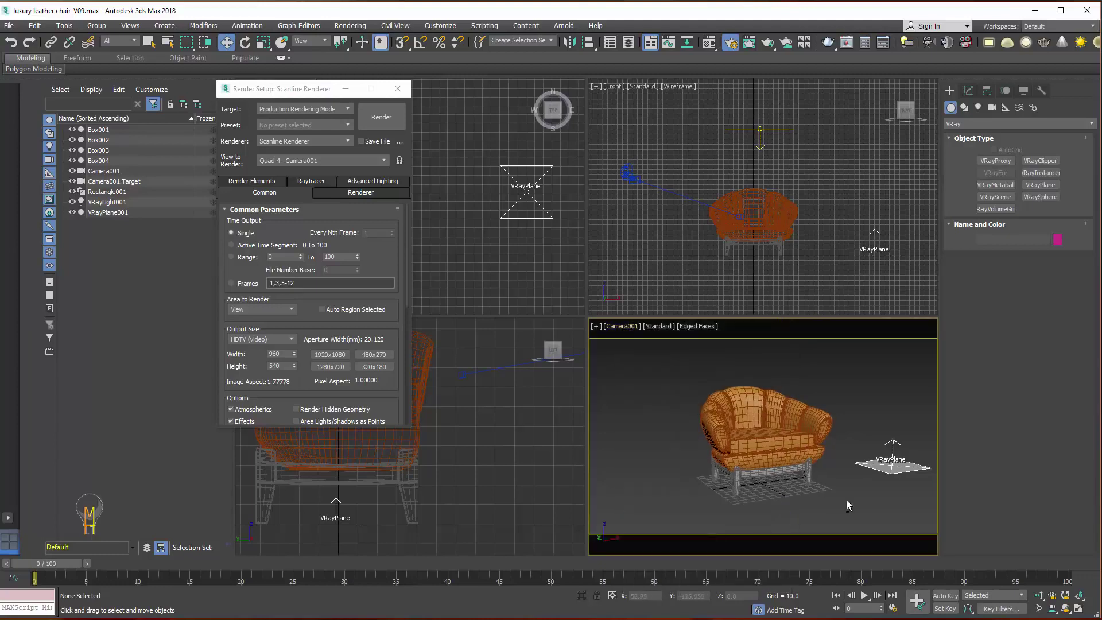
Orbit the camera around the chair, then exit the orbit tool.
{"action": "left_click", "coordinate": [1067, 612]}
{"action": "left_click_drag", "start_coordinate": [812, 448], "coordinate": [831, 412]}
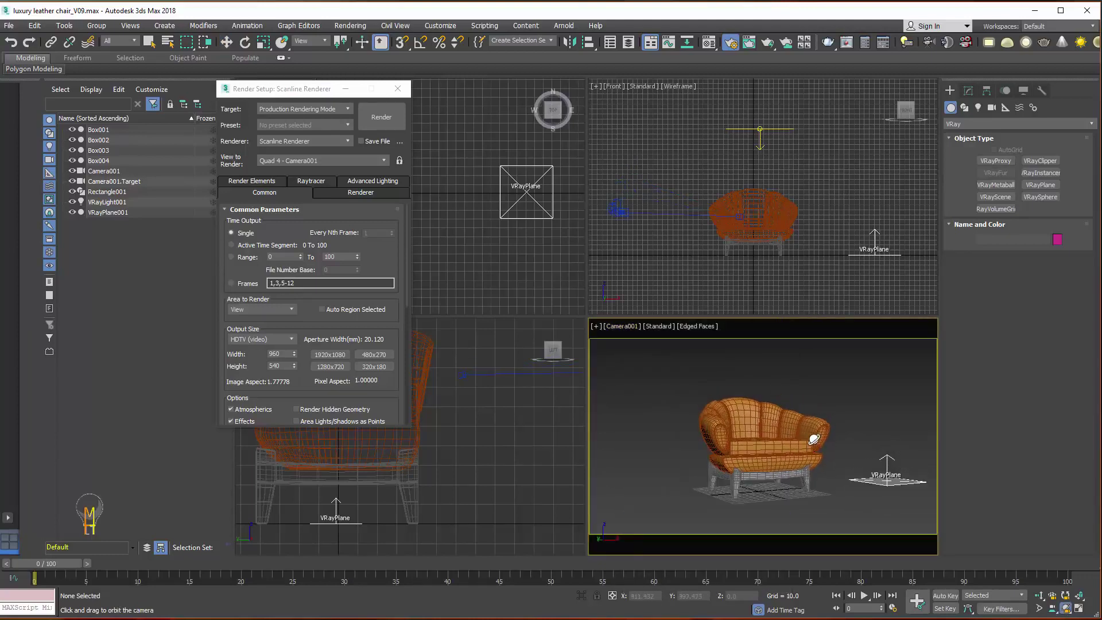
{"action": "right_click", "coordinate": [831, 412]}
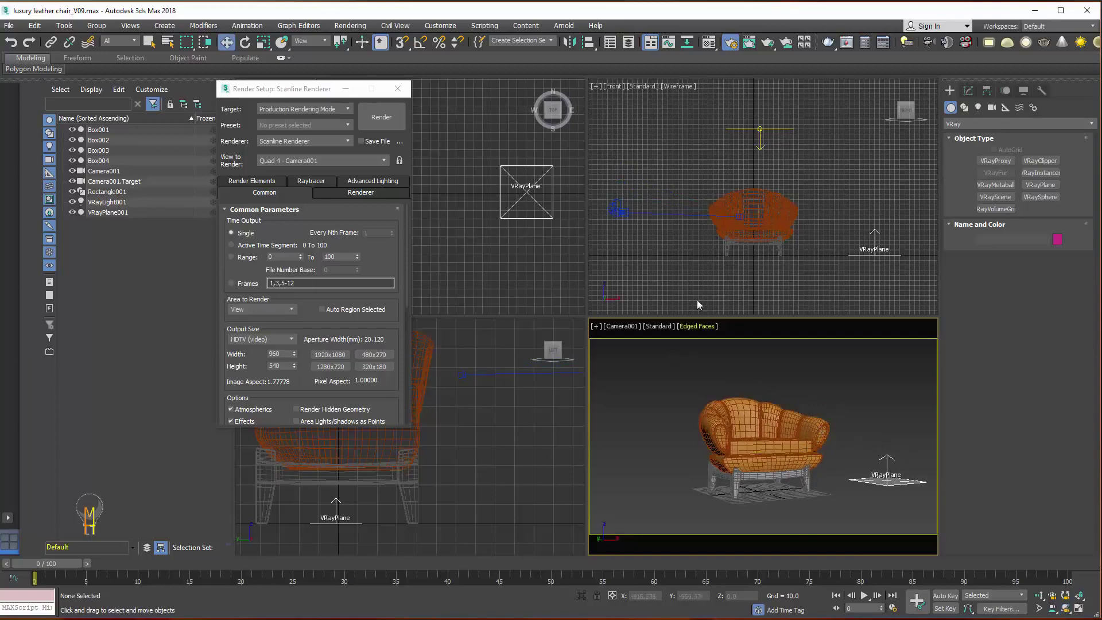
Select the armchair, open the Material Editor and browse the Diffuse map list.
{"action": "left_click", "coordinate": [774, 456]}
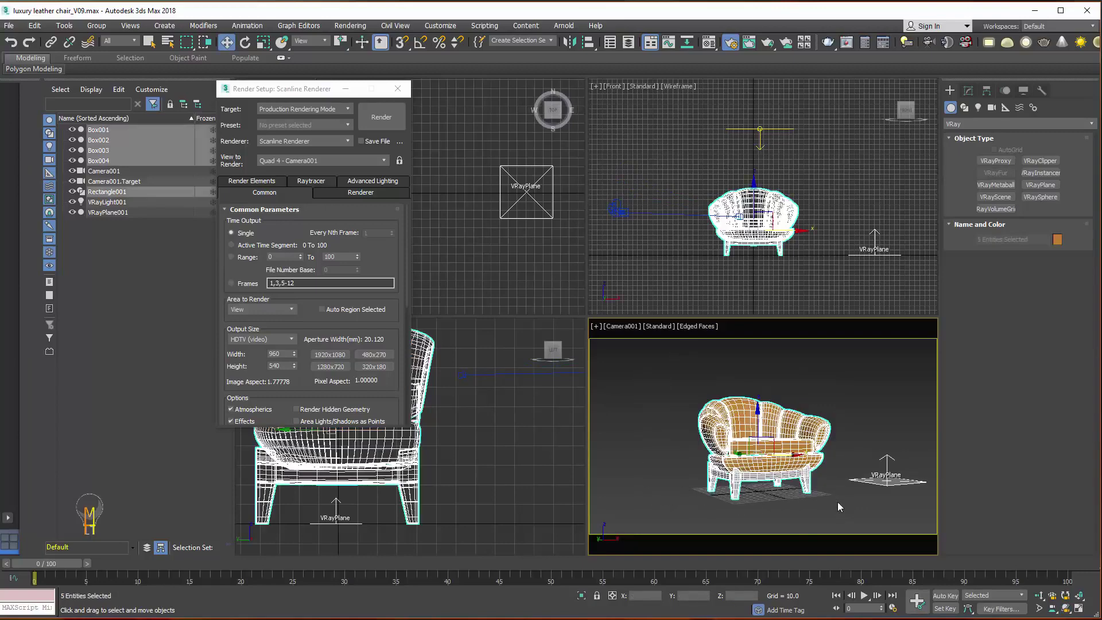
{"action": "left_click", "coordinate": [708, 49]}
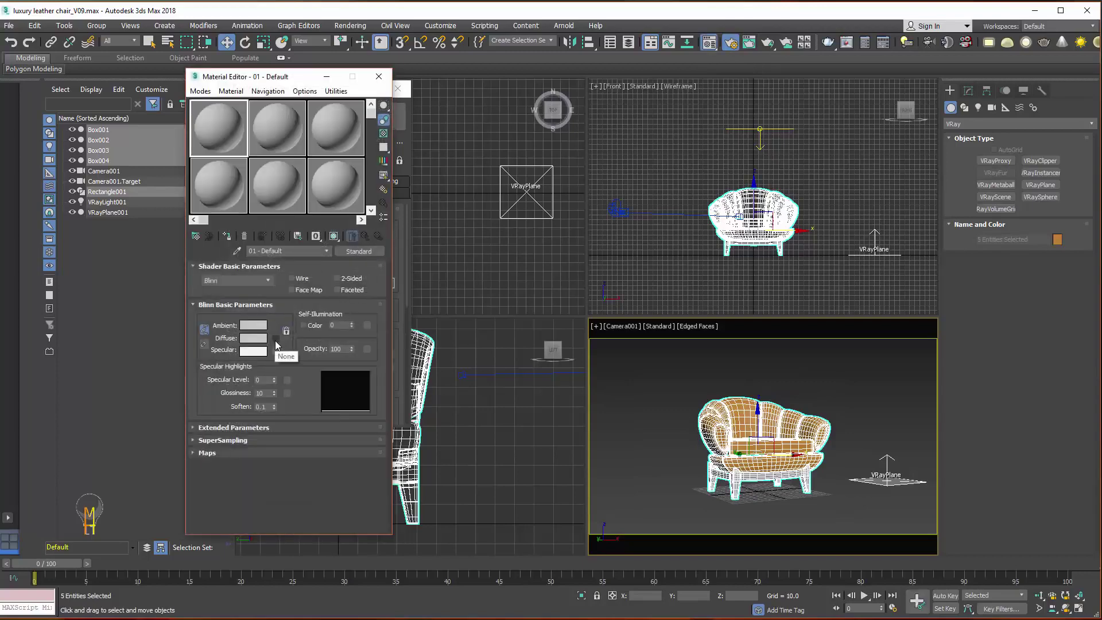
{"action": "left_click", "coordinate": [275, 341]}
{"action": "scroll", "coordinate": [364, 401], "scroll_direction": "down", "scroll_amount": 5}
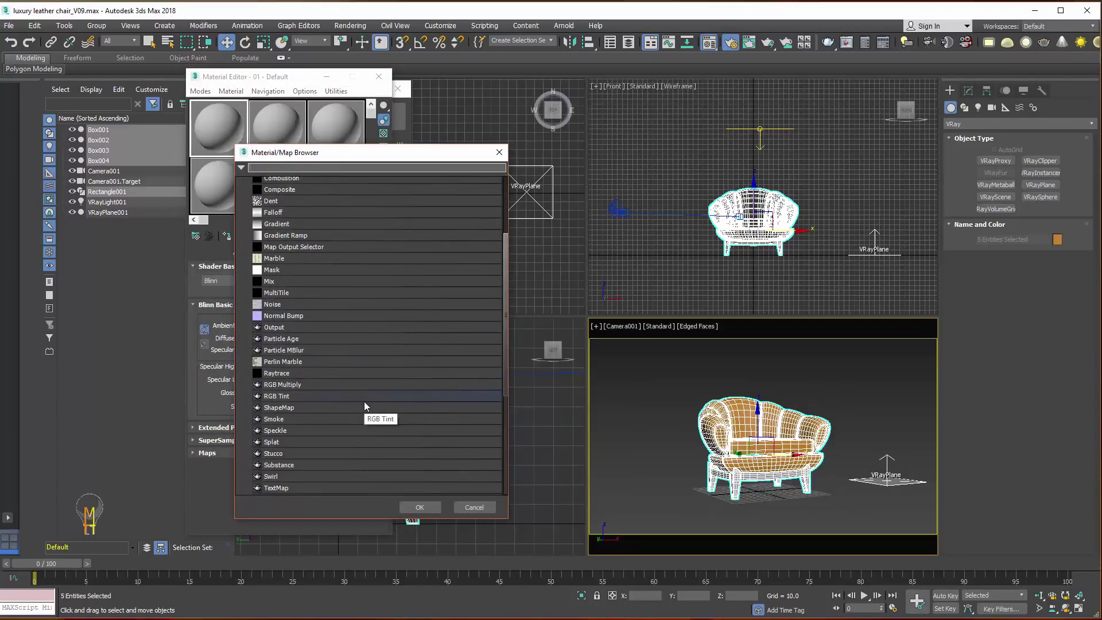
{"action": "scroll", "coordinate": [364, 402], "scroll_direction": "down", "scroll_amount": 3}
{"action": "scroll", "coordinate": [364, 402], "scroll_direction": "down", "scroll_amount": 3}
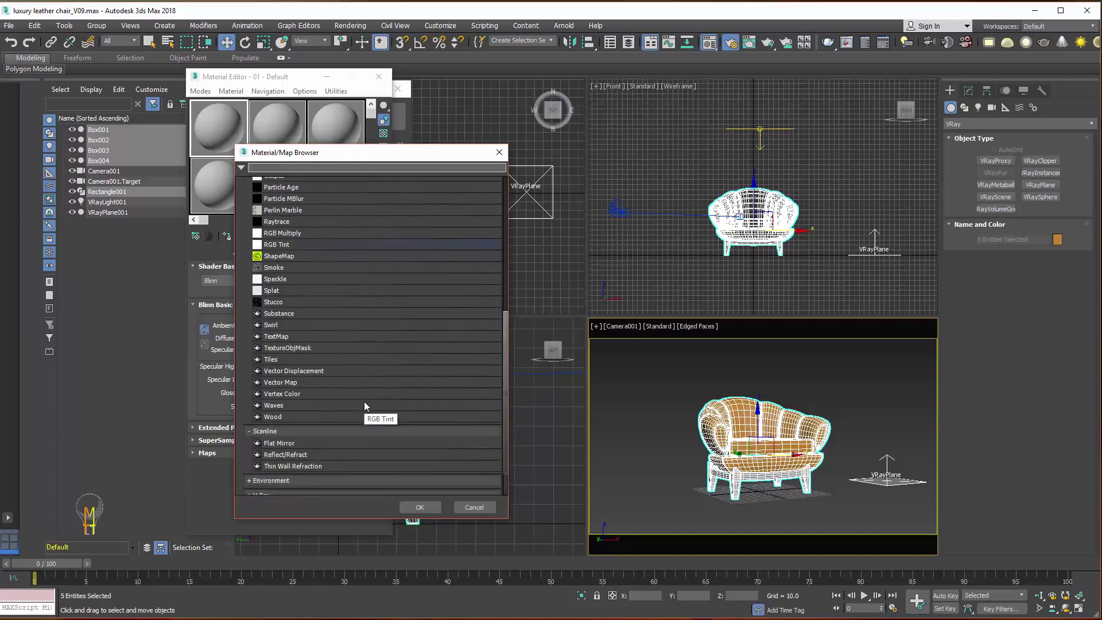
{"action": "scroll", "coordinate": [364, 402], "scroll_direction": "down", "scroll_amount": 2}
Look through the V-Ray maps and Standard material types, cancelling both browsers.
{"action": "left_click", "coordinate": [344, 453]}
{"action": "scroll", "coordinate": [351, 451], "scroll_direction": "down", "scroll_amount": 3}
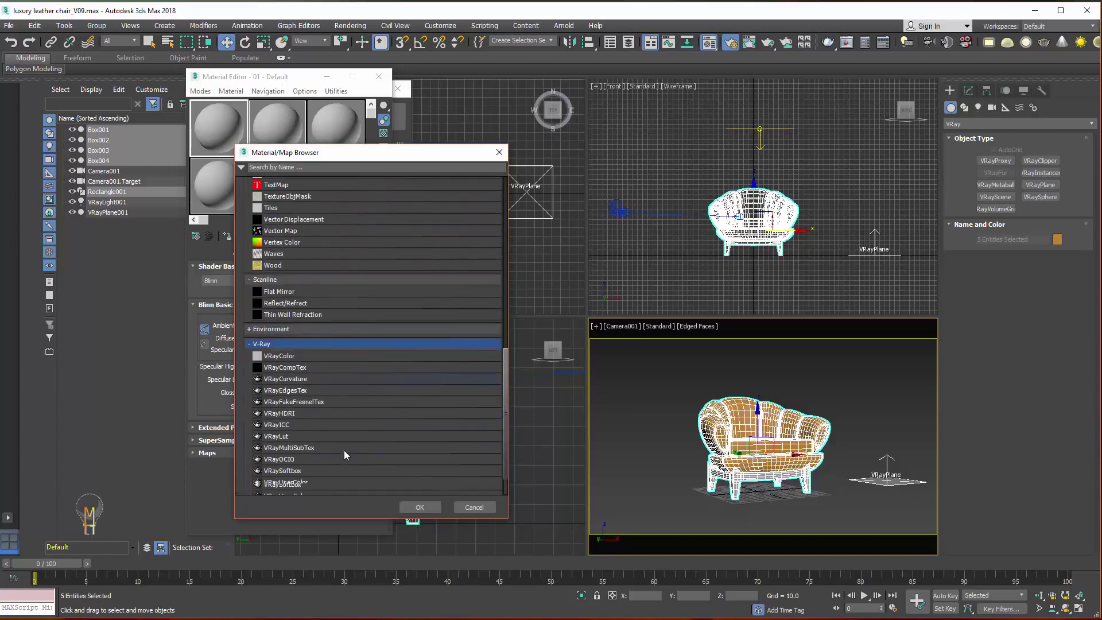
{"action": "scroll", "coordinate": [344, 450], "scroll_direction": "down", "scroll_amount": 3}
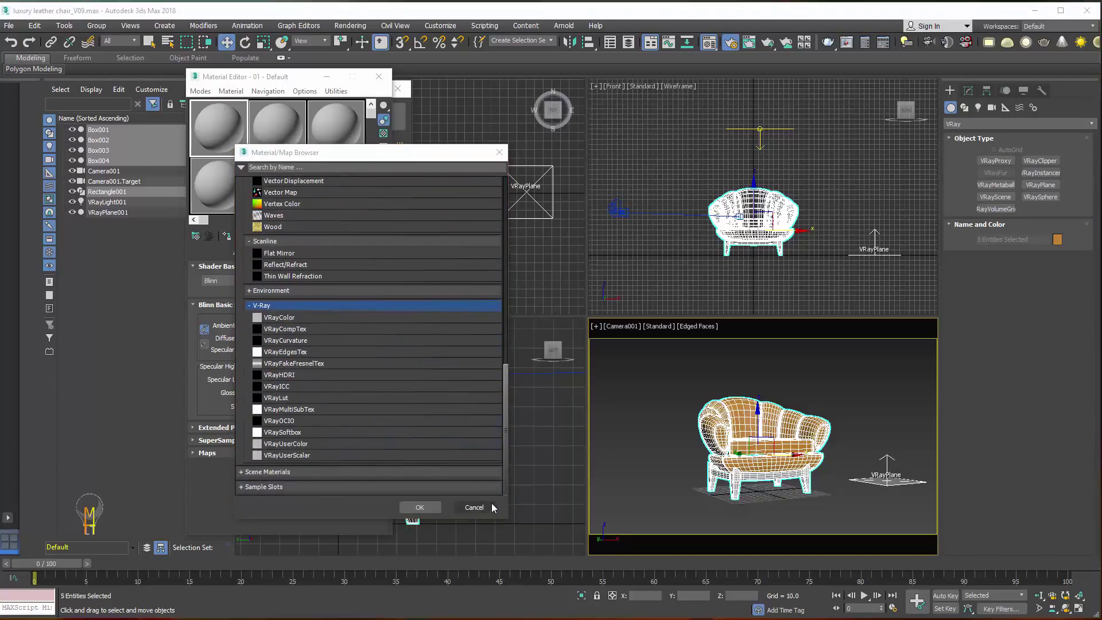
{"action": "left_click", "coordinate": [474, 509]}
{"action": "left_click", "coordinate": [364, 253]}
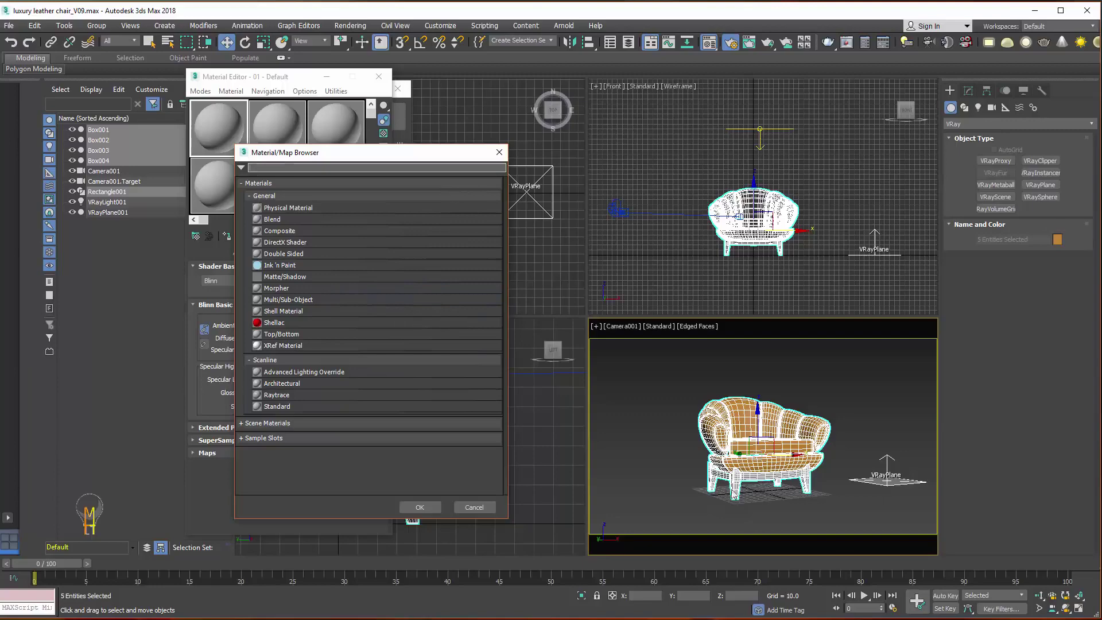
{"action": "key", "text": "Escape"}
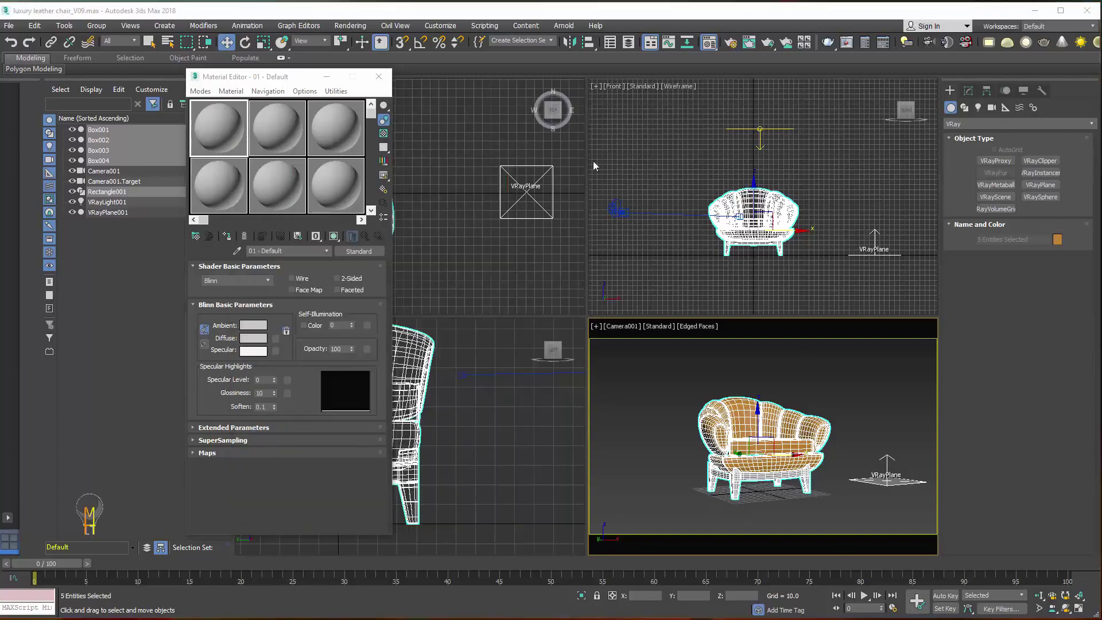
Switch the production renderer to V-Ray Adv 3.60.03.
{"action": "left_click", "coordinate": [730, 43]}
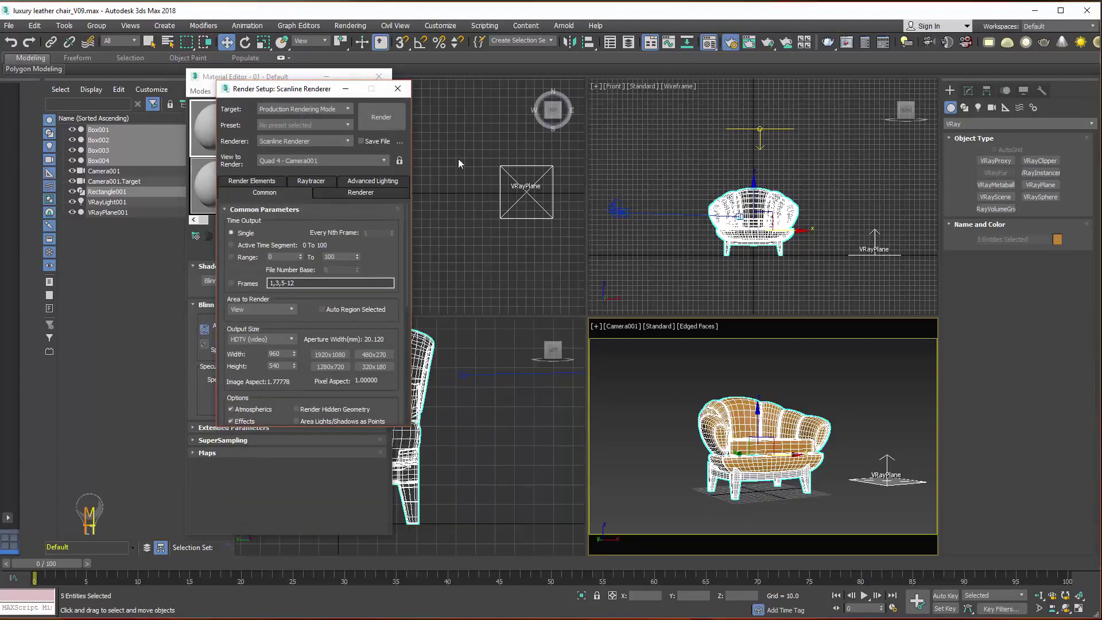
{"action": "left_click", "coordinate": [322, 141]}
{"action": "left_click", "coordinate": [287, 194]}
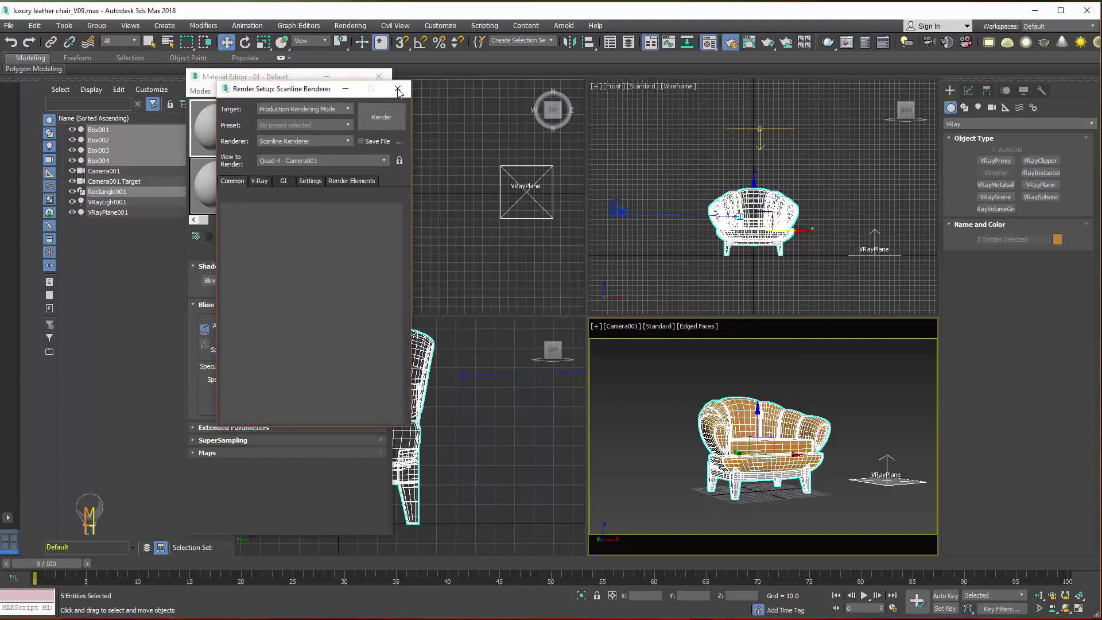
Set the V-Ray image sampler type to Bucket and review the Common settings.
{"action": "left_click", "coordinate": [260, 180]}
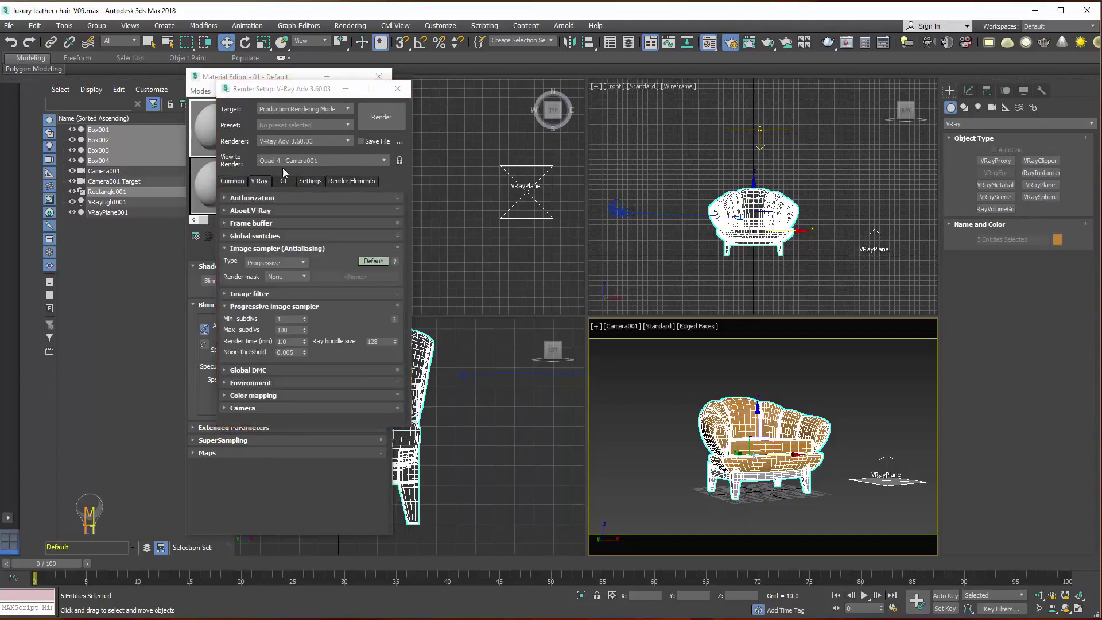
{"action": "left_click", "coordinate": [282, 264]}
{"action": "left_click", "coordinate": [283, 272]}
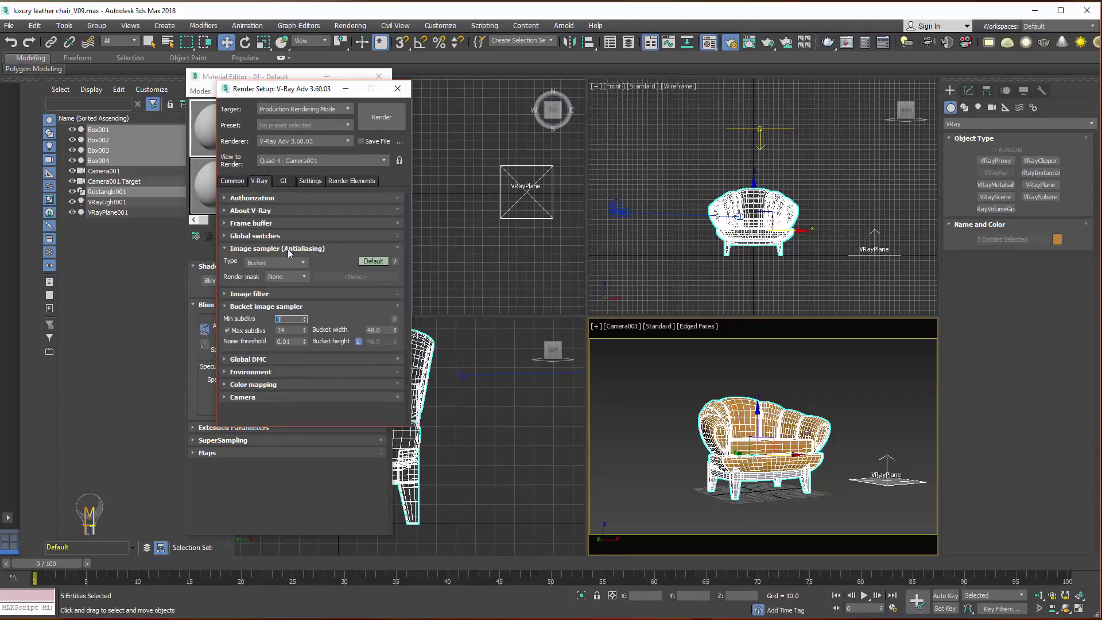
{"action": "left_click", "coordinate": [232, 180]}
{"action": "scroll", "coordinate": [276, 400], "scroll_direction": "down", "scroll_amount": 2}
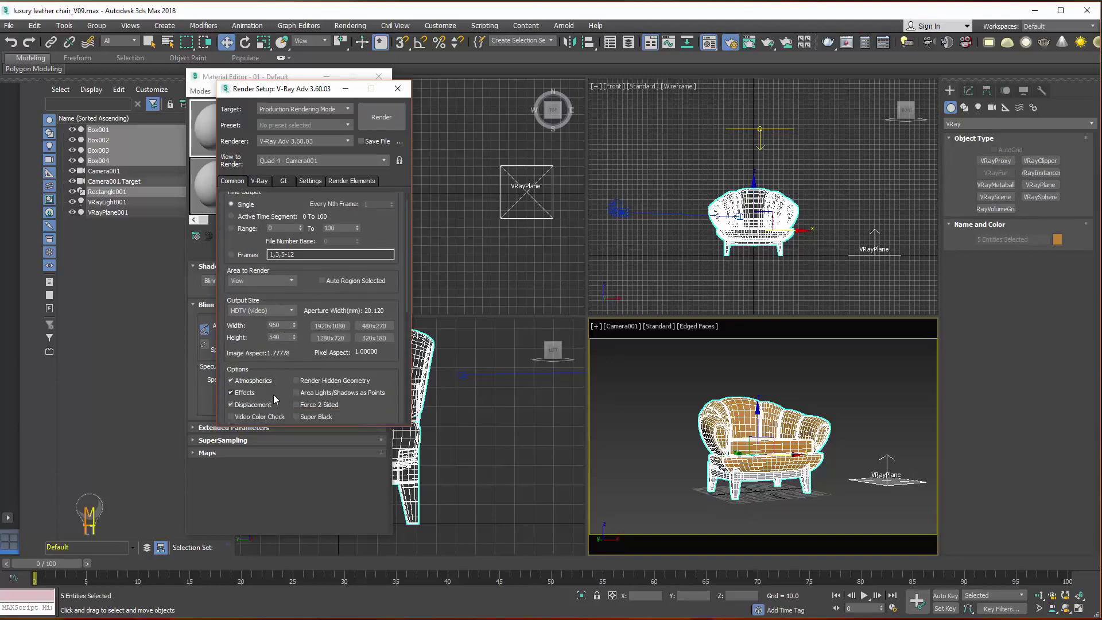
{"action": "scroll", "coordinate": [276, 400], "scroll_direction": "down", "scroll_amount": 2}
{"action": "scroll", "coordinate": [271, 379], "scroll_direction": "down", "scroll_amount": 2}
{"action": "scroll", "coordinate": [272, 379], "scroll_direction": "down", "scroll_amount": 2}
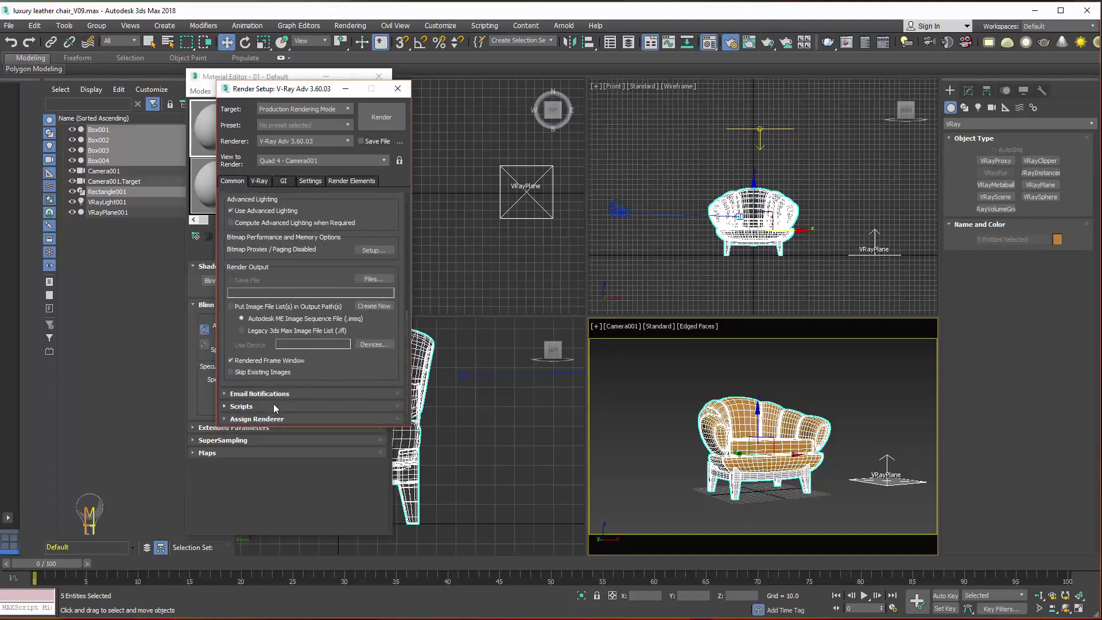
{"action": "left_click", "coordinate": [259, 181]}
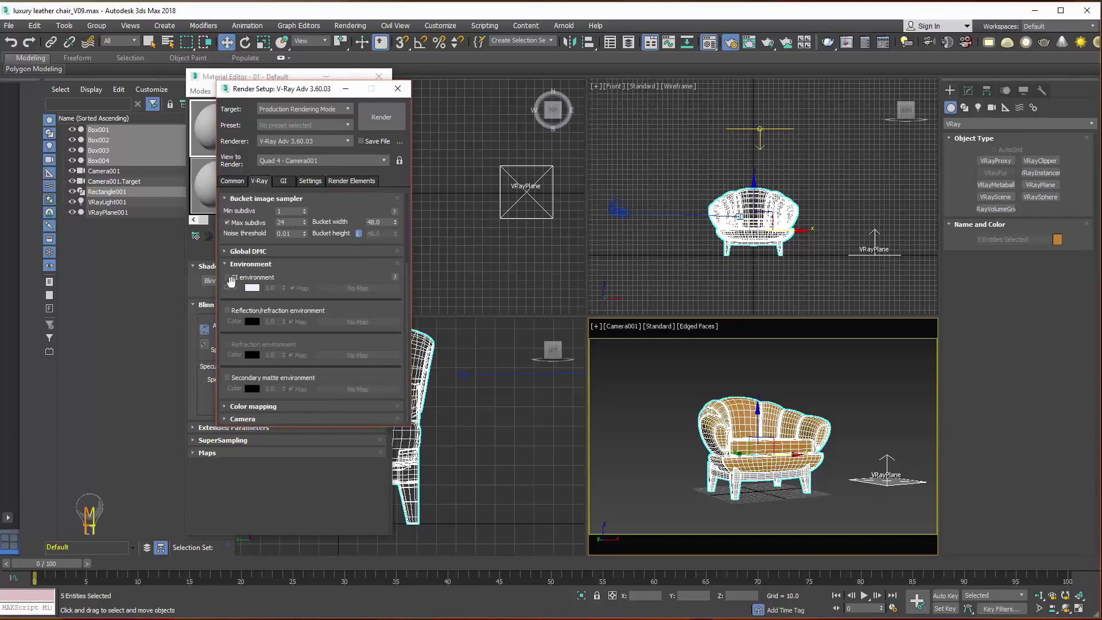
Put a VRayDirt map with radius 250 in Diffuse and assign the material to the chair.
{"action": "left_click", "coordinate": [398, 88]}
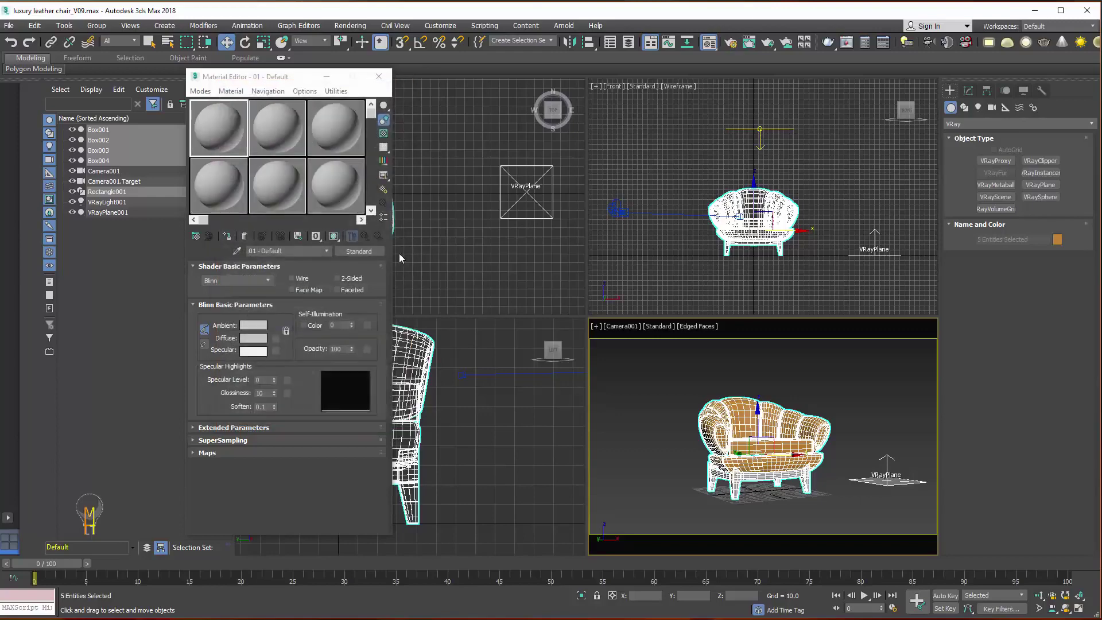
{"action": "left_click", "coordinate": [276, 337]}
{"action": "scroll", "coordinate": [373, 371], "scroll_direction": "down", "scroll_amount": 5}
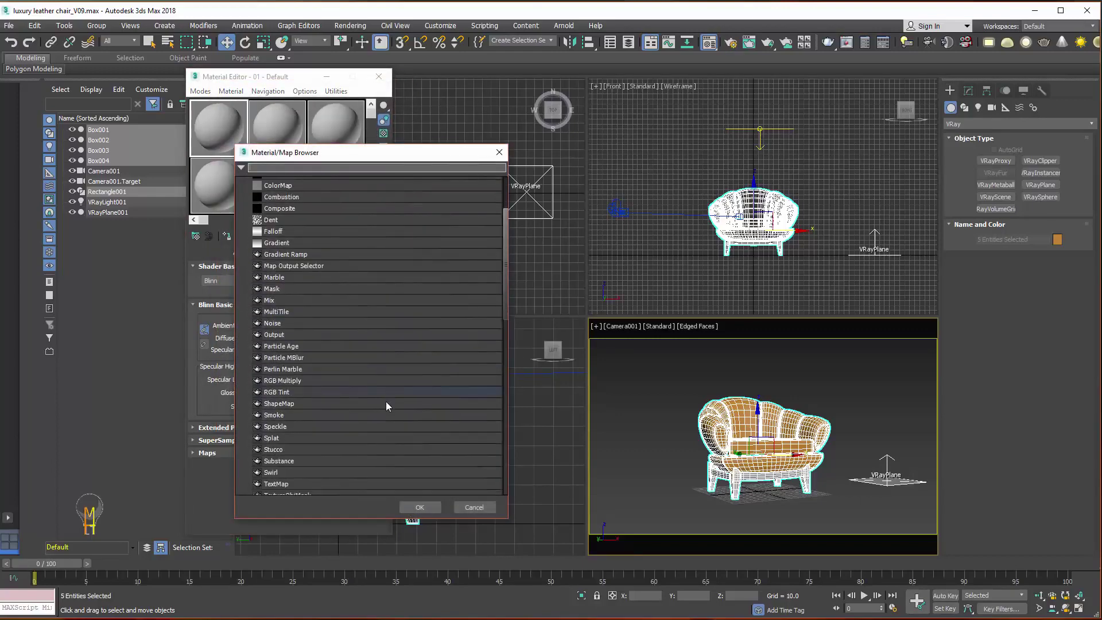
{"action": "scroll", "coordinate": [385, 399], "scroll_direction": "down", "scroll_amount": 5}
{"action": "scroll", "coordinate": [387, 398], "scroll_direction": "down", "scroll_amount": 2}
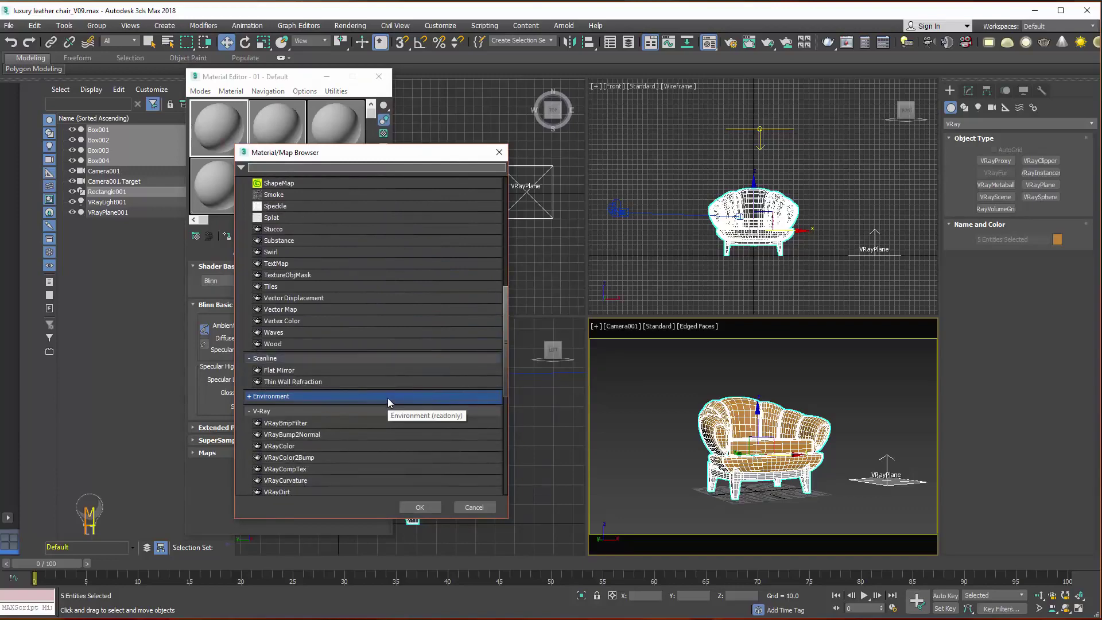
{"action": "double_click", "coordinate": [310, 489]}
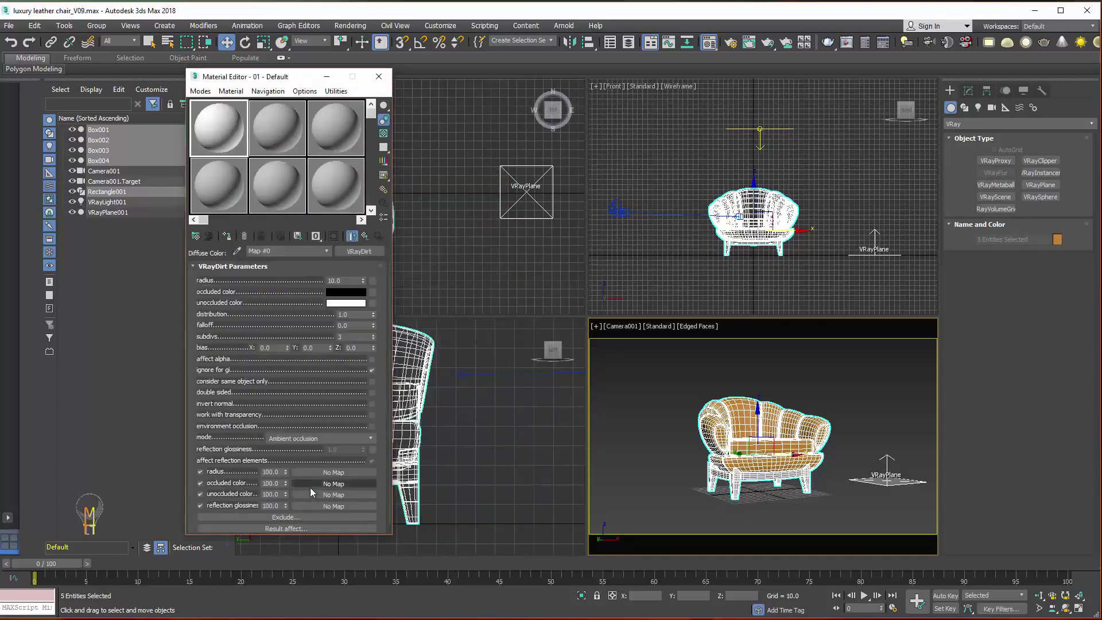
{"action": "double_click", "coordinate": [347, 281]}
{"action": "type", "text": "250"}
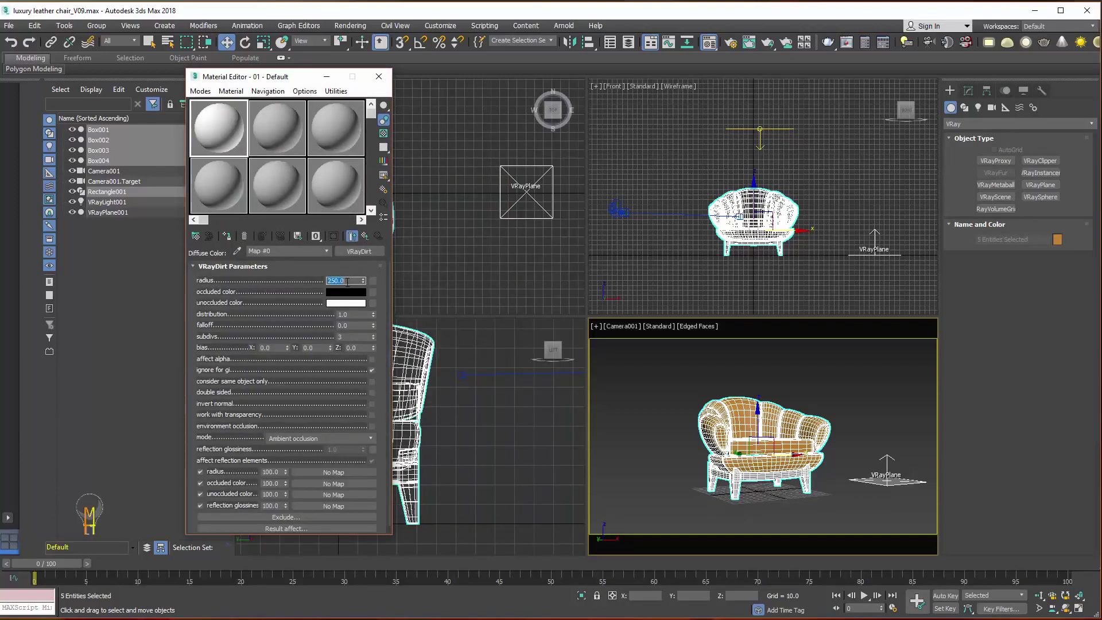
{"action": "left_click", "coordinate": [227, 237]}
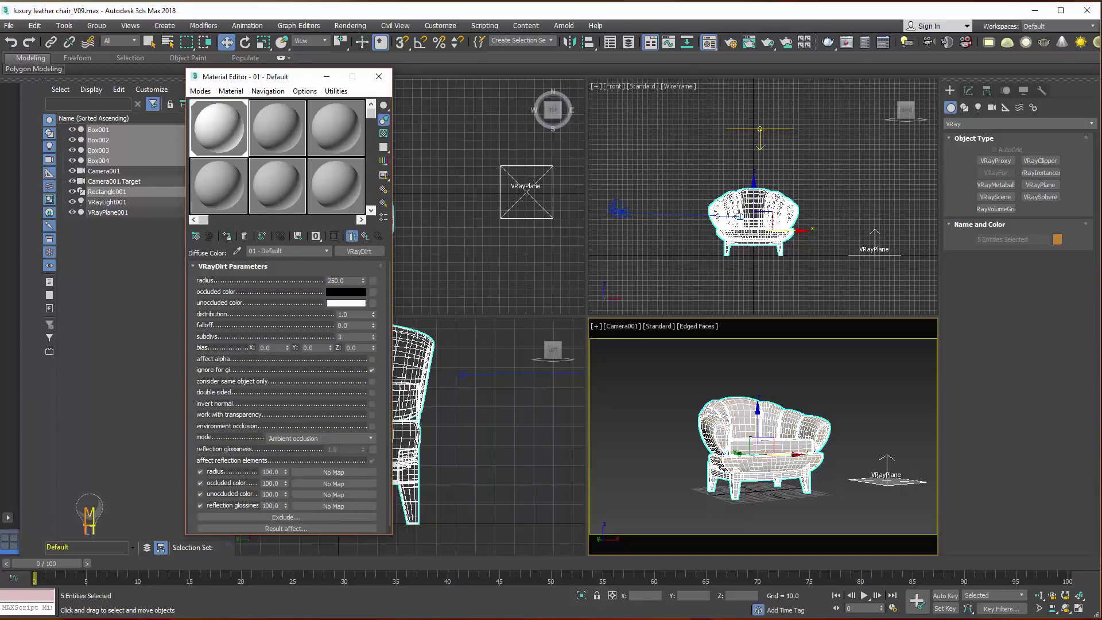
Check the VRay light multiplier is 5, deselect all, and render the camera view.
{"action": "left_click", "coordinate": [869, 379]}
{"action": "left_click", "coordinate": [760, 118]}
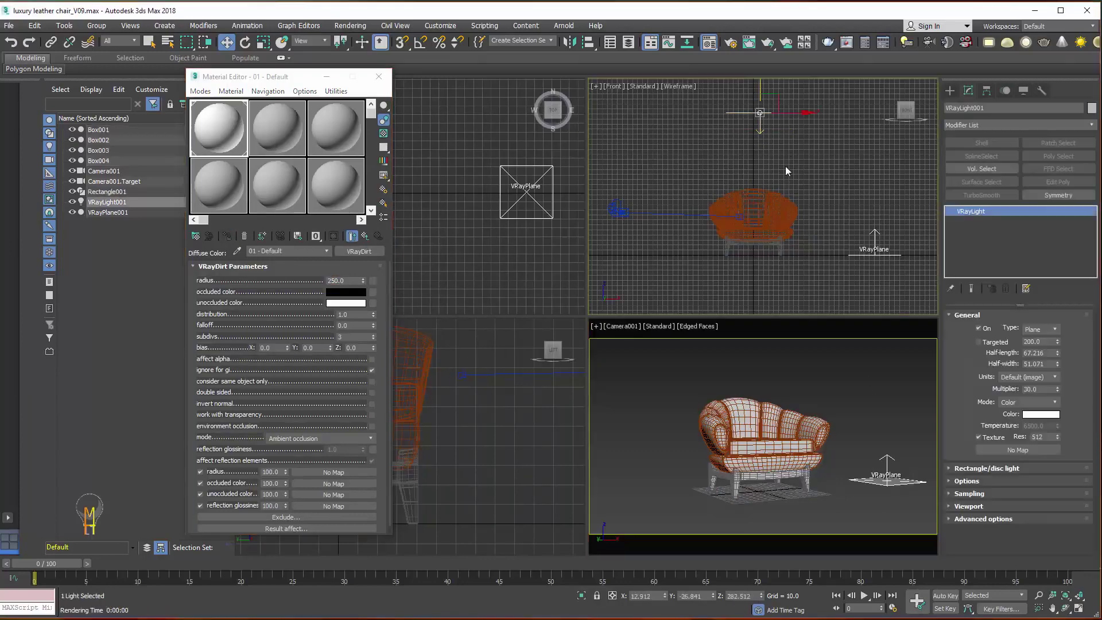
{"action": "double_click", "coordinate": [1034, 390]}
{"action": "left_click", "coordinate": [744, 87]}
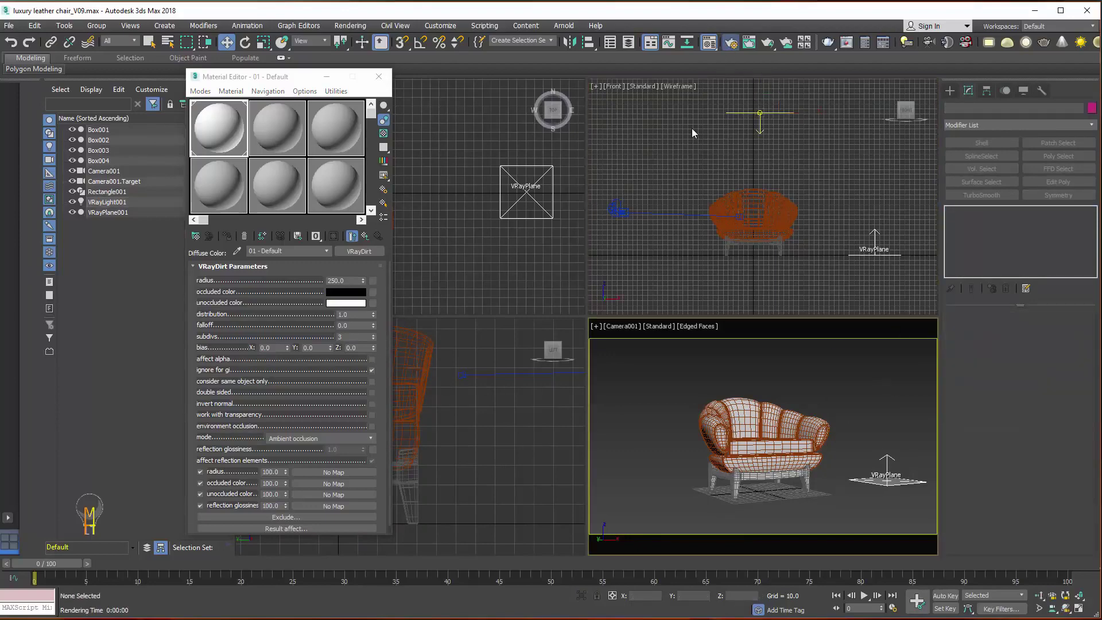
{"action": "key", "text": "F10"}
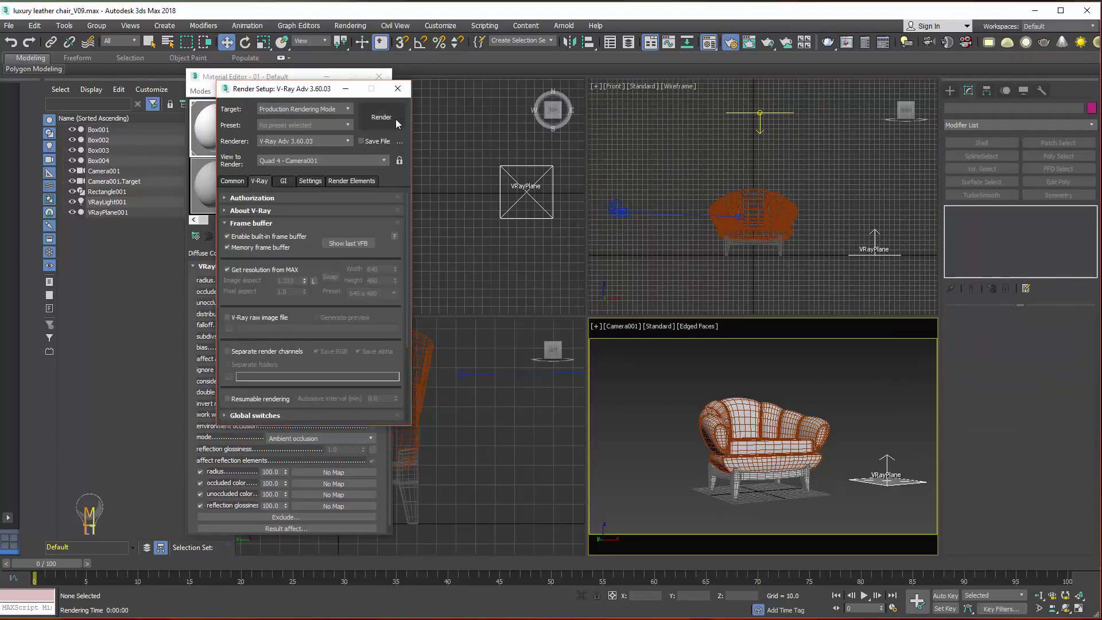
{"action": "left_click", "coordinate": [383, 117]}
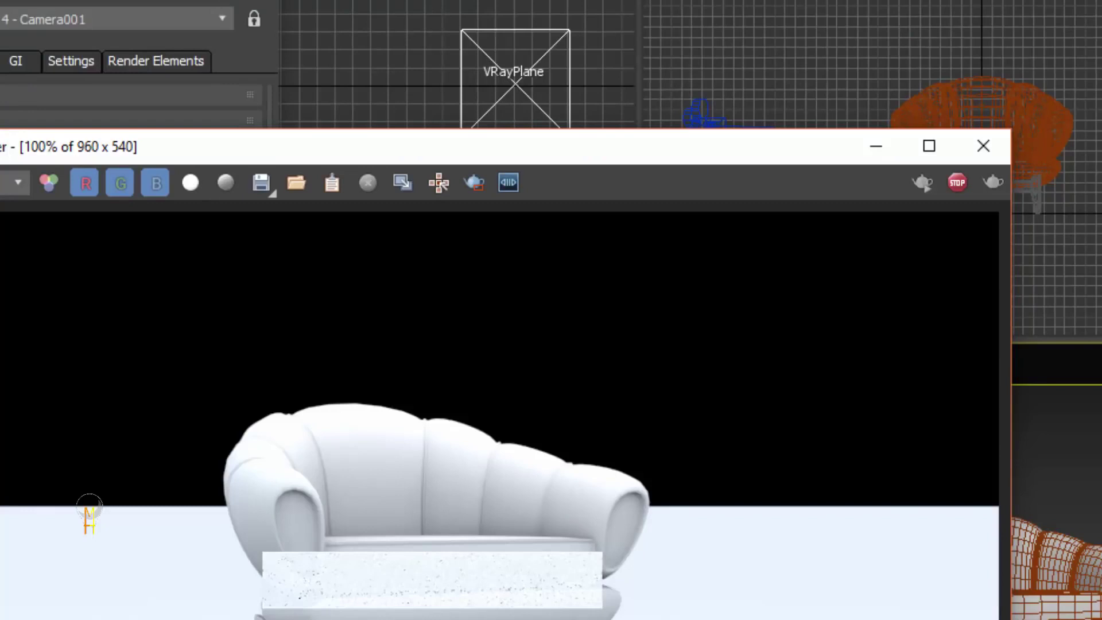